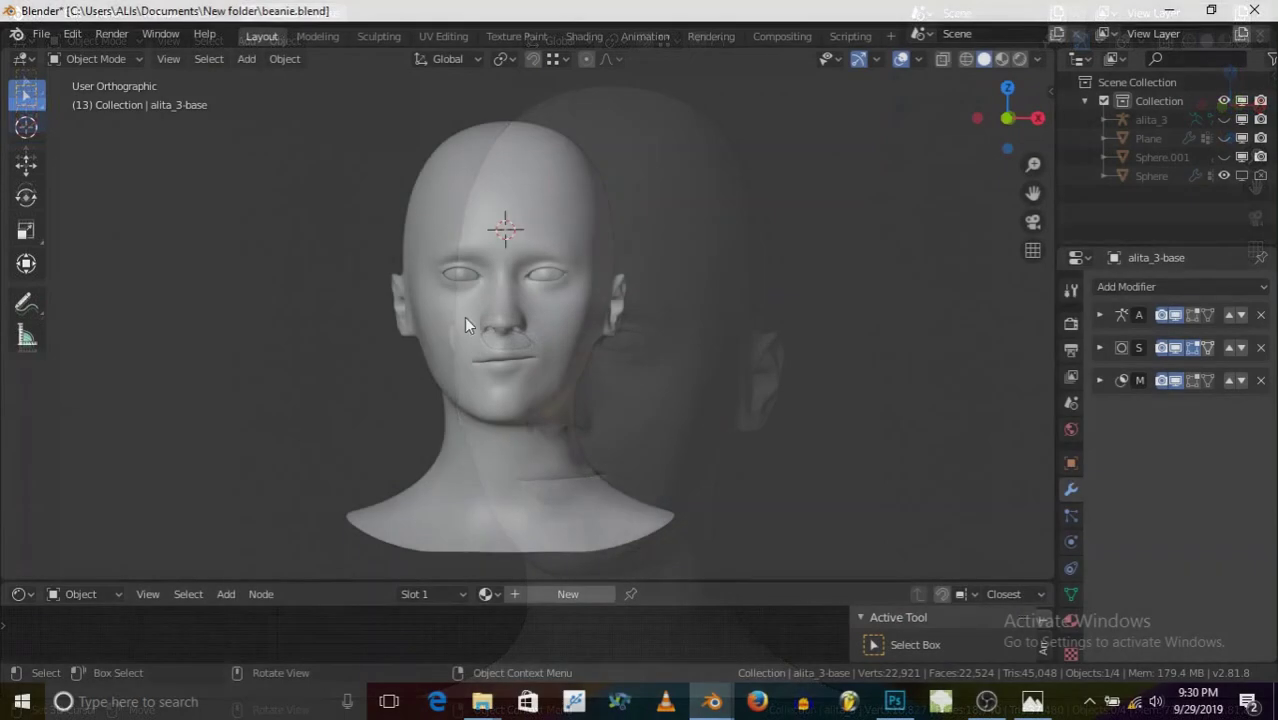
- Add a UV sphere and scale it down to cover the head's cranium like a cap
middle_drag(466, 323, 513, 400)
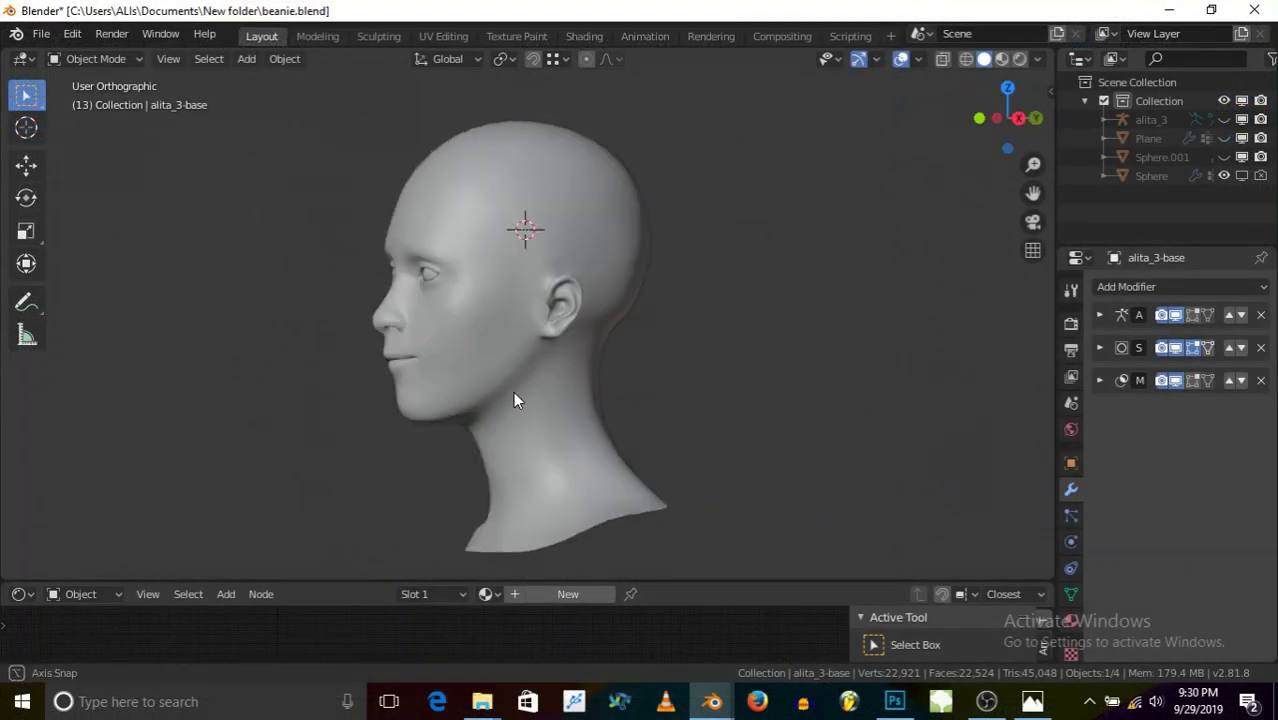
click(246, 59)
mouse_move(290, 80)
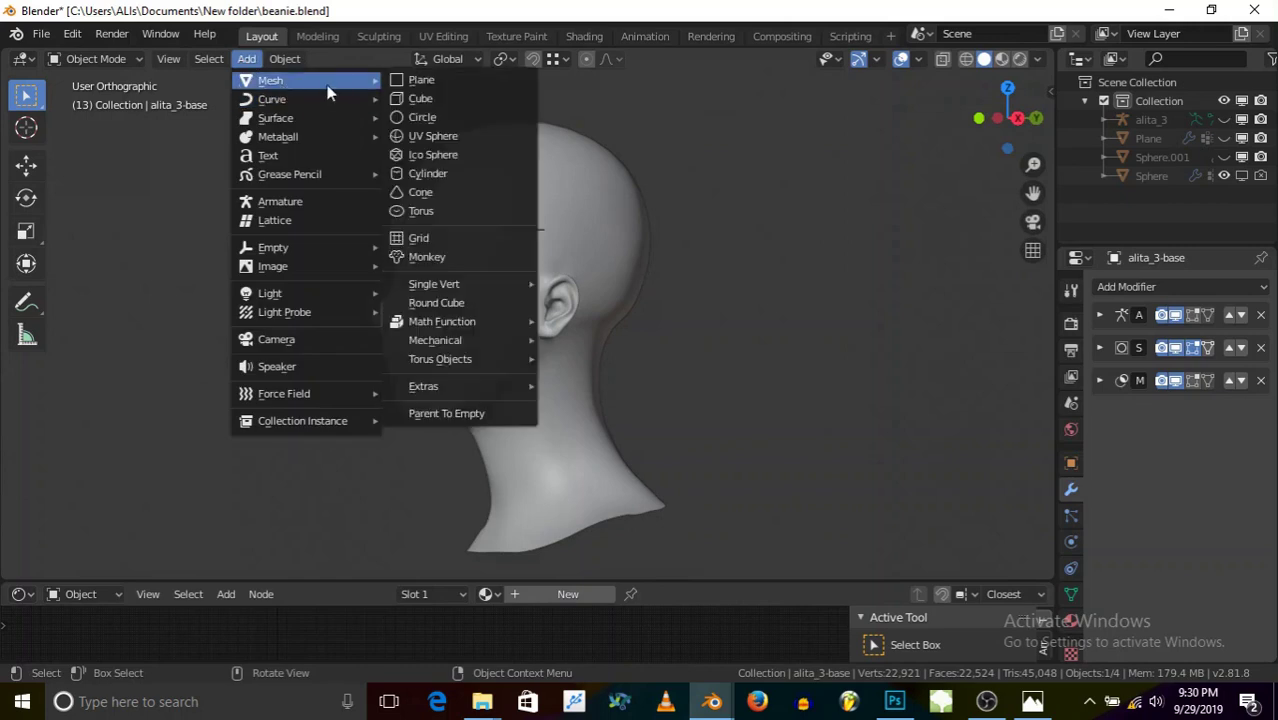
click(420, 136)
key(s)
click(627, 334)
key(s)
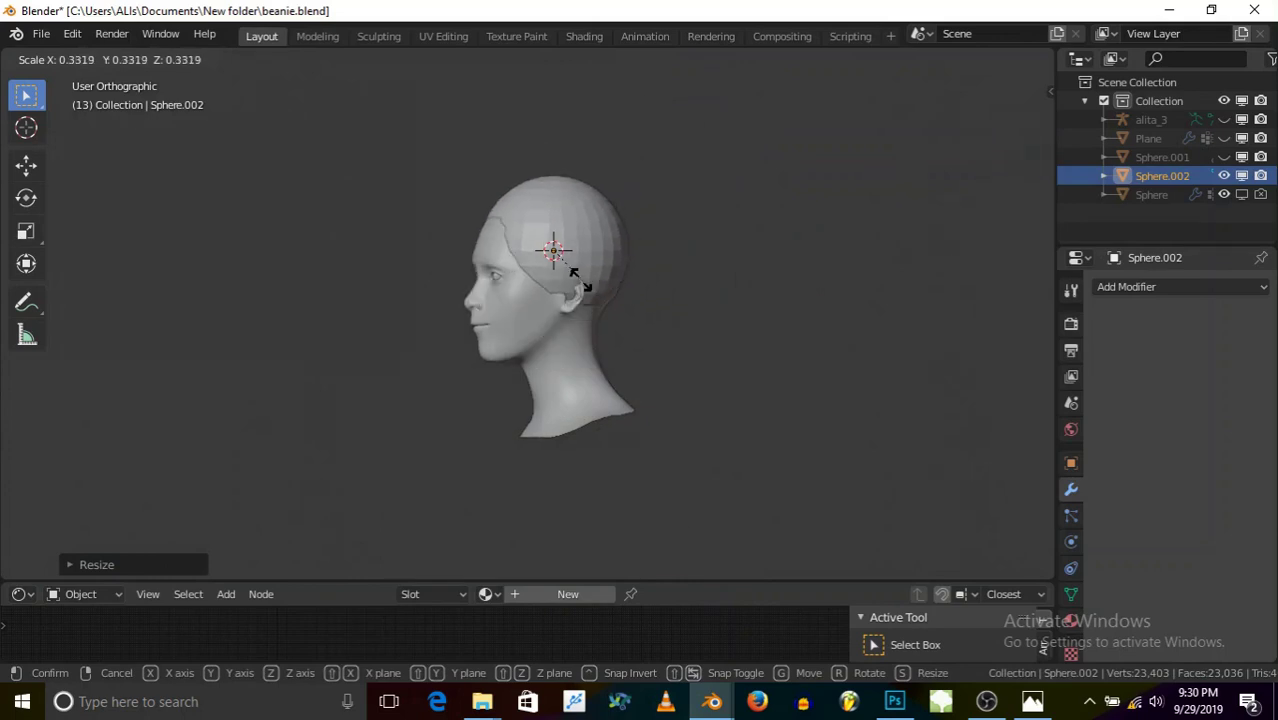
click(581, 281)
scroll(591, 238, up, 4)
- Rotate the sphere about the X axis so its face loops slant from the forehead down behind the ear
click(26, 198)
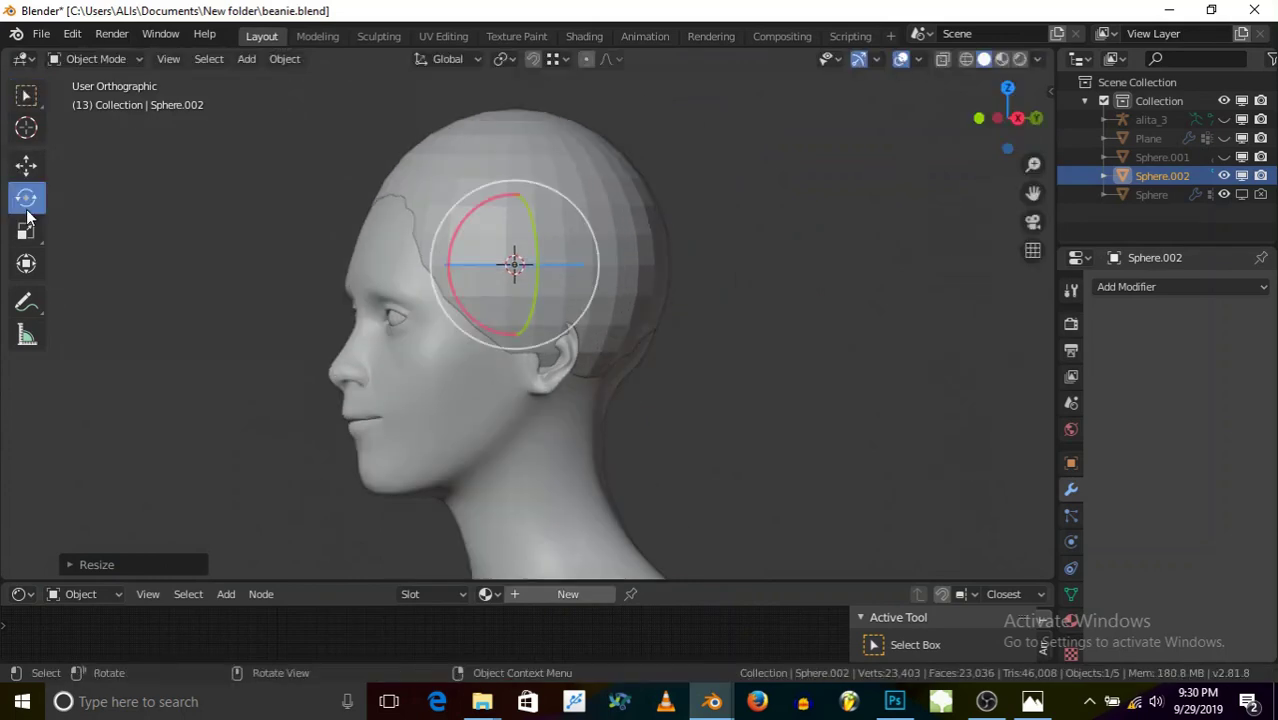
drag(455, 223, 503, 216)
middle_drag(503, 216, 462, 268)
mouse_move(592, 341)
middle_down()
mouse_move(500, 323)
mouse_move(330, 342)
mouse_move(432, 368)
mouse_move(617, 334)
mouse_move(586, 329)
middle_up()
mouse_move(545, 367)
middle_down()
mouse_move(500, 371)
mouse_move(590, 378)
mouse_move(543, 365)
middle_up()
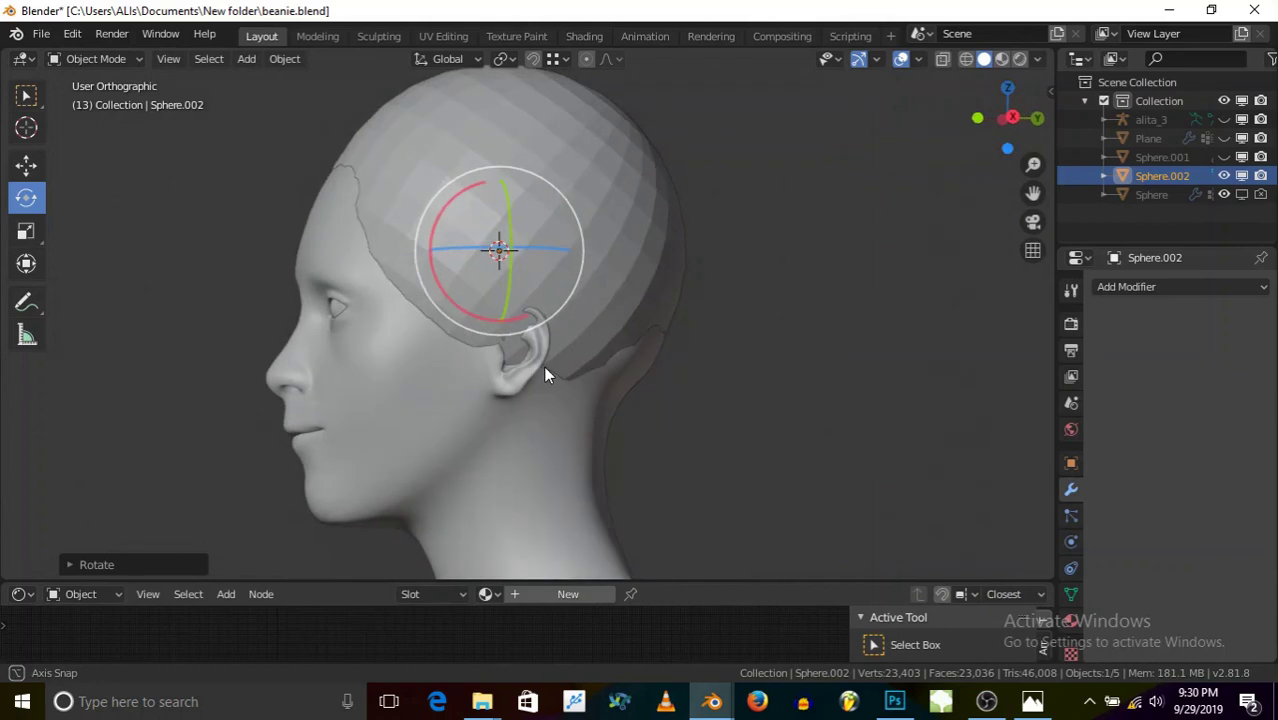
- In Edit Mode, select three adjacent slanted face loops around the sphere's lower band and assign them to a new vertex group
click(128, 59)
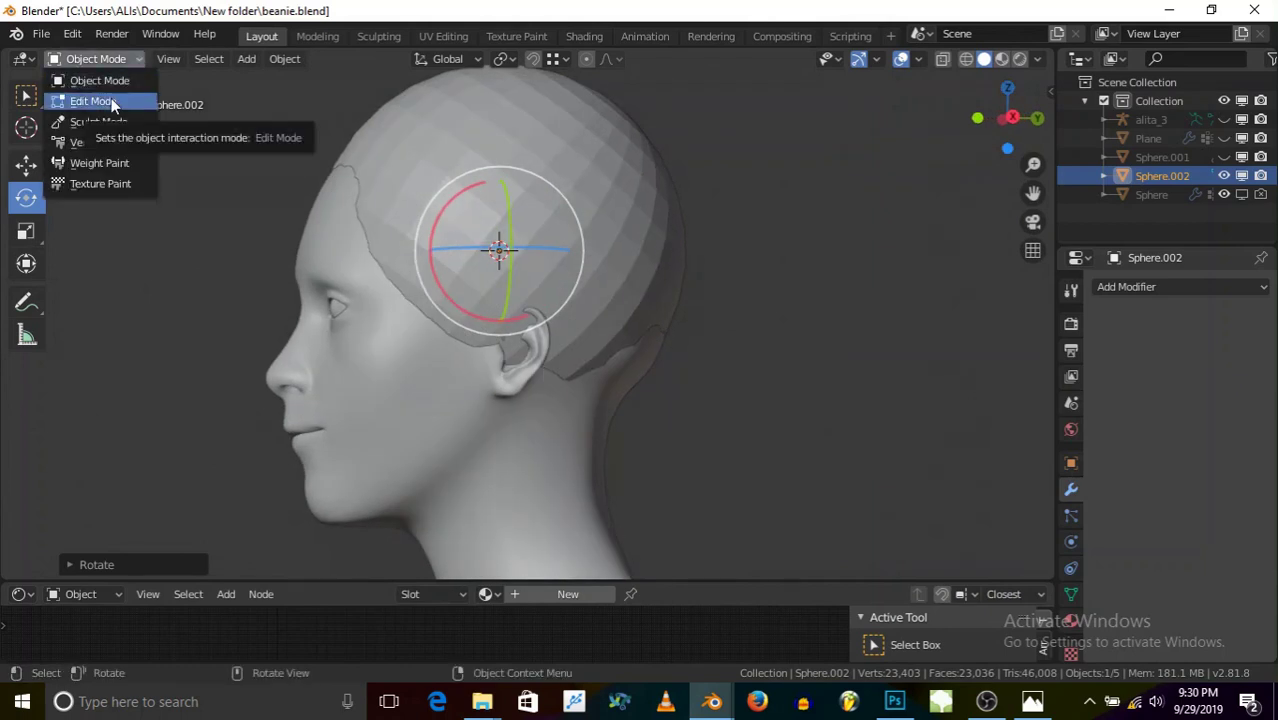
click(100, 101)
scroll(447, 304, up, 5)
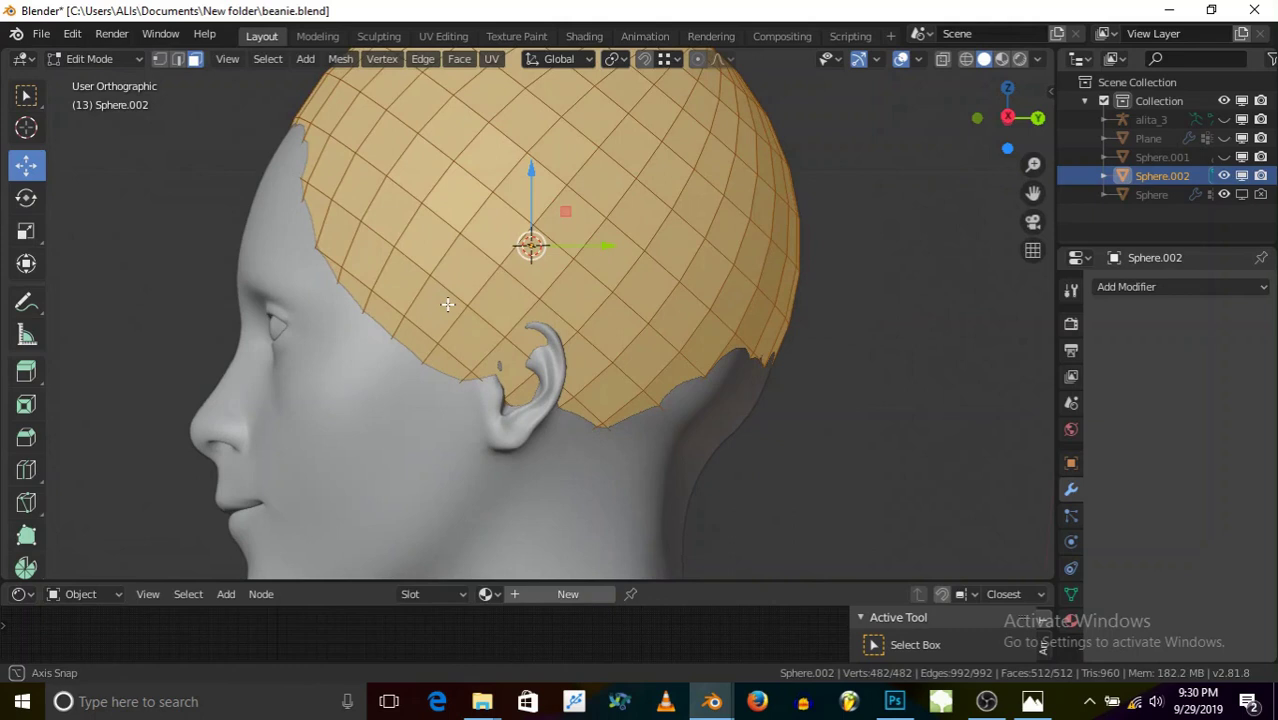
middle_drag(447, 304, 452, 304)
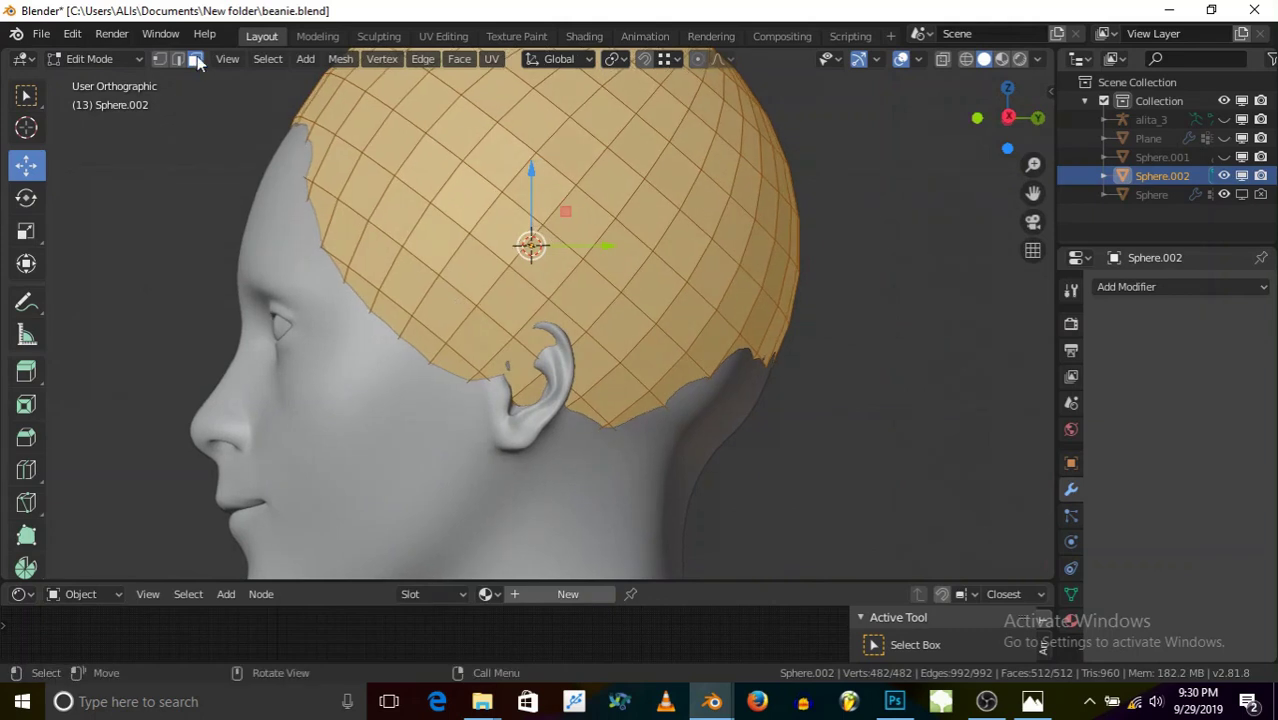
alt+click(441, 275)
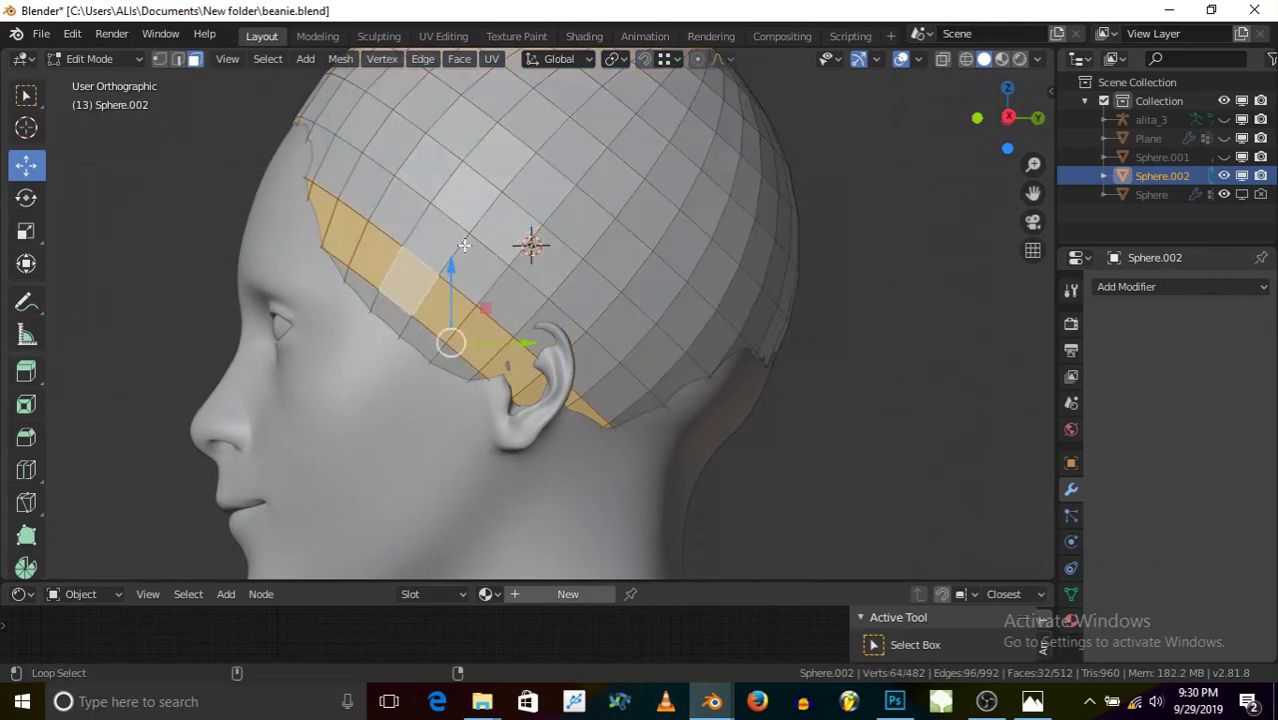
alt+shift+click(464, 245)
alt+shift+click(482, 208)
scroll(476, 264, down, 3)
mouse_move(537, 310)
middle_down()
mouse_move(451, 305)
mouse_move(541, 305)
middle_up()
scroll(486, 180, up, 2)
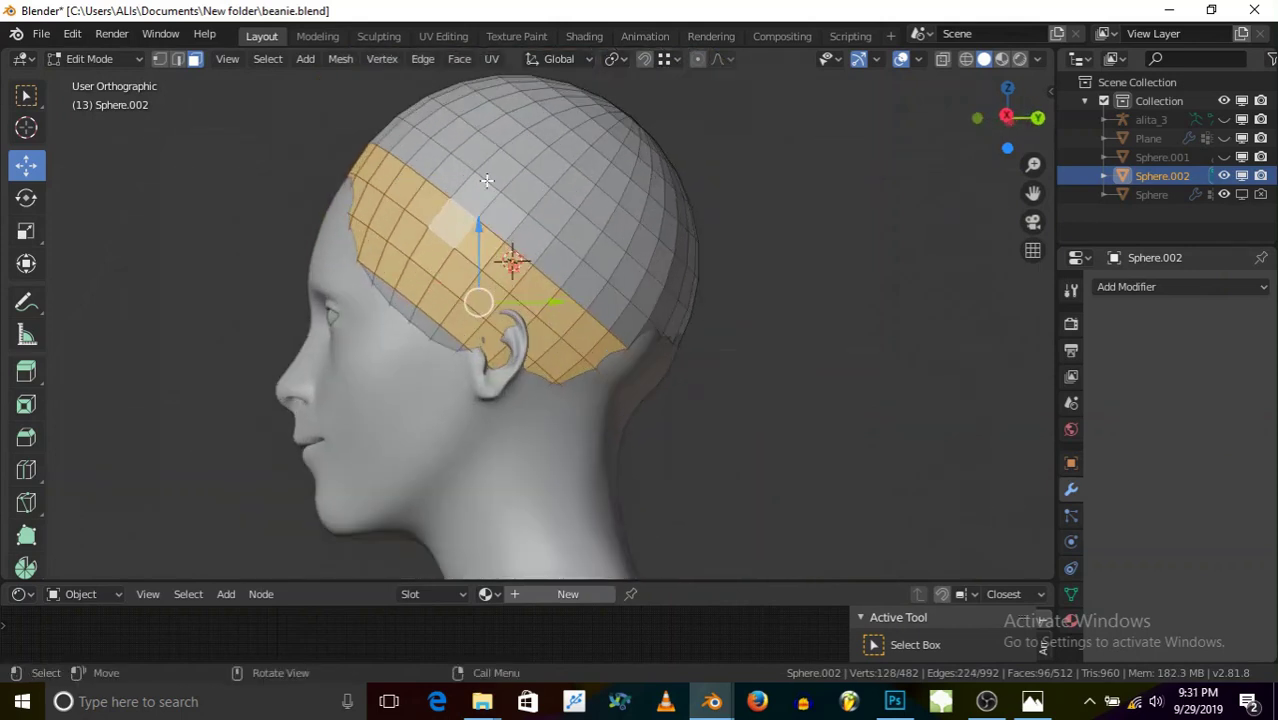
scroll(484, 184, up, 1)
middle_drag(476, 308, 465, 355)
key(ctrl+g)
click(509, 316)
- Select the face loop just below the grouped band, check it with X-ray, and hide it
scroll(456, 333, down, 2)
scroll(465, 355, up, 3)
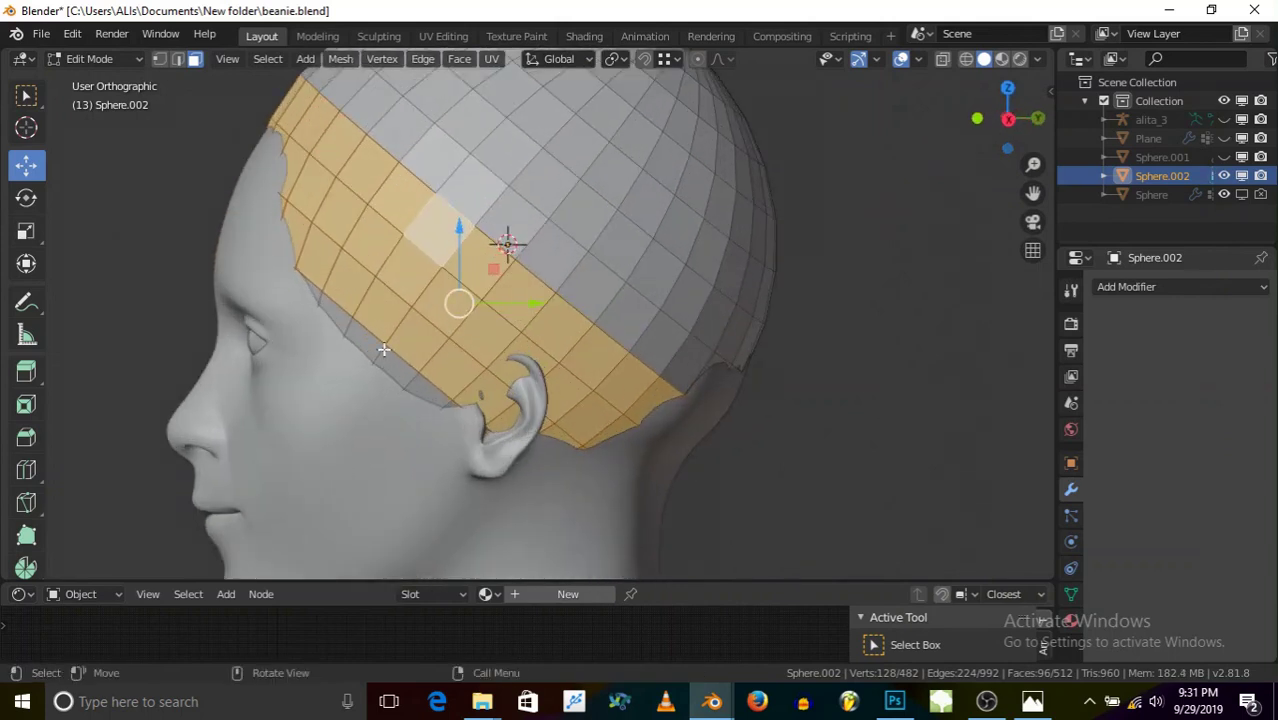
alt+click(384, 348)
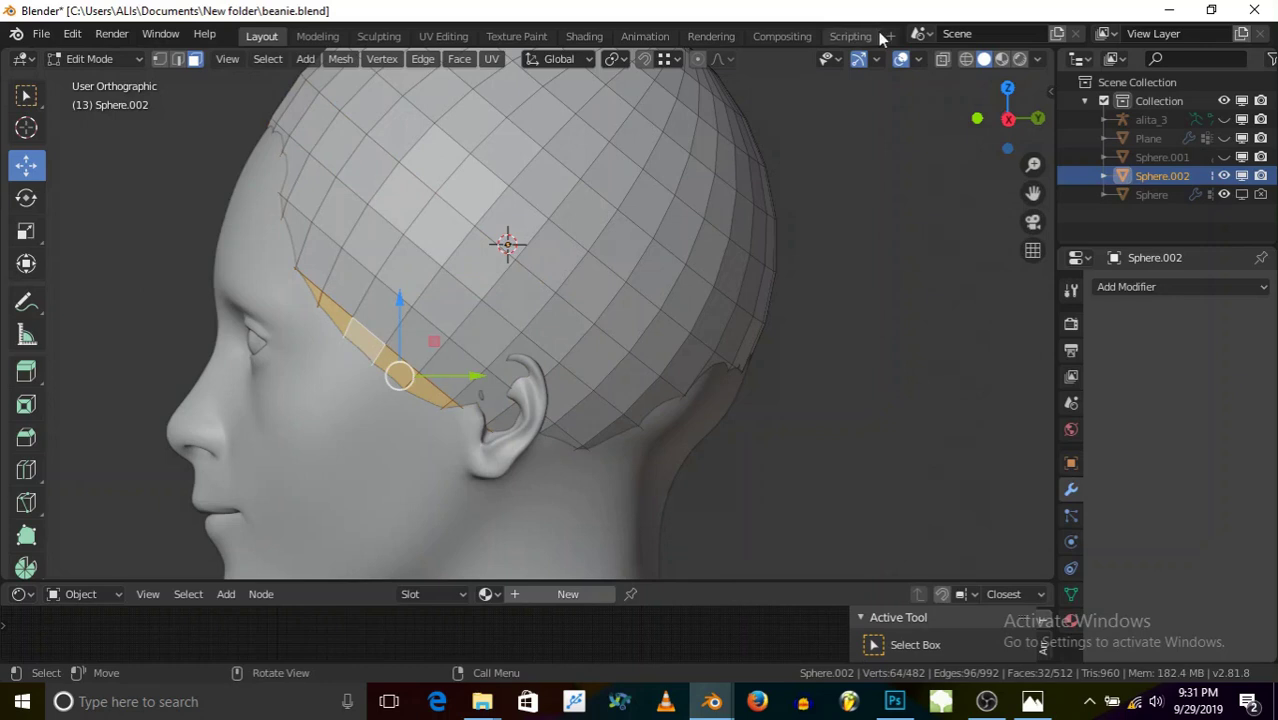
click(942, 59)
middle_drag(453, 326, 401, 363)
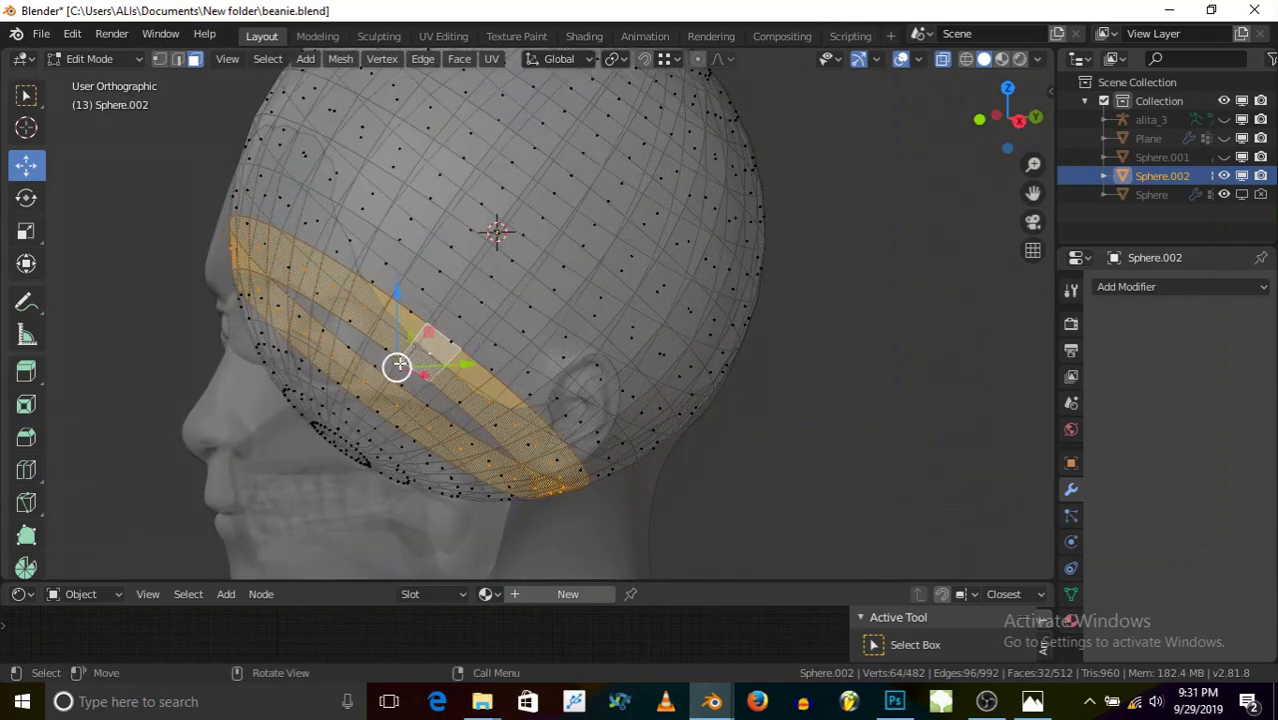
scroll(386, 366, up, 2)
middle_drag(357, 362, 337, 384)
scroll(358, 330, down, 2)
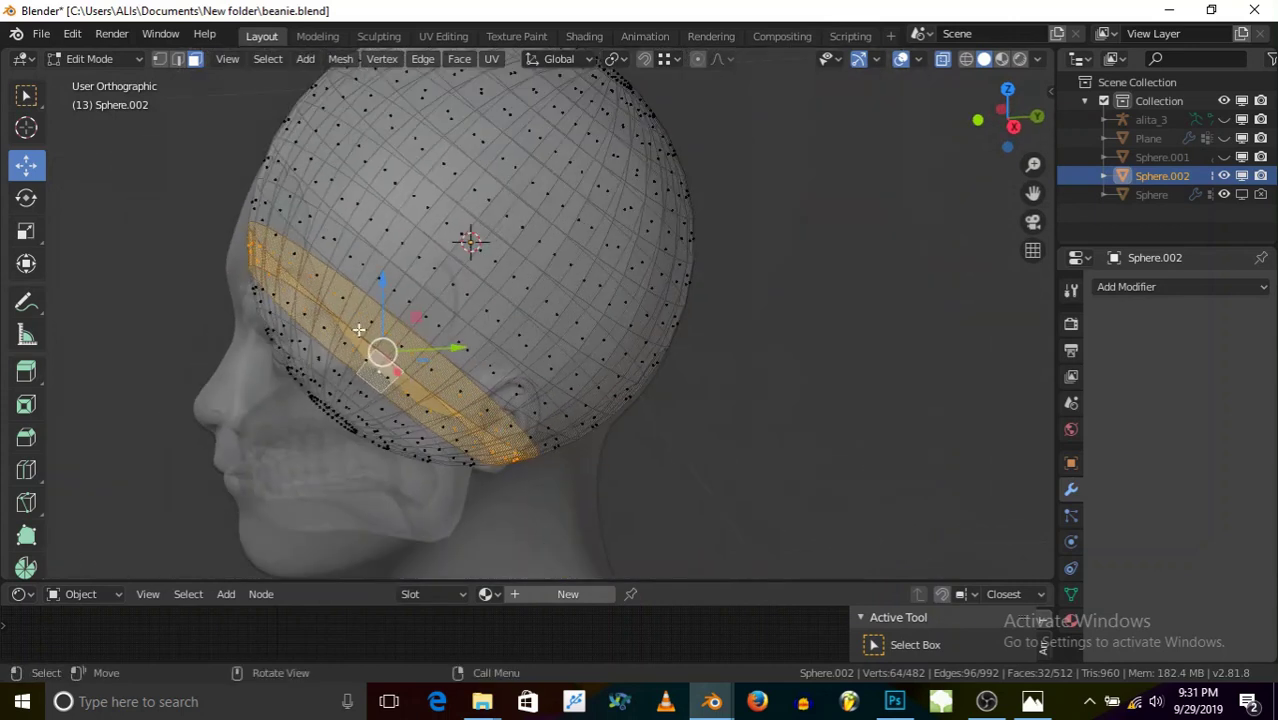
key(h)
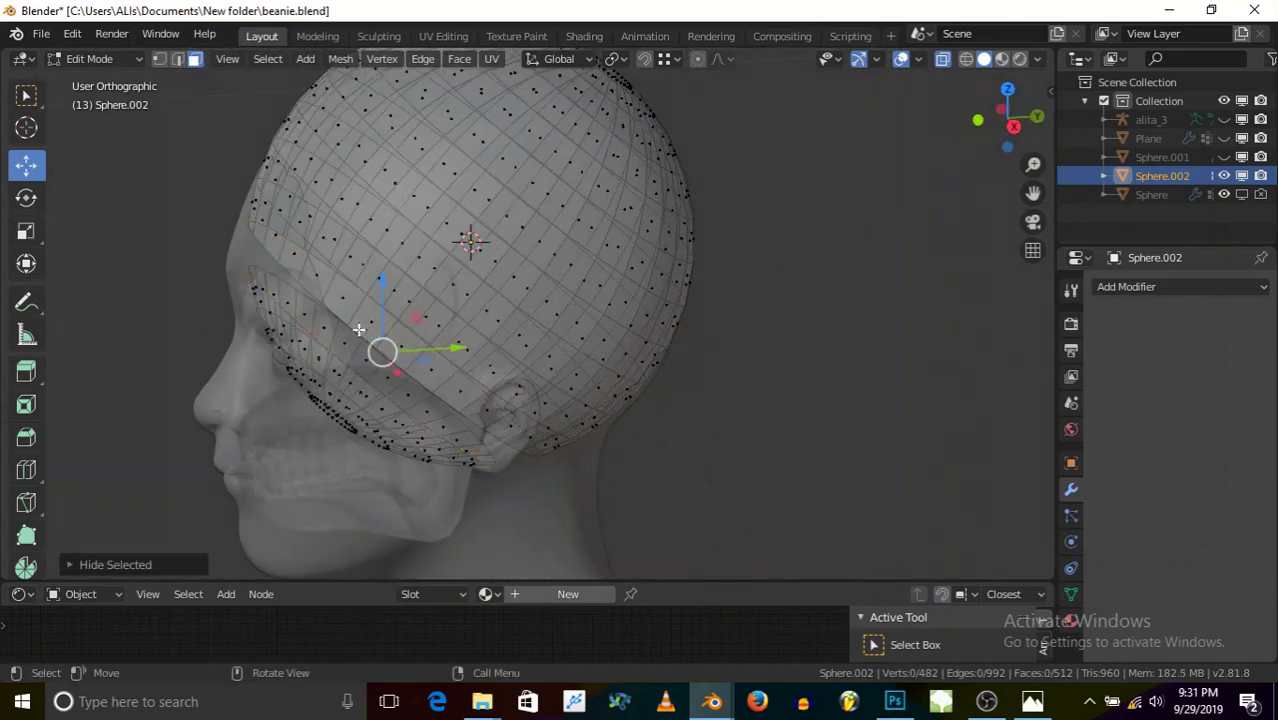
key(alt+z)
- In Object Mode, add a Shrinkwrap modifier to the sphere with the head base mesh as target, limited to the new vertex group
click(105, 58)
click(106, 81)
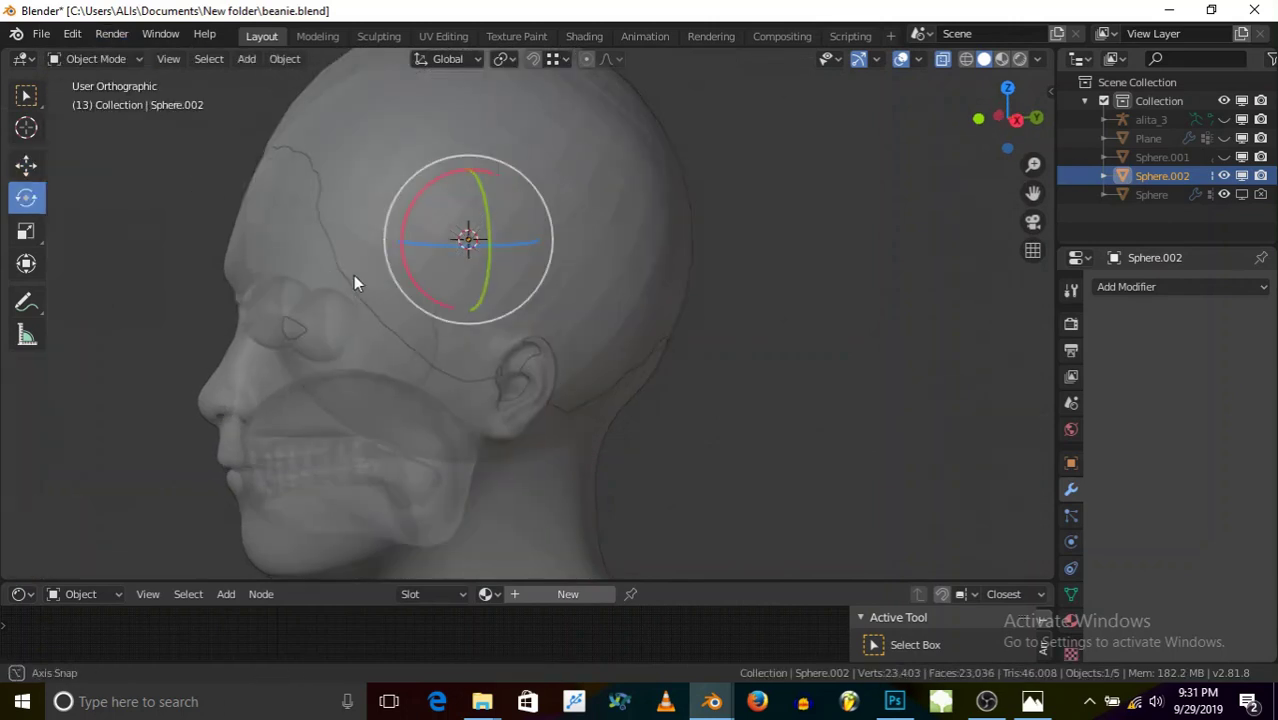
middle_drag(356, 279, 660, 366)
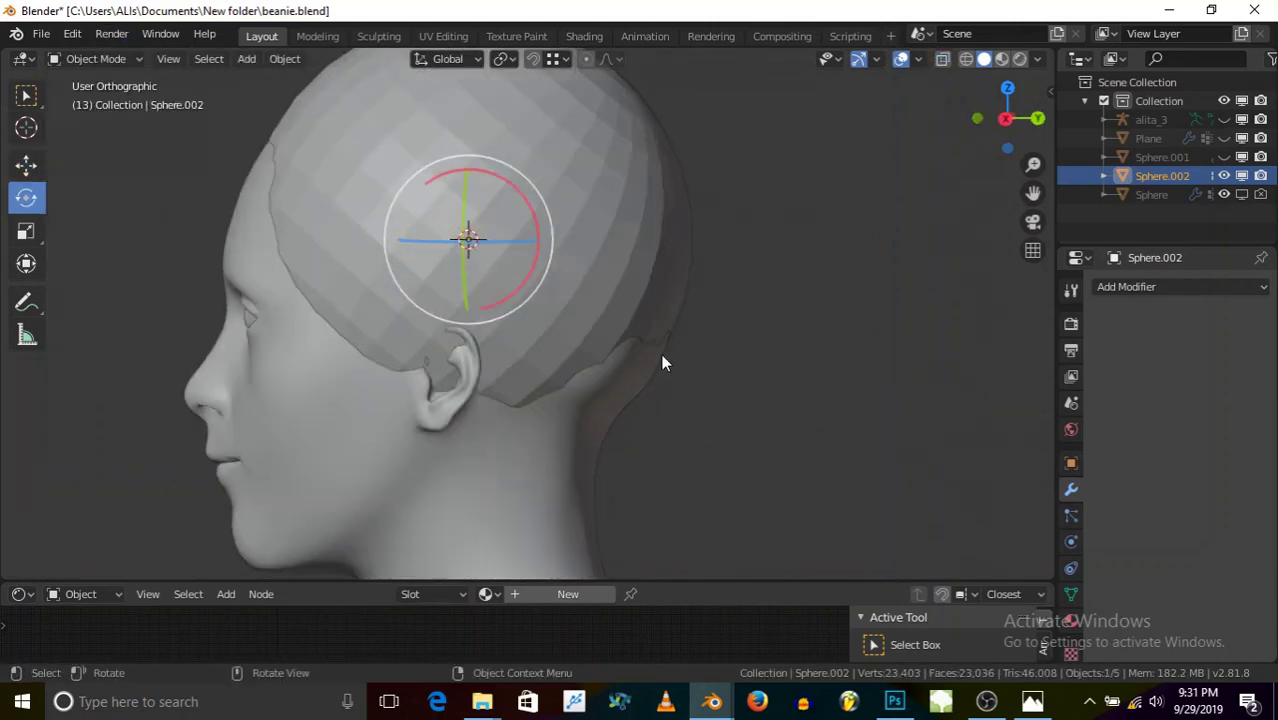
right_click(672, 137)
click(1107, 286)
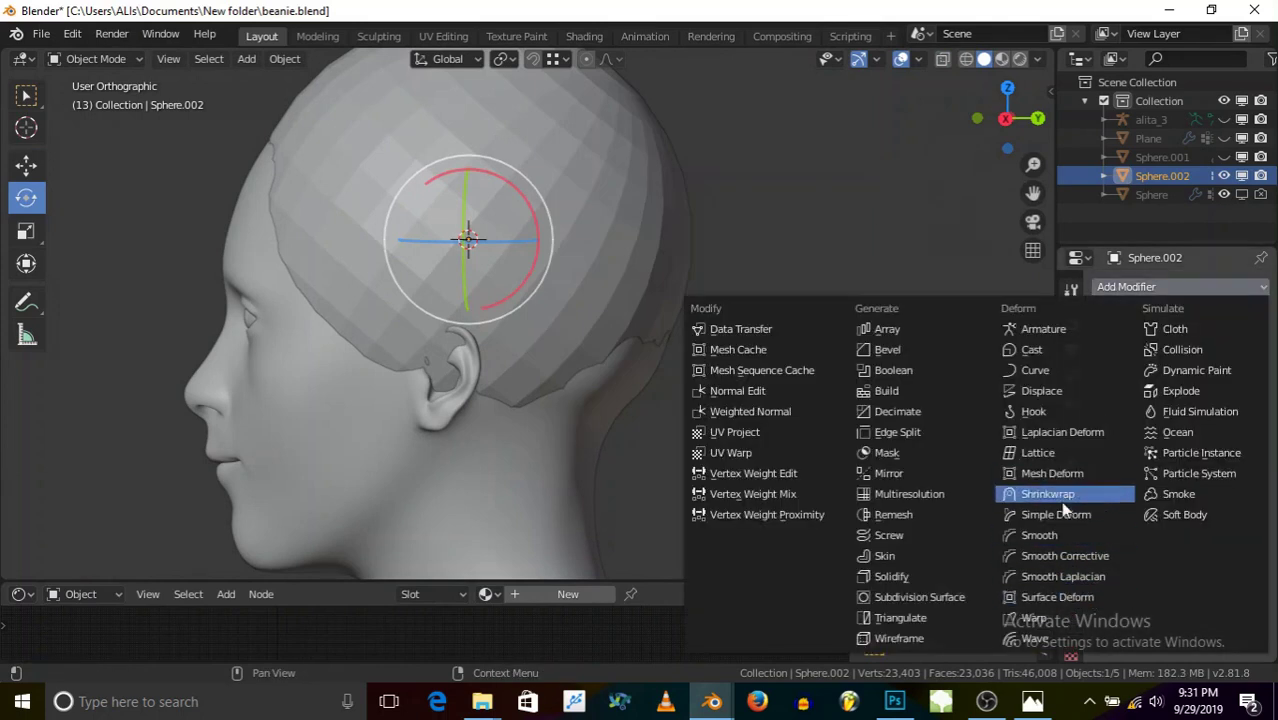
click(1095, 494)
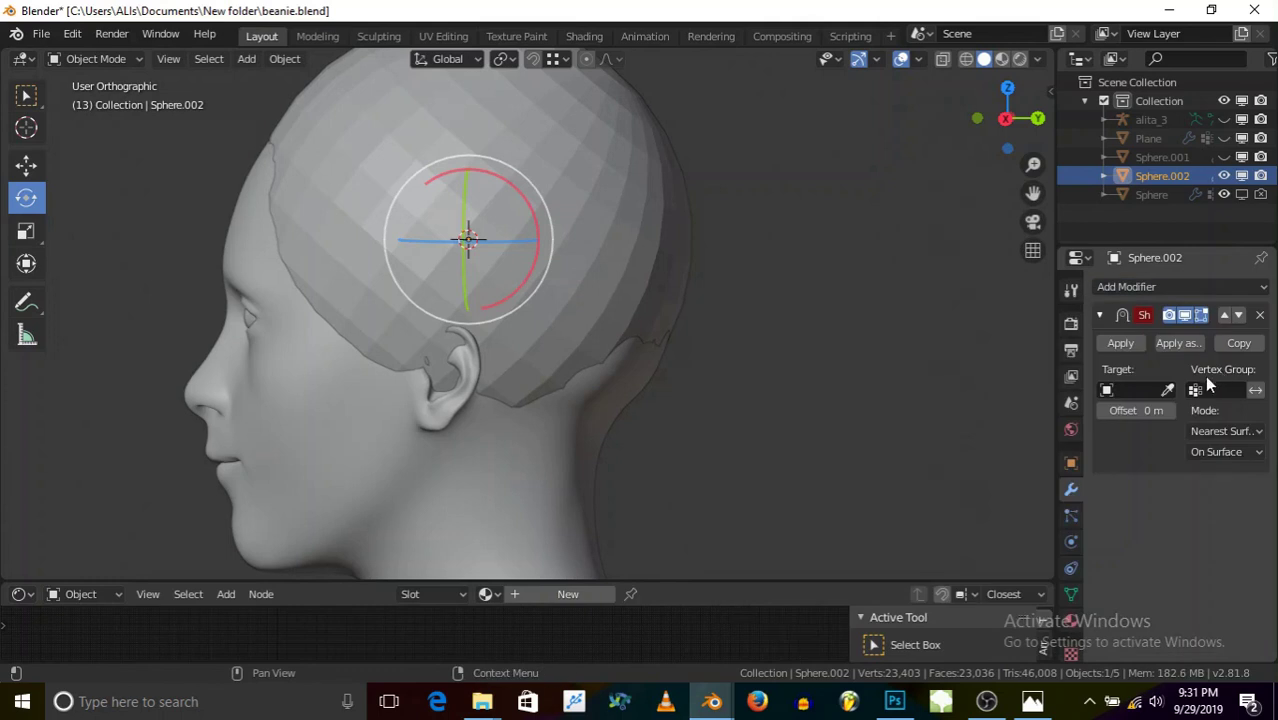
click(1167, 390)
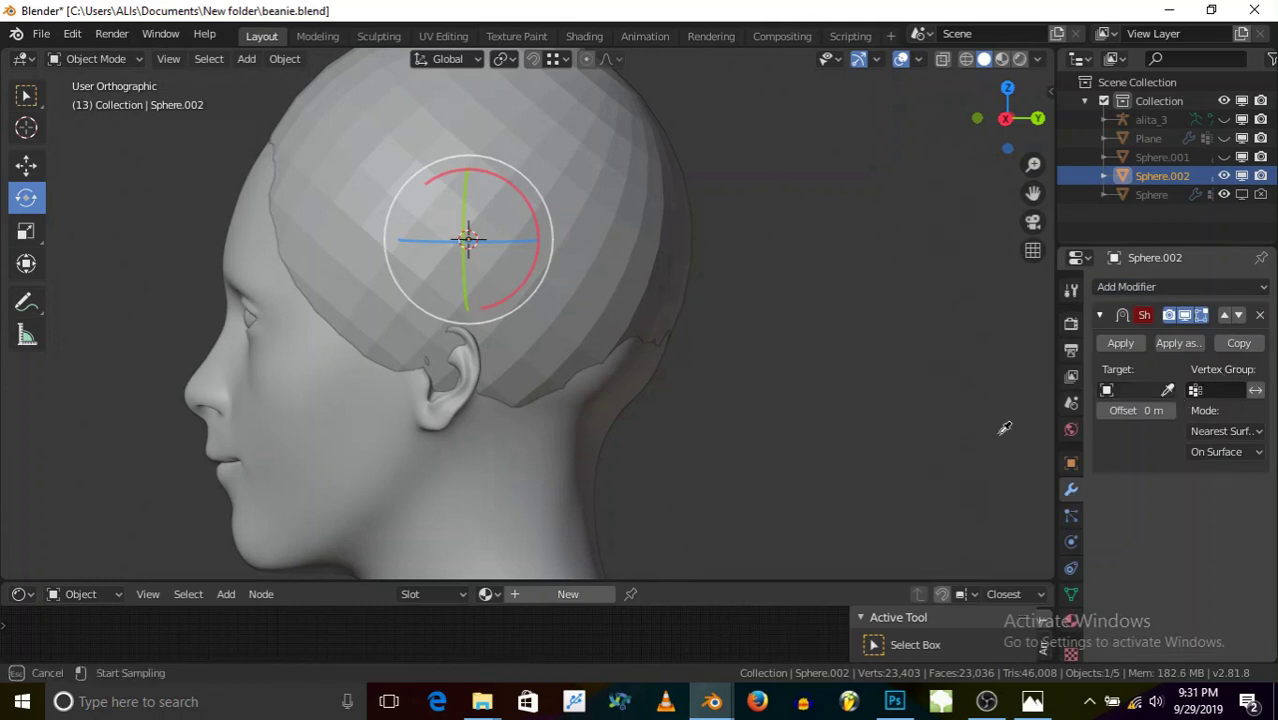
click(557, 504)
click(1222, 390)
click(1076, 417)
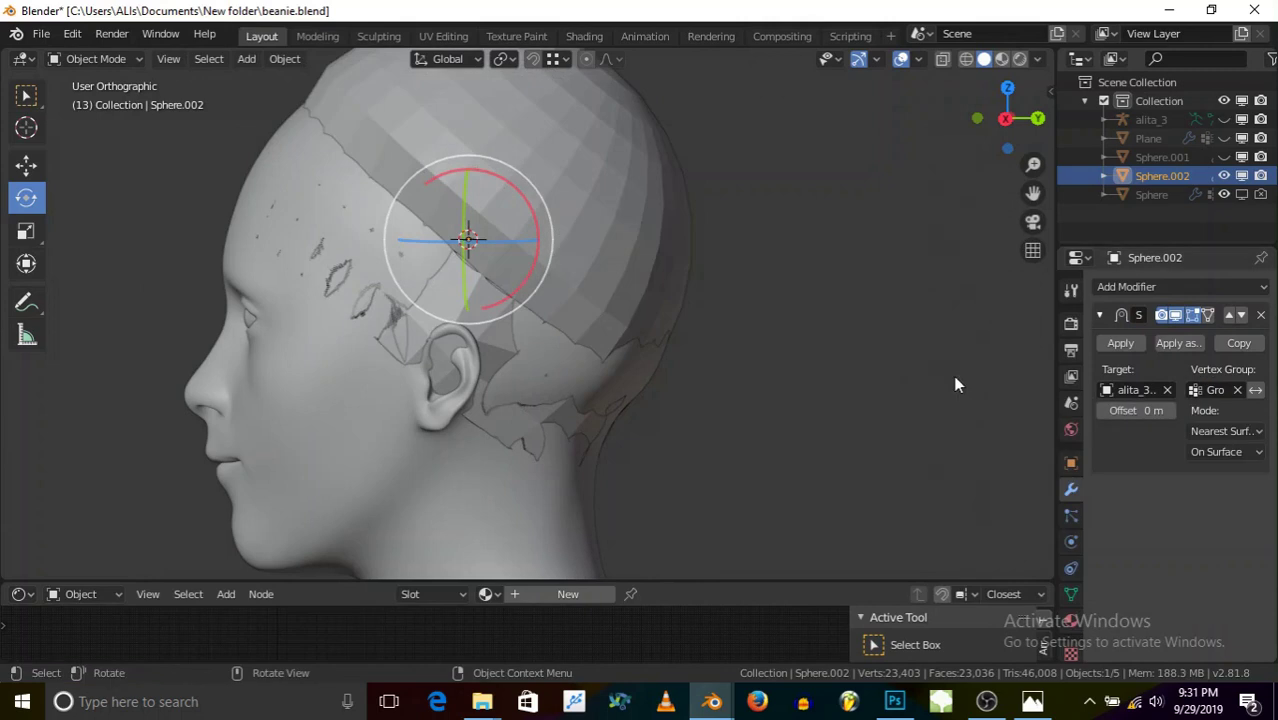
- Set the Shrinkwrap snap mode to Outside Surface and its offset to 0.01 m
click(1166, 410)
click(1166, 410)
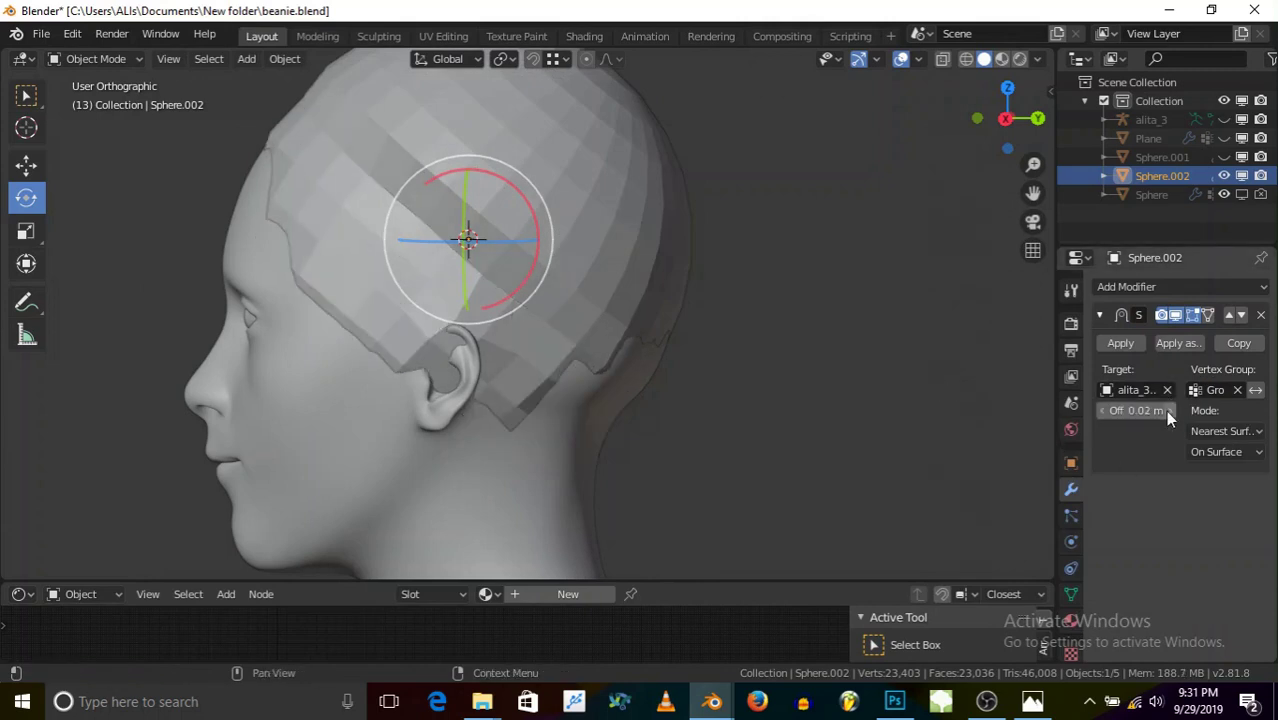
click(1238, 452)
click(1207, 534)
mouse_move(532, 384)
middle_down()
mouse_move(613, 380)
mouse_move(556, 376)
middle_up()
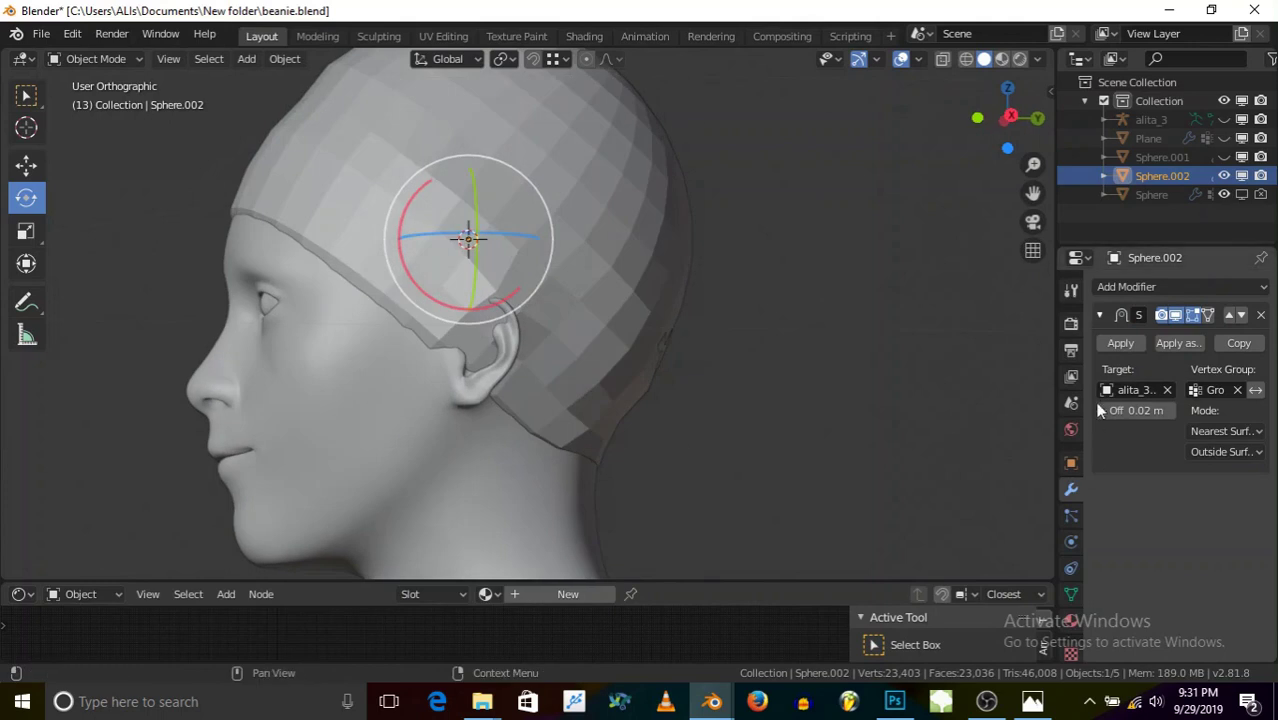
click(1098, 411)
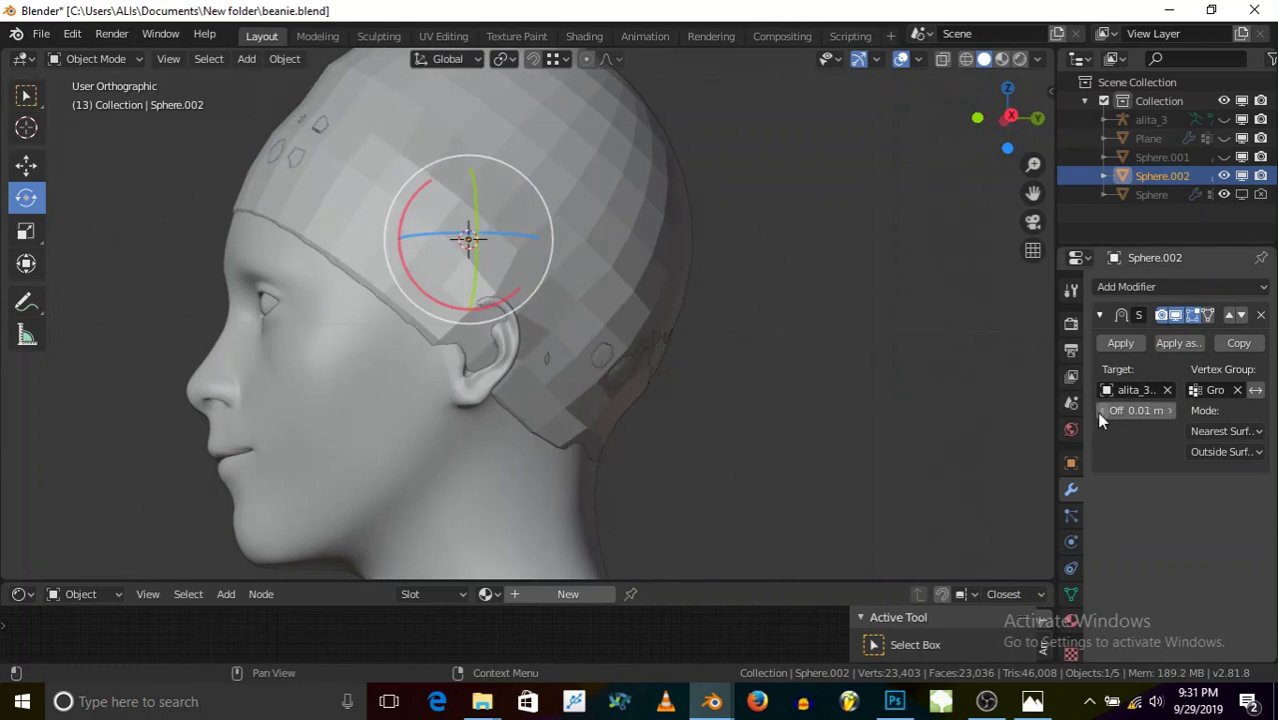
click(1098, 411)
click(1167, 409)
middle_drag(847, 422, 548, 352)
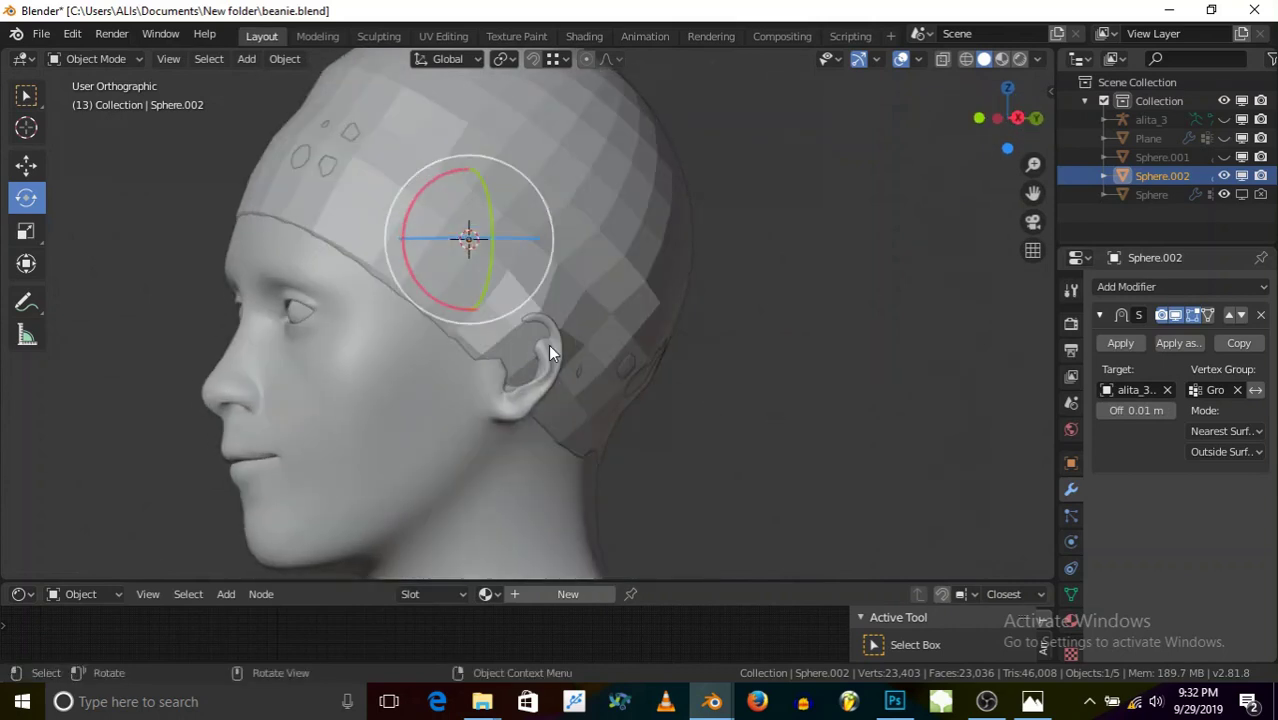
scroll(339, 222, up, 4)
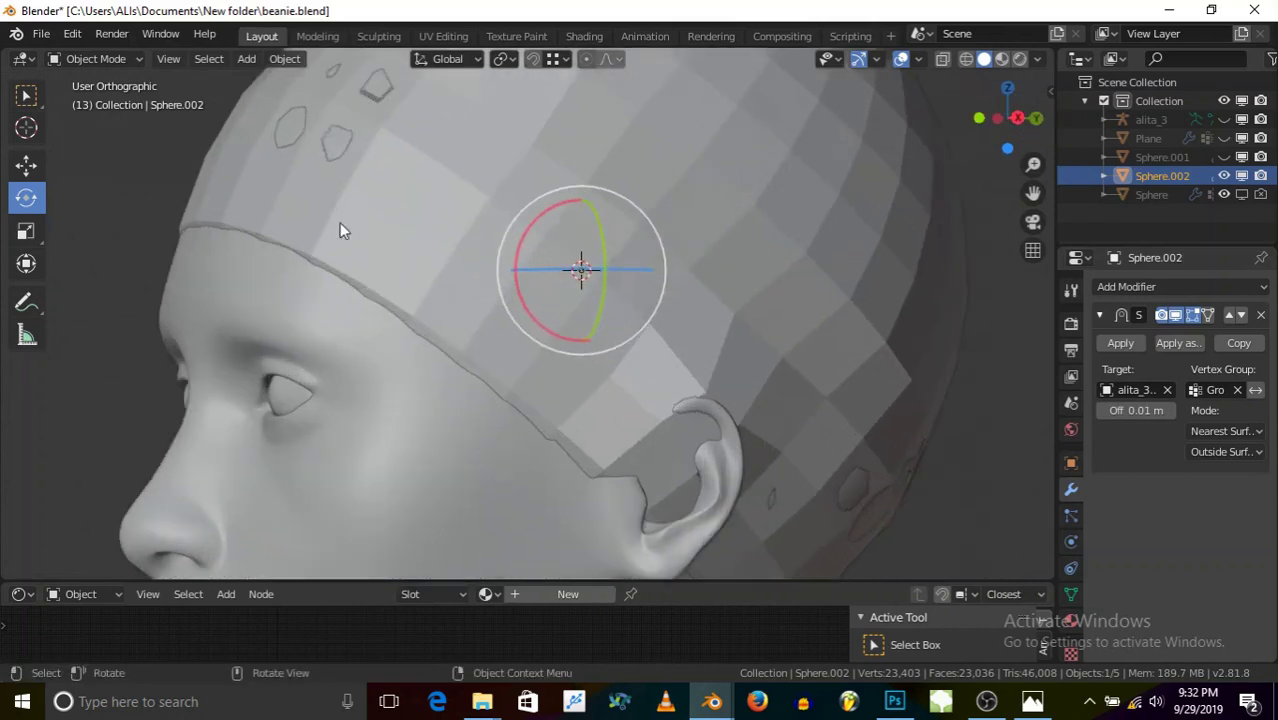
- In Edit Mode, enable the Shrinkwrap modifier's edit mode and on-cage display, and reveal the sphere's hidden face loop
middle_drag(339, 222, 299, 226)
key(KP_Decimal)
click(92, 58)
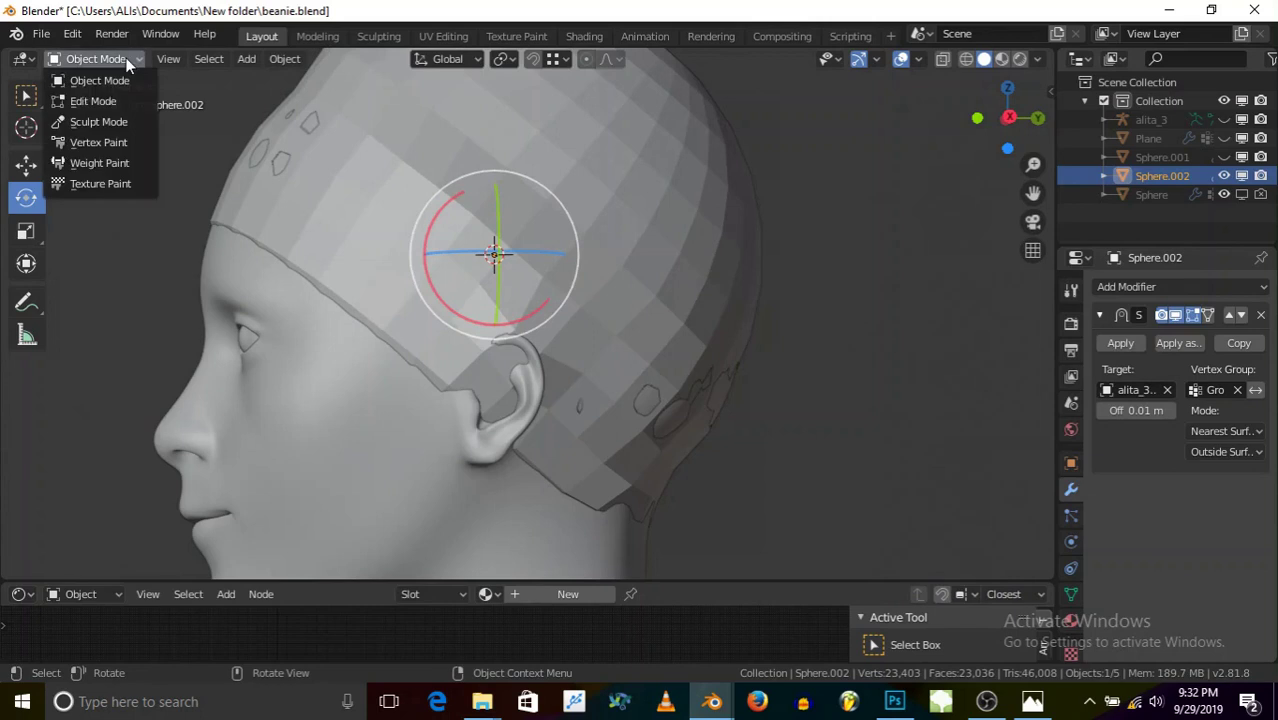
click(108, 100)
middle_drag(355, 309, 480, 295)
click(1196, 316)
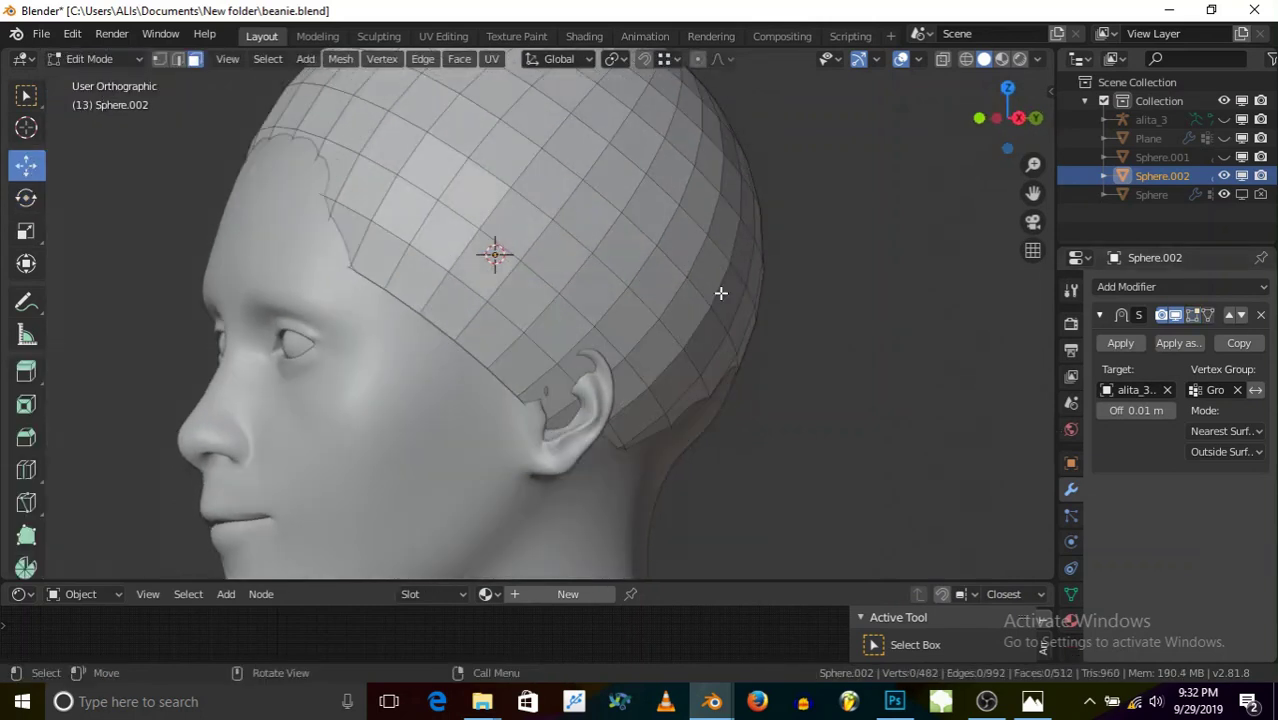
click(1197, 316)
click(1206, 315)
middle_drag(776, 359, 508, 334)
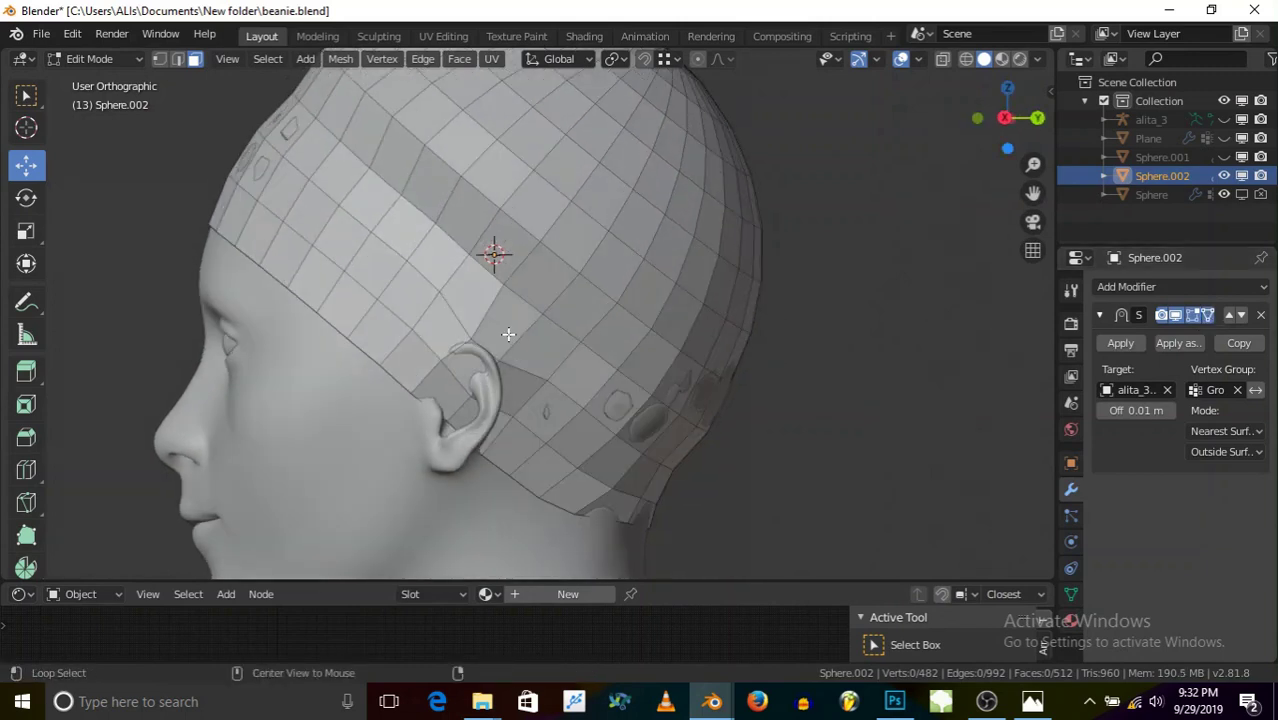
key(alt+h)
middle_drag(357, 371, 406, 366)
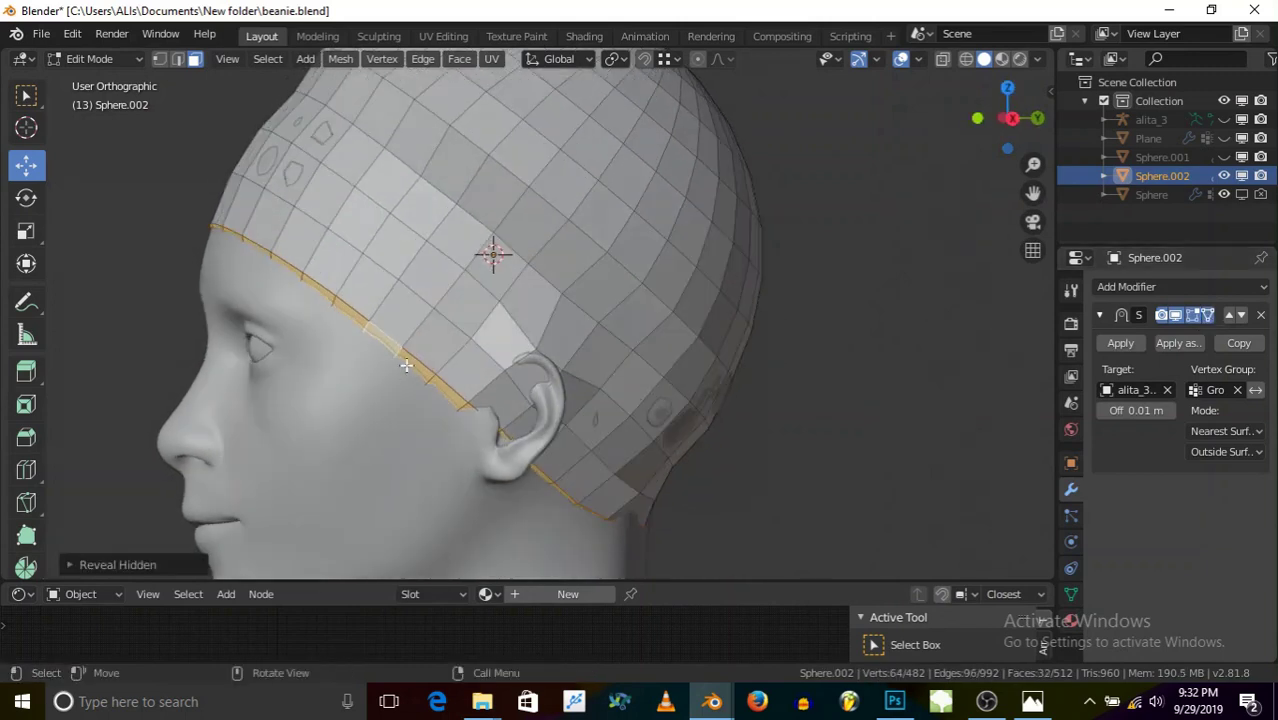
- In Object Mode, hide the head, eyes, teeth and tongue objects, leaving only the sphere in view
click(100, 59)
click(115, 77)
click(277, 416)
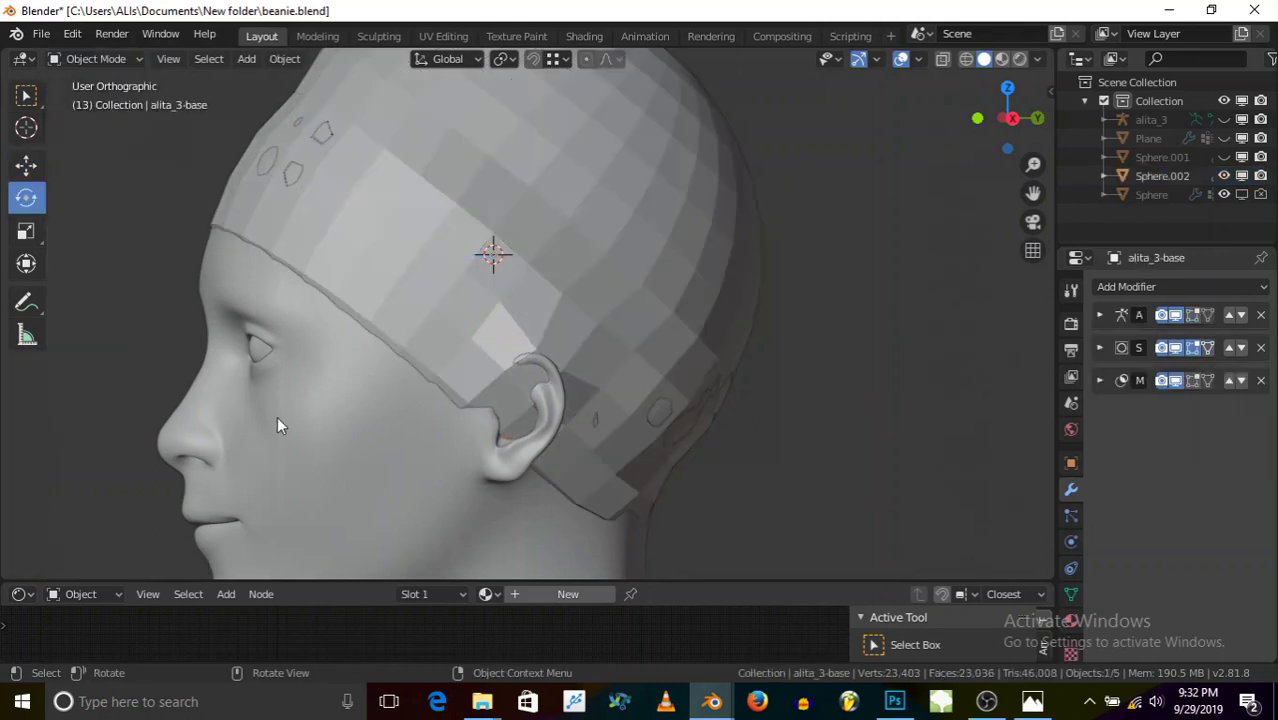
key(h)
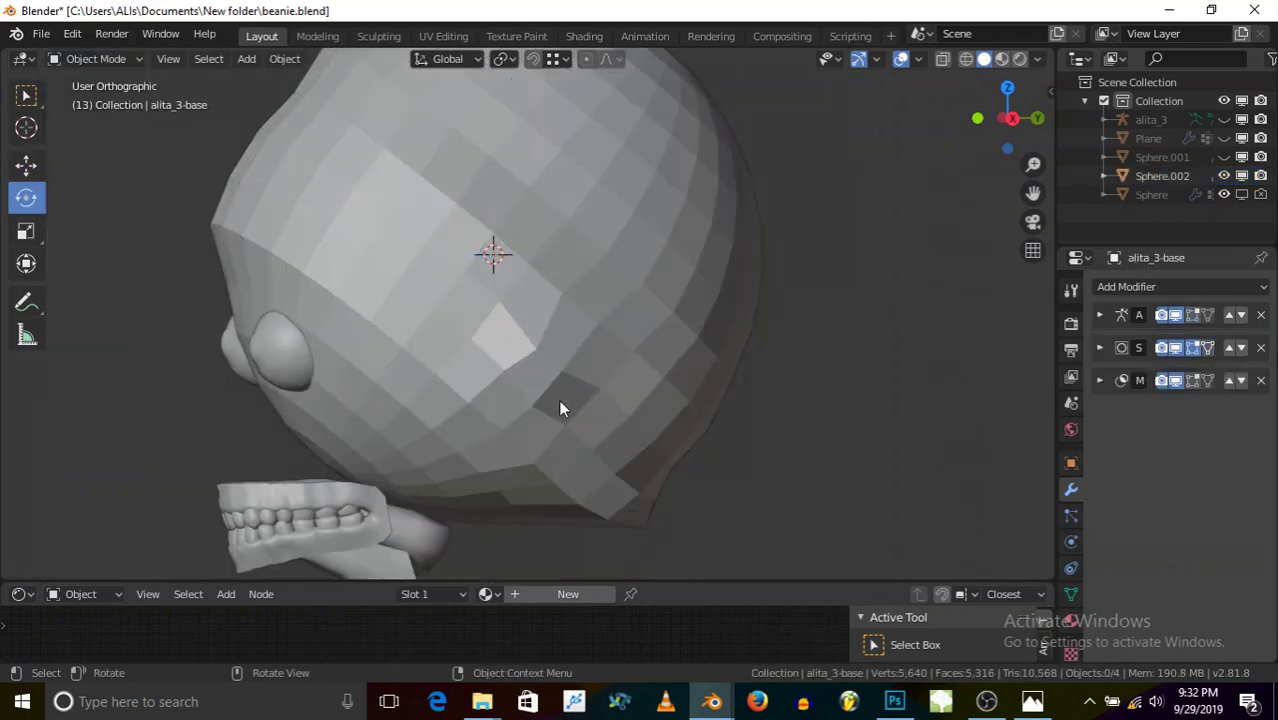
click(290, 352)
key(h)
click(304, 480)
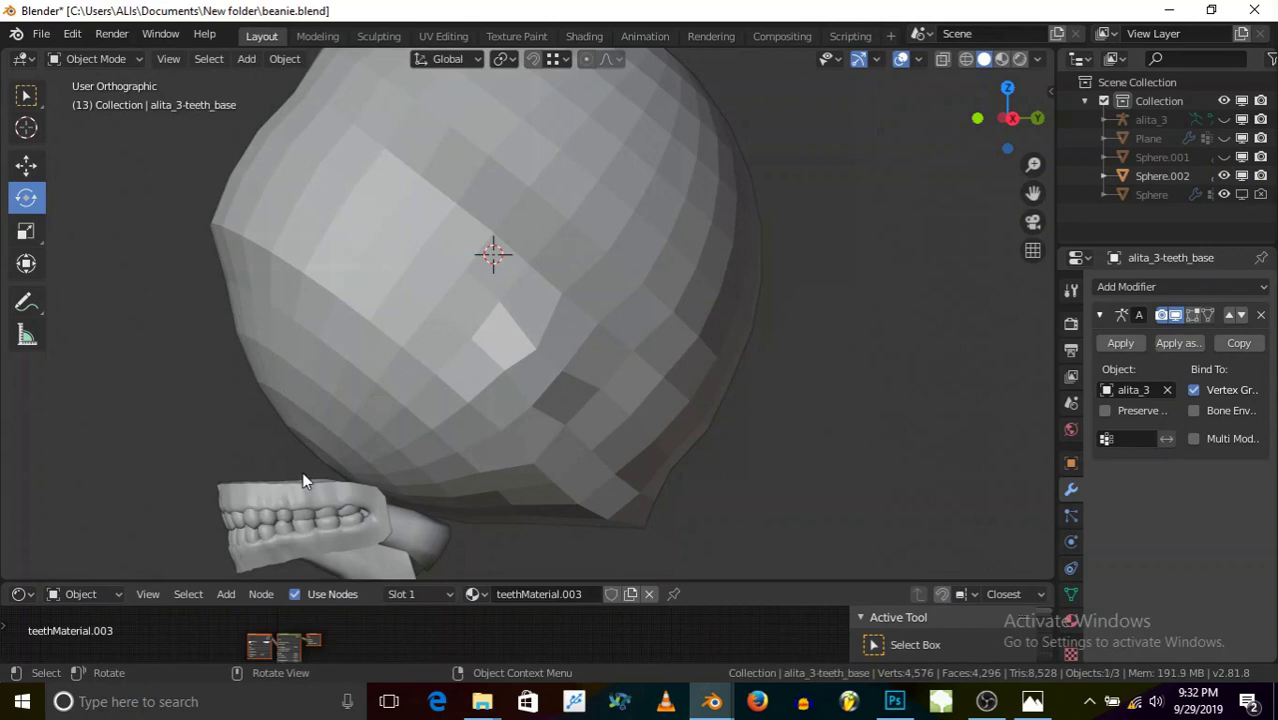
key(h)
click(330, 522)
key(h)
- Select the shrinkwrapped sphere and open its mesh in Edit Mode
click(264, 243)
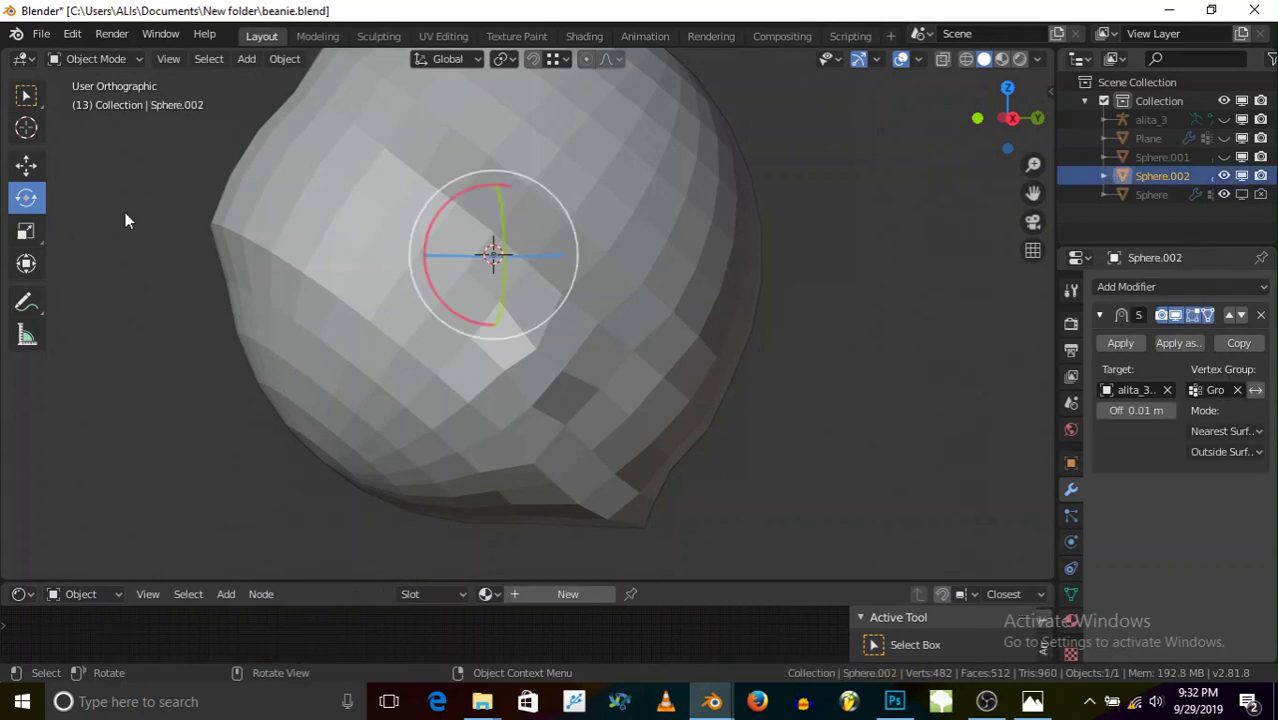
click(74, 58)
click(90, 101)
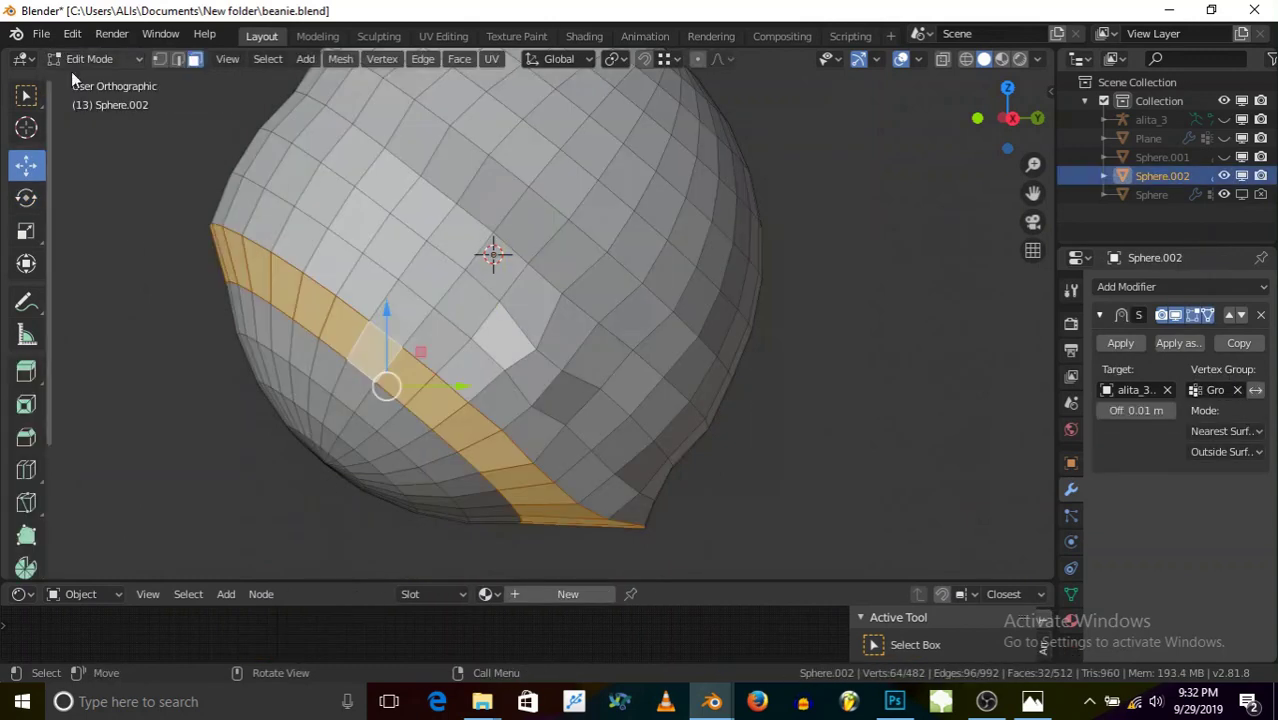
- In edge select mode, select the sphere's edge loop just below the brim line, scale it outward, and move it back and up
click(177, 59)
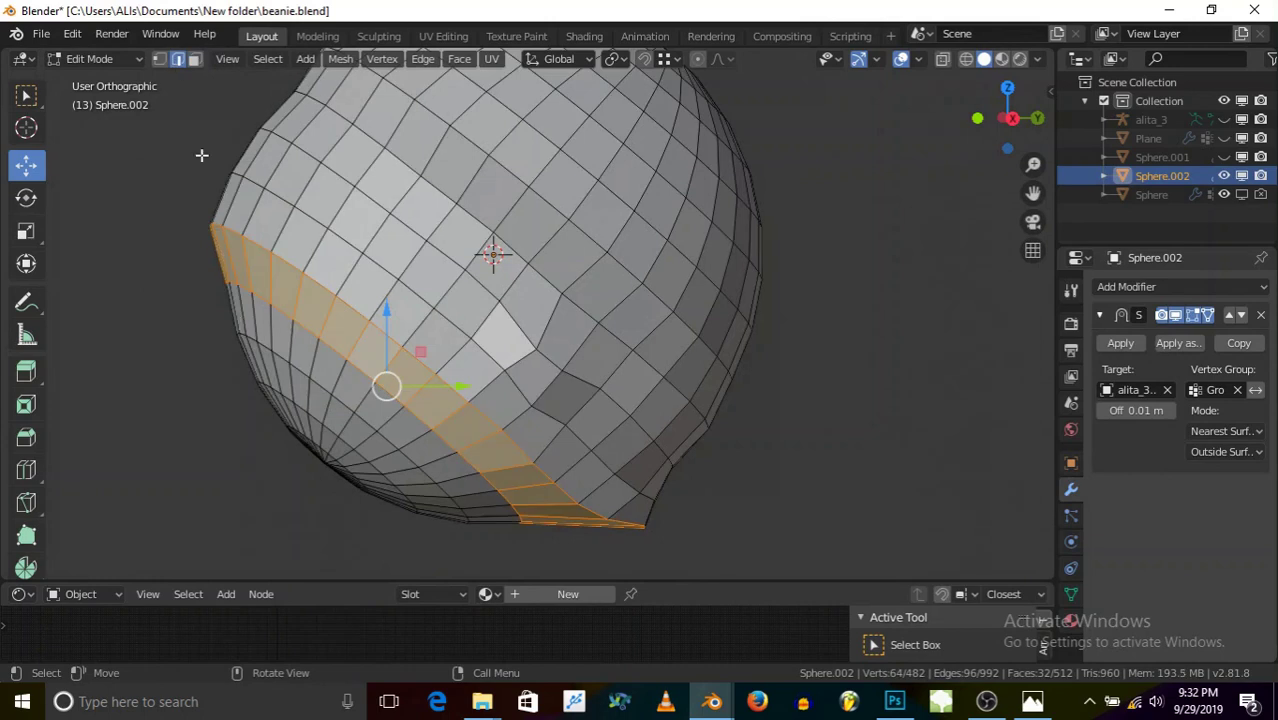
alt+click(288, 310)
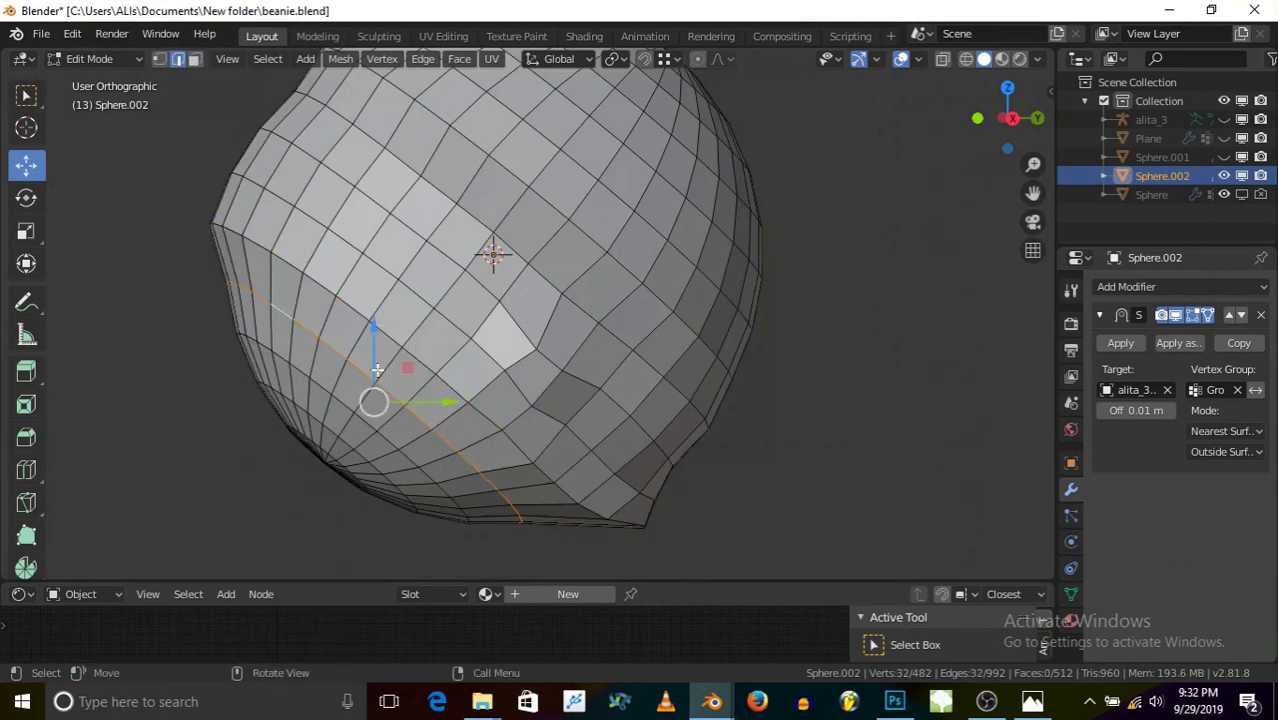
middle_drag(378, 392, 340, 375)
key(s)
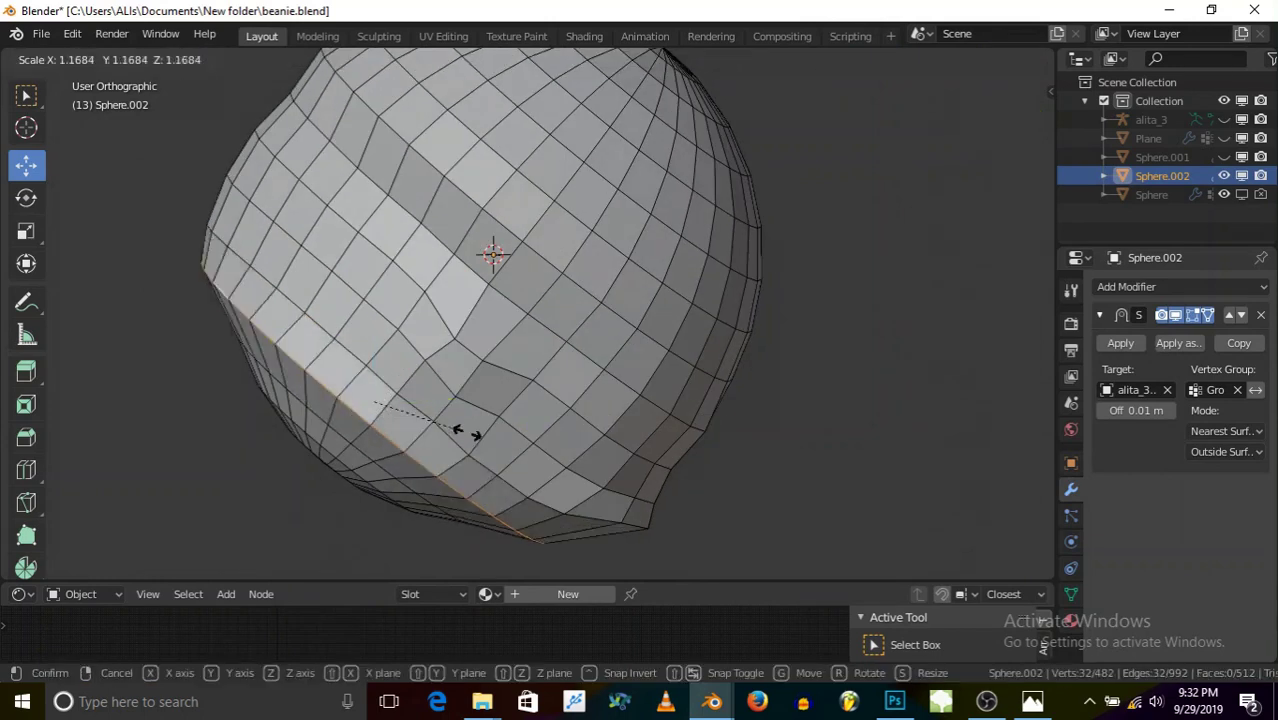
click(492, 436)
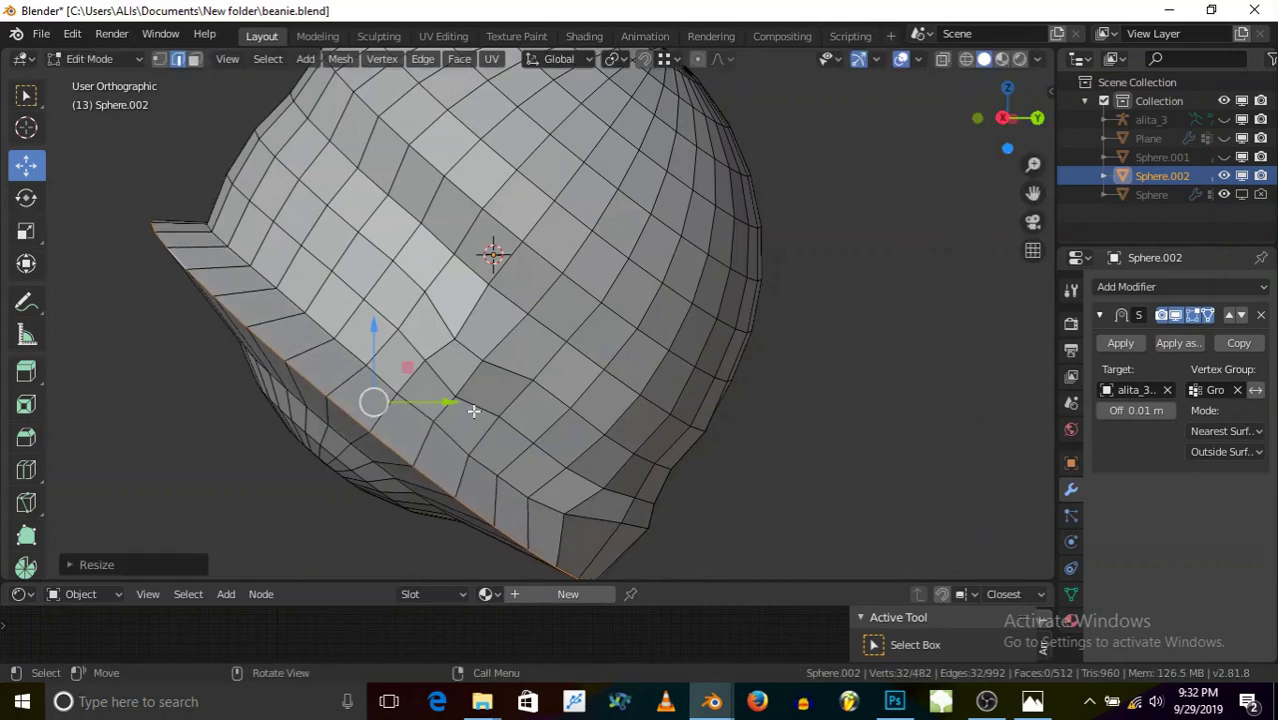
drag(451, 401, 524, 374)
drag(451, 333, 449, 280)
middle_drag(332, 359, 445, 437)
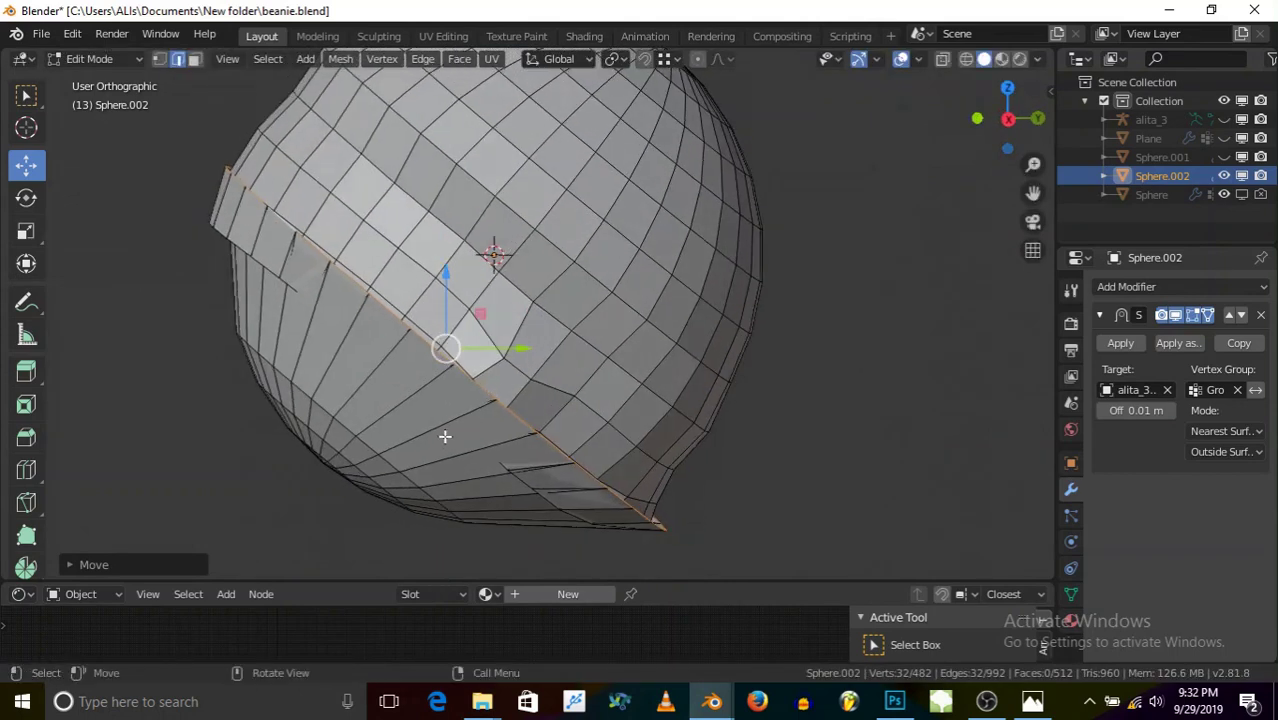
- Scale the same edge loop to about 0.94, then refine its height, depth and size so it folds outside the cap
key(s)
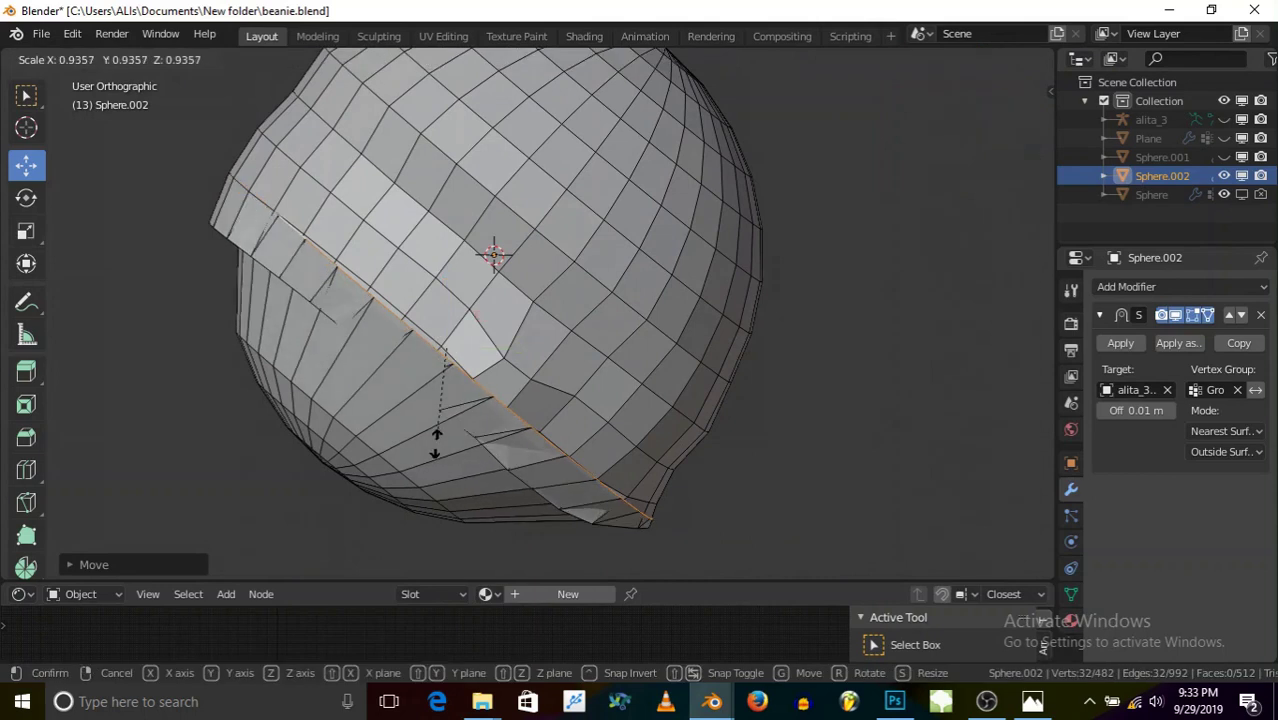
click(435, 445)
drag(445, 275, 441, 260)
drag(511, 327, 508, 333)
key(s)
click(520, 345)
middle_drag(508, 333, 401, 417)
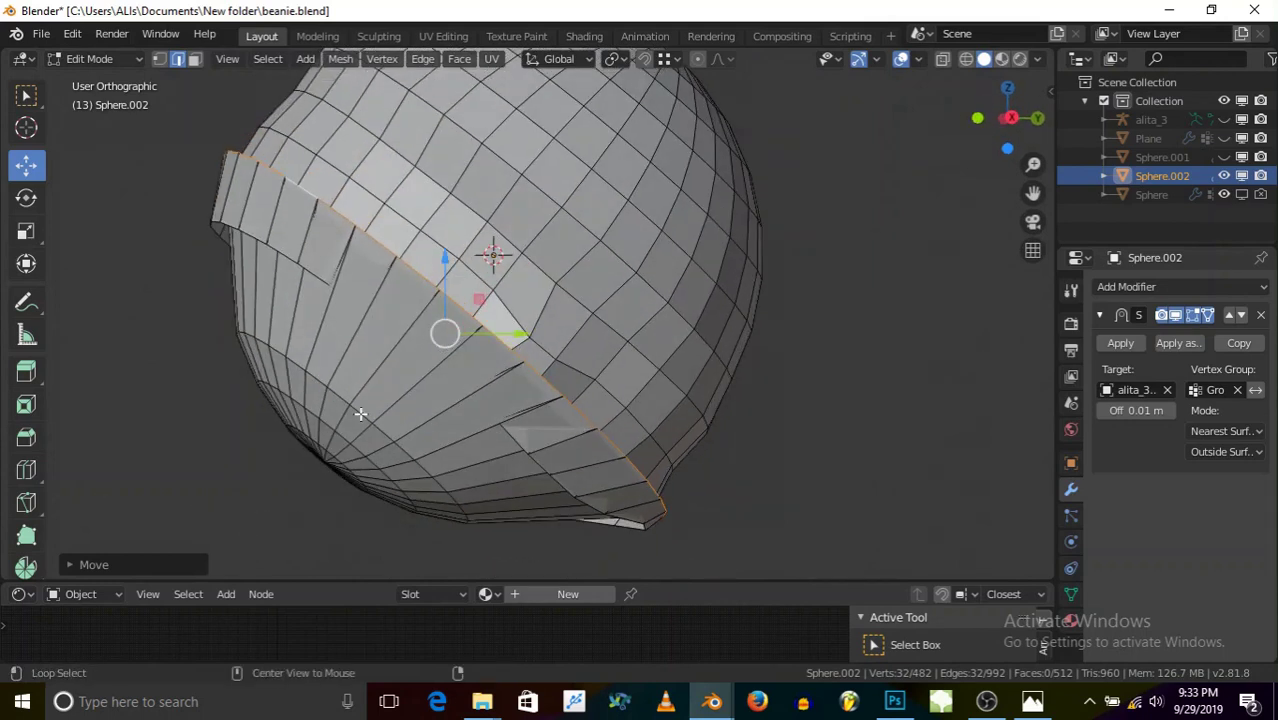
- Select the next lower edge loop, move it up and back over the cap, and scale it to about 1.81
alt+click(360, 413)
drag(352, 405, 335, 196)
drag(415, 274, 492, 270)
key(s)
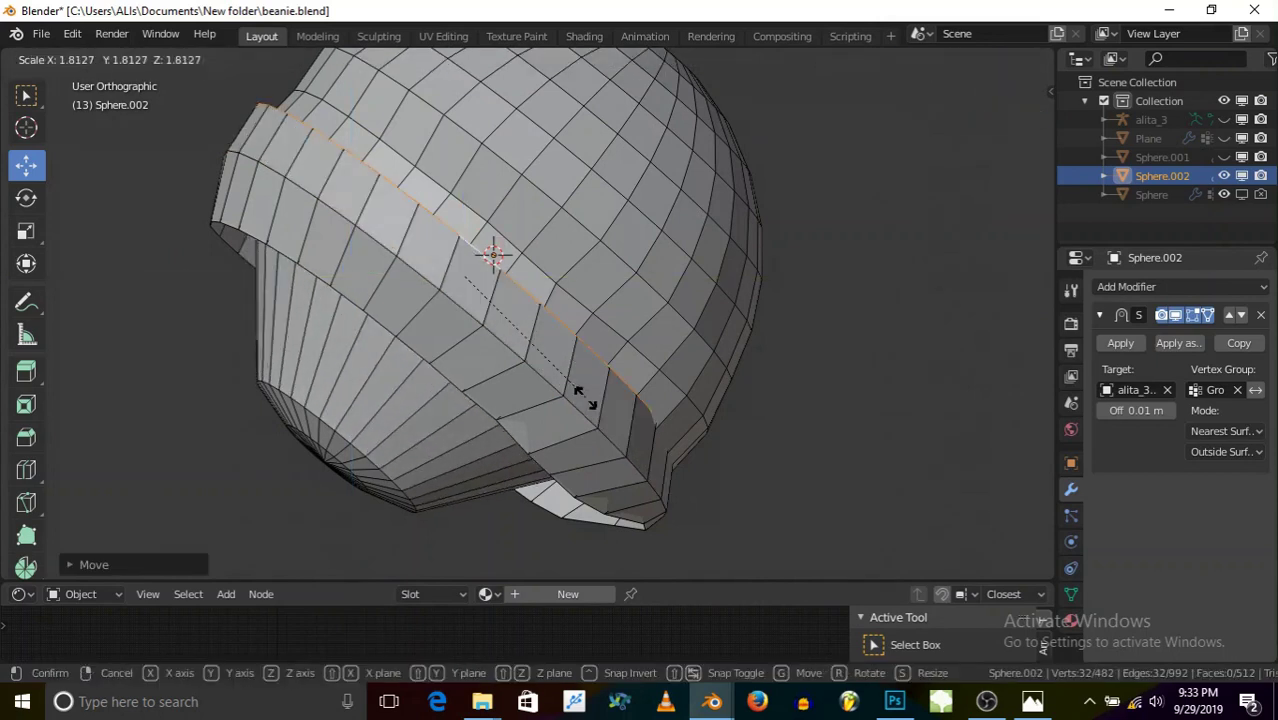
click(587, 395)
- Adjust this second fold loop along Y and Z, and scale it by about 1.09 so it surrounds the cap
drag(539, 279, 551, 279)
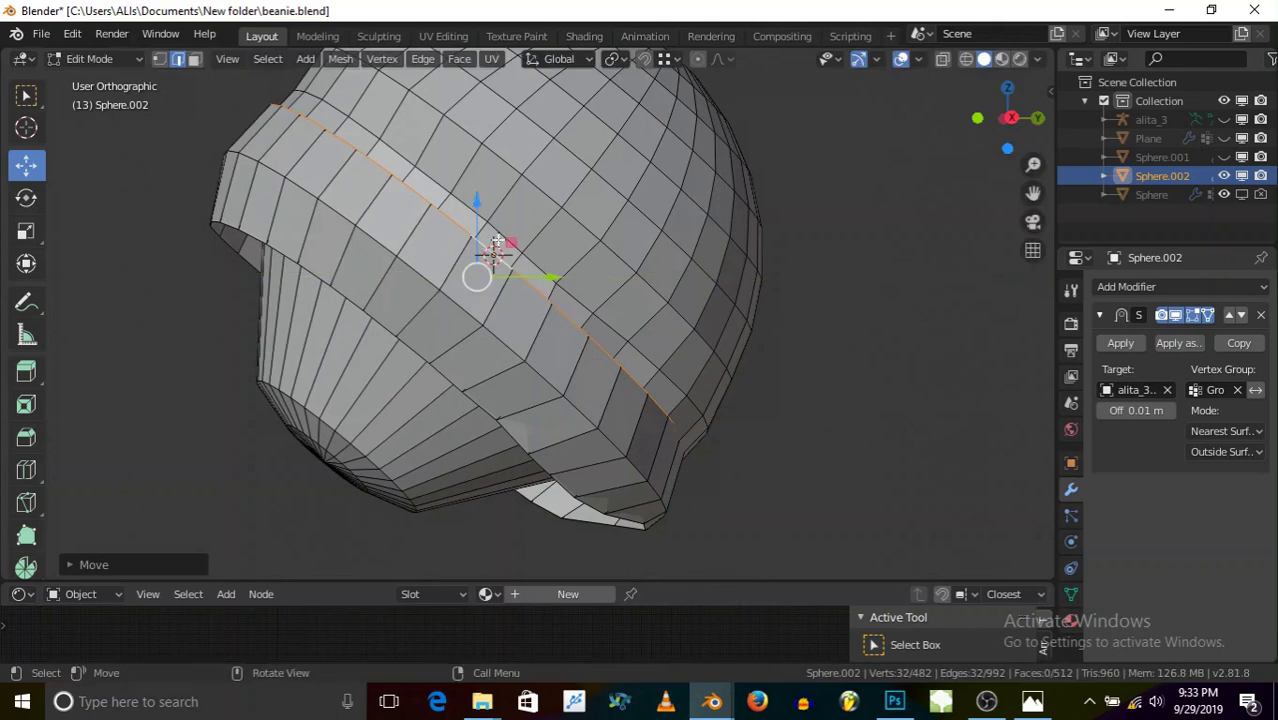
drag(471, 197, 480, 209)
key(s)
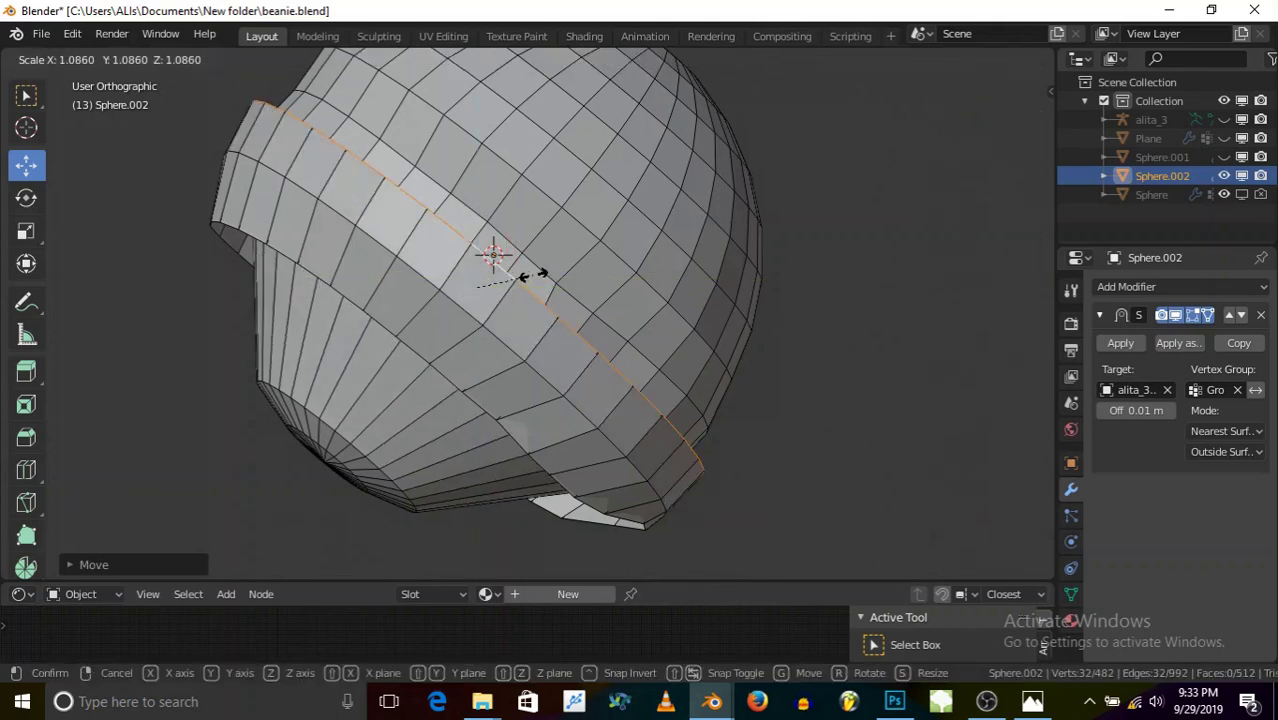
click(532, 275)
middle_drag(317, 426, 299, 407)
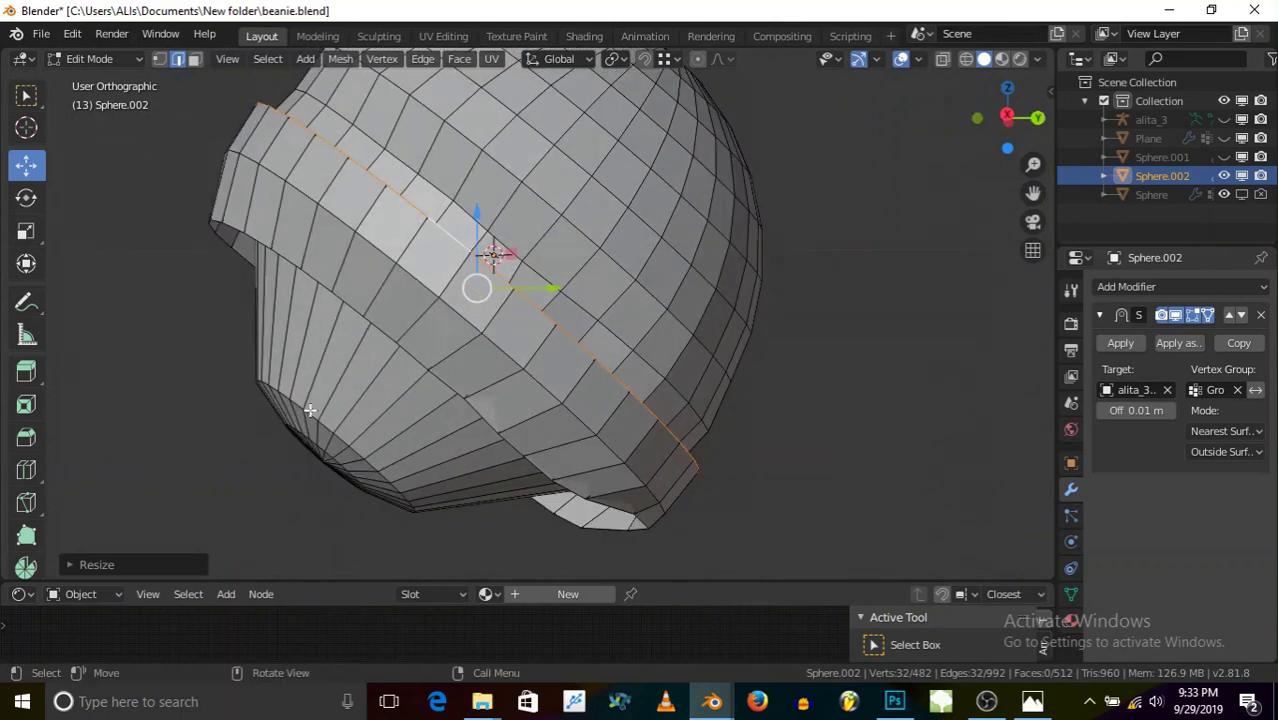
- Select the next edge loop near the bottom cone, move it up and back to the fold's upper edge, and enlarge it around the cap
alt+click(310, 410)
drag(334, 376, 334, 200)
drag(407, 264, 432, 262)
key(s)
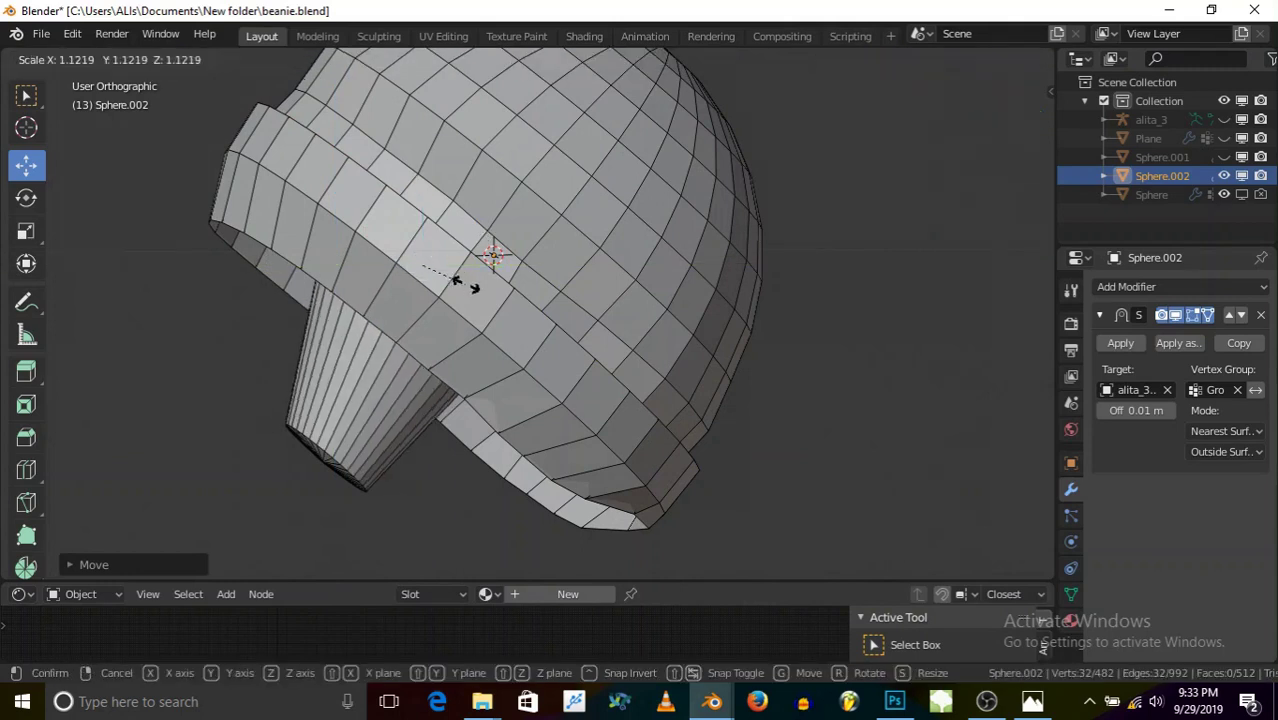
click(510, 314)
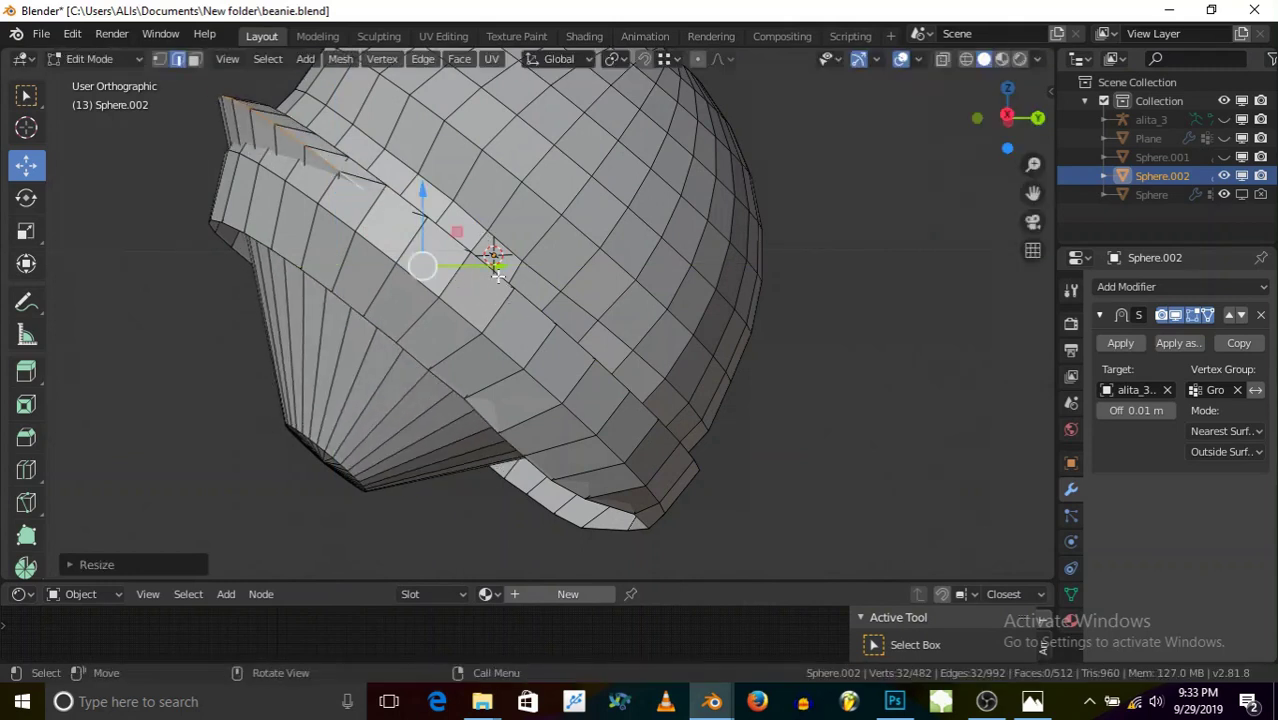
drag(506, 267, 566, 295)
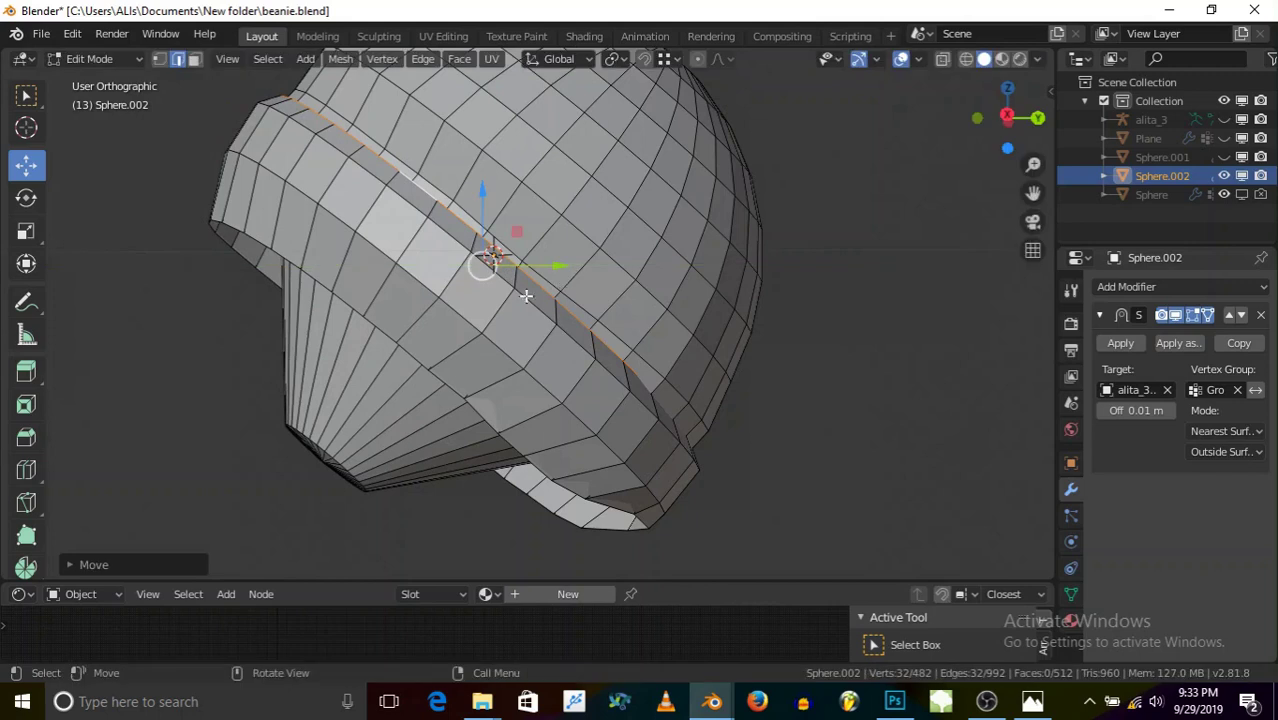
click(554, 272)
key(s)
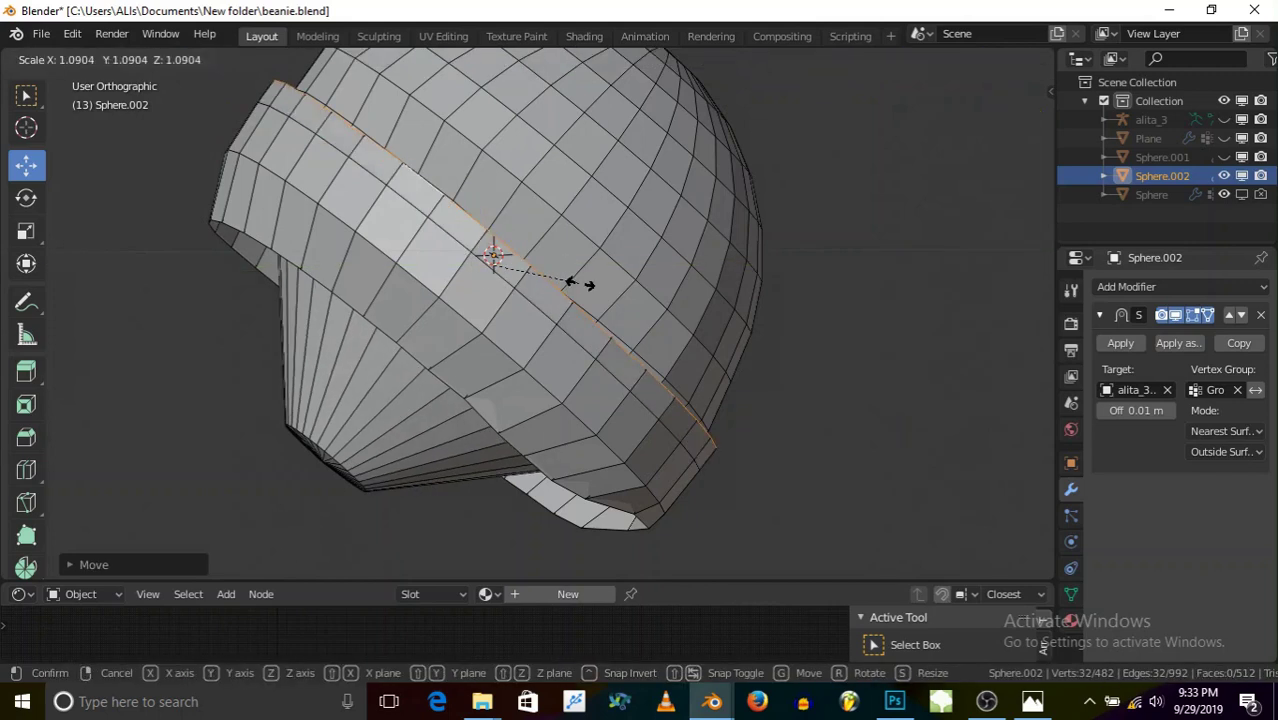
click(578, 282)
- Fine-tune the height and depth of the fold's uppermost edge loop along Z and Y
drag(497, 197, 496, 171)
drag(574, 239, 589, 242)
scroll(534, 300, down, 3)
scroll(494, 212, up, 2)
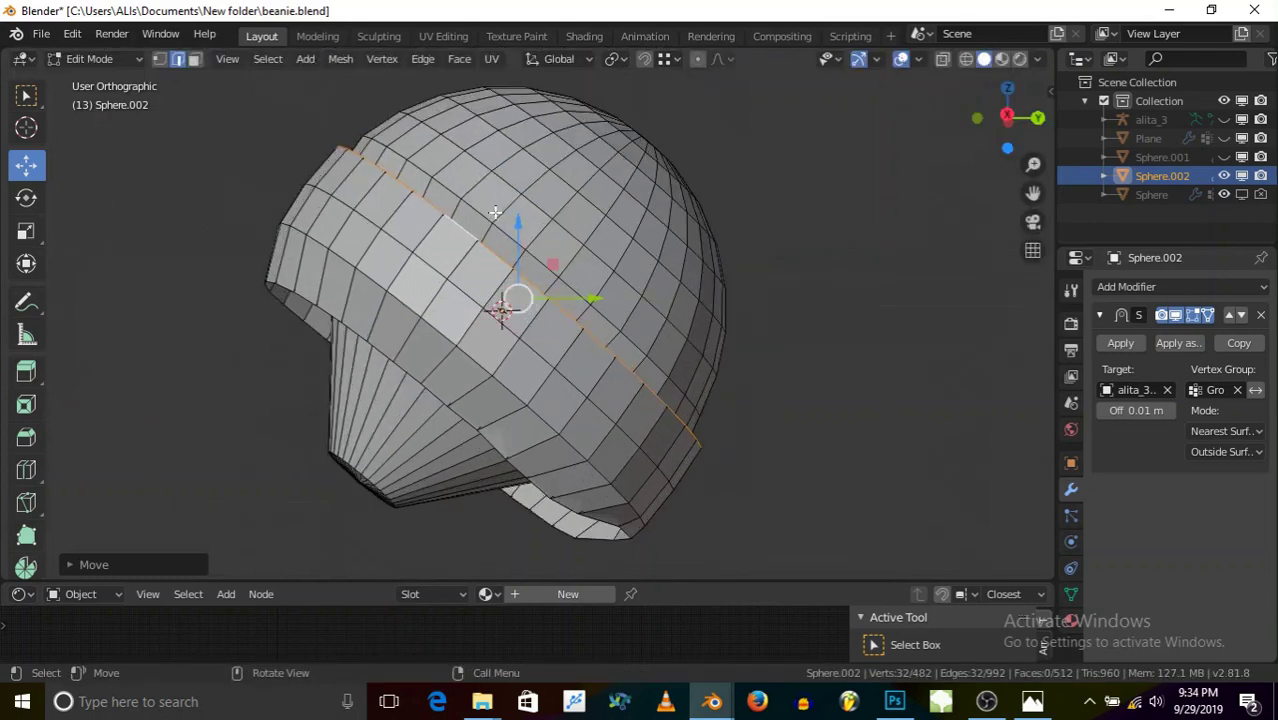
drag(518, 222, 517, 236)
drag(591, 312, 585, 308)
scroll(529, 347, up, 2)
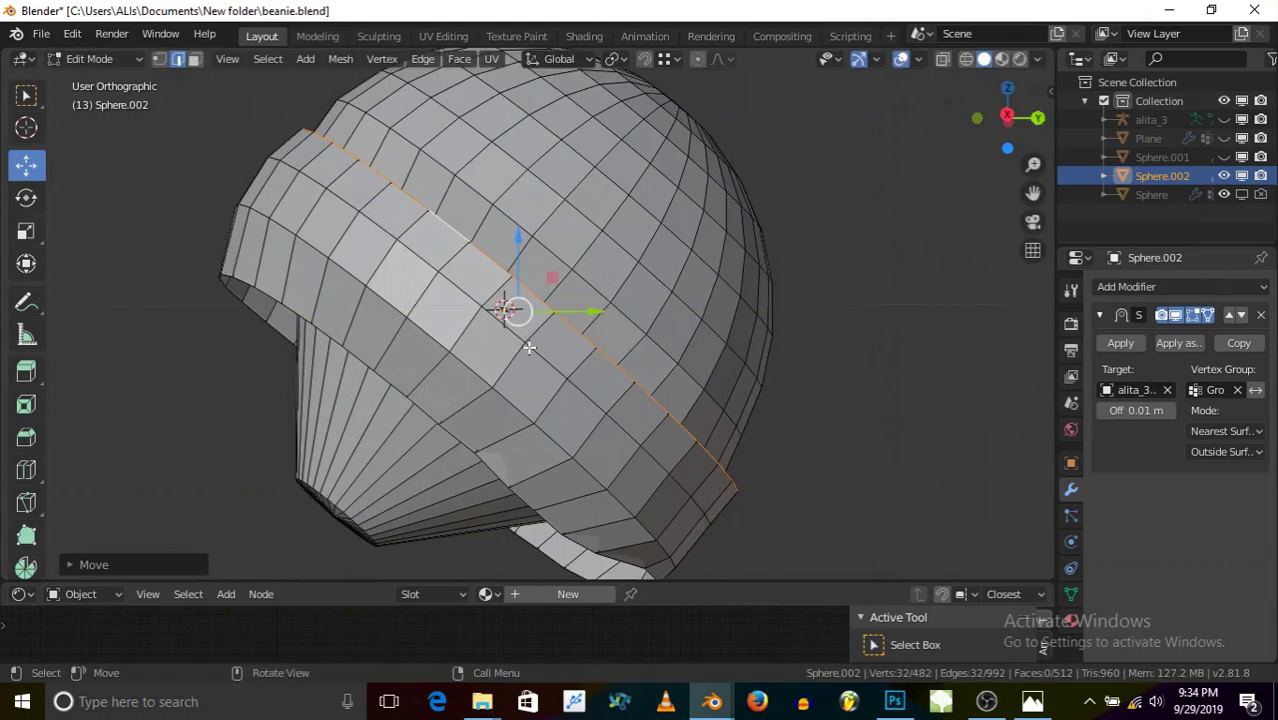
- In vertex select mode, select the pole vertex at the sphere's underside and grow the selection twice to cover the bottom cone
middle_drag(540, 351, 511, 365)
middle_drag(438, 407, 409, 407)
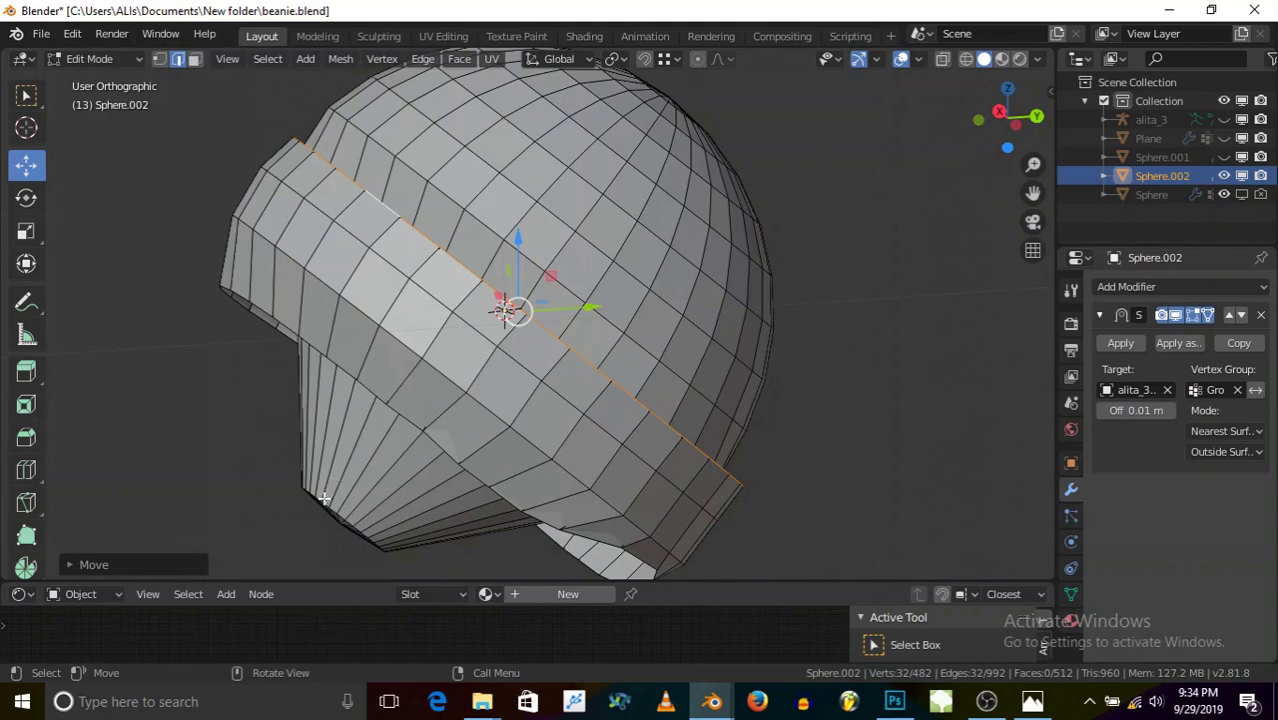
middle_drag(325, 502, 349, 358)
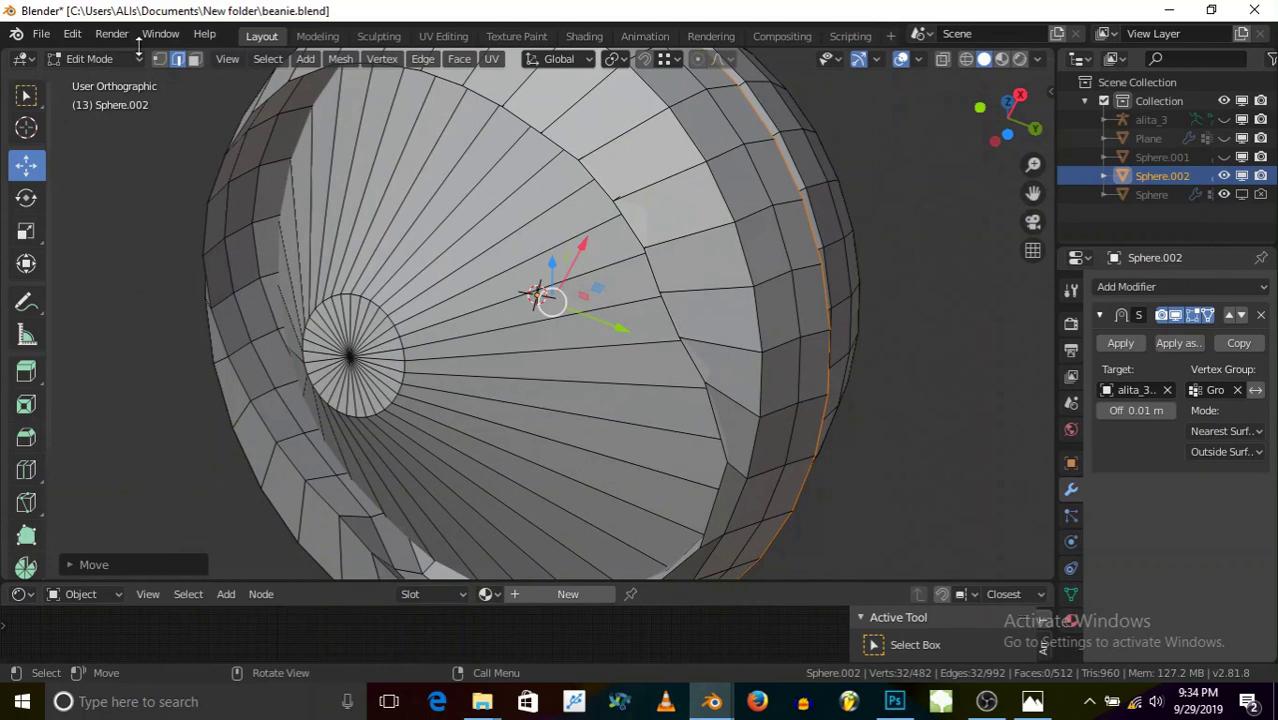
click(158, 59)
click(348, 362)
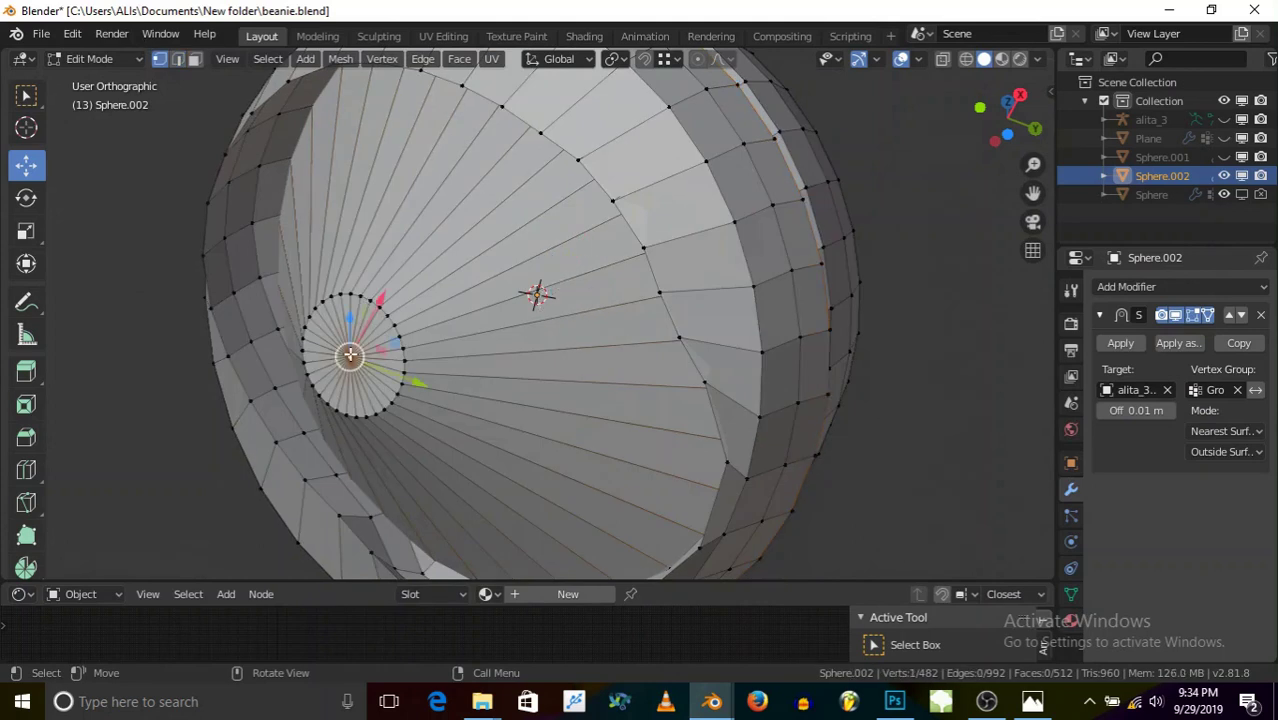
key(ctrl+KP_Add)
key(ctrl+KP_Add)
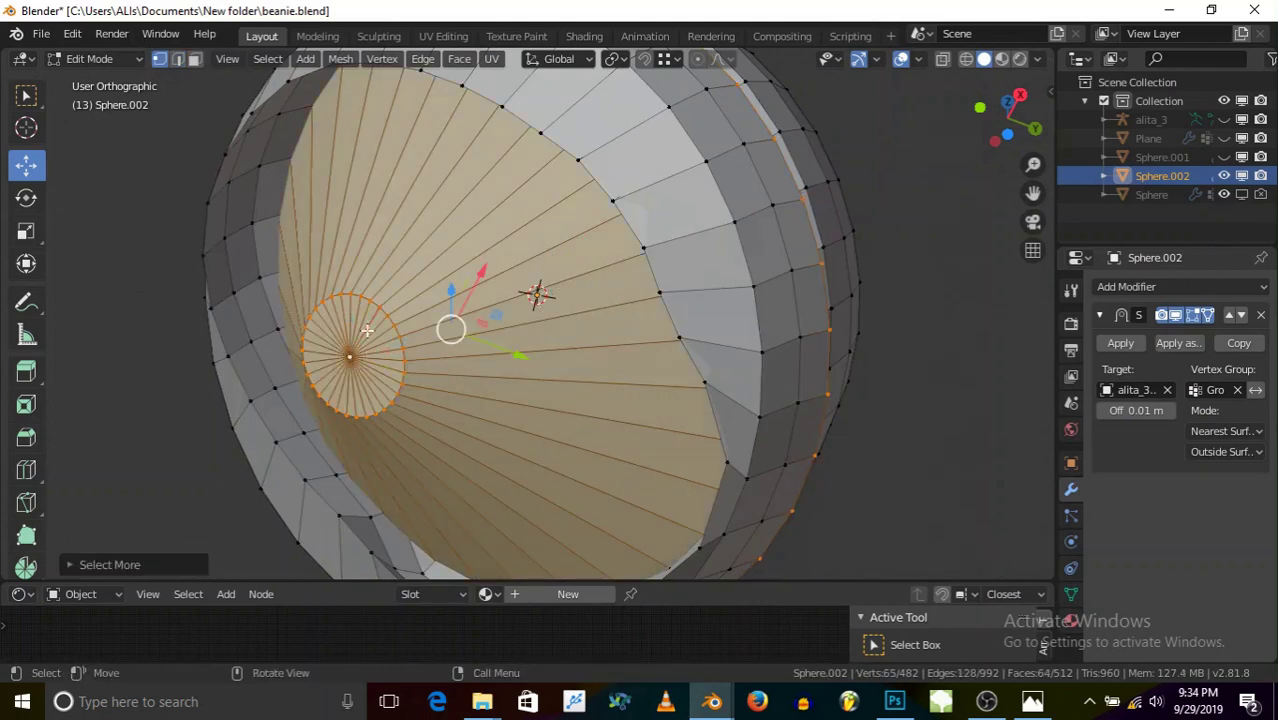
key(x)
click(340, 373)
scroll(440, 320, down, 5)
middle_drag(420, 330, 437, 318)
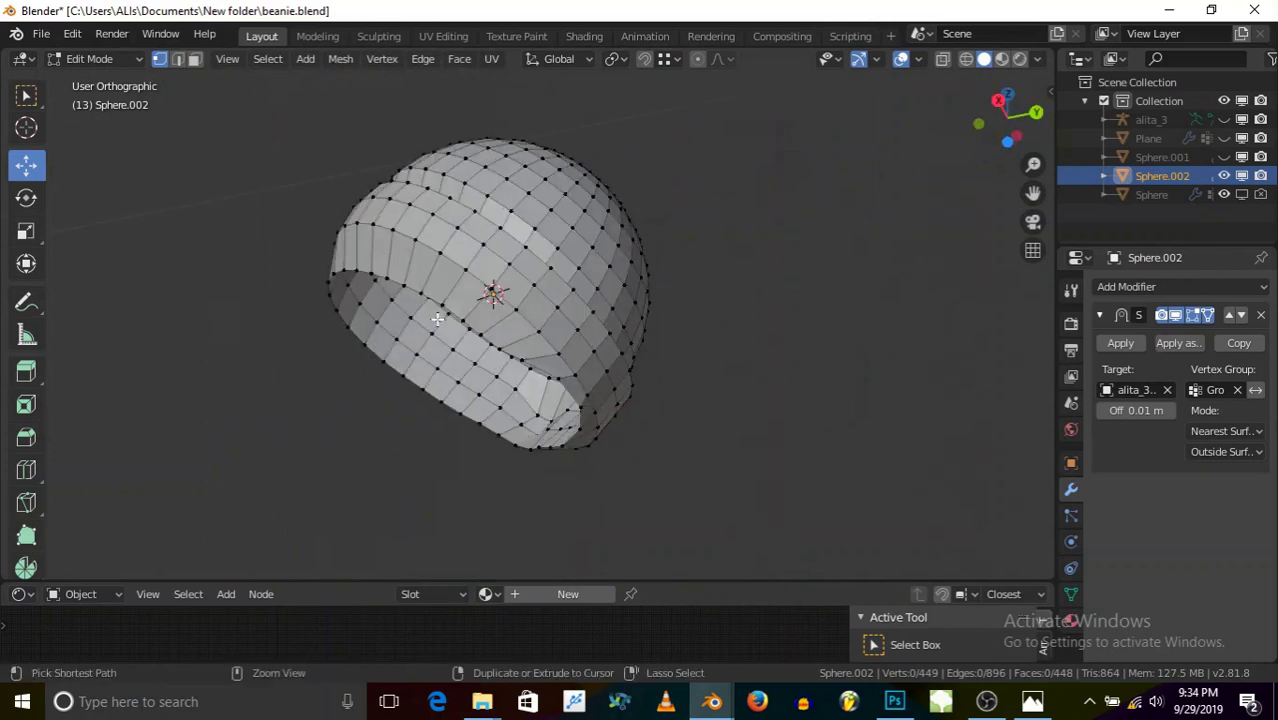
key(ctrl+z)
- In Object Mode, duplicate the sphere in place, hide the duplicate, and select the original sphere
click(90, 58)
click(118, 79)
key(shift+d)
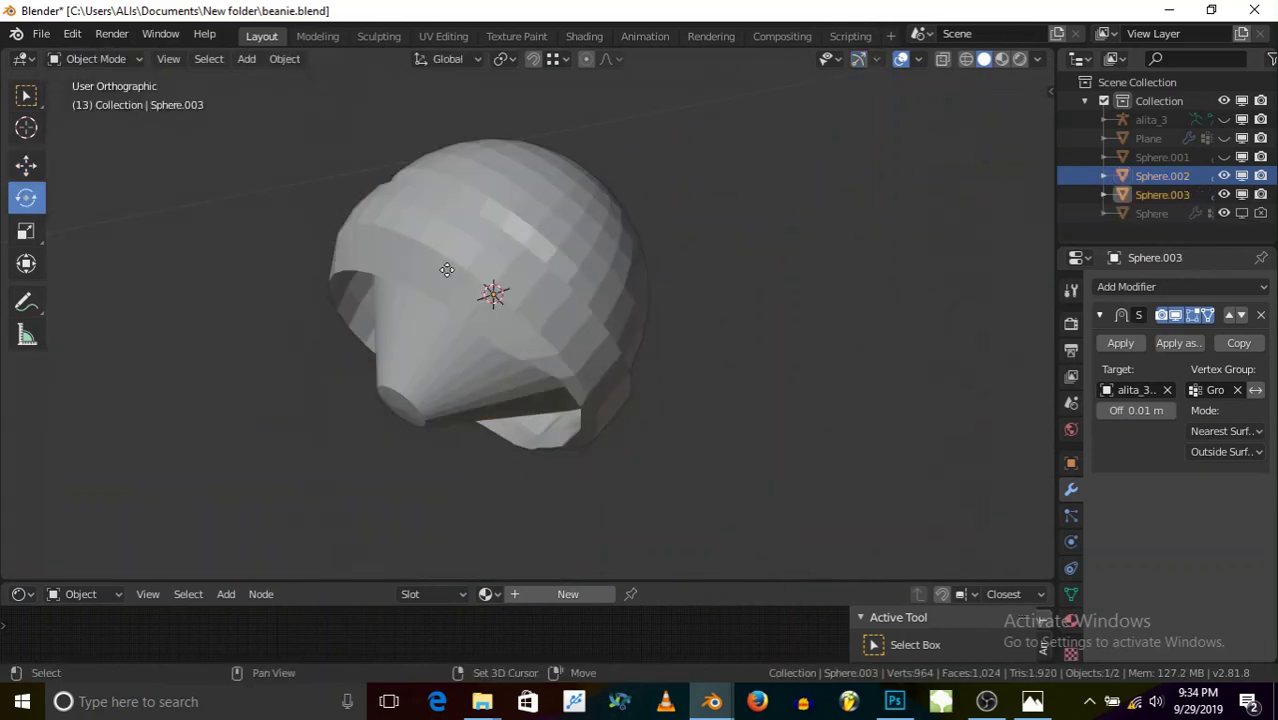
key(Escape)
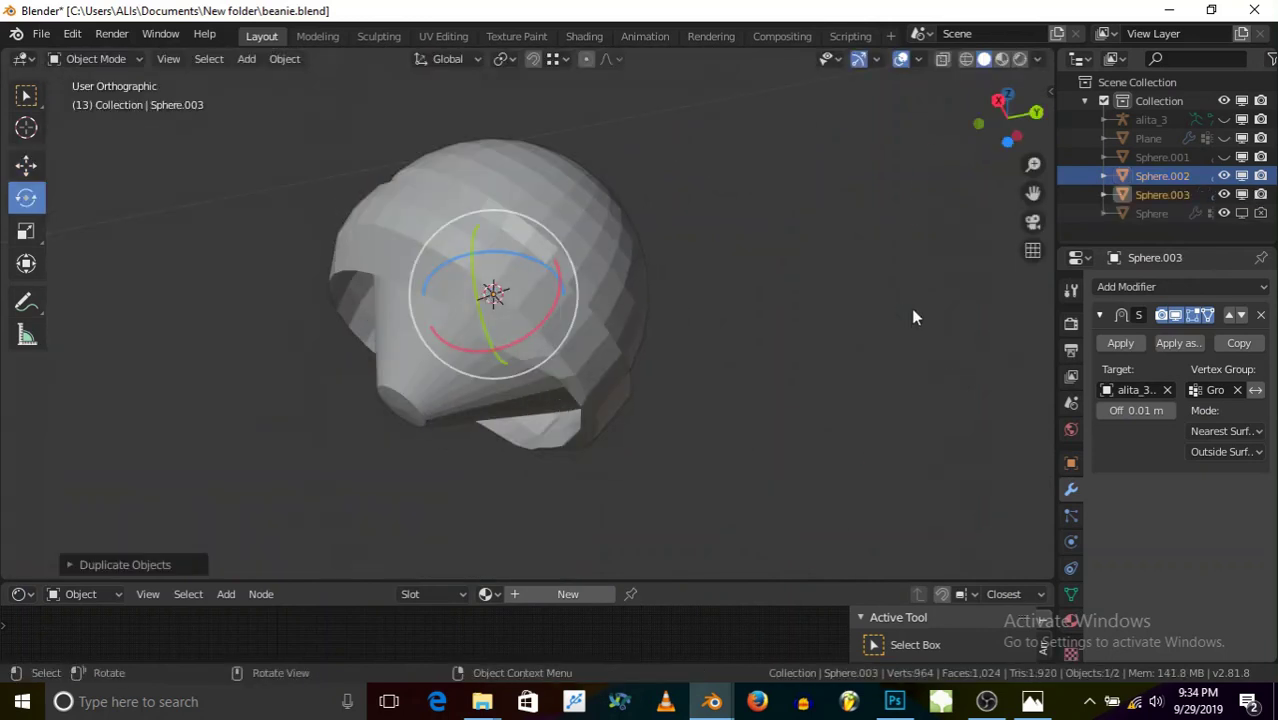
click(1223, 194)
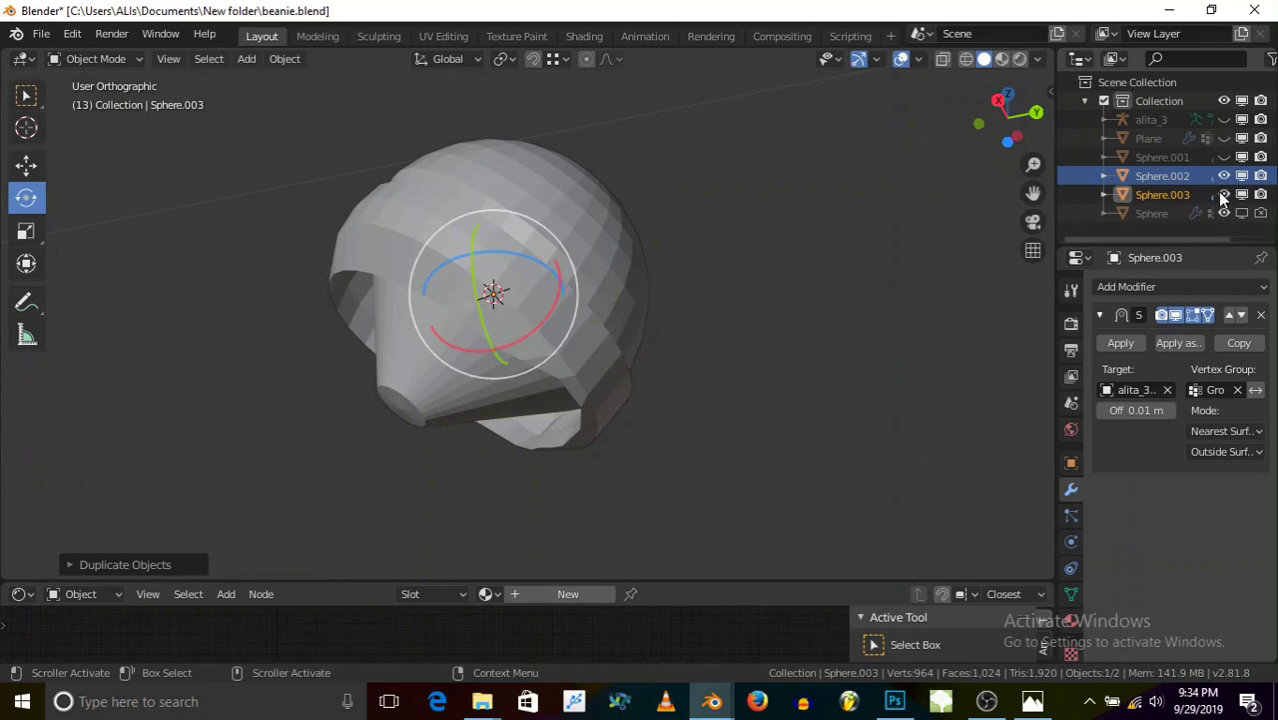
click(1120, 181)
- In Edit Mode on the original sphere, delete the selected bottom cone faces to open the beanie's underside
click(90, 58)
click(92, 100)
middle_drag(491, 363, 351, 366)
scroll(442, 379, up, 2)
key(x)
click(457, 386)
- Select the fold's edge loop nearest the opening and, in wireframe shading, shift it along Y and Z to even out the brim
alt+click(455, 291)
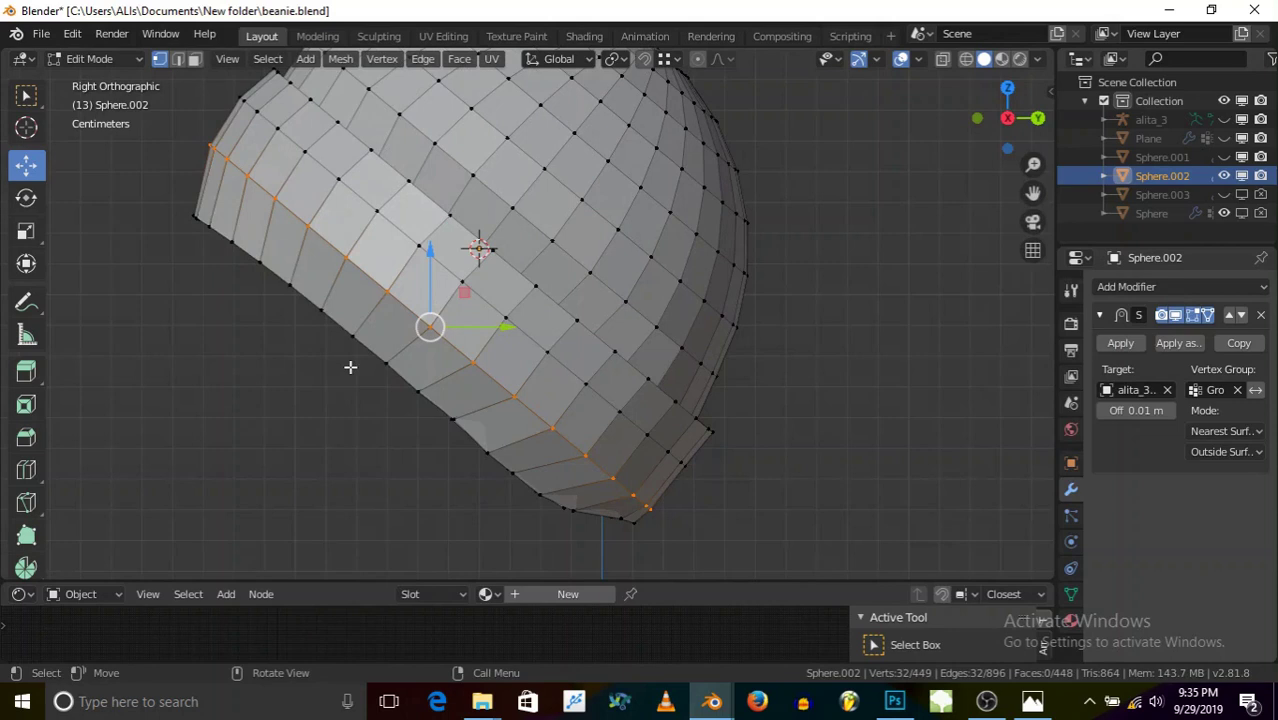
key(z)
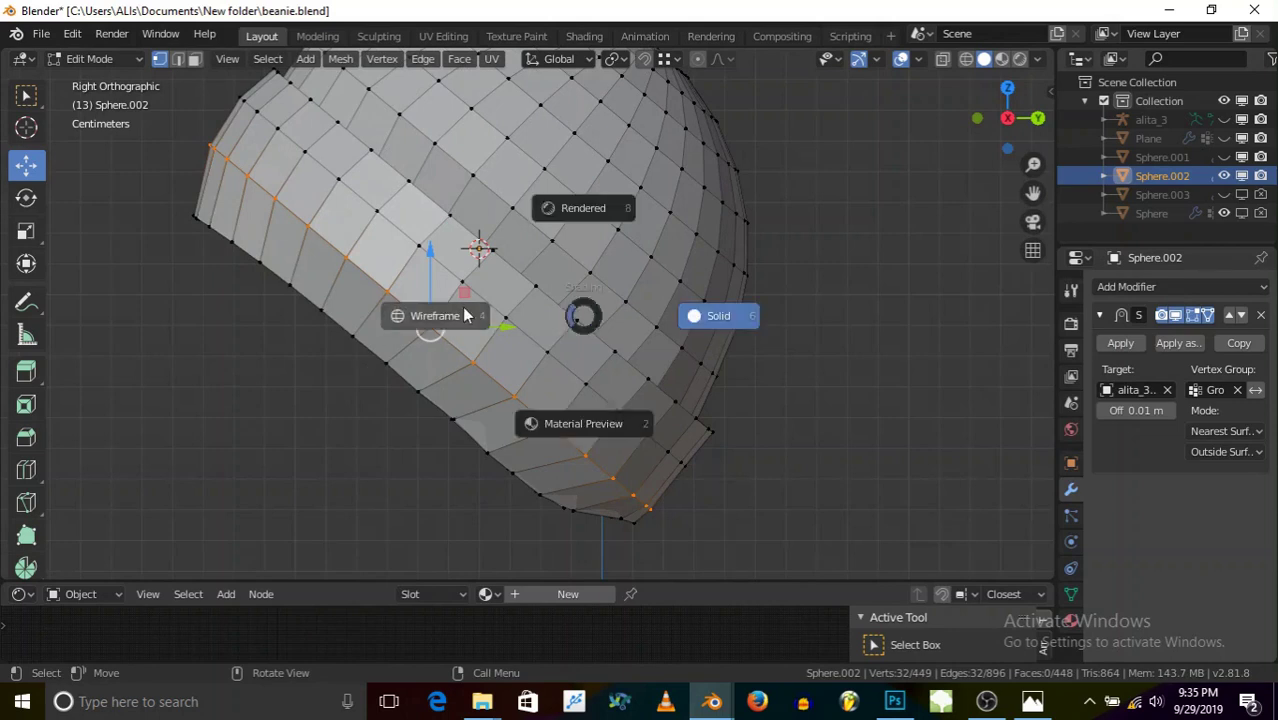
click(314, 251)
scroll(314, 251, up, 1)
drag(451, 260, 449, 279)
drag(533, 361, 515, 350)
drag(446, 276, 485, 275)
- Select the middle edge loop of the folded brim and move it slightly forward and down
alt+click(510, 299)
drag(570, 284, 554, 284)
drag(475, 207, 481, 224)
drag(539, 301, 545, 306)
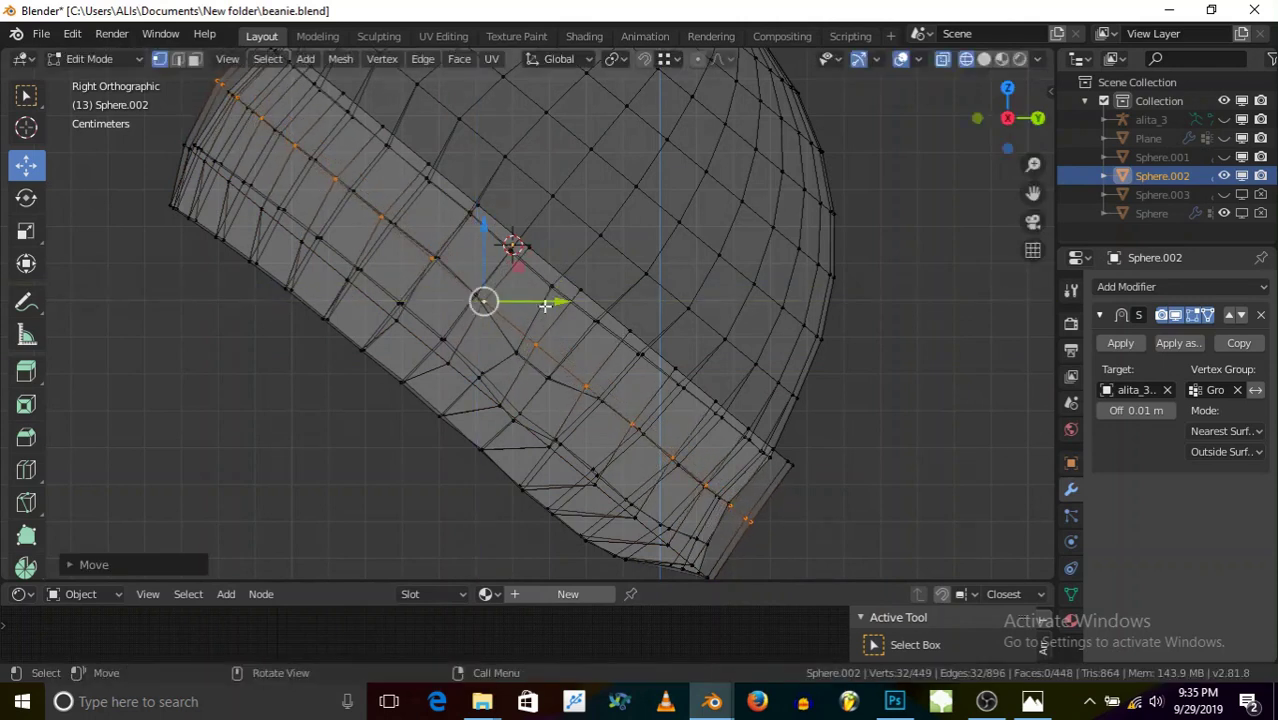
drag(485, 236, 487, 245)
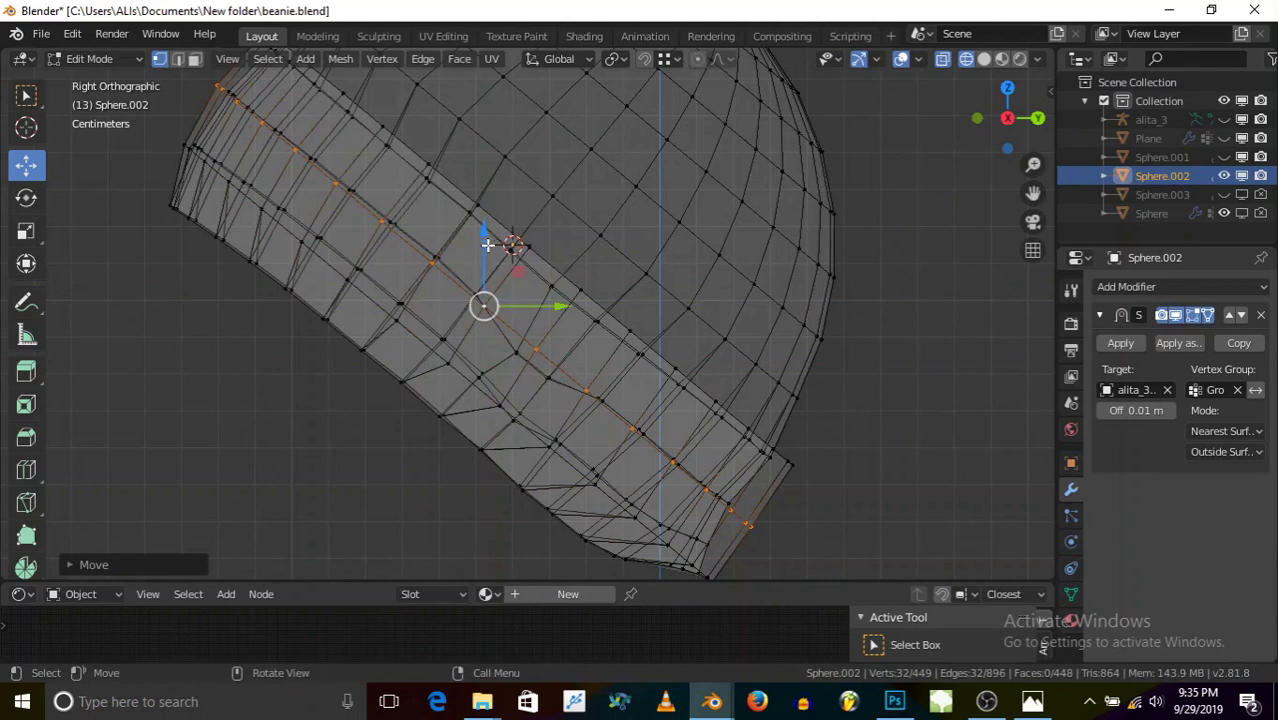
- Select the folded brim's uppermost edge loop and move it slightly forward and down
alt+click(567, 273)
alt+click(546, 264)
drag(600, 247, 586, 248)
drag(515, 172, 516, 184)
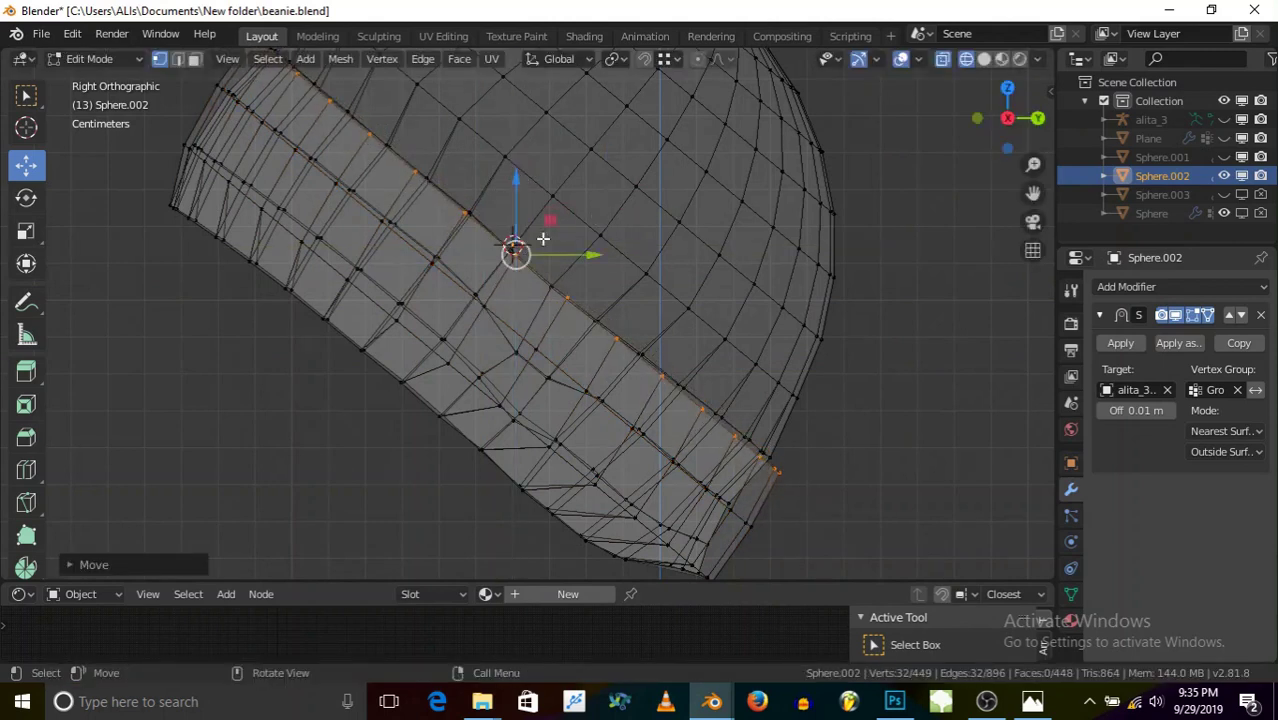
scroll(545, 283, down, 1)
- Switch the viewport back to solid shading and turn the beanie to see its folded brim
key(z)
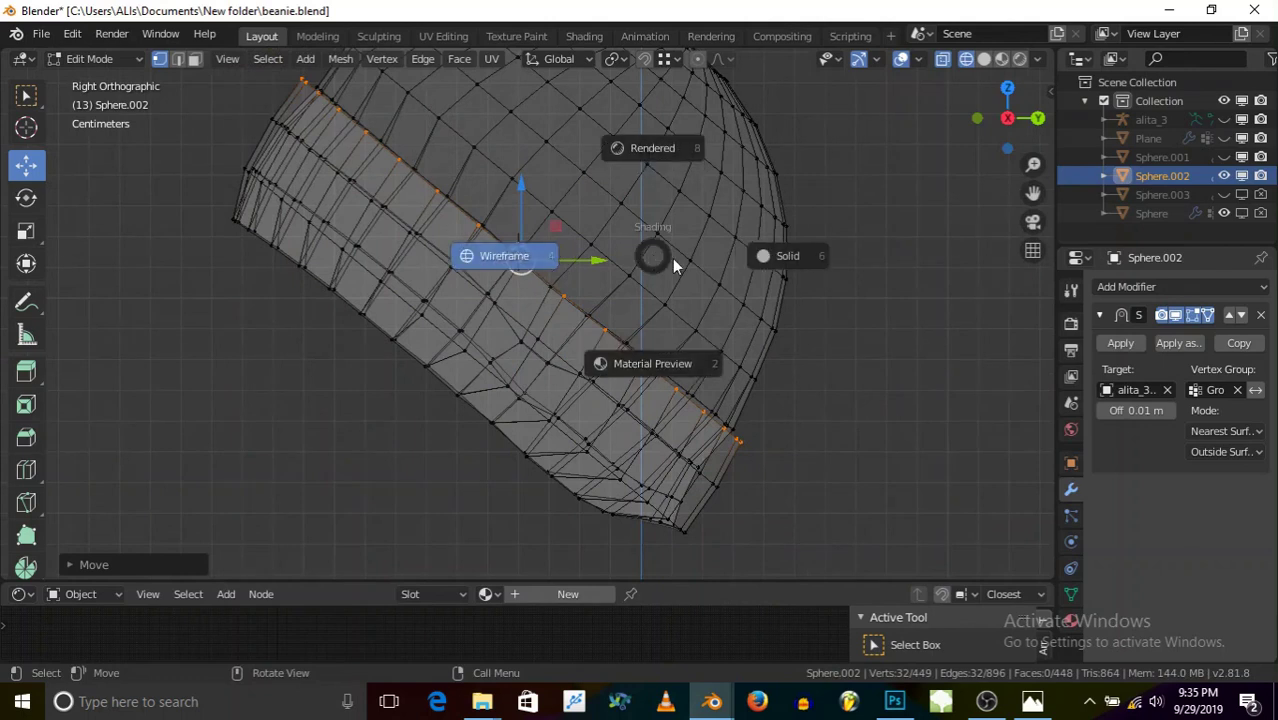
click(779, 256)
mouse_move(396, 334)
middle_down()
mouse_move(442, 342)
mouse_move(342, 372)
mouse_move(271, 328)
mouse_move(280, 348)
mouse_move(384, 379)
mouse_move(522, 392)
mouse_move(685, 342)
mouse_move(578, 329)
mouse_move(628, 414)
mouse_move(692, 434)
mouse_move(666, 422)
middle_up()
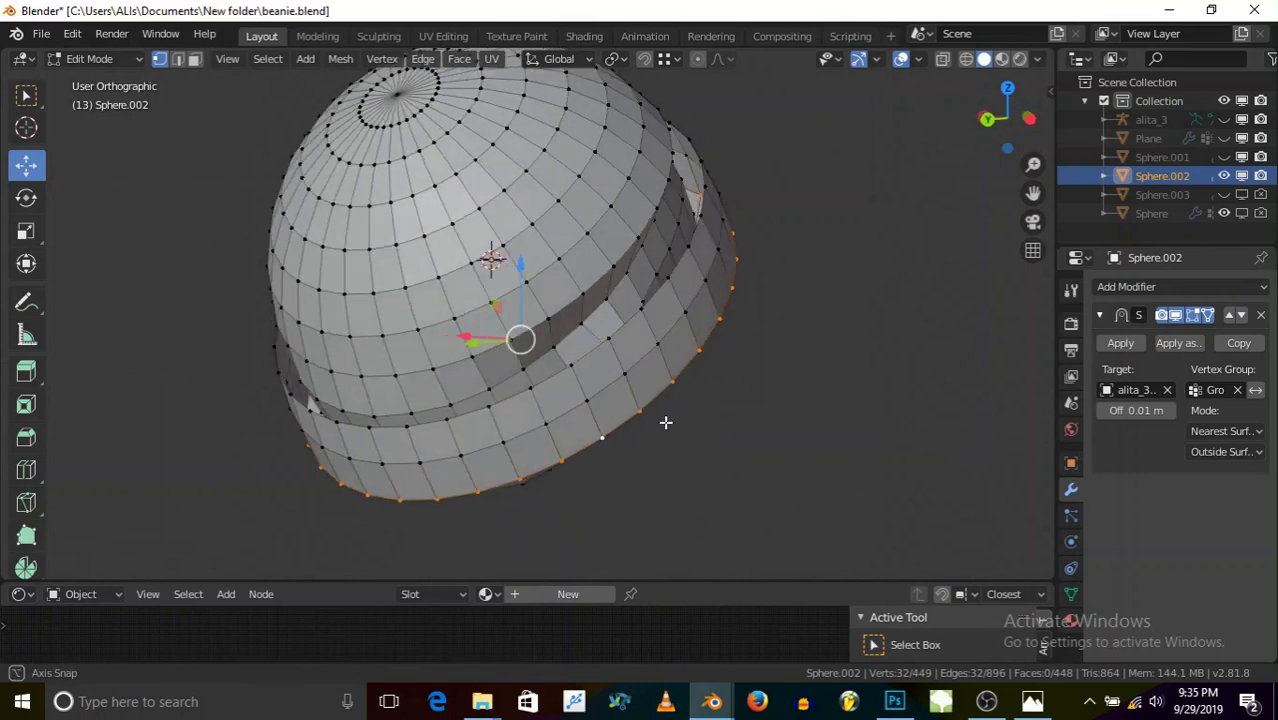
- Try resizing the brim's selected lower edge loop uniformly to tighten the fold
key(s)
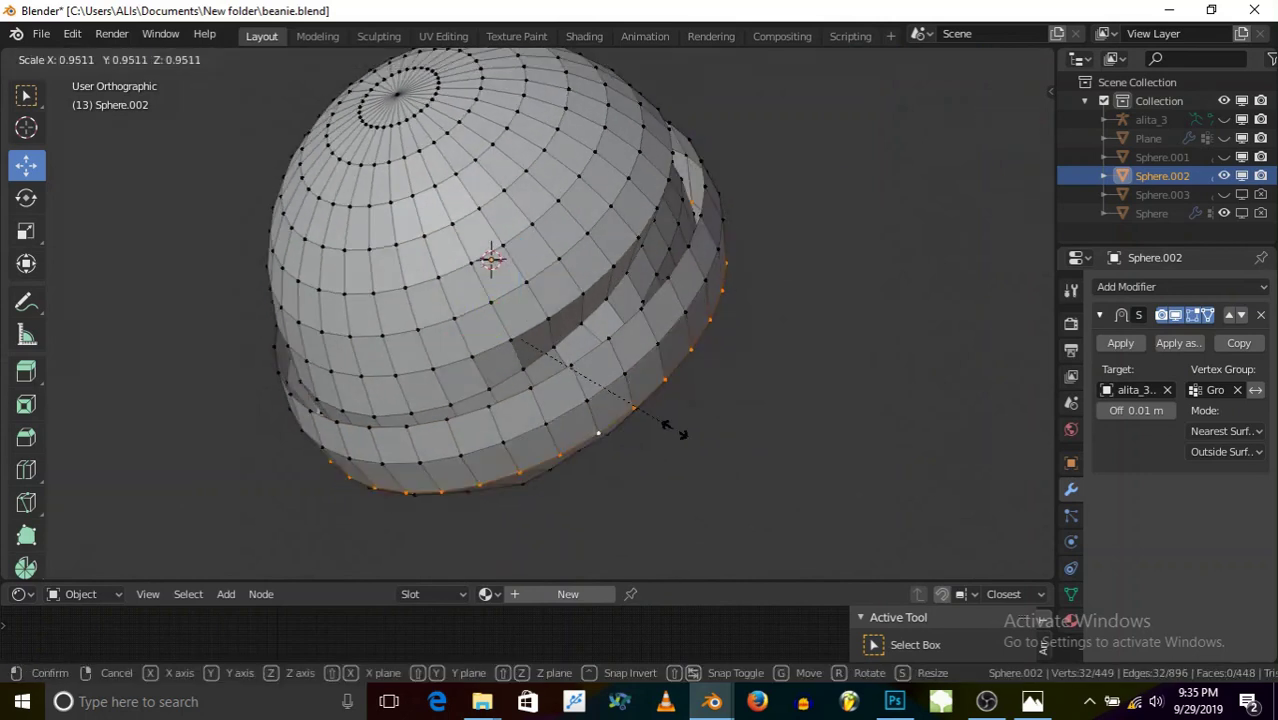
click(668, 428)
middle_drag(670, 428, 541, 405)
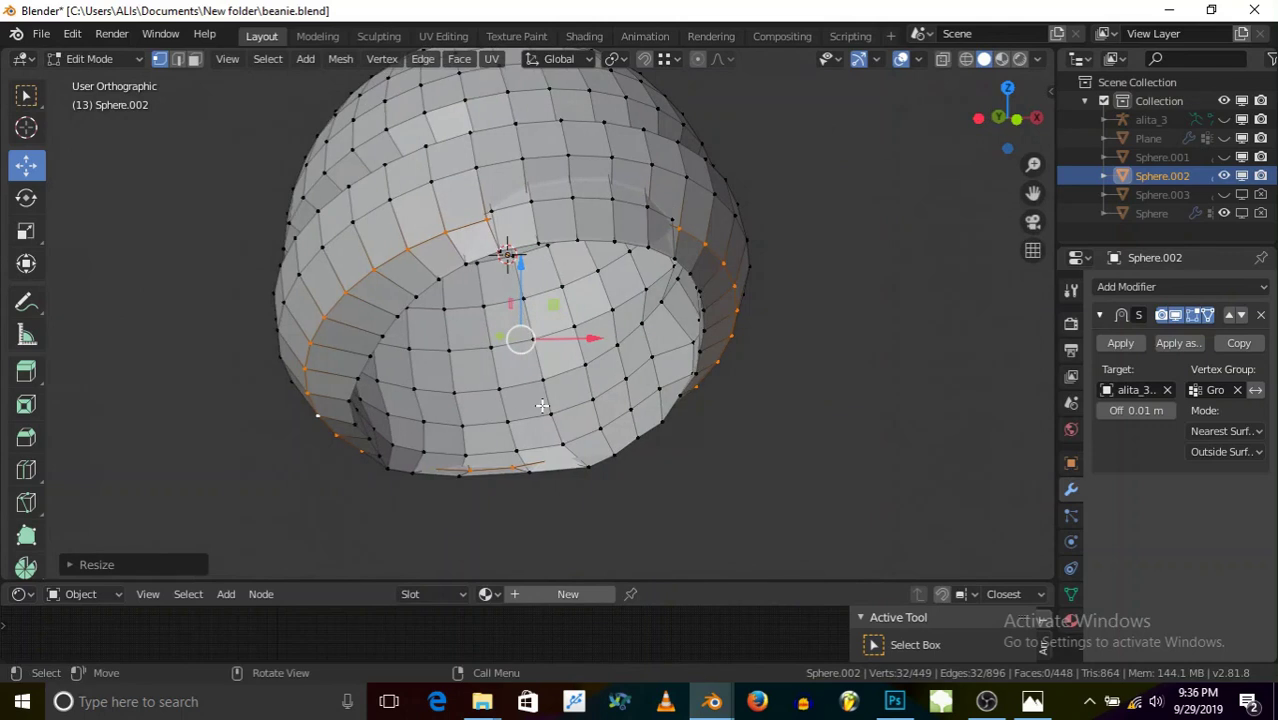
key(s)
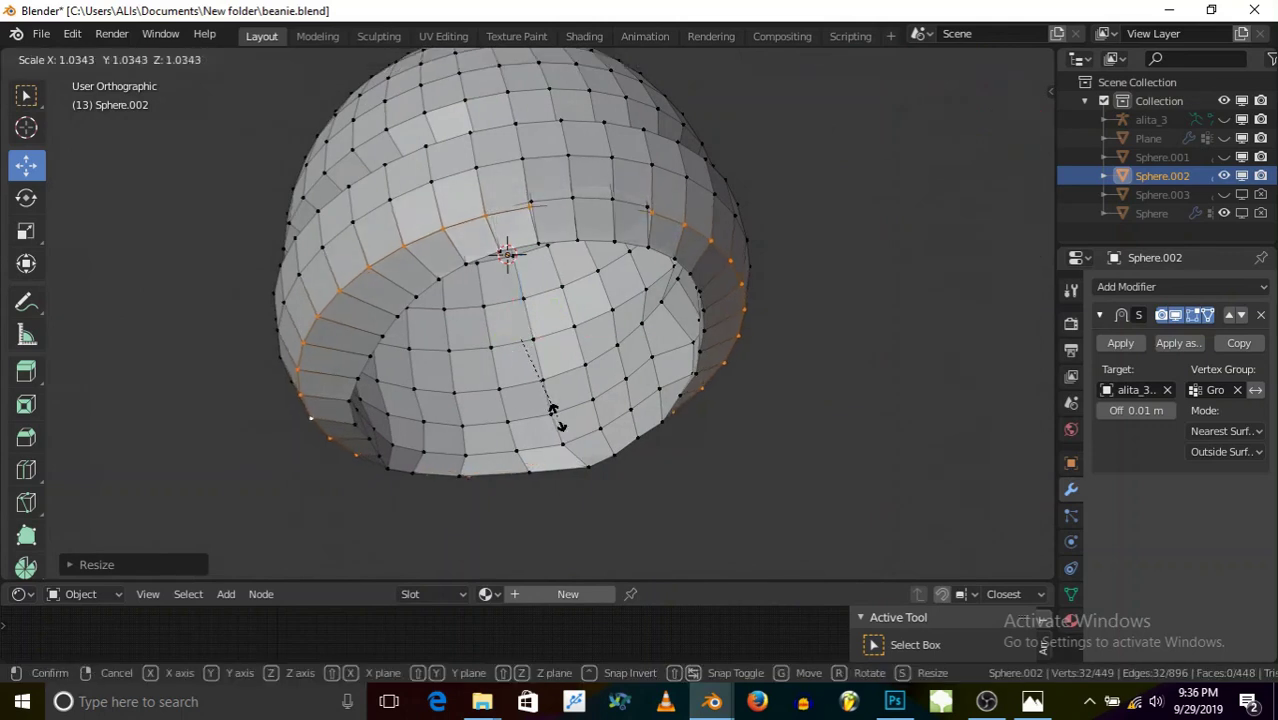
click(555, 415)
key(ctrl+z)
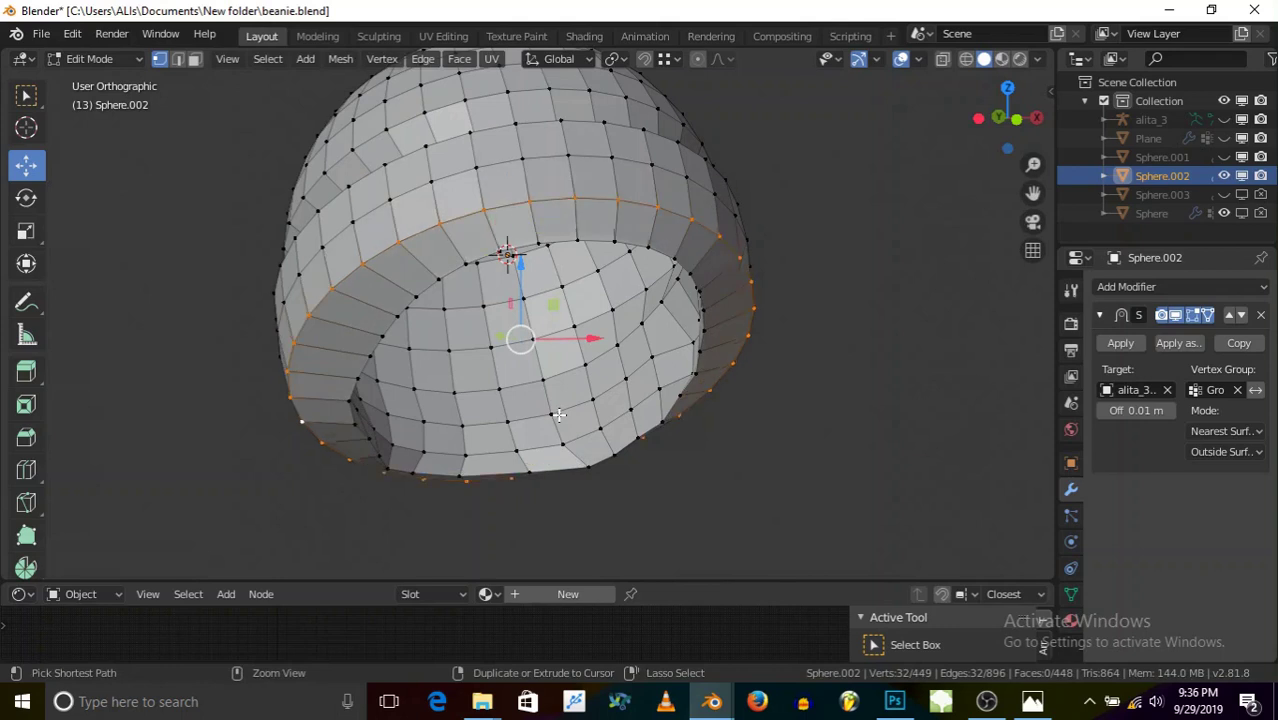
- Extend the selection to the brim's other two edge loops and scale the whole band down slightly
alt+shift+click(561, 202)
alt+shift+click(549, 155)
key(s)
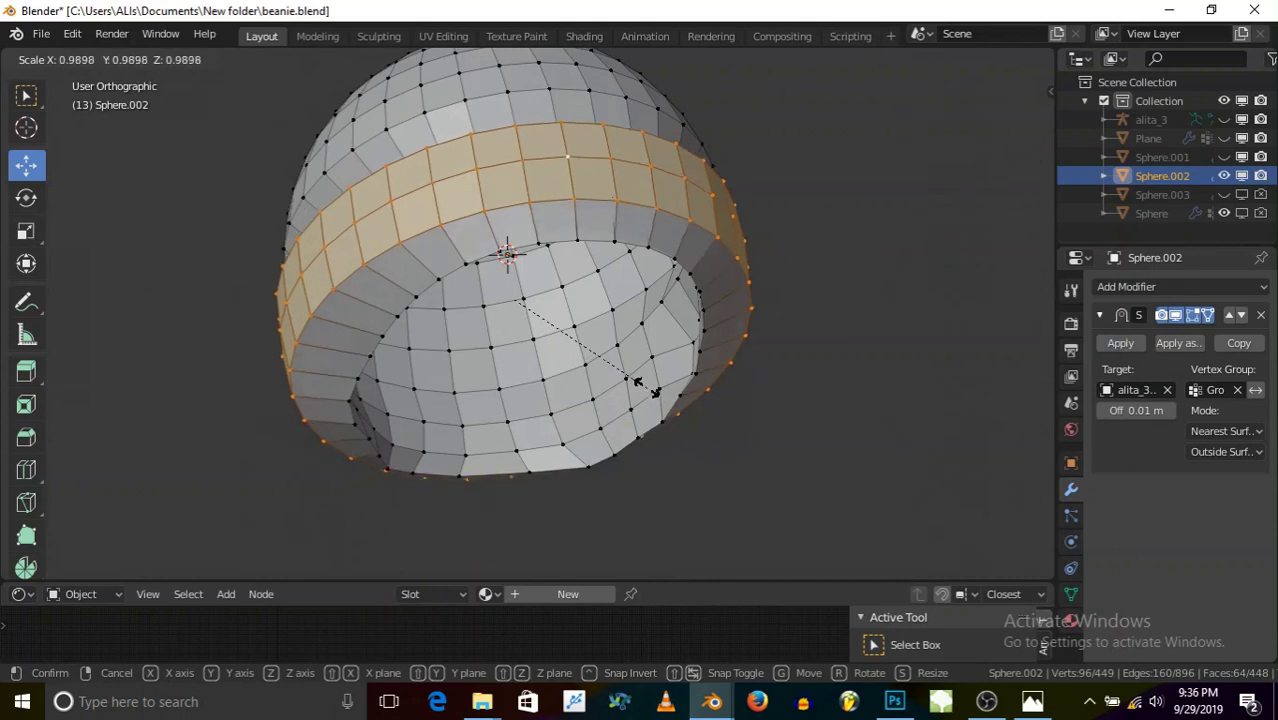
click(644, 387)
- In Object Mode, add a Solidify modifier to the beanie to test giving it thickness
middle_drag(644, 387, 180, 355)
click(95, 60)
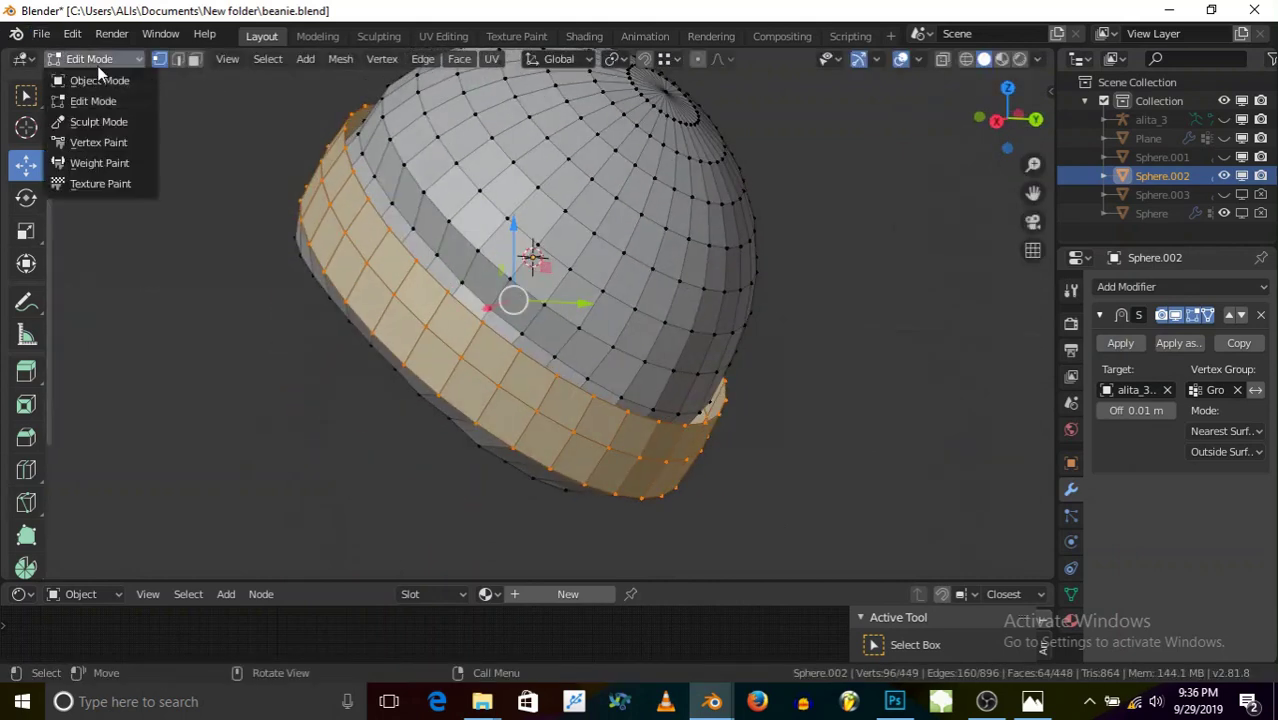
click(110, 82)
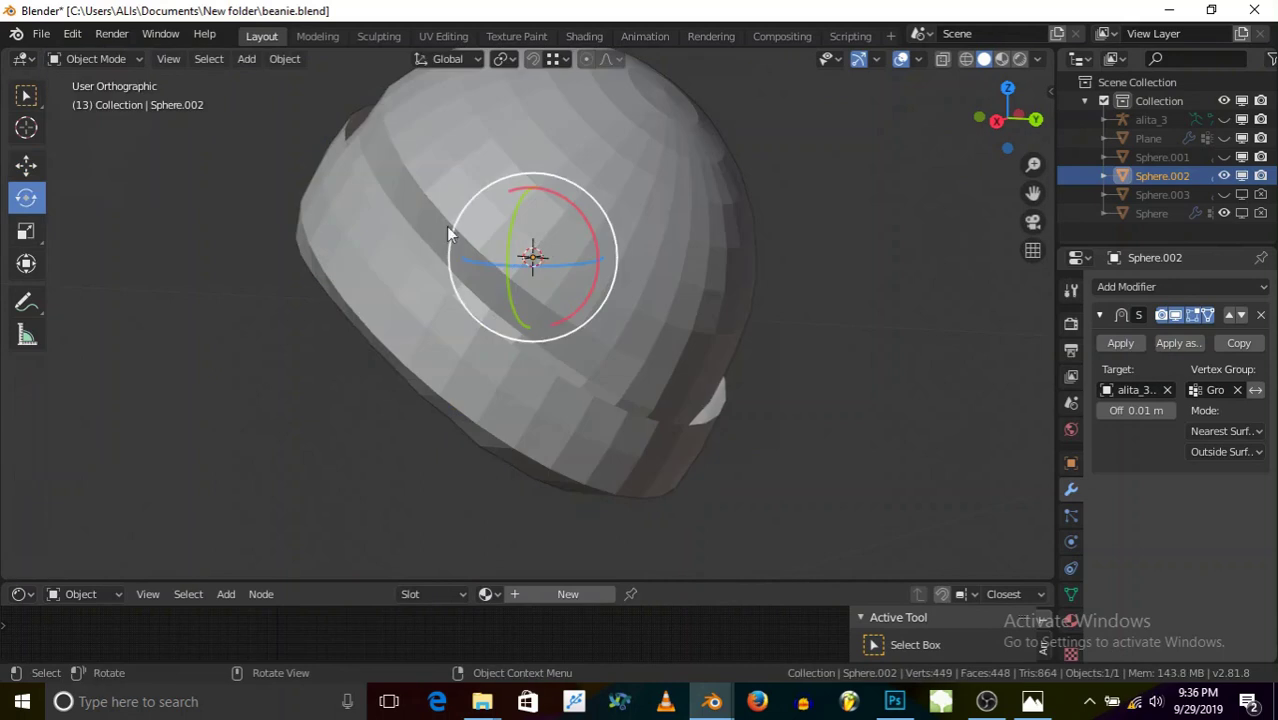
click(1108, 290)
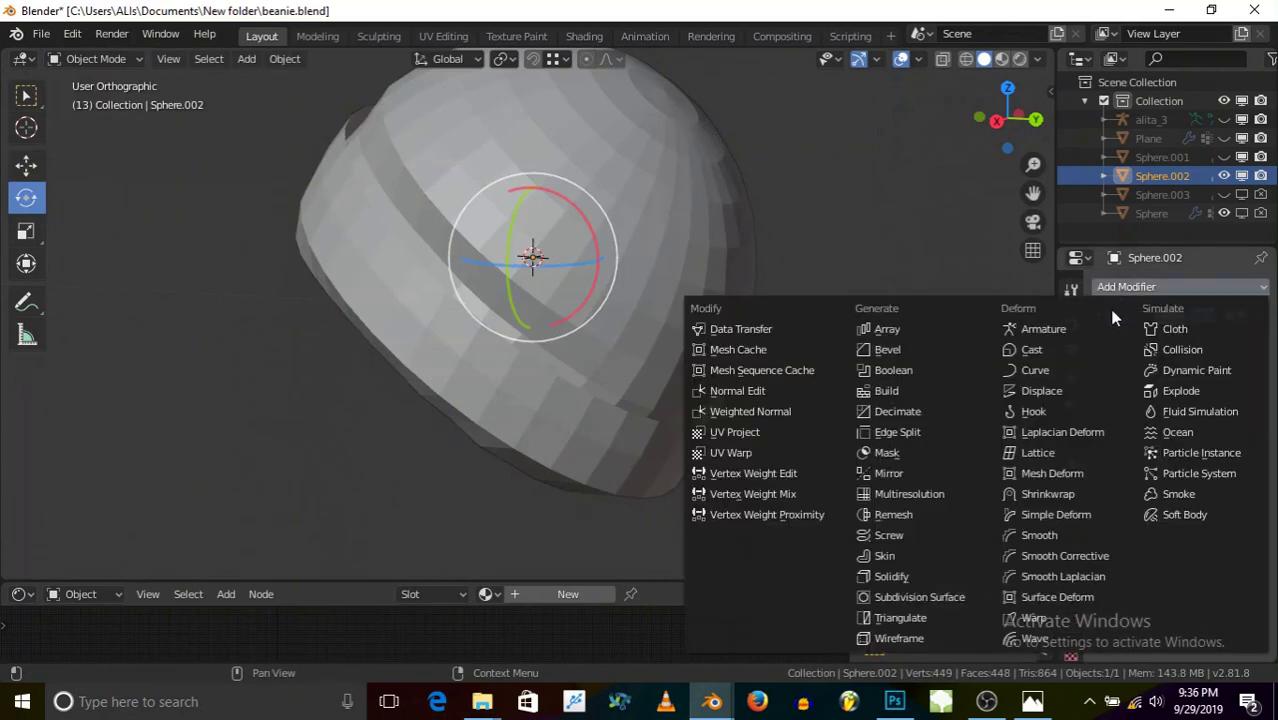
click(919, 574)
middle_drag(803, 484, 430, 320)
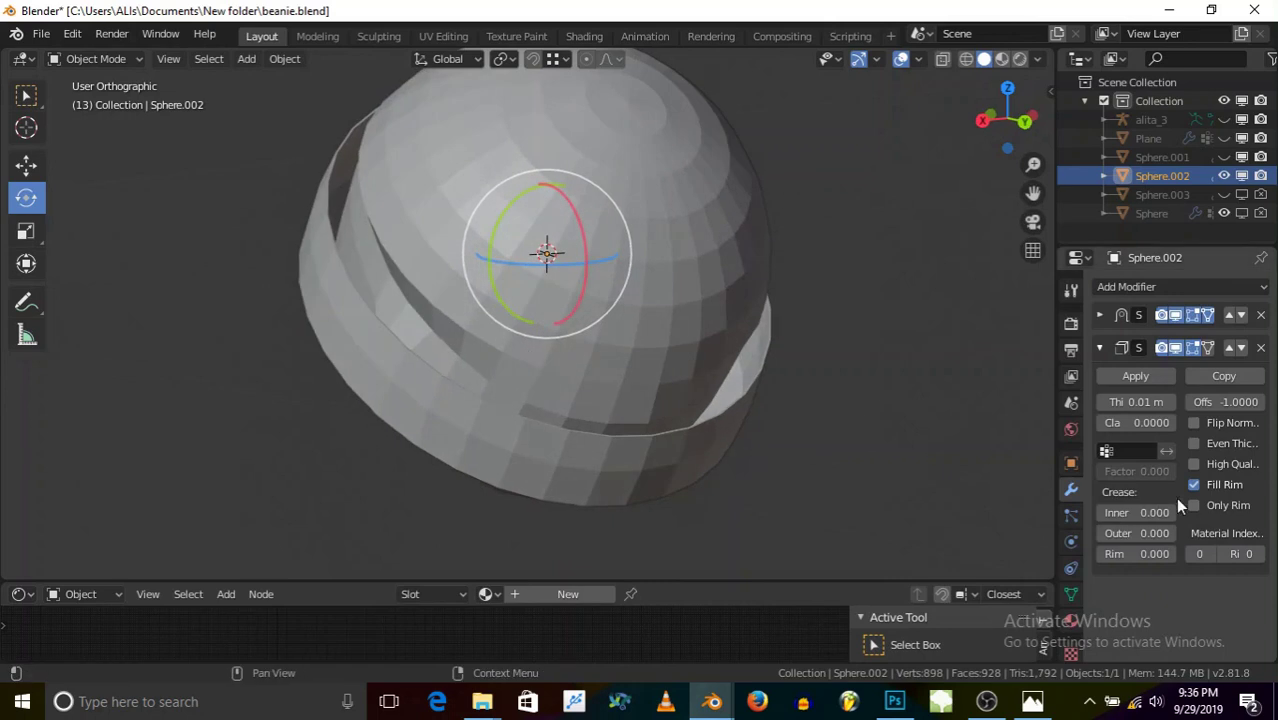
- Try Solidify thicknesses of -0.05 m and 0.06 m on the beanie, and remove the modifier
drag(1135, 401, 1110, 401)
middle_drag(485, 294, 448, 242)
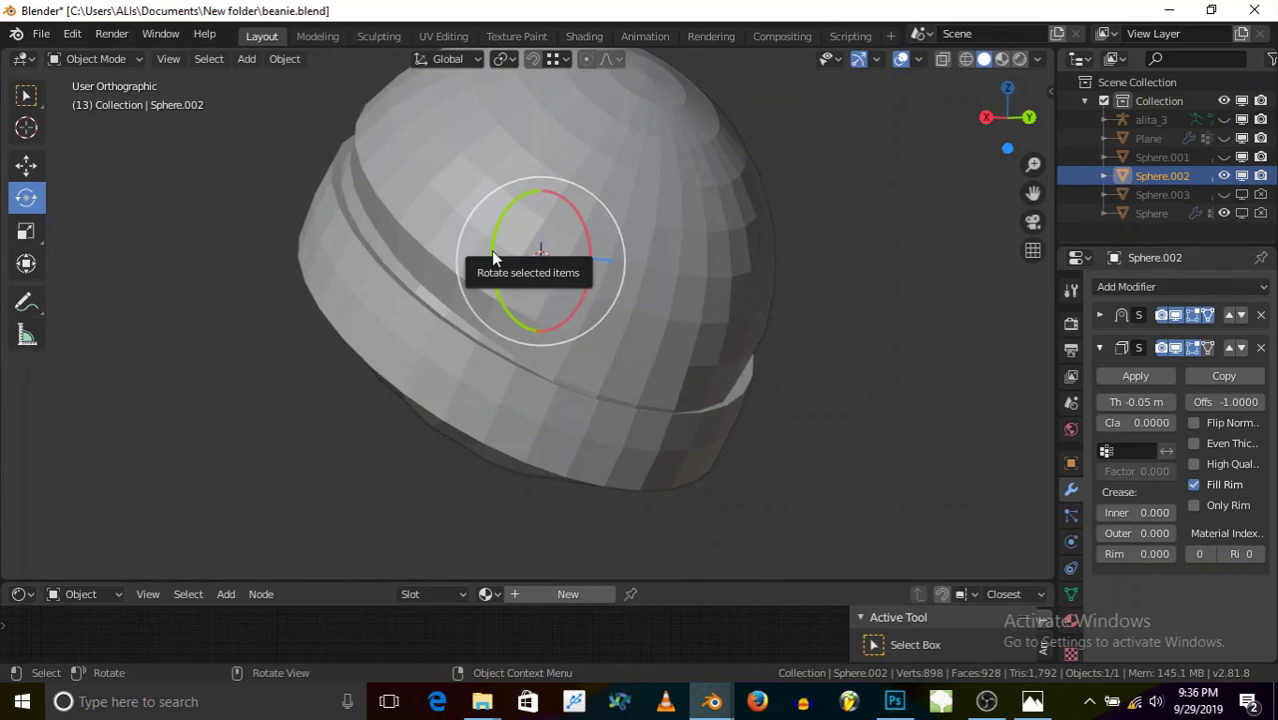
drag(1130, 401, 1240, 401)
middle_drag(574, 466, 700, 400)
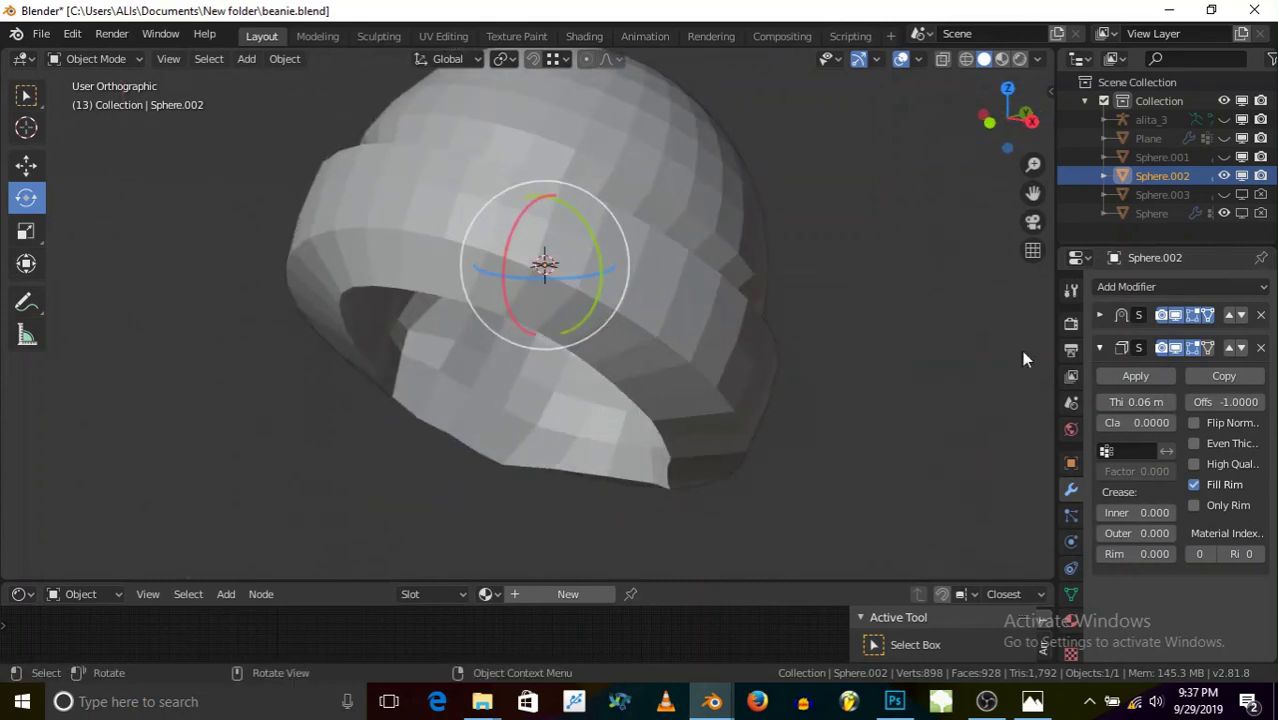
click(1260, 348)
- Return to Edit Mode and scale the selected brim band down uniformly
click(97, 60)
click(92, 101)
middle_drag(460, 320, 545, 325)
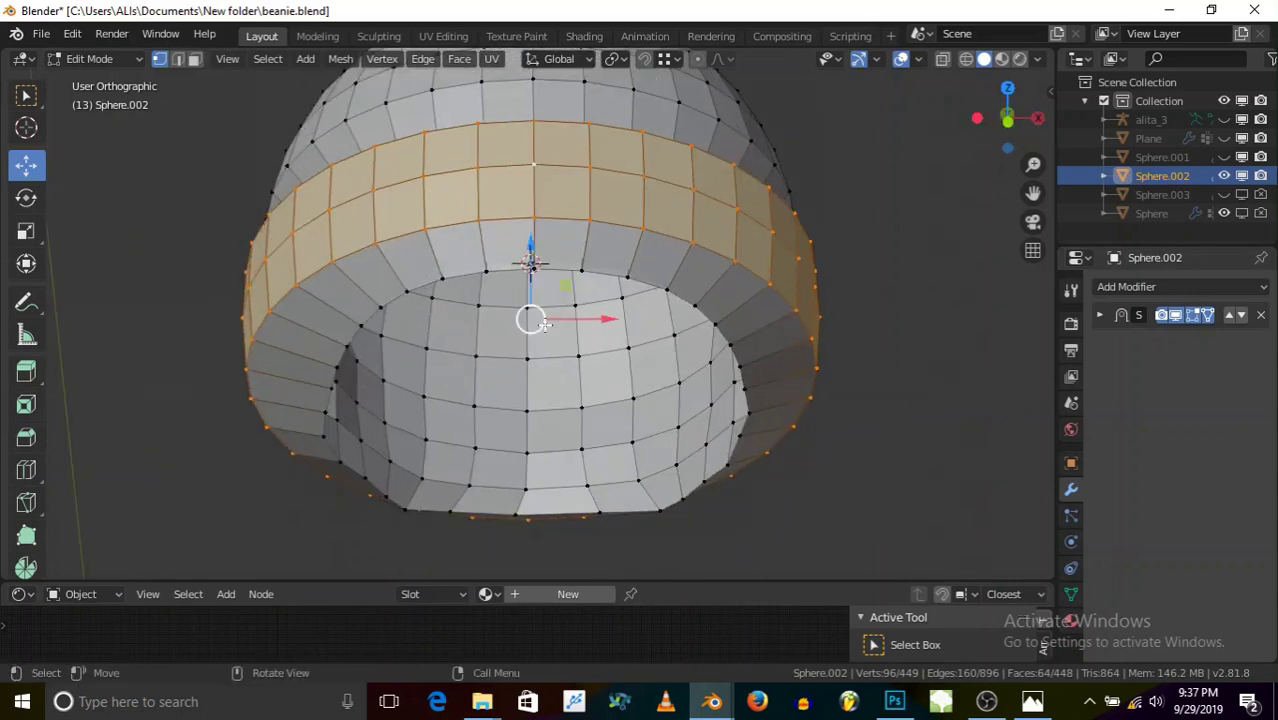
key(s)
click(659, 340)
- Narrow the brim band to about 0.84 along X and scale it back up uniformly by about 1.02
middle_drag(505, 267, 531, 318)
key(s)
key(x)
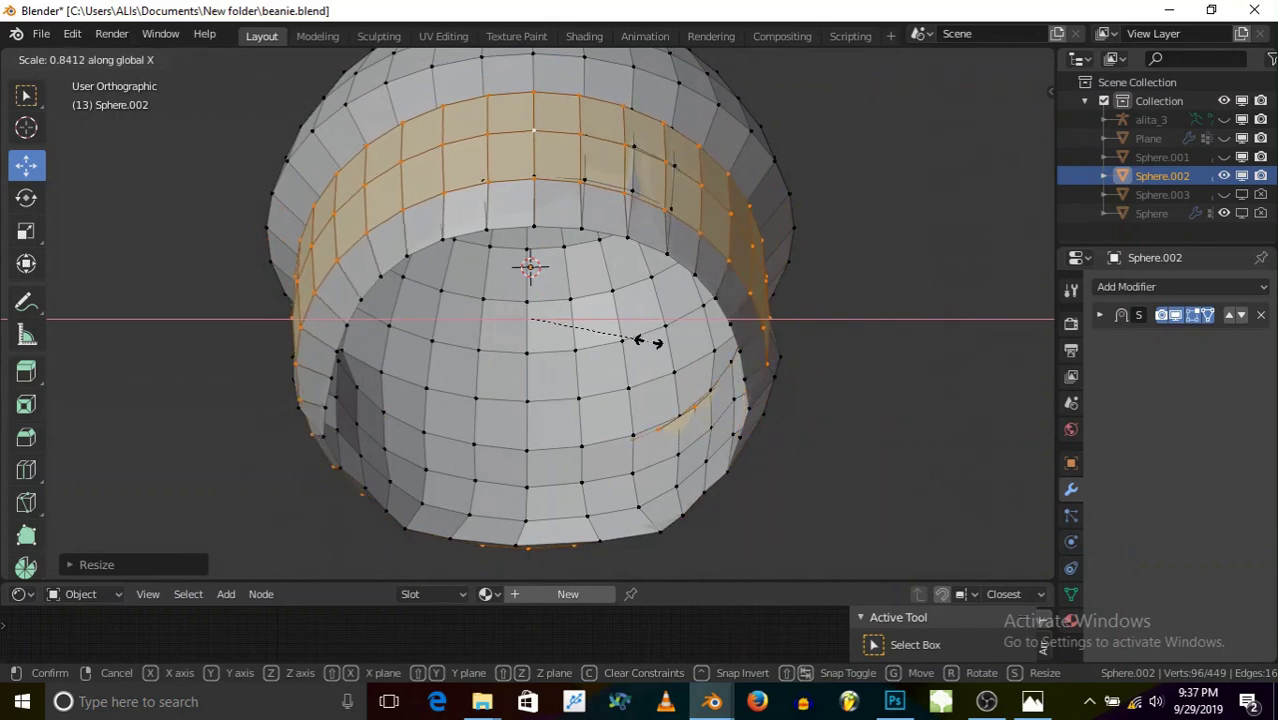
click(640, 341)
middle_drag(610, 318, 600, 375)
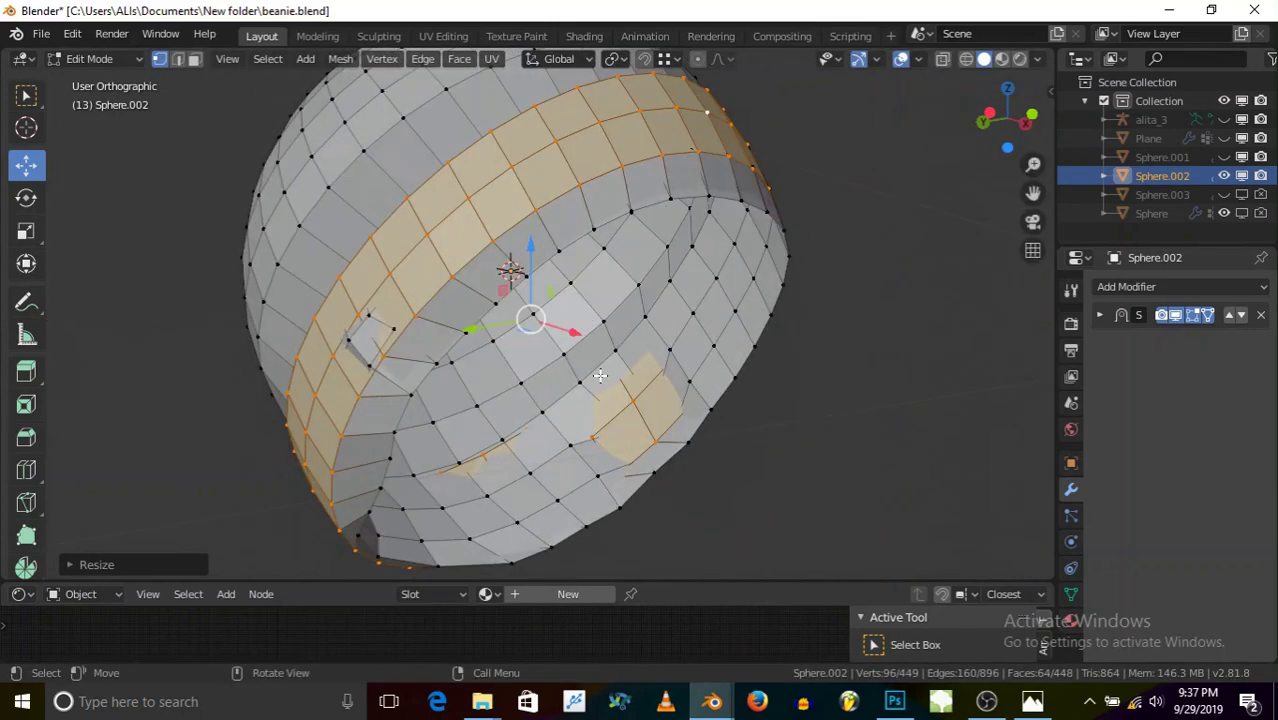
key(s)
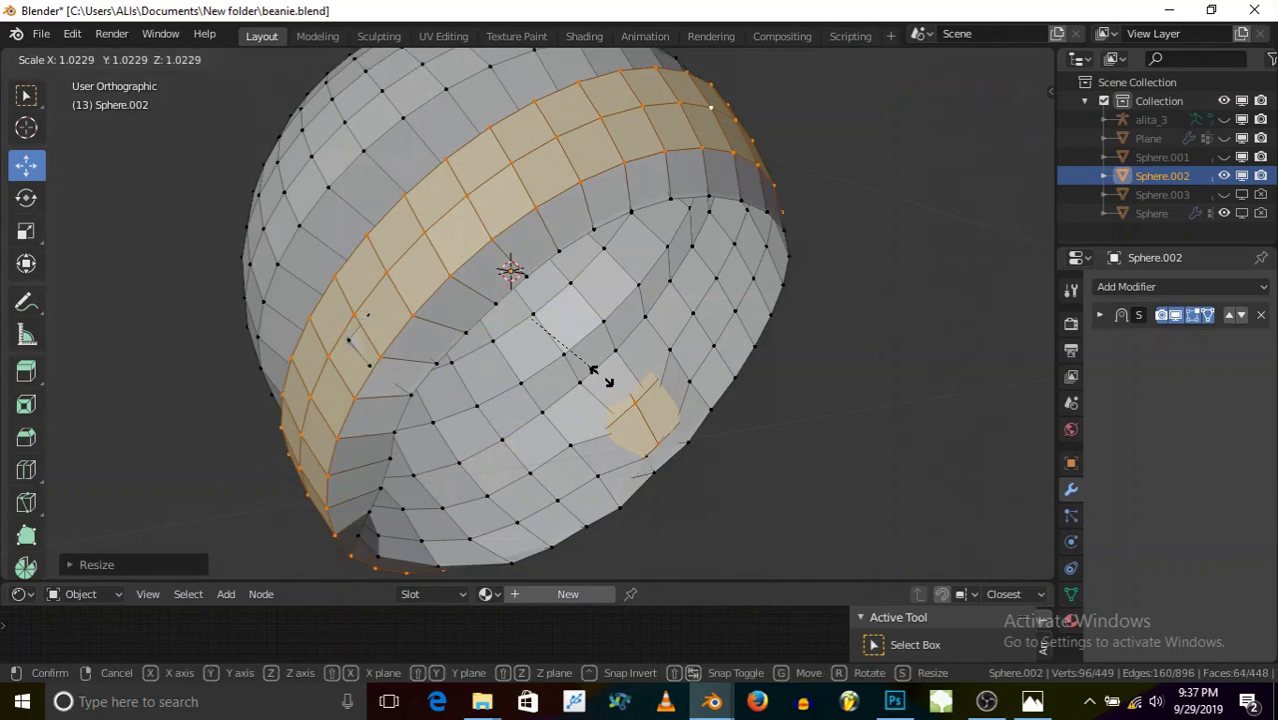
click(594, 371)
- Try narrowing the selected brim band a little further along the X axis
middle_drag(594, 371, 363, 380)
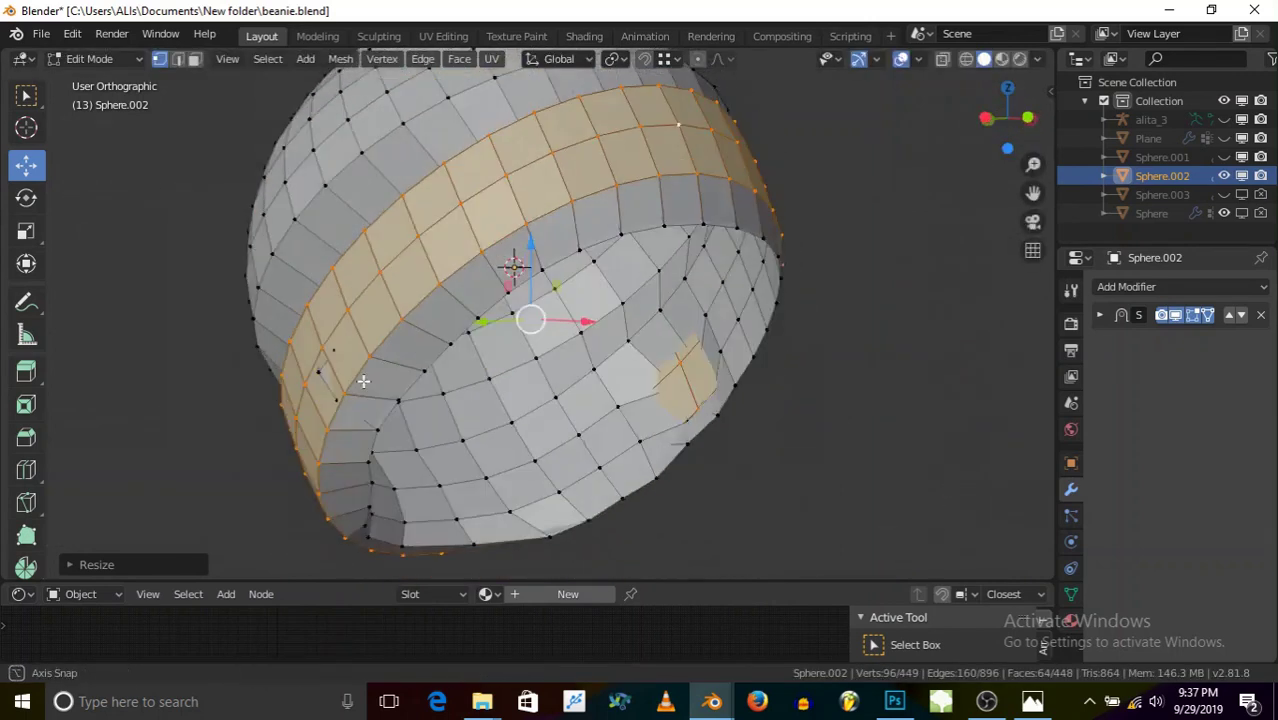
middle_drag(445, 373, 368, 401)
middle_drag(468, 360, 399, 350)
middle_drag(316, 328, 350, 361)
key(s)
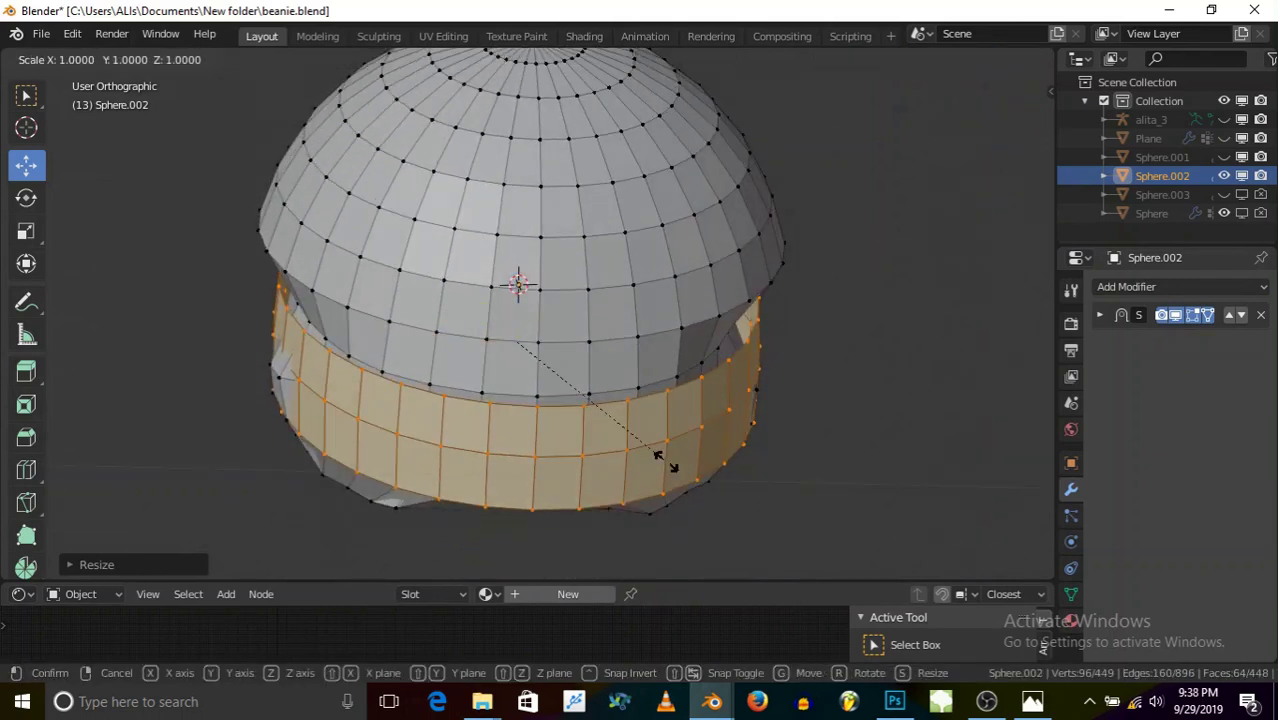
key(x)
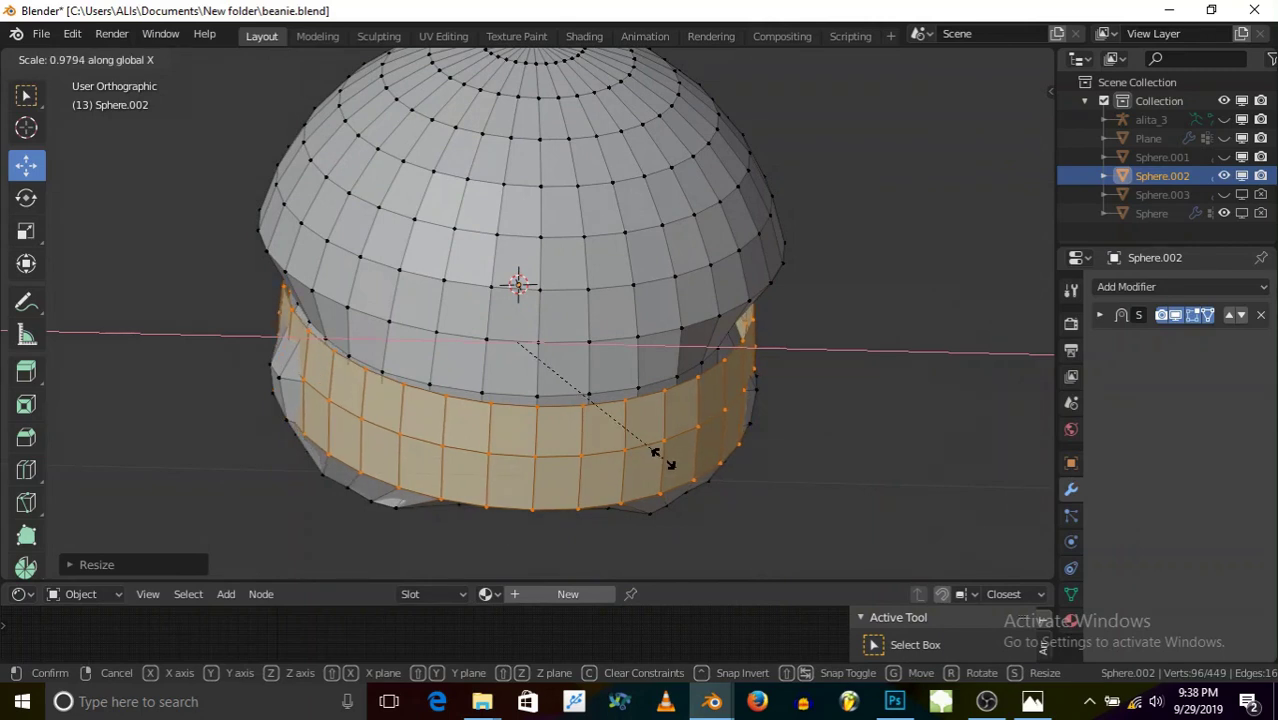
click(662, 458)
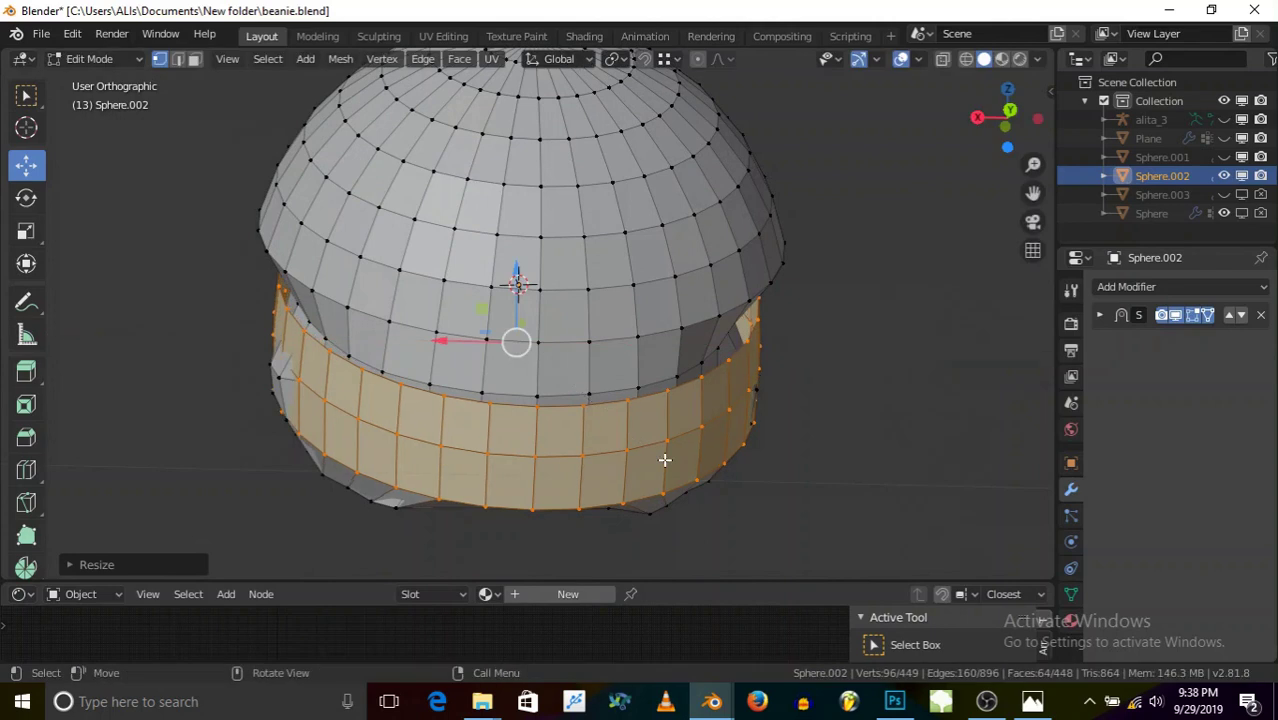
- Select the brim vertex beside the poking-through patch and move it about 0.004 m outward along X in solid shading
middle_drag(356, 427, 425, 452)
click(380, 392)
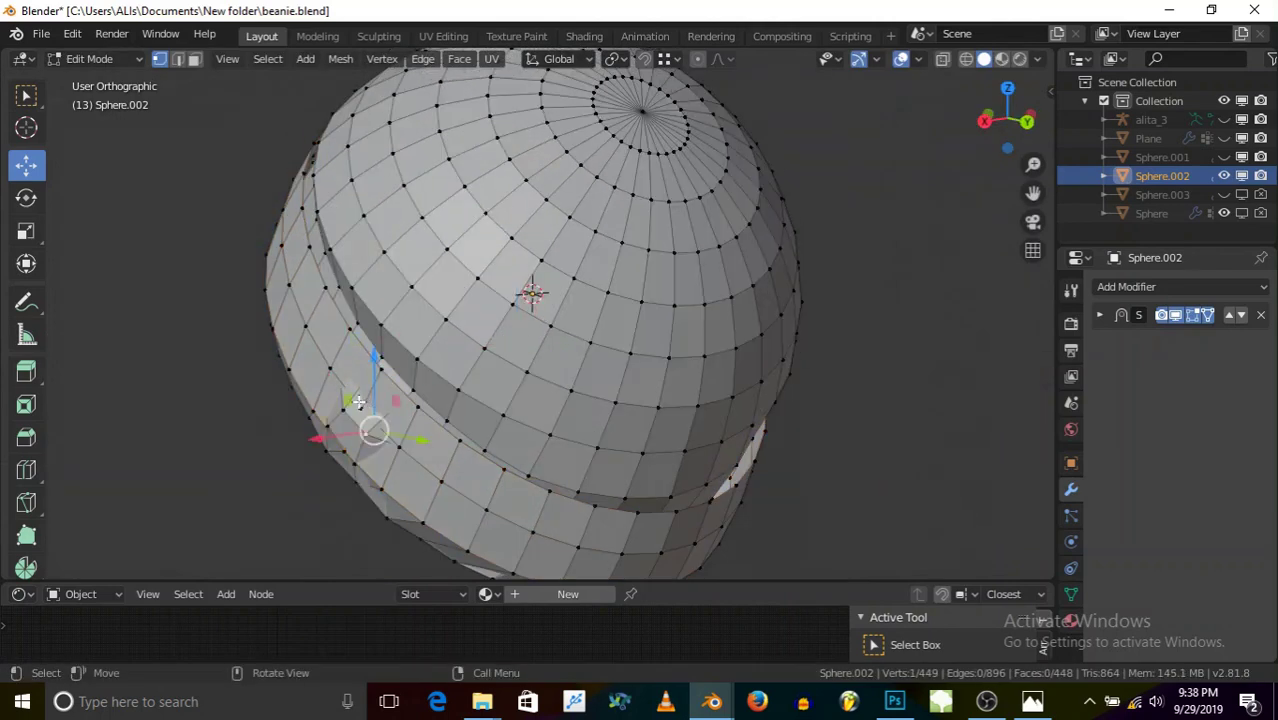
scroll(360, 402, up, 4)
mouse_move(372, 426)
middle_down()
mouse_move(341, 381)
mouse_move(320, 418)
mouse_move(350, 425)
mouse_move(385, 475)
mouse_move(351, 442)
middle_up()
key(z)
click(340, 440)
key(z)
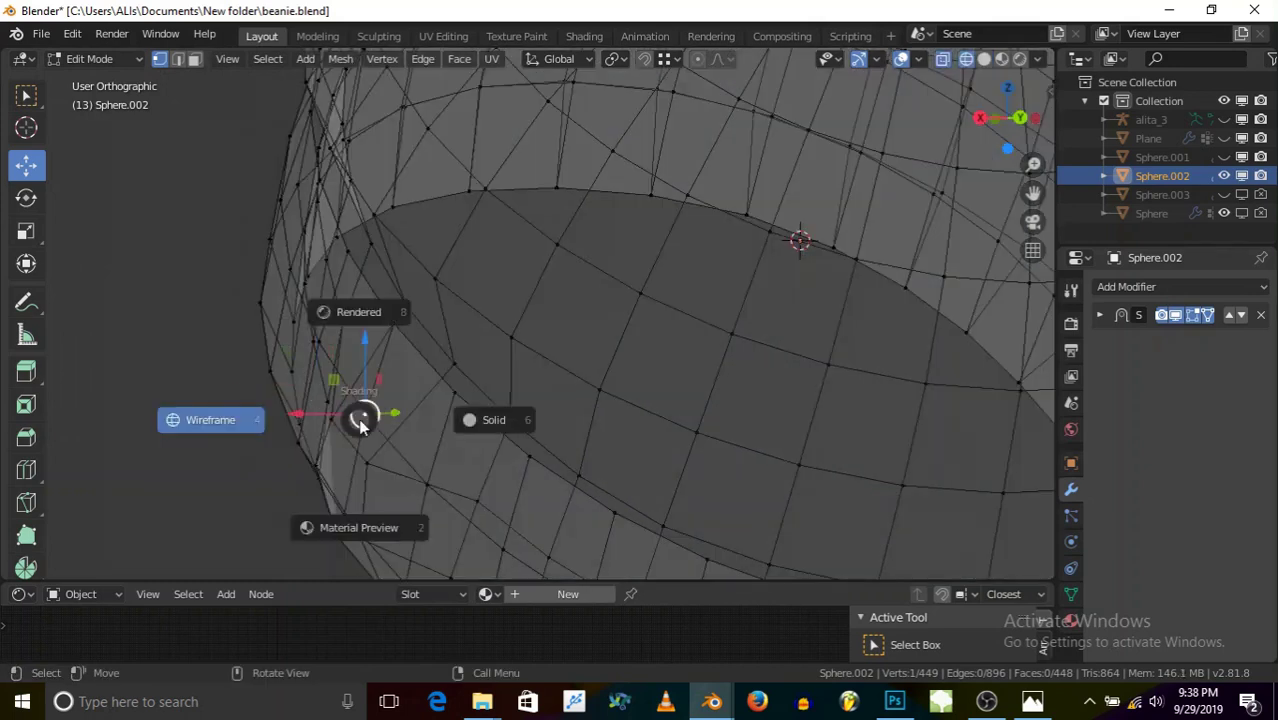
click(471, 419)
key(g)
key(x)
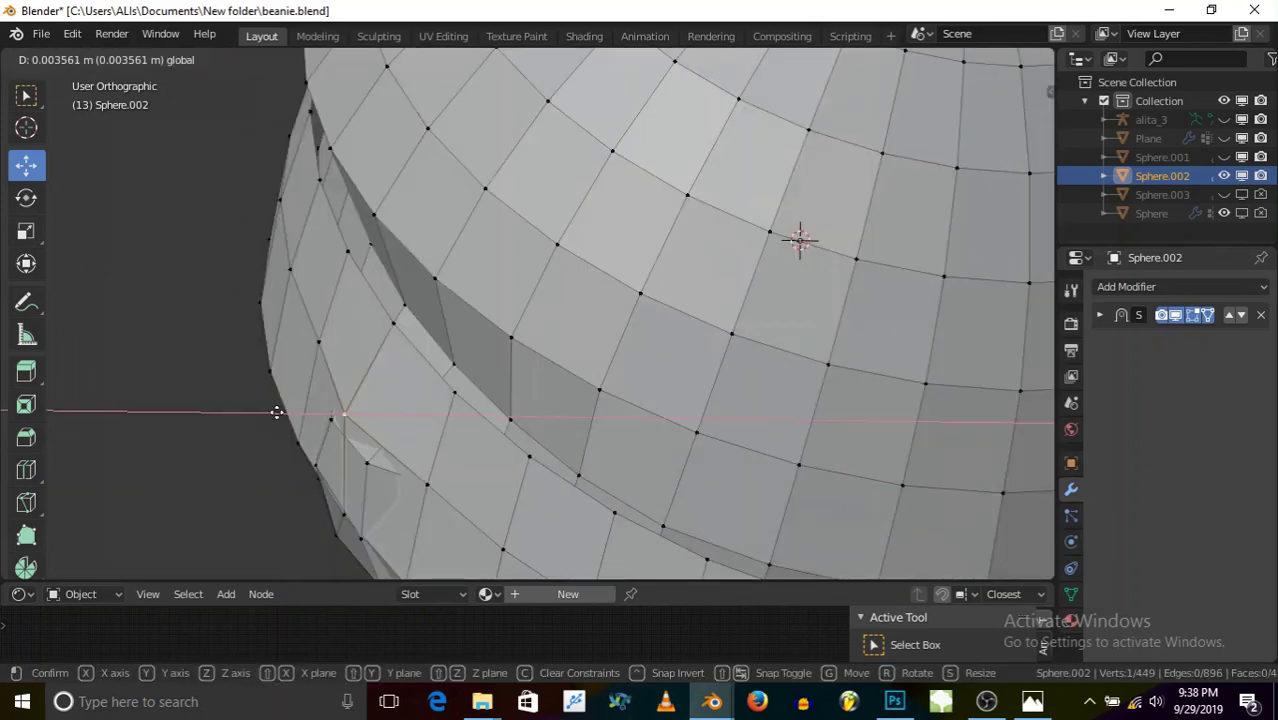
click(274, 411)
- Move the neighbouring vertex of the brim's middle loop about 0.003 m outward along X
click(319, 341)
key(g)
key(x)
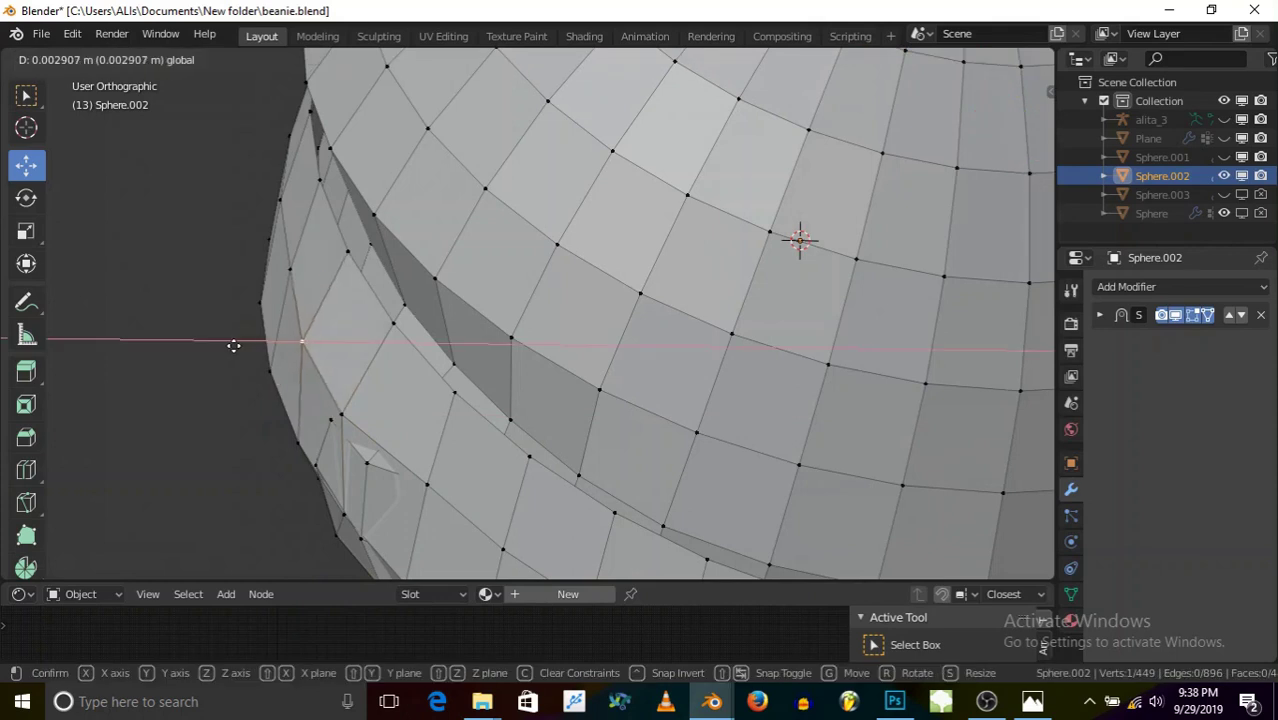
click(228, 349)
- Select two vertices near the brim's lower edge and shift them about 0.003 m along negative X
middle_drag(305, 456, 410, 445)
click(420, 462)
key(g)
key(x)
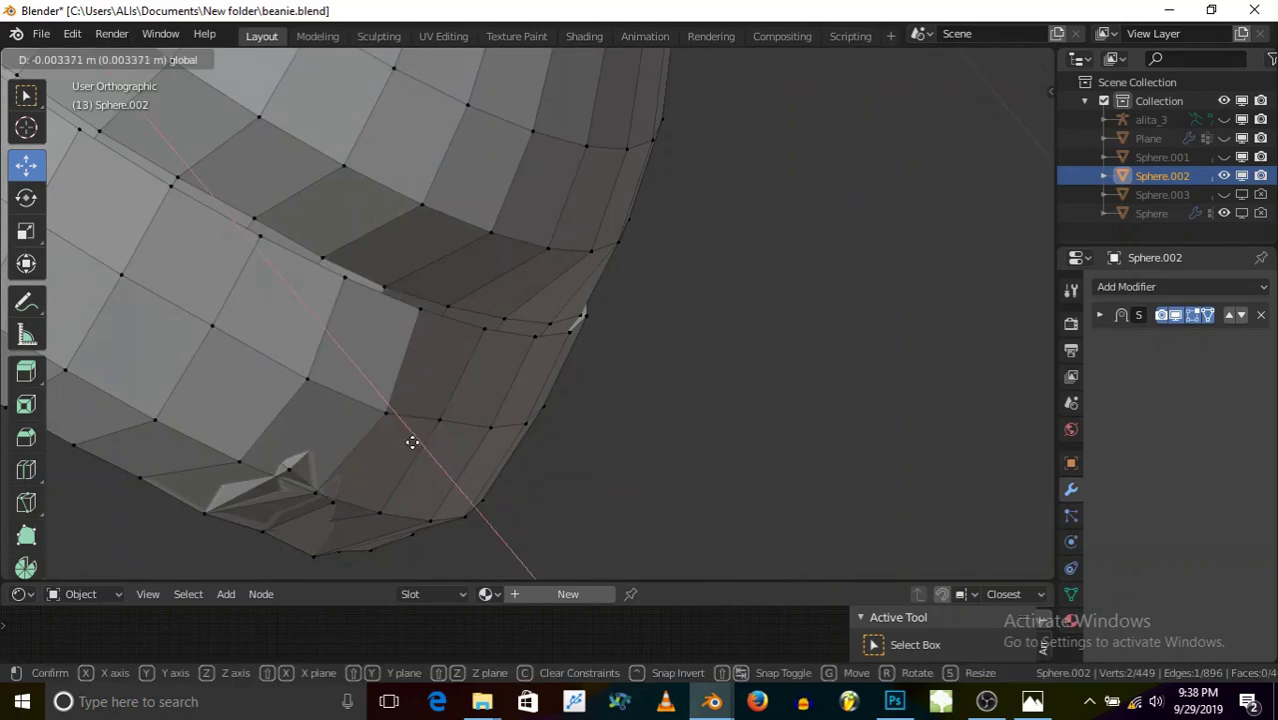
drag(412, 442, 412, 443)
- Select the two vertices of the crumpled patch on the brim's lower edge and shift them outward
click(295, 470)
shift+click(335, 494)
drag(354, 512, 345, 506)
- Move the next lower-edge vertex beside the crumpled patch about 0.006 m along negative X
click(218, 511)
middle_drag(260, 522, 237, 478)
drag(237, 474, 235, 476)
middle_drag(237, 477, 208, 417)
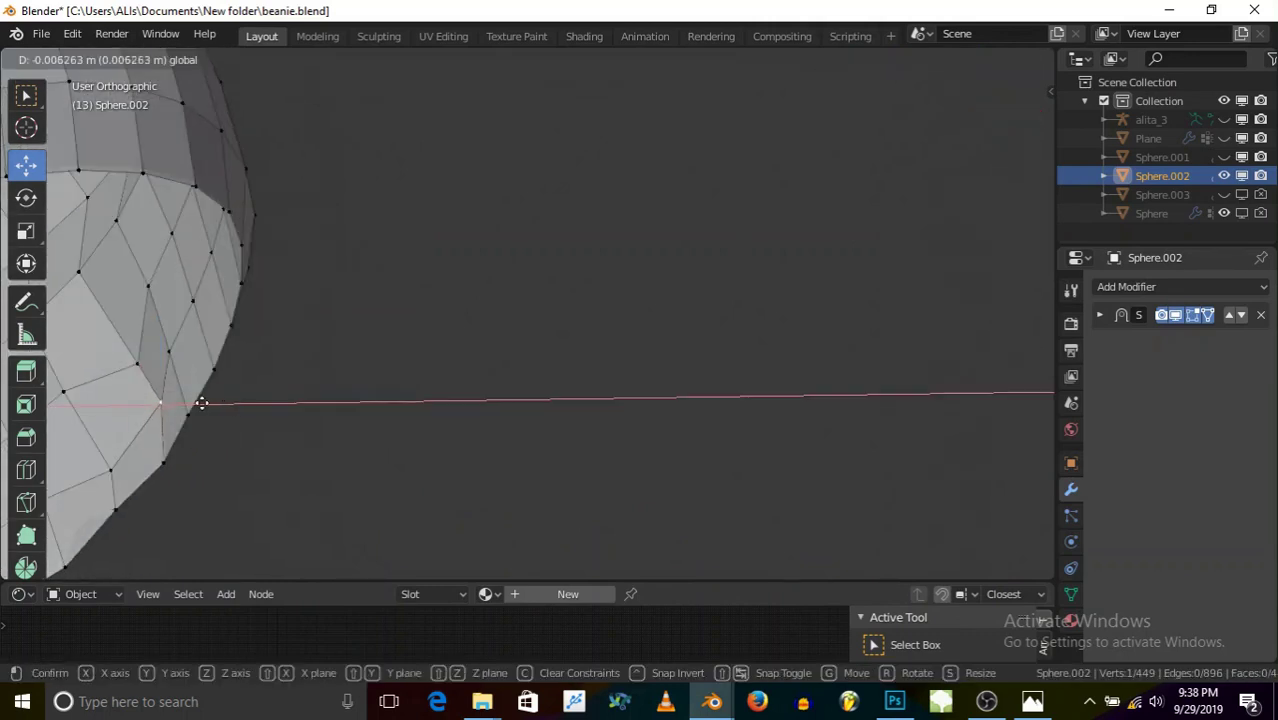
drag(194, 405, 192, 405)
middle_drag(192, 406, 148, 438)
- Fine-tune the selected vertex near the beanie's opening along X and undo the last adjustment
drag(228, 399, 171, 406)
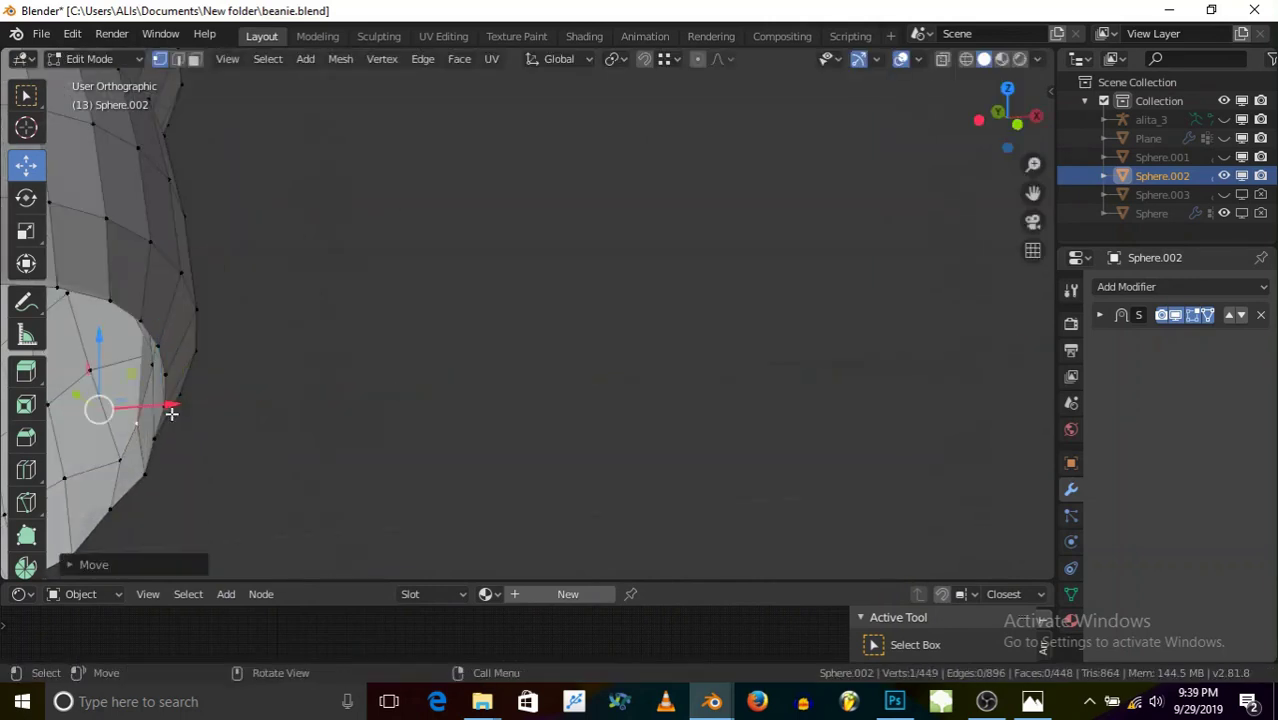
middle_drag(171, 406, 200, 408)
drag(200, 408, 197, 410)
middle_drag(197, 410, 118, 440)
middle_drag(430, 440, 228, 441)
middle_drag(347, 448, 184, 408)
key(ctrl+z)
- Select the folded brim's uppermost edge loop, bordering the gap to the crown
scroll(312, 408, down, 3)
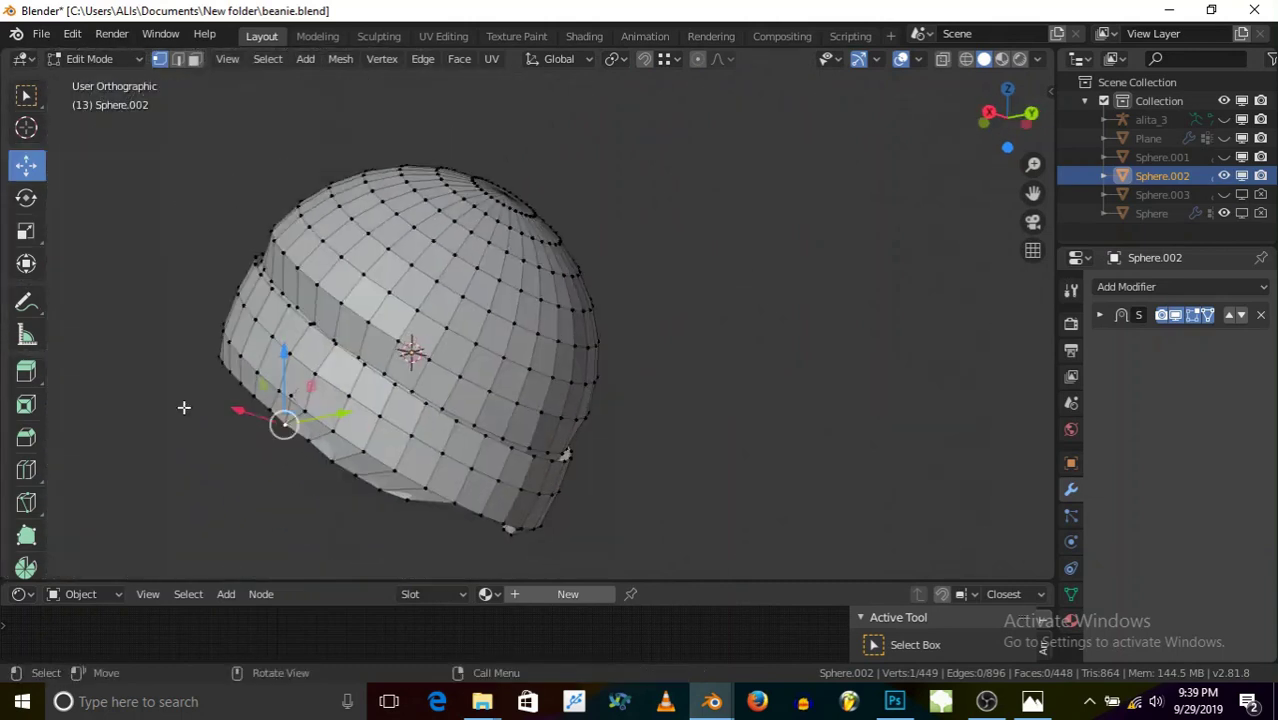
scroll(412, 388, up, 2)
middle_drag(456, 393, 363, 399)
scroll(367, 399, up, 1)
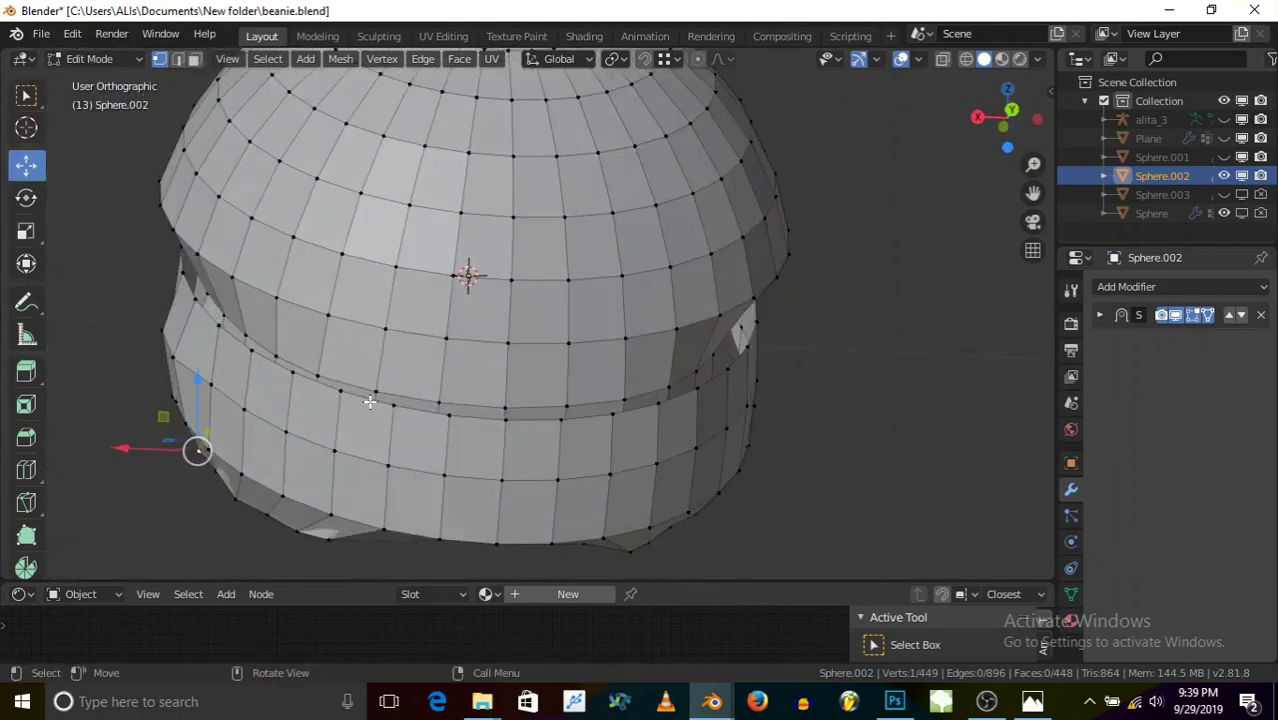
alt+click(370, 401)
- Try shrinking the brim's upper edge loop uniformly and along X to close the gap to the crown
key(s)
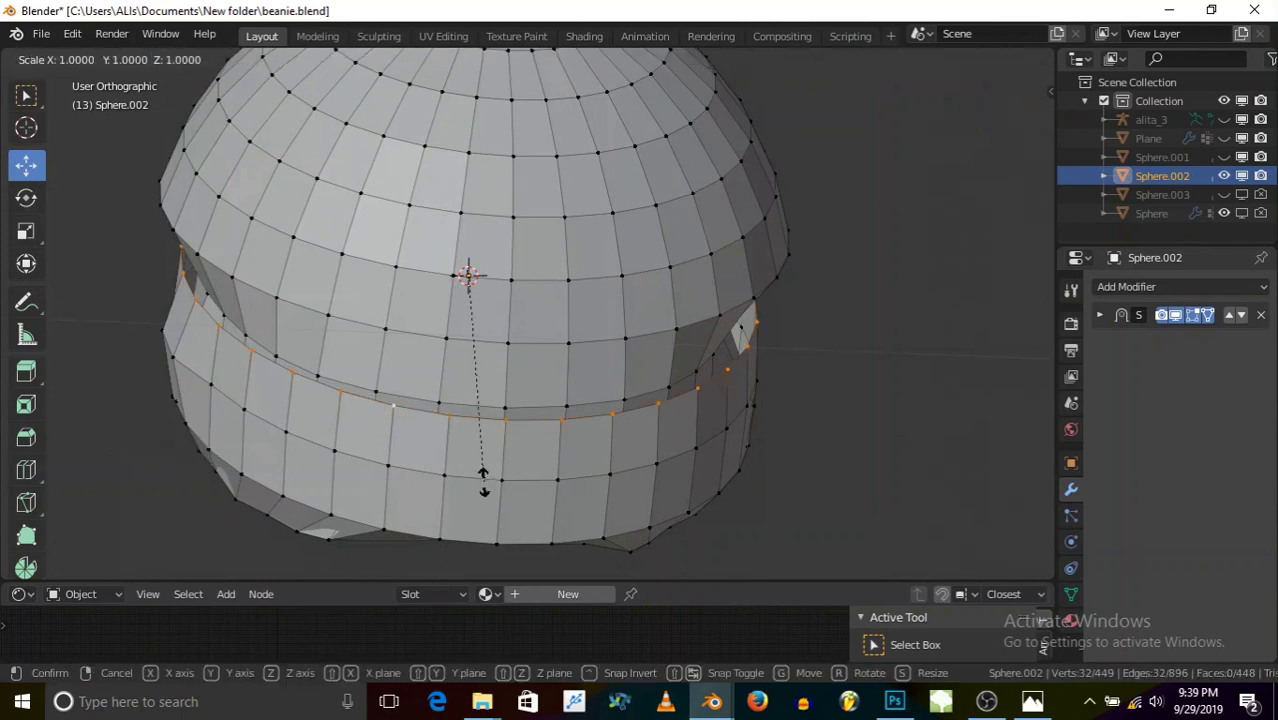
click(394, 442)
middle_drag(394, 442, 464, 446)
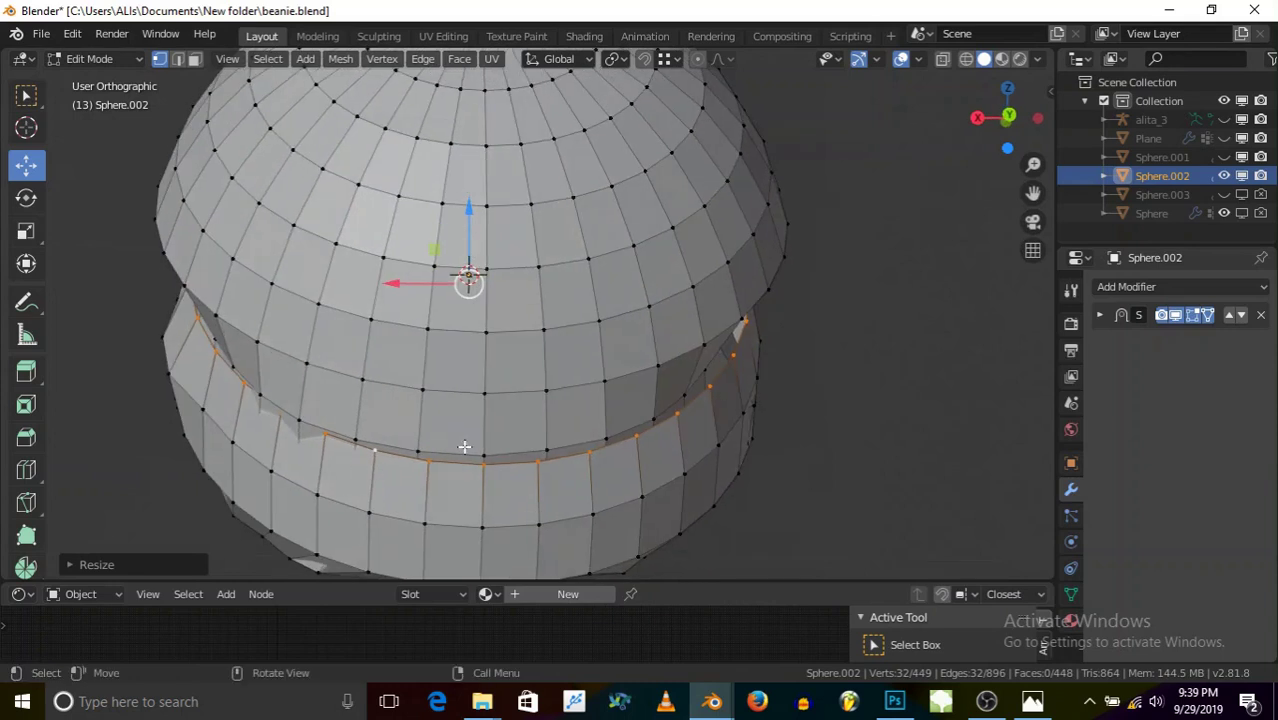
key(s)
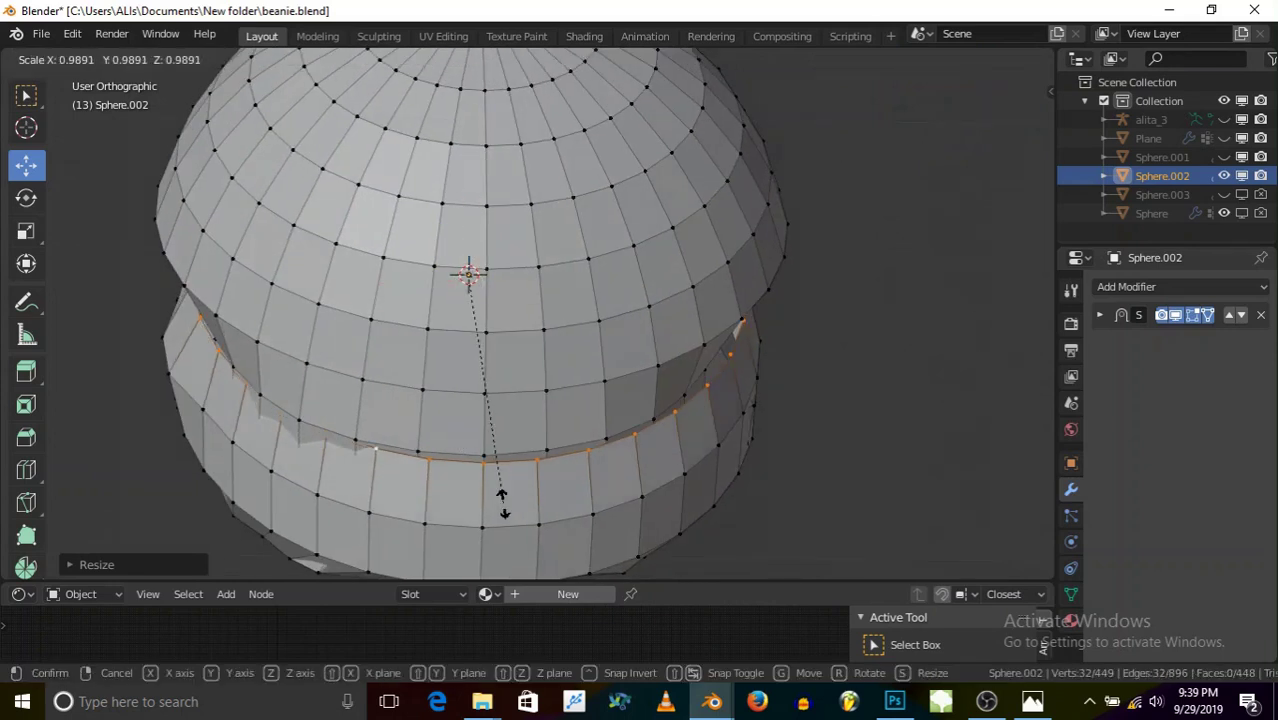
click(503, 504)
key(s)
key(x)
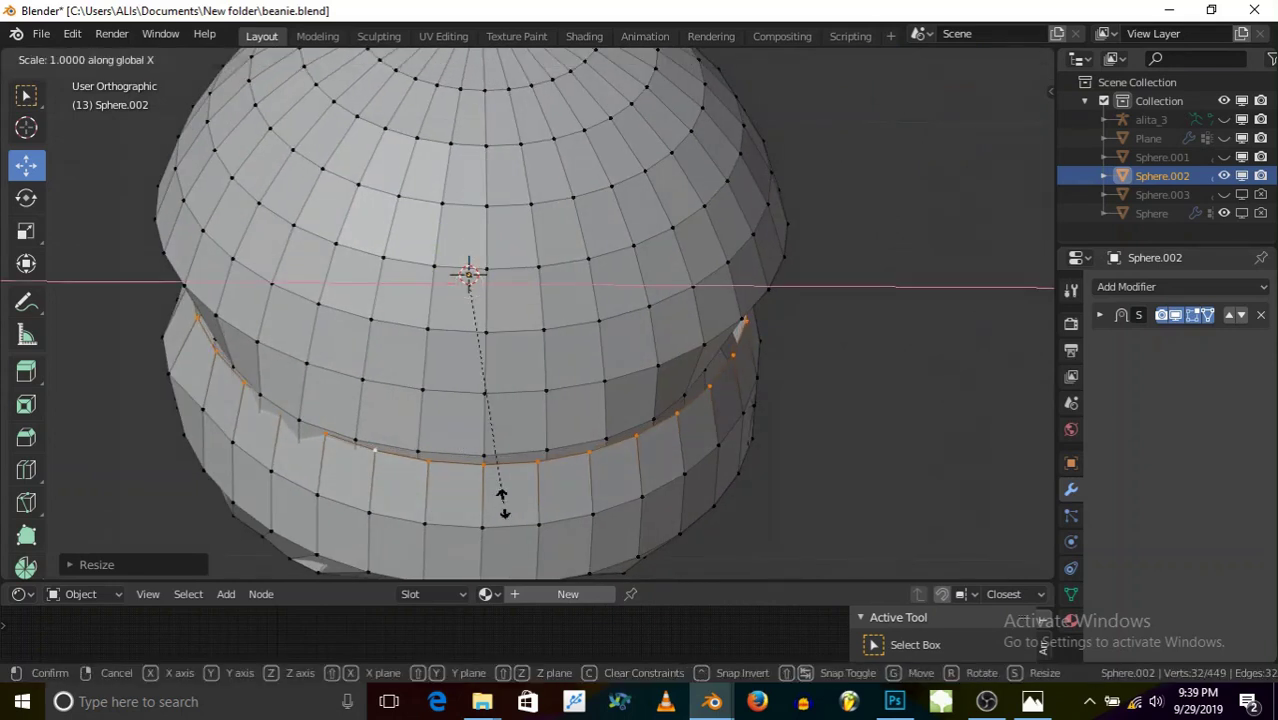
right_click(504, 504)
key(ctrl+z)
- Rescale the folded brim's uppermost edge loop along X and uniformly to bring it against the crown
key(s)
key(x)
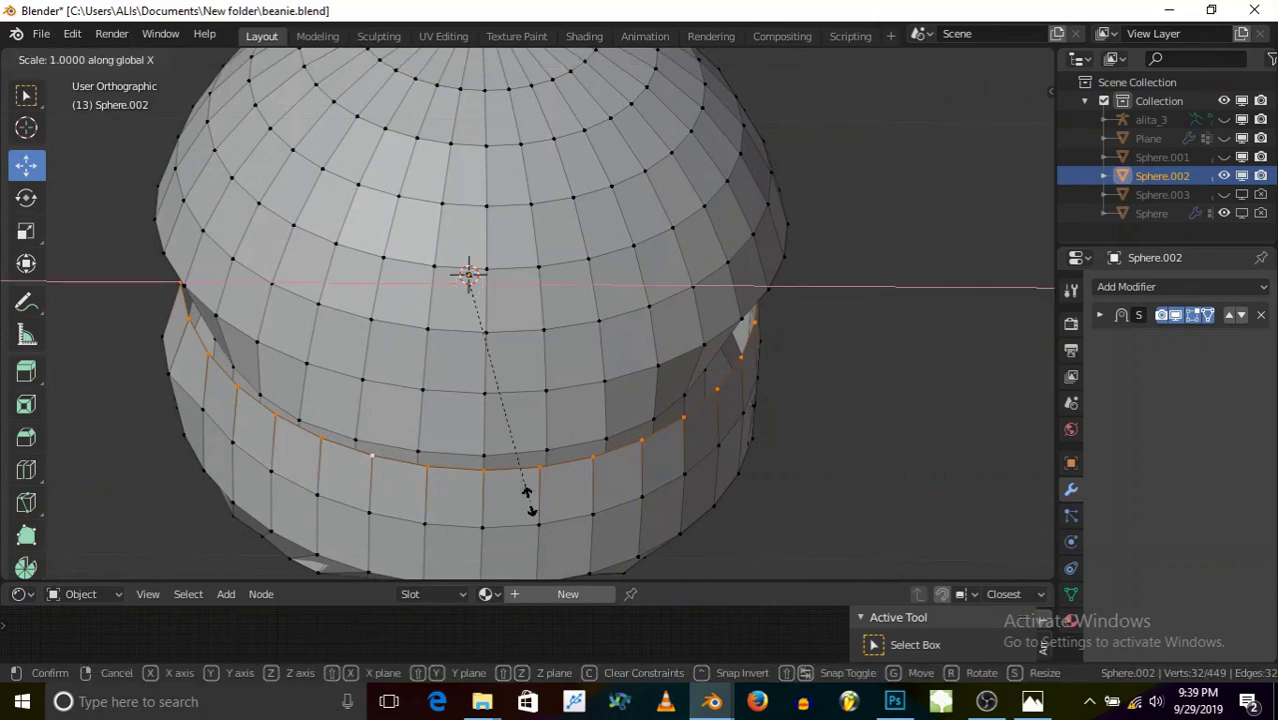
click(520, 490)
middle_drag(260, 442, 418, 472)
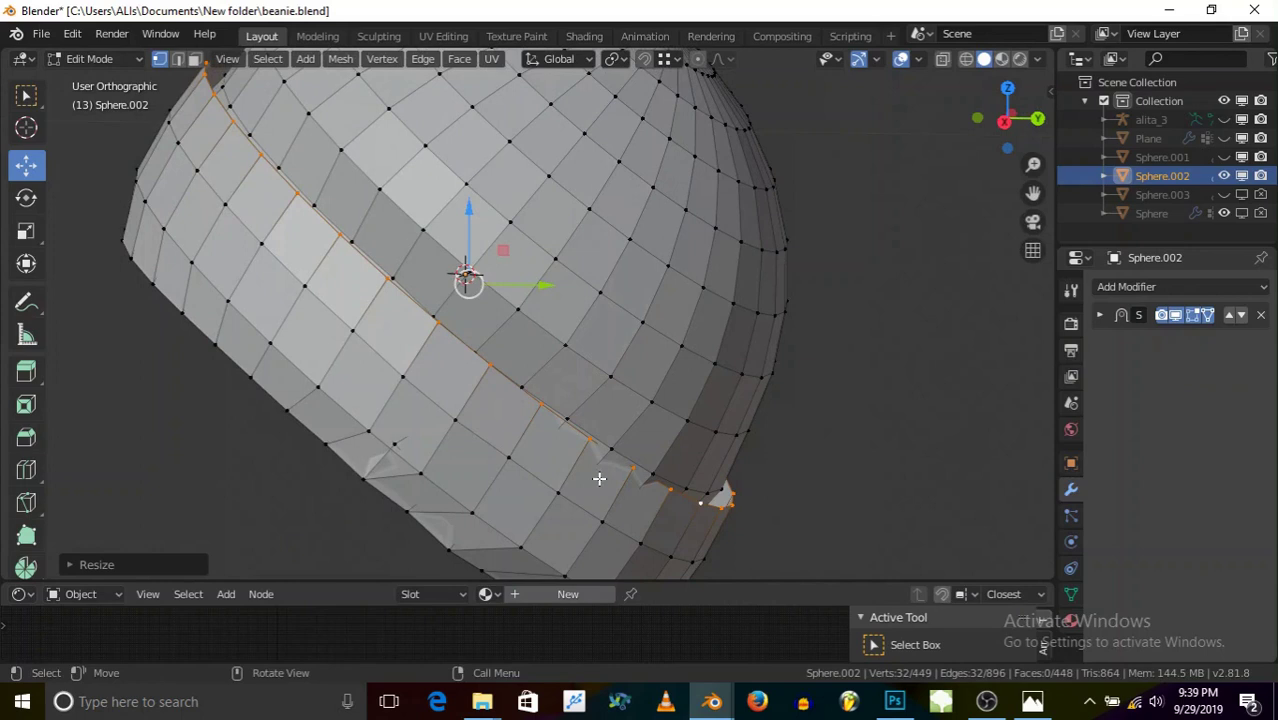
key(s)
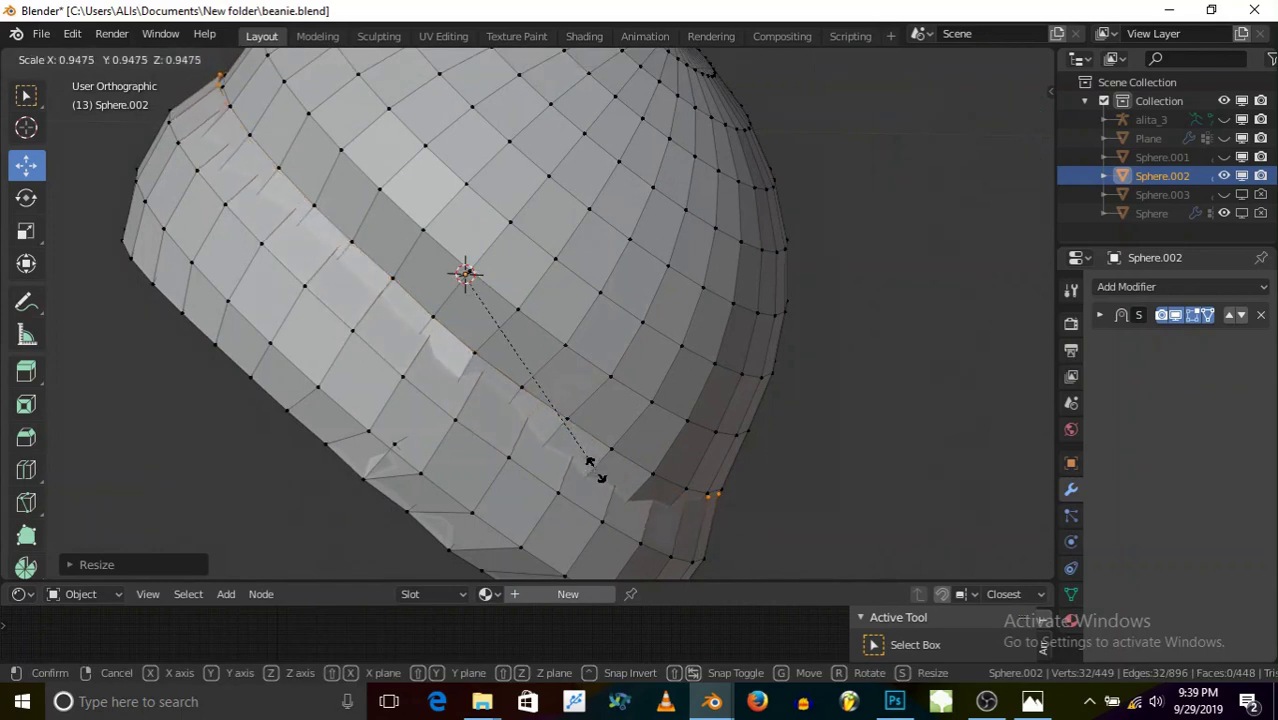
click(590, 465)
- Fine-tune the uppermost brim loop's overall size and widen it along X by a factor of about 1.08
middle_drag(593, 466, 548, 479)
key(s)
click(548, 471)
key(s)
key(x)
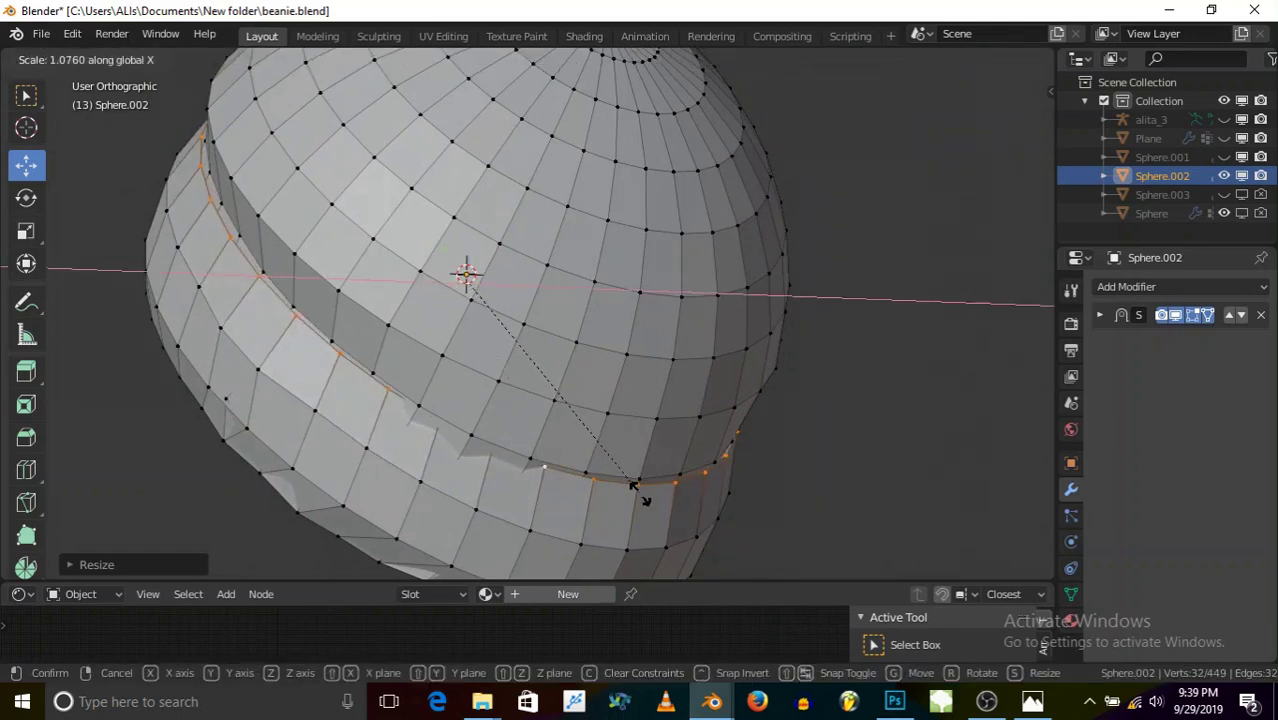
click(638, 480)
- Scale the edge loop running around the middle of the brim to about 0.95 along X
scroll(628, 430, down, 2)
middle_drag(625, 425, 591, 430)
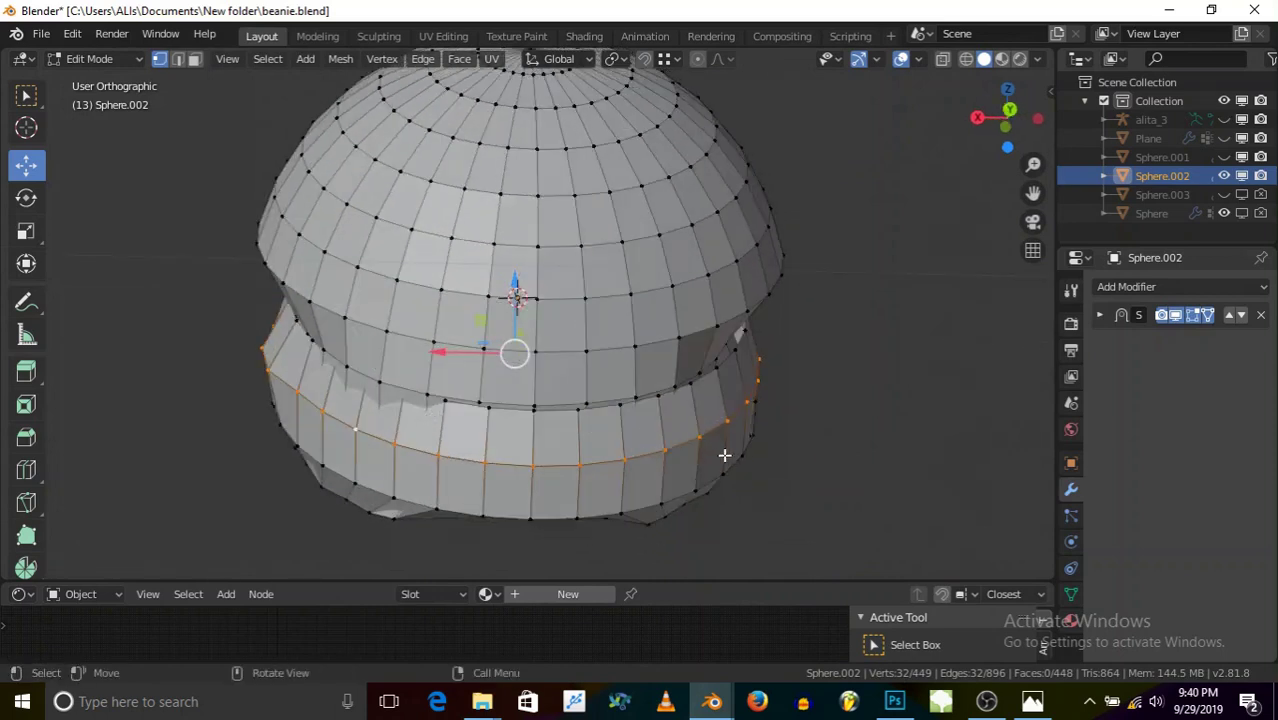
key(s)
key(x)
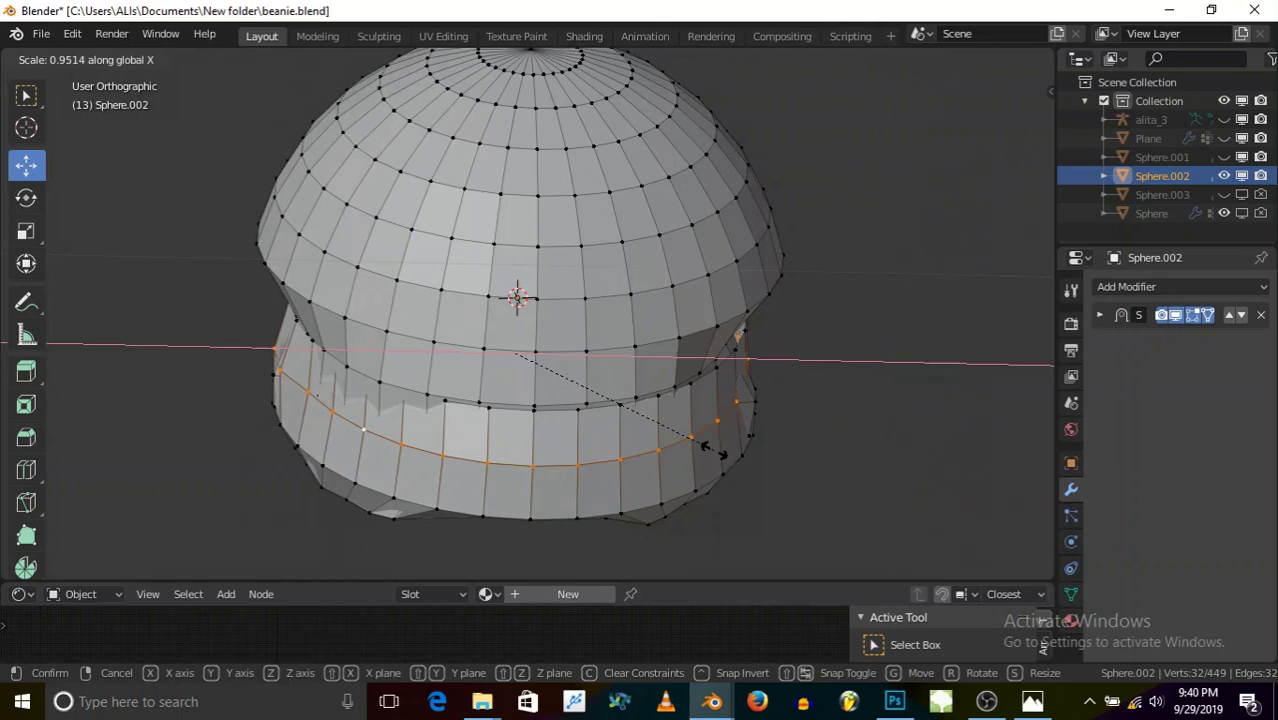
click(712, 448)
- Switch the beanie to Object Mode and apply its Shrinkwrap modifier
middle_drag(712, 448, 331, 327)
scroll(307, 309, down, 3)
scroll(495, 320, up, 2)
middle_drag(530, 371, 425, 322)
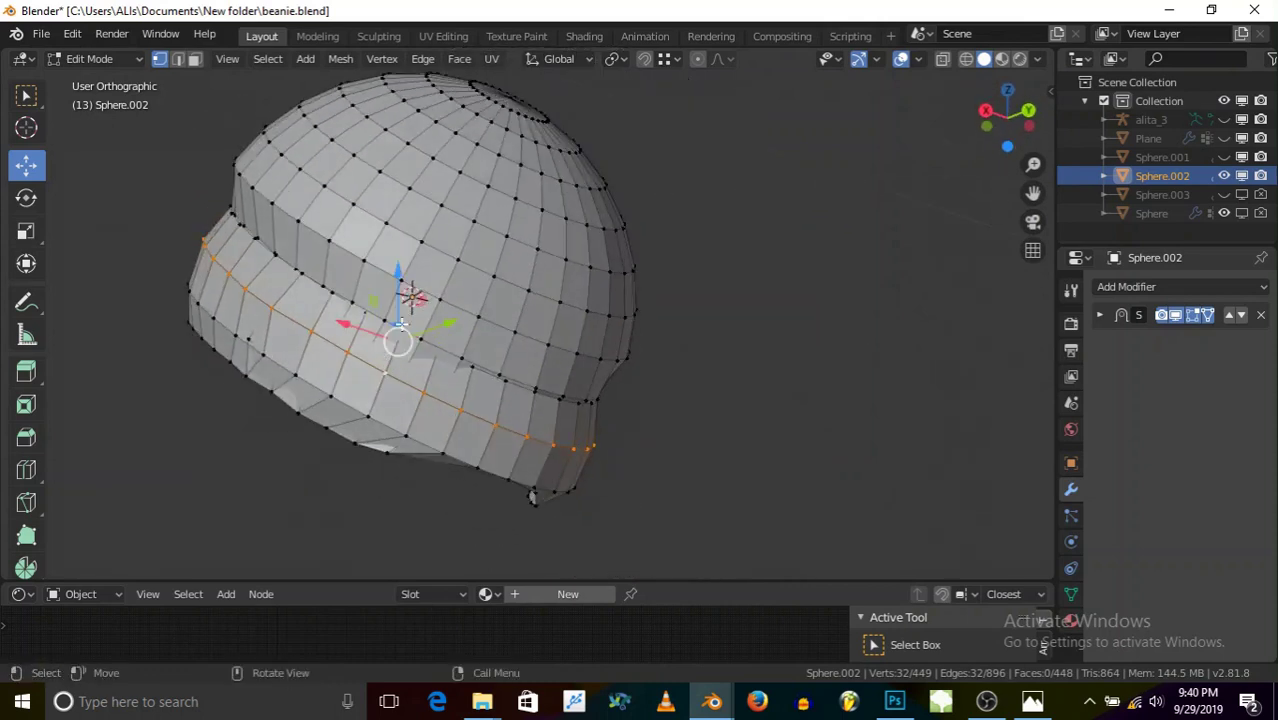
click(101, 58)
click(1100, 315)
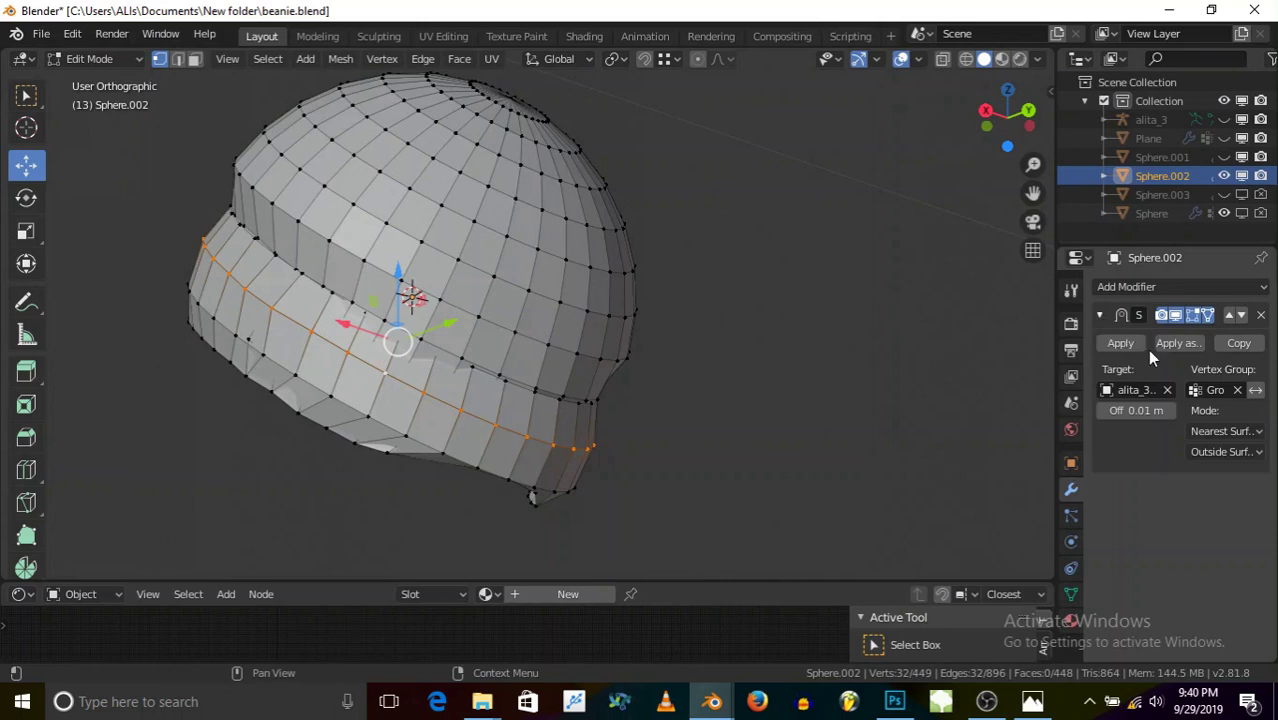
click(1120, 343)
click(88, 58)
click(120, 79)
click(1120, 343)
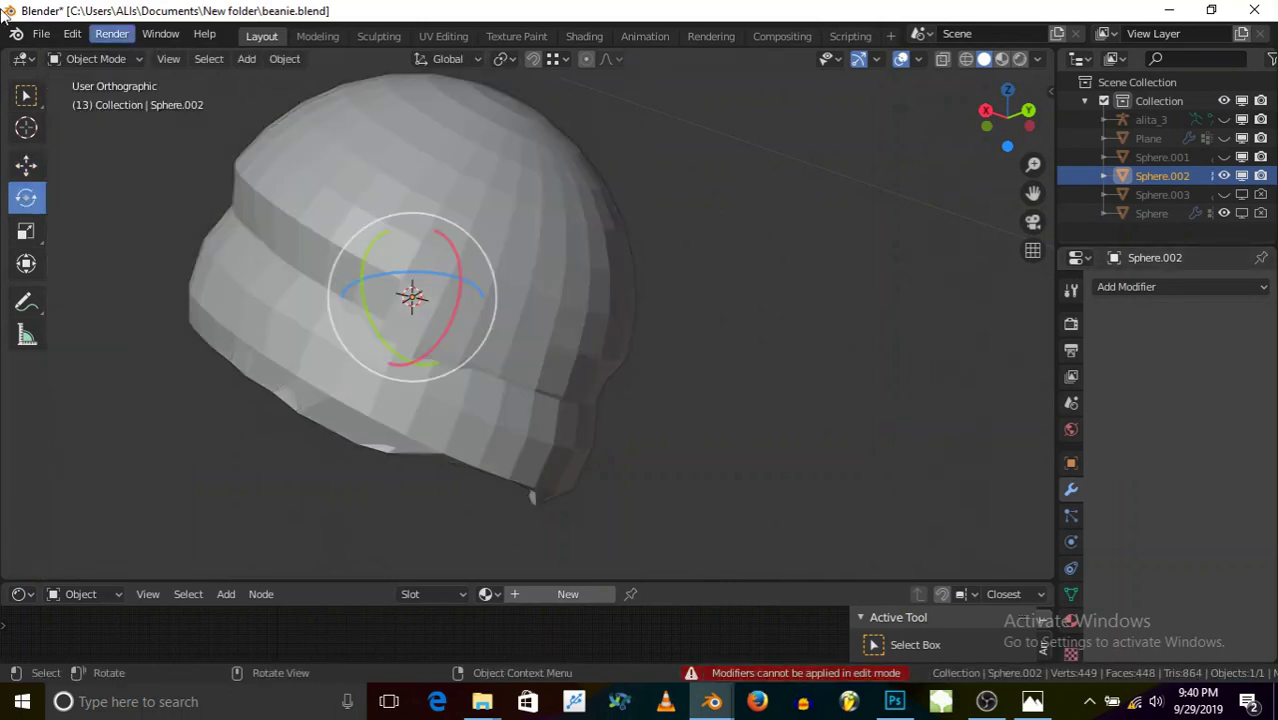
- Try a sculpt stroke on the beanie's front edge in Sculpt Mode and undo it
click(88, 58)
click(100, 120)
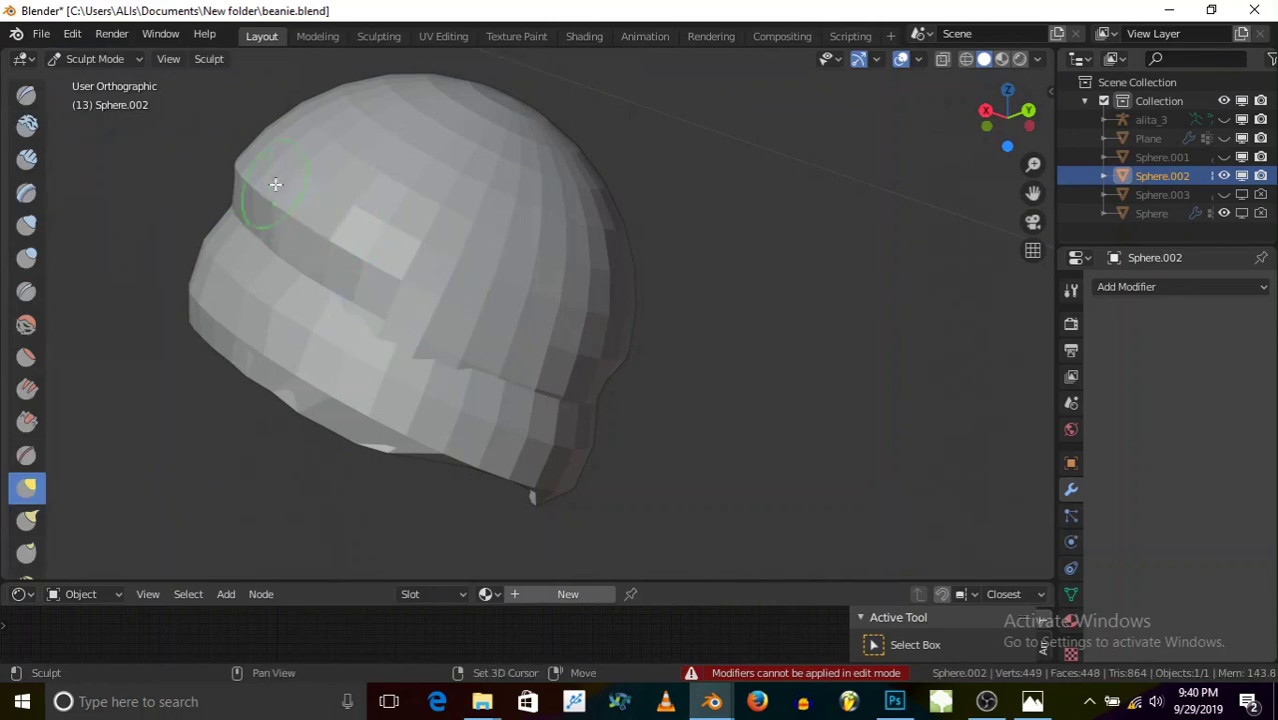
drag(240, 163, 366, 250)
mouse_move(238, 194)
middle_down()
mouse_move(474, 277)
mouse_move(357, 245)
mouse_move(362, 231)
middle_up()
scroll(475, 277, down, 3)
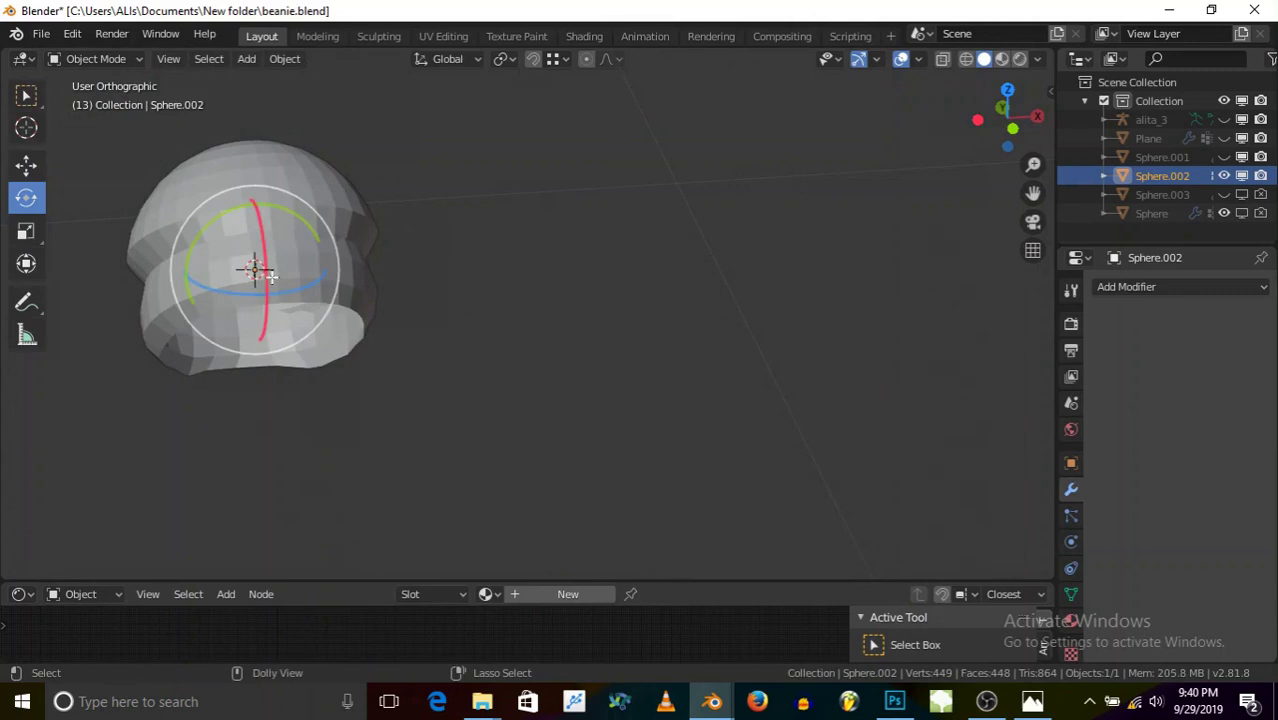
key(ctrl+shift+z)
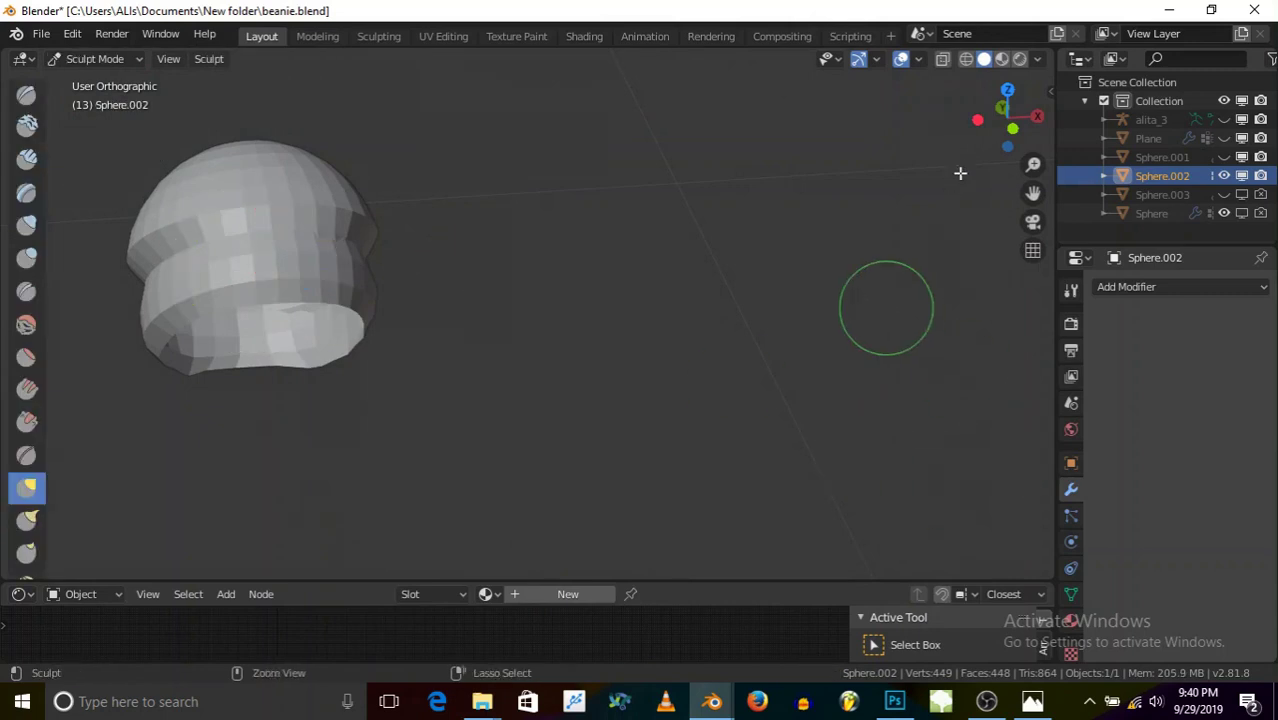
key(ctrl+z)
- Return to Sculpt Mode and enable X mirror symmetry for the brush
click(108, 57)
click(104, 60)
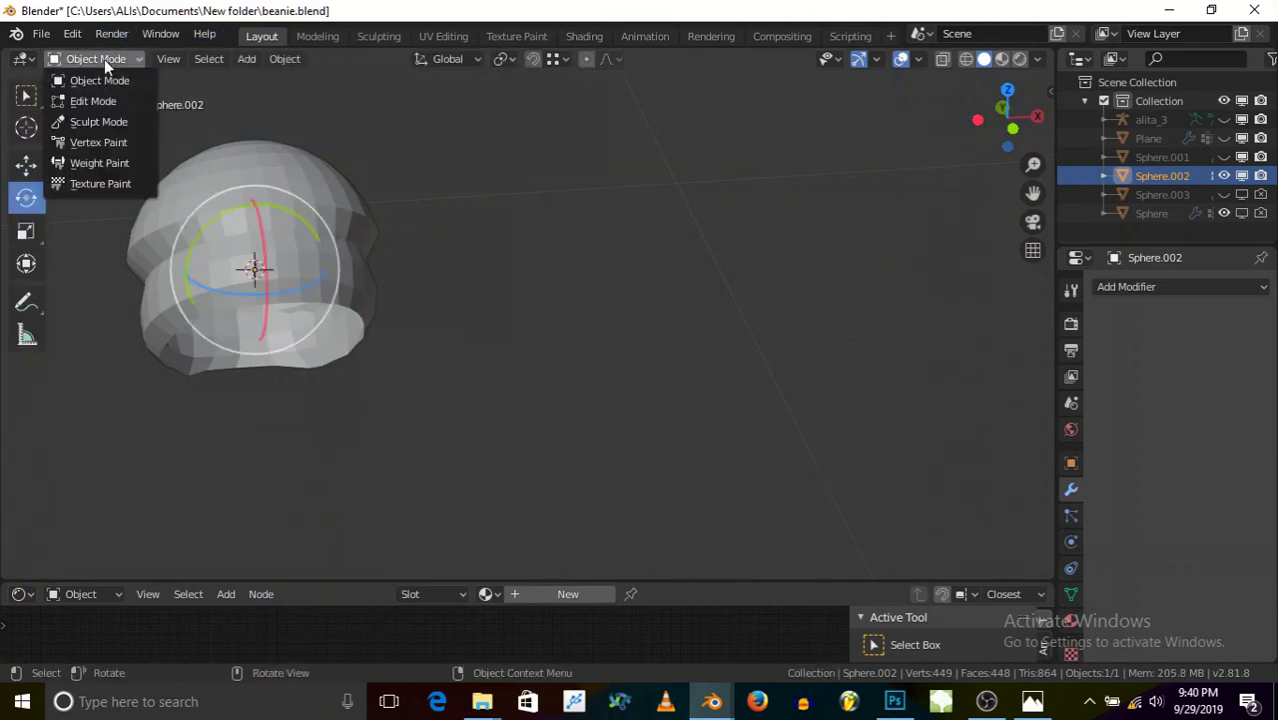
click(100, 121)
click(1071, 287)
scroll(1135, 474, down, 10)
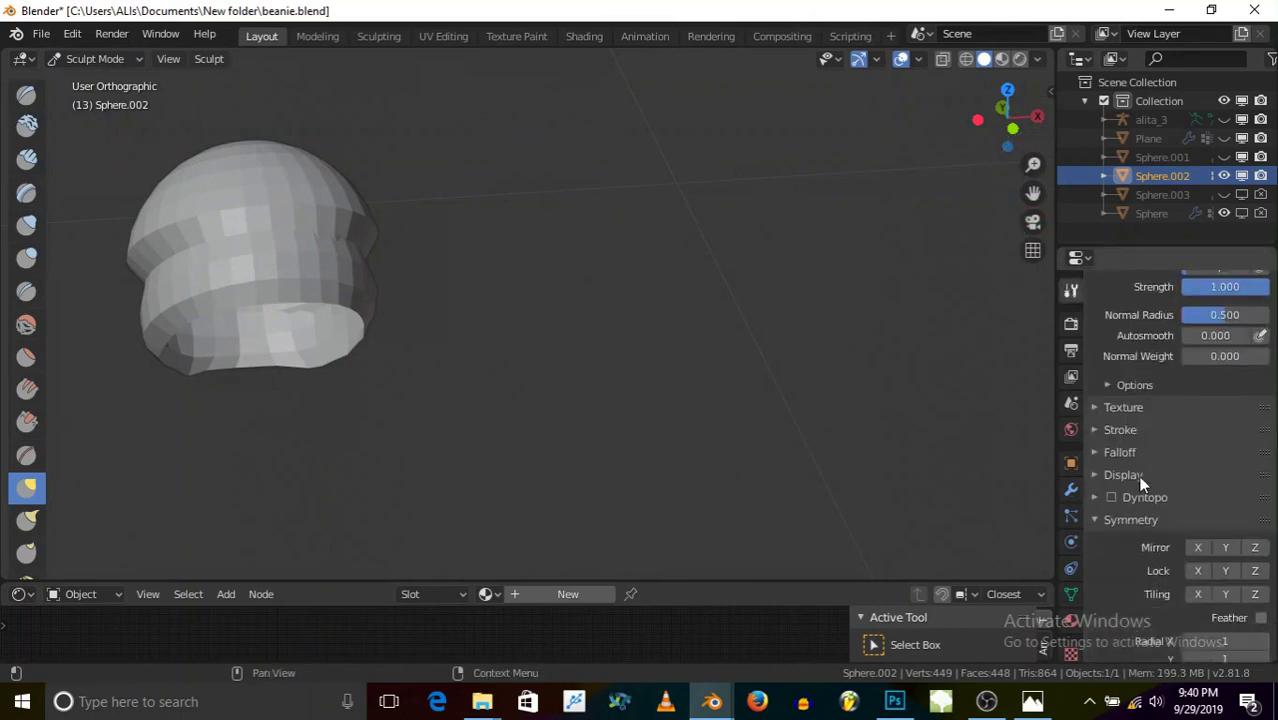
click(1198, 386)
scroll(377, 217, up, 2)
- Sculpt the beanie symmetrically around the front and sides to smooth the step between crown and brim
mouse_move(360, 225)
middle_down()
mouse_move(442, 277)
mouse_move(414, 271)
middle_up()
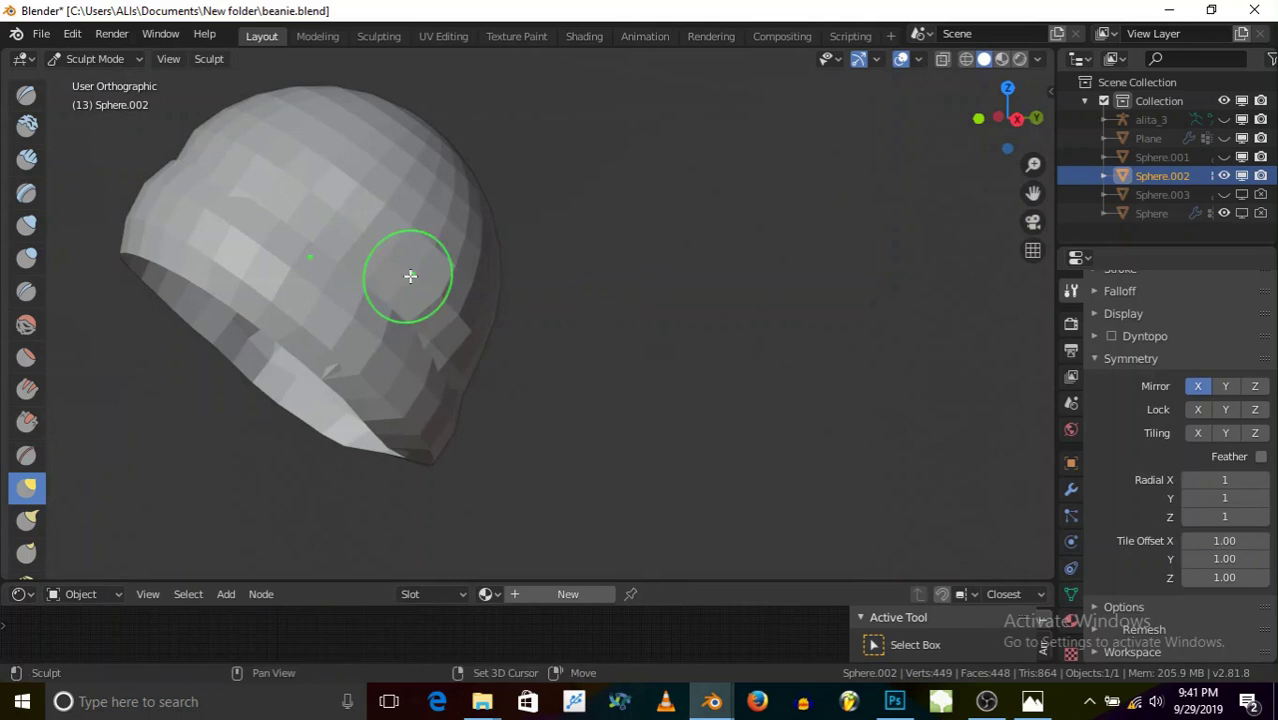
mouse_move(494, 339)
middle_down()
mouse_move(371, 288)
mouse_move(488, 337)
mouse_move(555, 323)
mouse_move(685, 200)
middle_up()
mouse_move(750, 137)
middle_down()
mouse_move(691, 156)
mouse_move(793, 134)
mouse_move(514, 203)
mouse_move(637, 167)
middle_up()
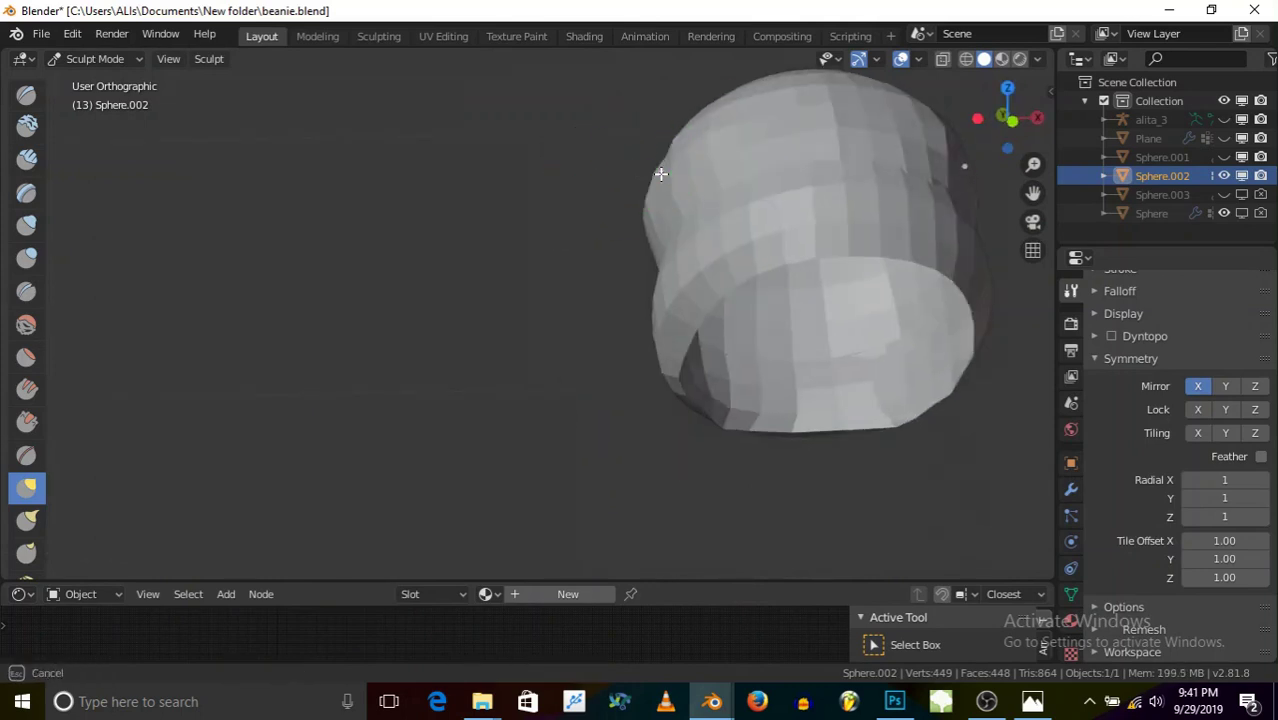
middle_drag(647, 228, 717, 266)
middle_drag(557, 316, 298, 145)
middle_drag(298, 145, 442, 194)
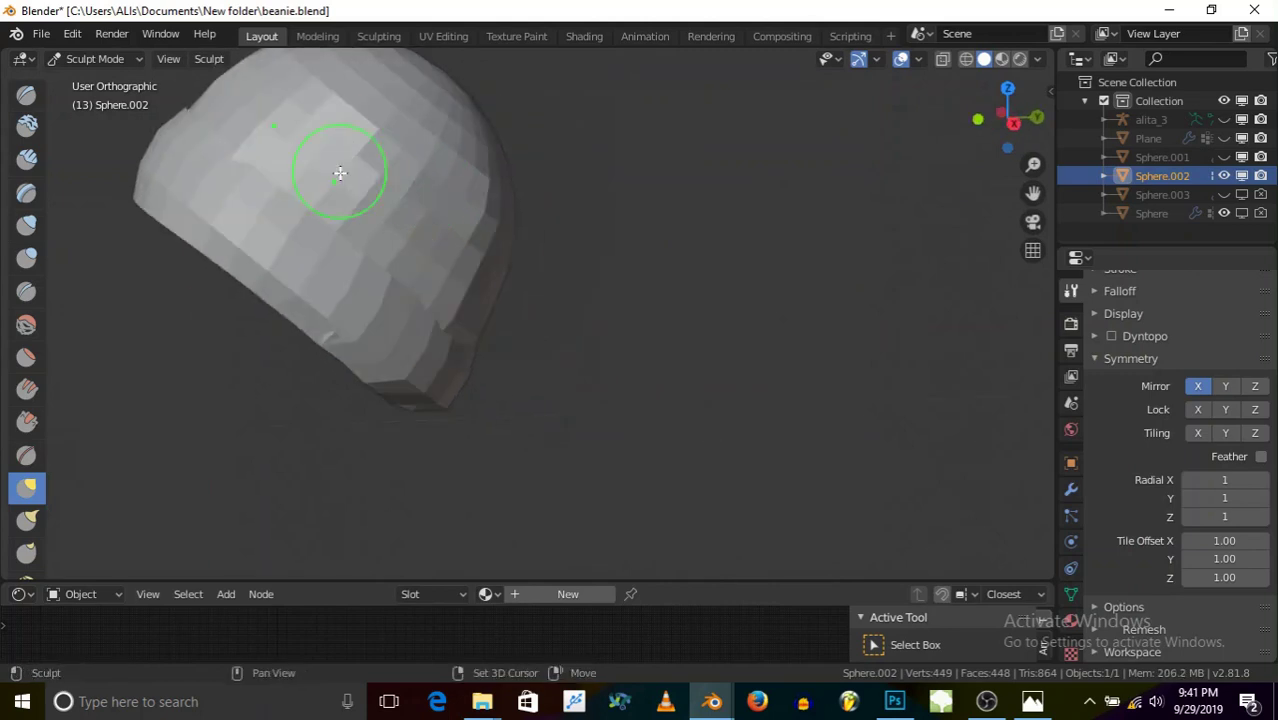
scroll(365, 194, down, 3)
shift+middle_drag(319, 158, 302, 145)
scroll(303, 145, up, 3)
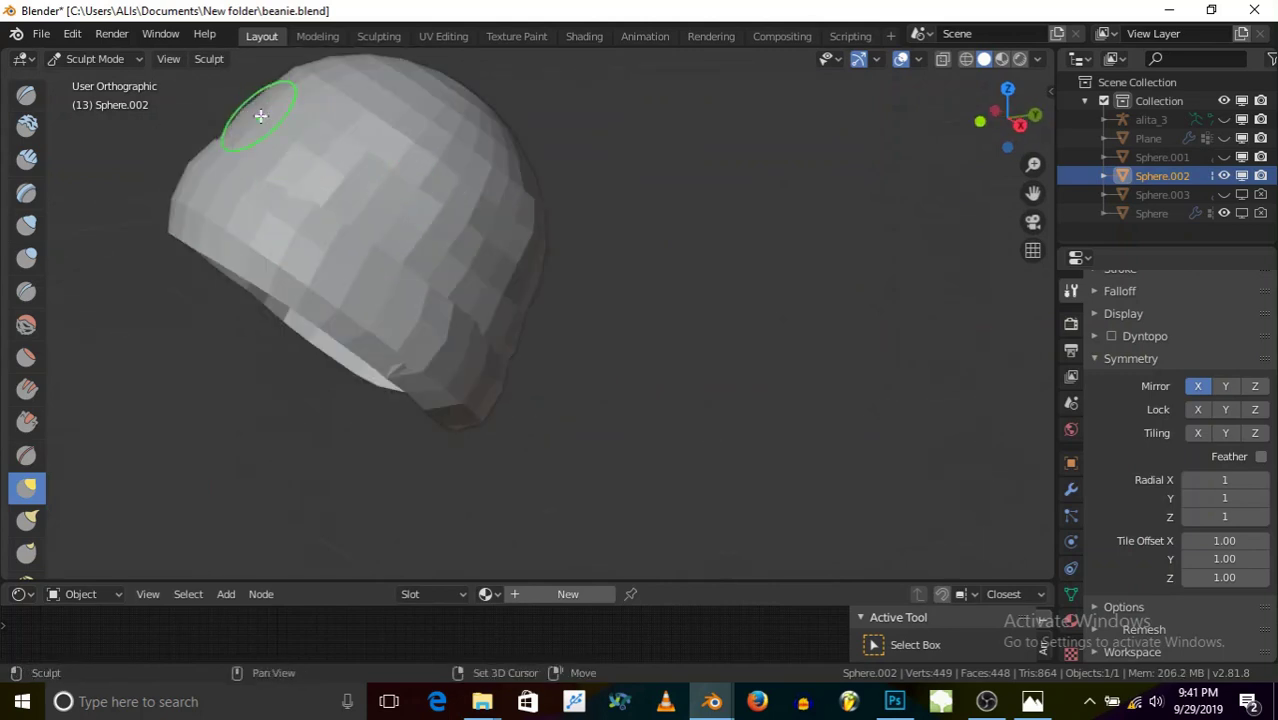
middle_drag(245, 102, 292, 112)
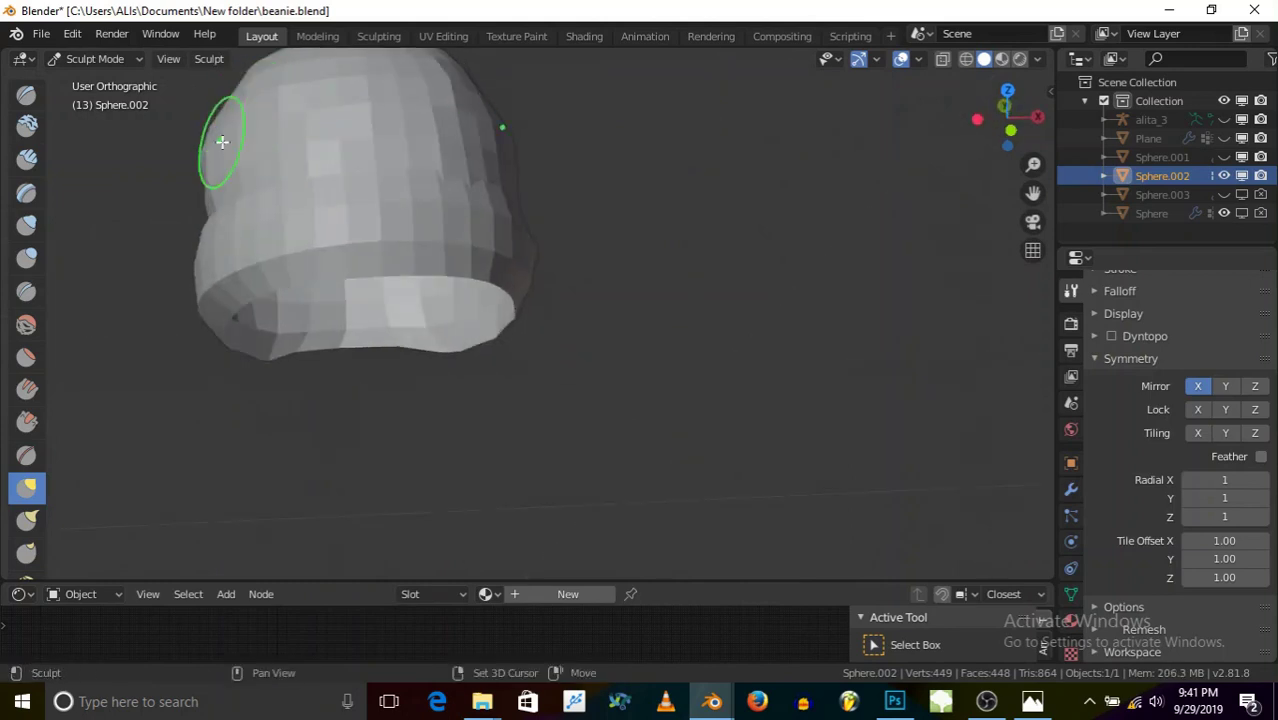
middle_drag(206, 154, 217, 155)
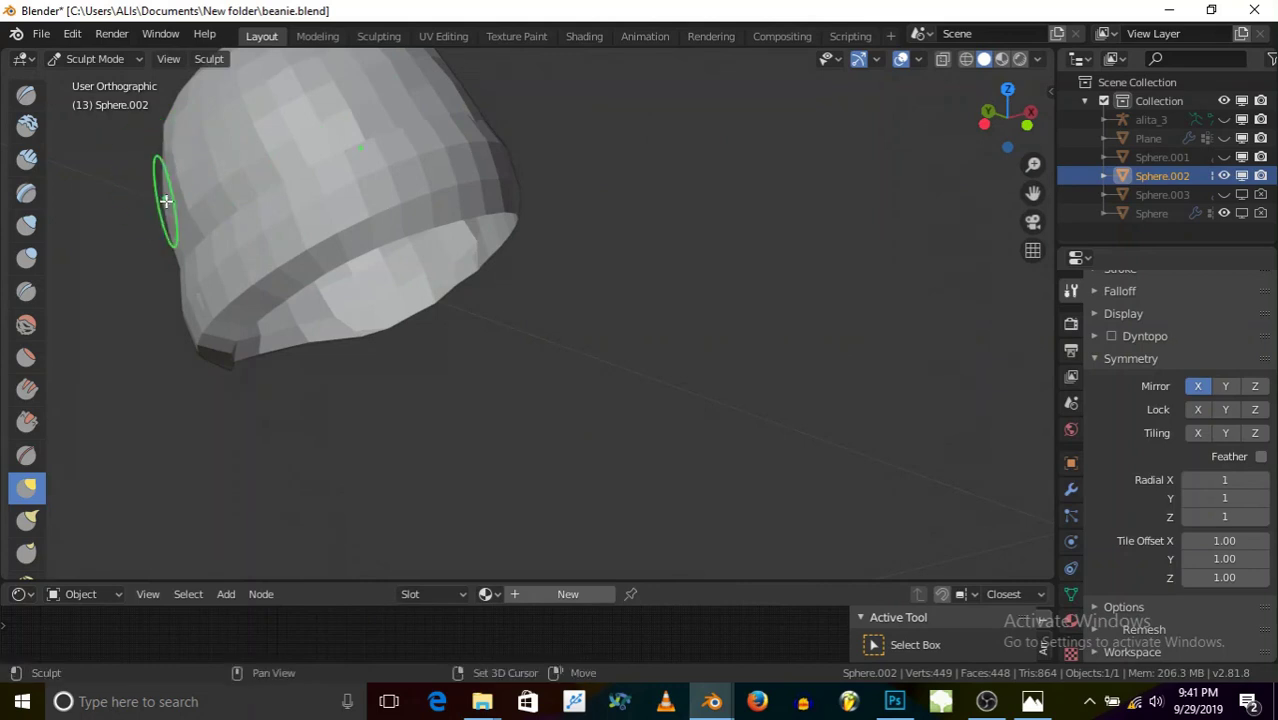
middle_drag(166, 122, 157, 72)
- Enter Edit Mode and try moving a vertex on the brim's upper edge near the gap along Y
click(100, 59)
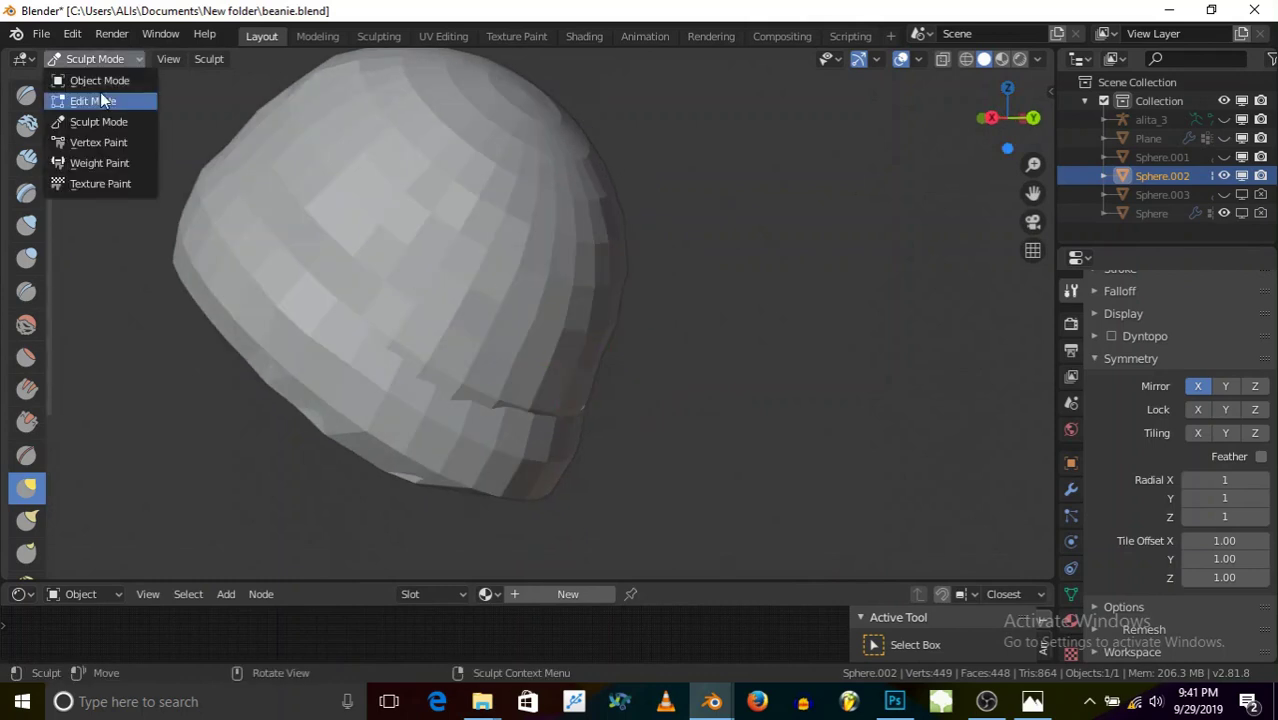
click(95, 100)
middle_drag(95, 100, 494, 389)
click(417, 389)
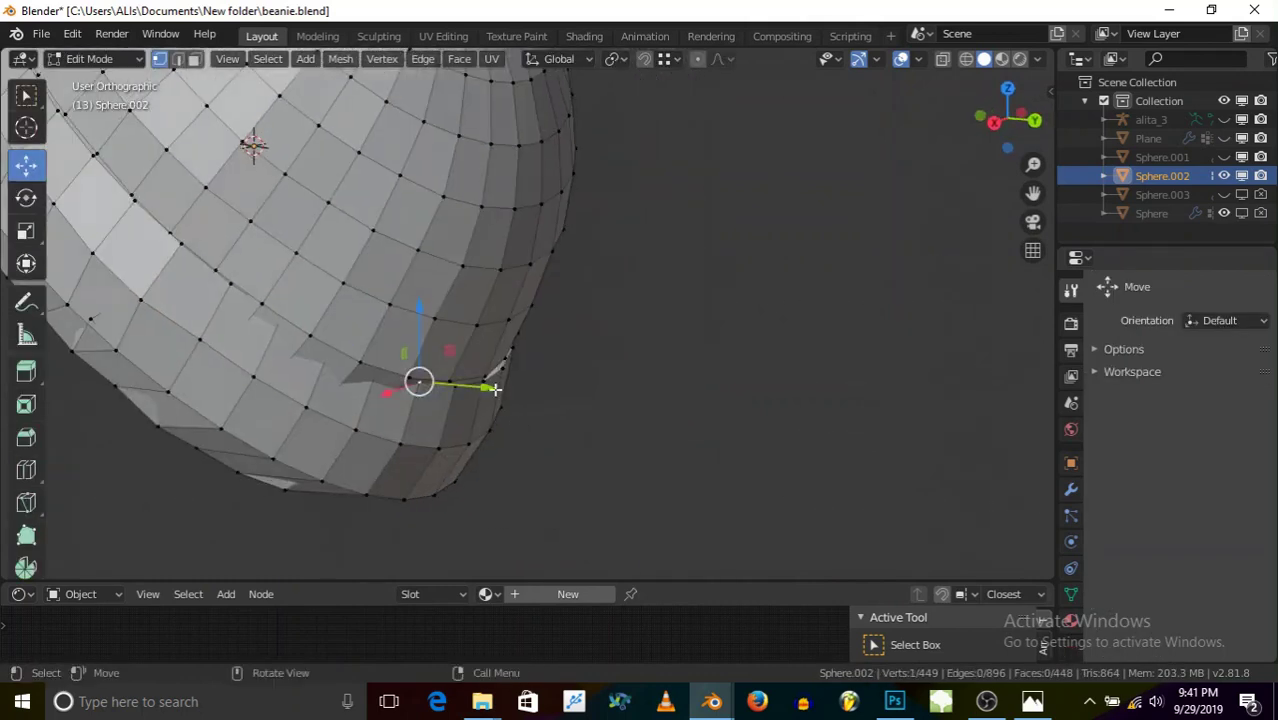
drag(466, 382, 515, 393)
- Enable X Mirror for mesh editing and test it with trial moves of a vertex on the brim's upper edge
click(1050, 86)
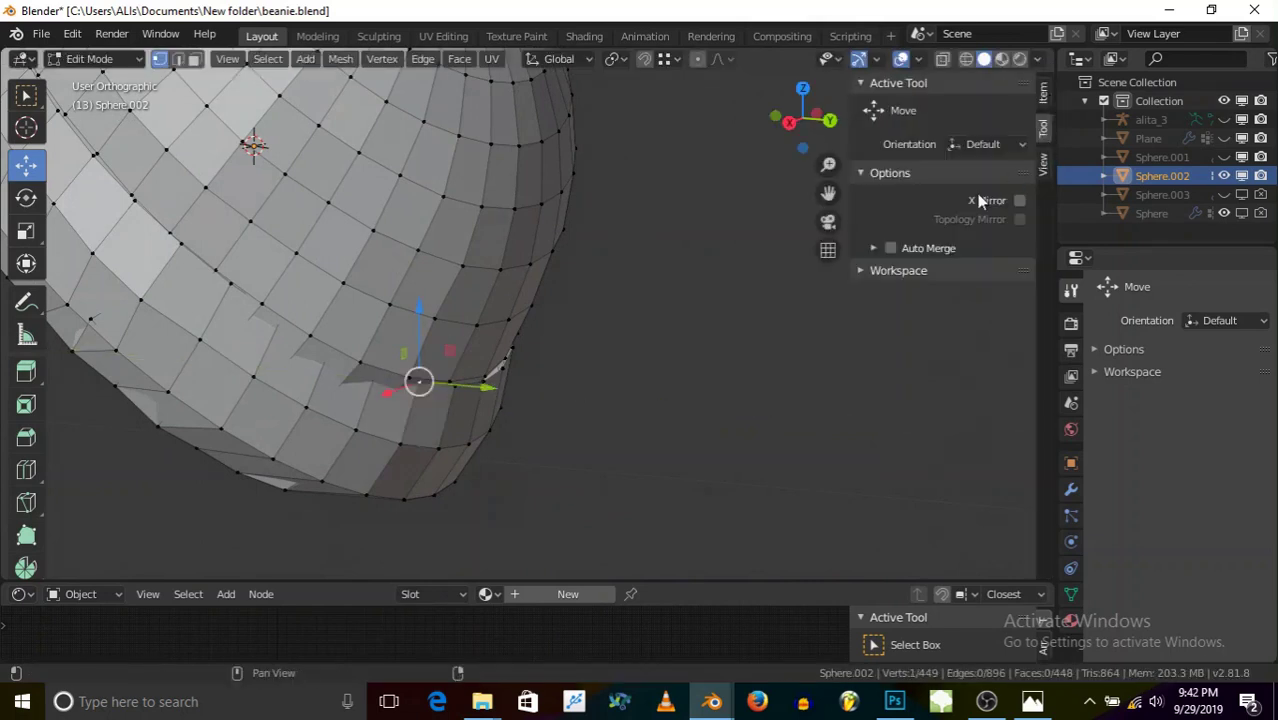
middle_drag(373, 422, 452, 405)
drag(455, 400, 466, 430)
right_click(466, 430)
middle_drag(438, 412, 505, 395)
drag(351, 386, 334, 389)
right_click(334, 390)
middle_drag(802, 219, 746, 296)
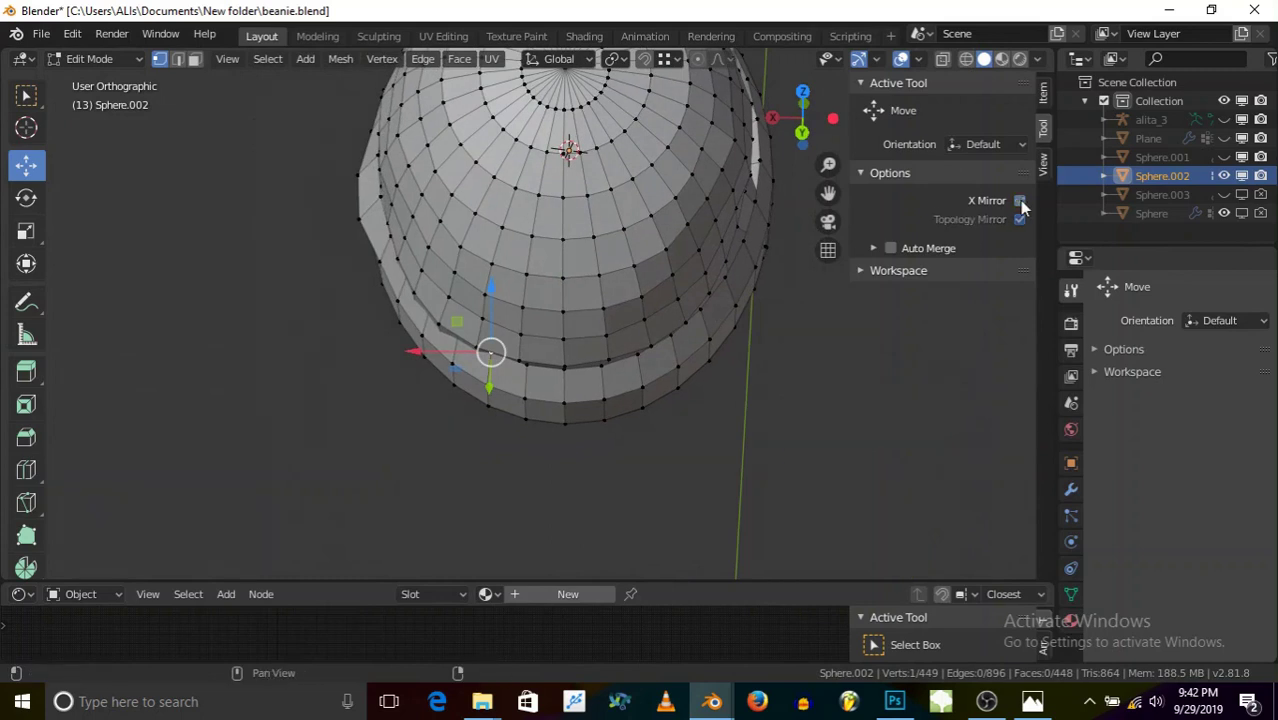
click(1019, 200)
mouse_move(412, 354)
mouse_down()
mouse_move(377, 359)
mouse_move(394, 362)
mouse_up()
right_click(394, 362)
- Turn on proportional editing with Sphere falloff and reduce its influence size to 0.02
middle_drag(394, 362, 542, 368)
key(o)
click(719, 59)
click(680, 161)
scroll(542, 368, up, 2)
drag(516, 354, 532, 358)
right_click(521, 356)
scroll(526, 357, up, 20)
click(718, 60)
- Move the selected vertex on the brim's upper edge about 0.002 m along X
mouse_move(532, 358)
middle_down()
mouse_move(331, 287)
mouse_move(428, 248)
mouse_move(402, 322)
middle_up()
key(z)
click(330, 276)
key(z)
click(470, 274)
key(g)
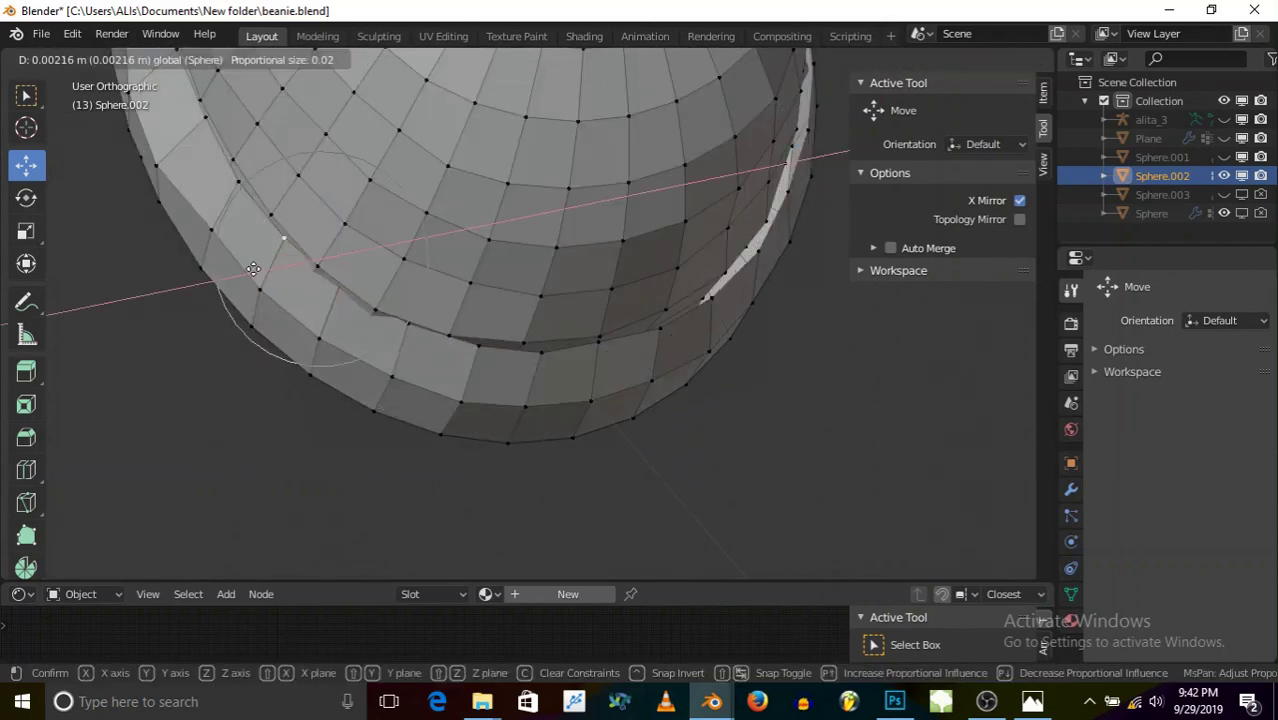
click(223, 179)
- Select another vertex on the brim's upper edge and move it along X toward the crown
middle_drag(223, 179, 419, 345)
click(410, 303)
drag(377, 345, 471, 349)
scroll(424, 358, down, 4)
middle_drag(360, 345, 257, 228)
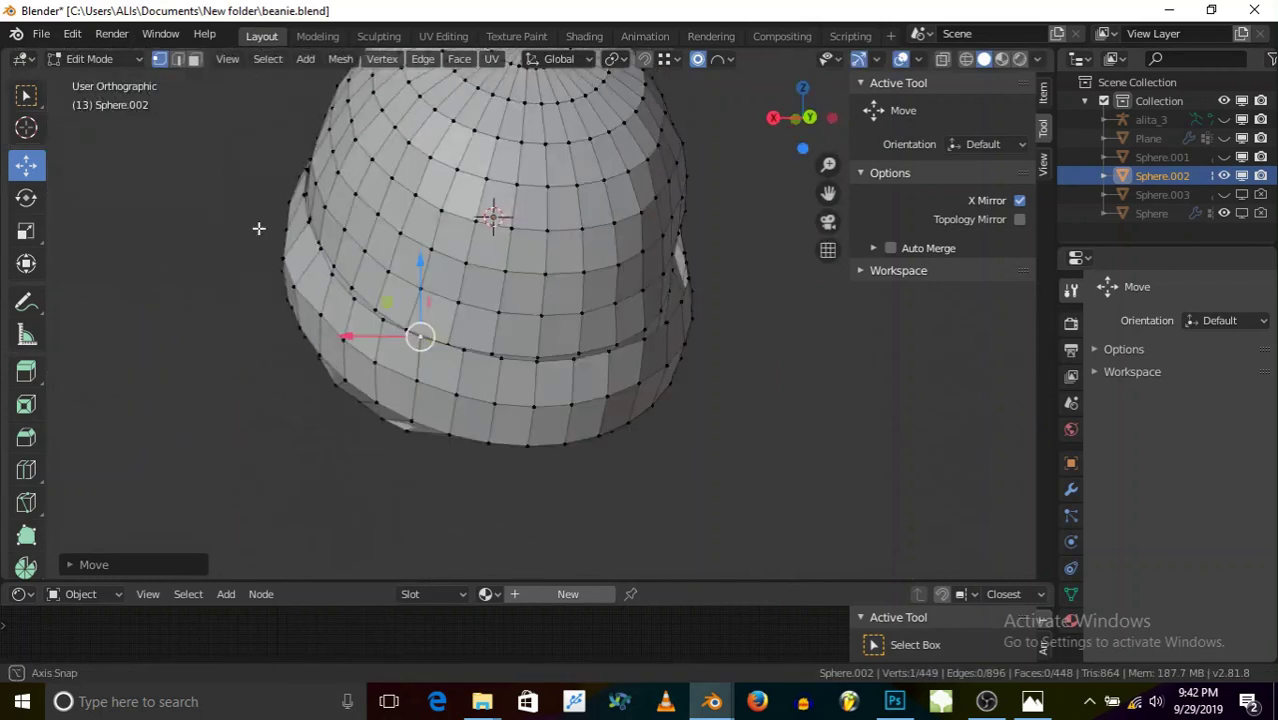
- Move the brim's upper-edge vertex at the side of the head outward along positive X
scroll(311, 177, up, 4)
middle_drag(311, 177, 365, 300)
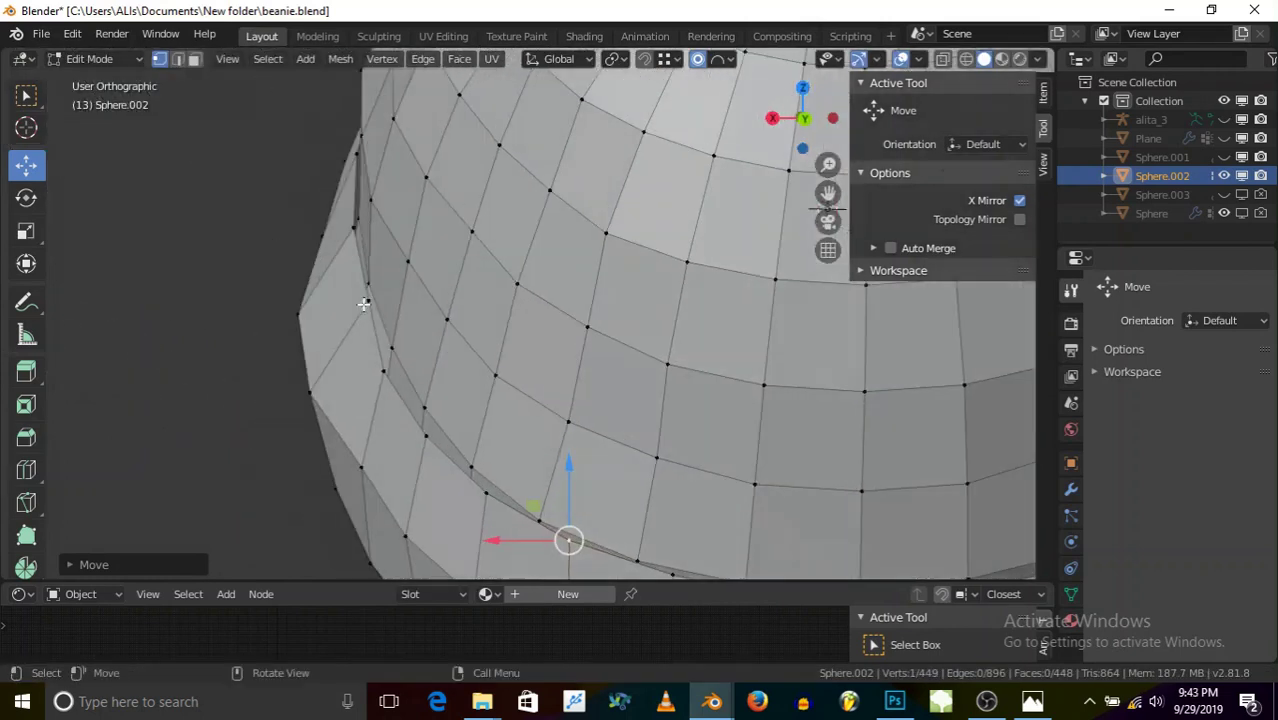
click(365, 298)
drag(331, 298, 292, 300)
- Try moving the brim's whole upper edge loop along X with mirroring on and undo it
scroll(556, 362, down, 4)
middle_drag(556, 362, 520, 406)
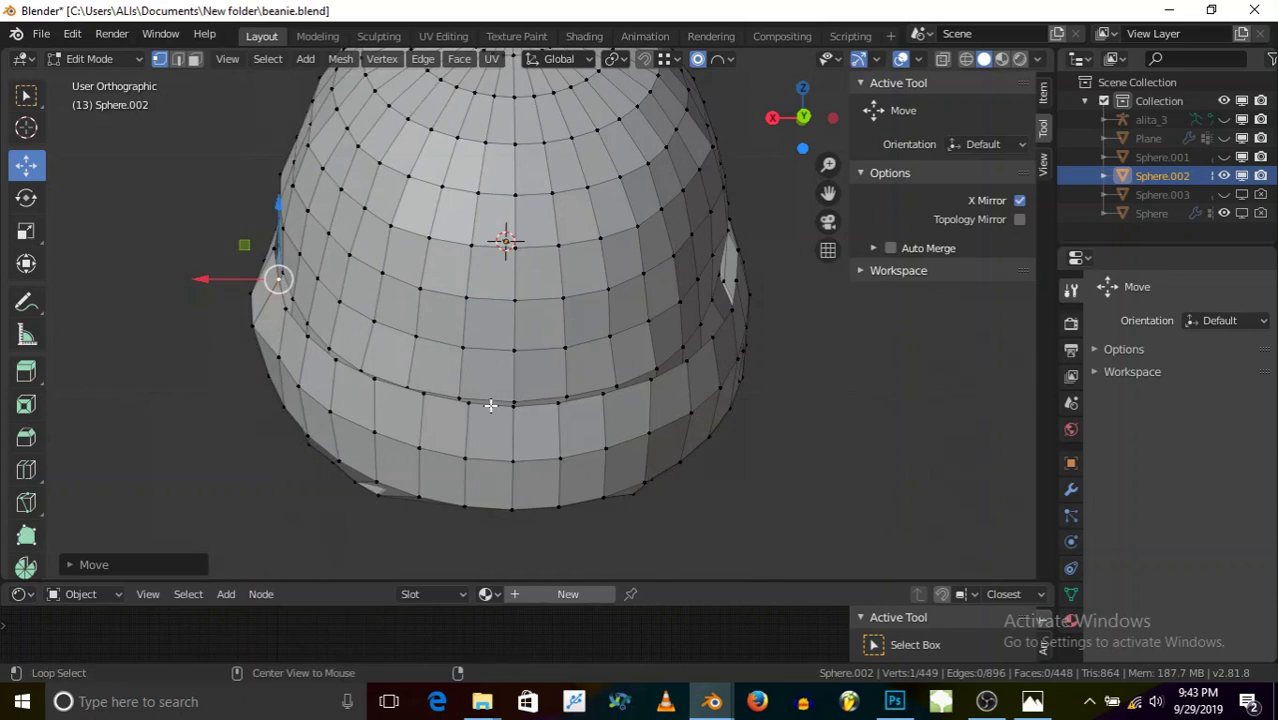
alt+click(490, 404)
drag(432, 250, 428, 251)
right_click(428, 251)
key(alt+d)
right_click(850, 224)
key(ctrl+z)
key(ctrl+z)
- Turn off X Mirror and shift the brim's upper edge loop slightly along positive X
click(1019, 200)
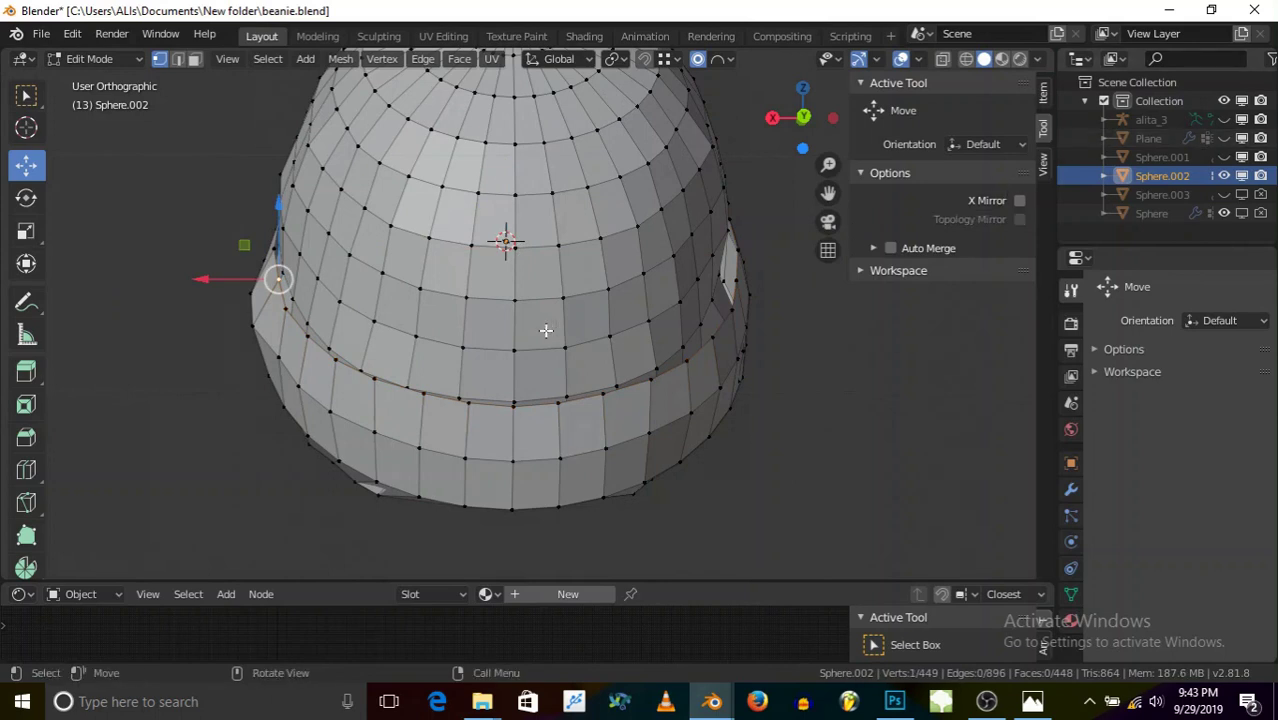
alt+click(494, 412)
drag(433, 246, 428, 248)
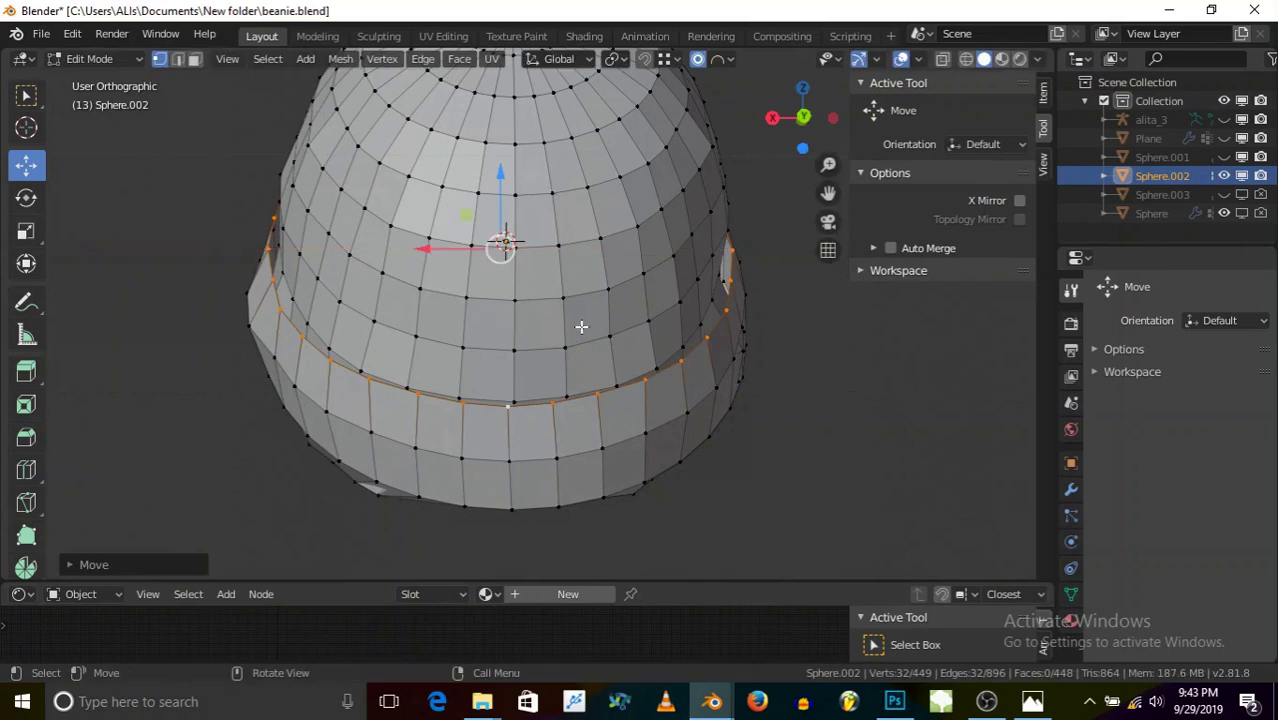
- Scale the brim's upper edge loop to about 0.95 along X with proportional editing
key(s)
key(x)
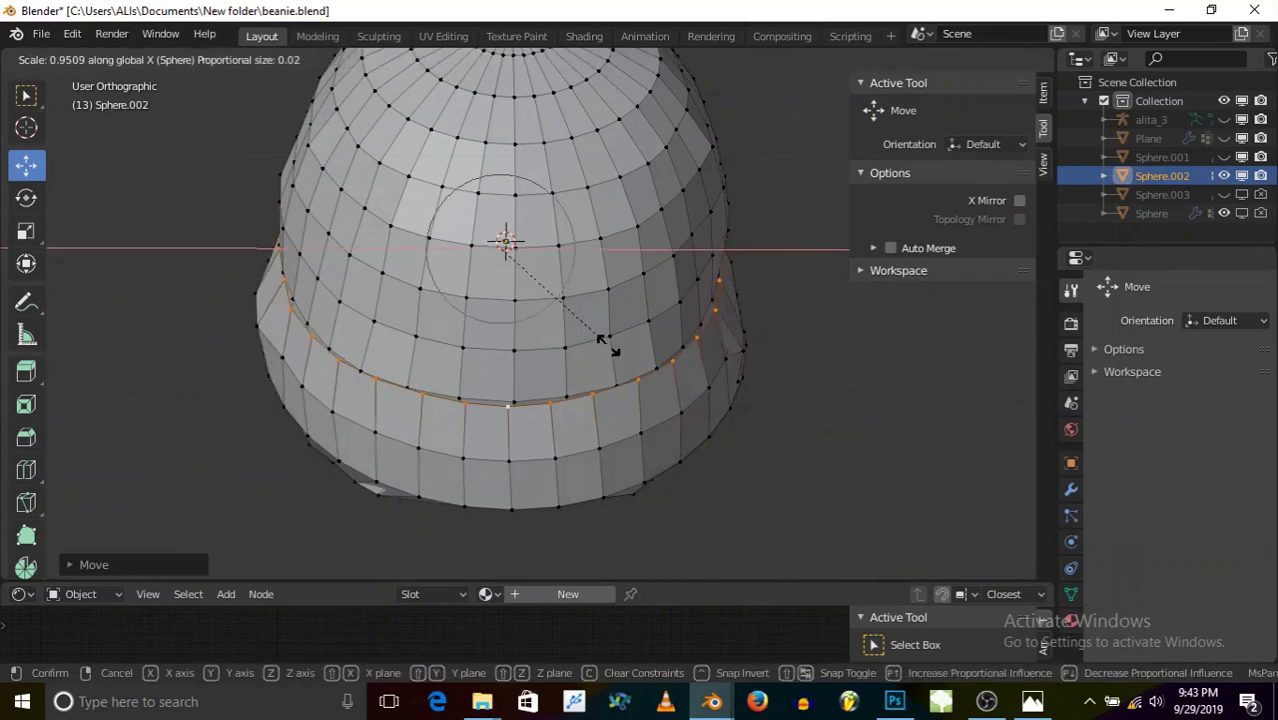
click(607, 345)
- Turn X Mirror back on and nudge the brim's upper-edge side vertex inward along X
middle_drag(607, 345, 791, 232)
scroll(313, 320, up, 2)
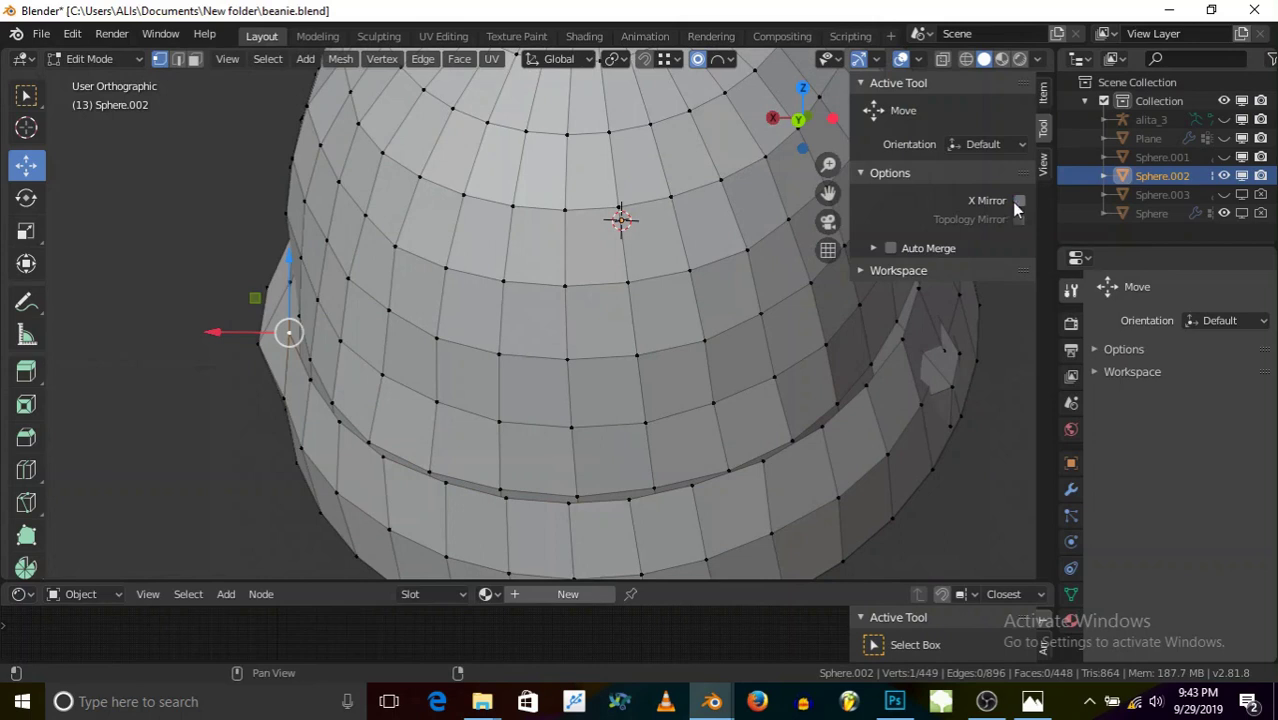
drag(212, 332, 214, 333)
middle_drag(250, 362, 284, 350)
drag(217, 332, 223, 333)
- Move the vertex at the crumpled patch on the opposite side of the brim slightly inward along X
middle_drag(843, 383, 764, 446)
click(858, 380)
mouse_move(785, 374)
mouse_down()
mouse_move(702, 375)
mouse_move(770, 378)
mouse_up()
middle_drag(852, 401, 766, 432)
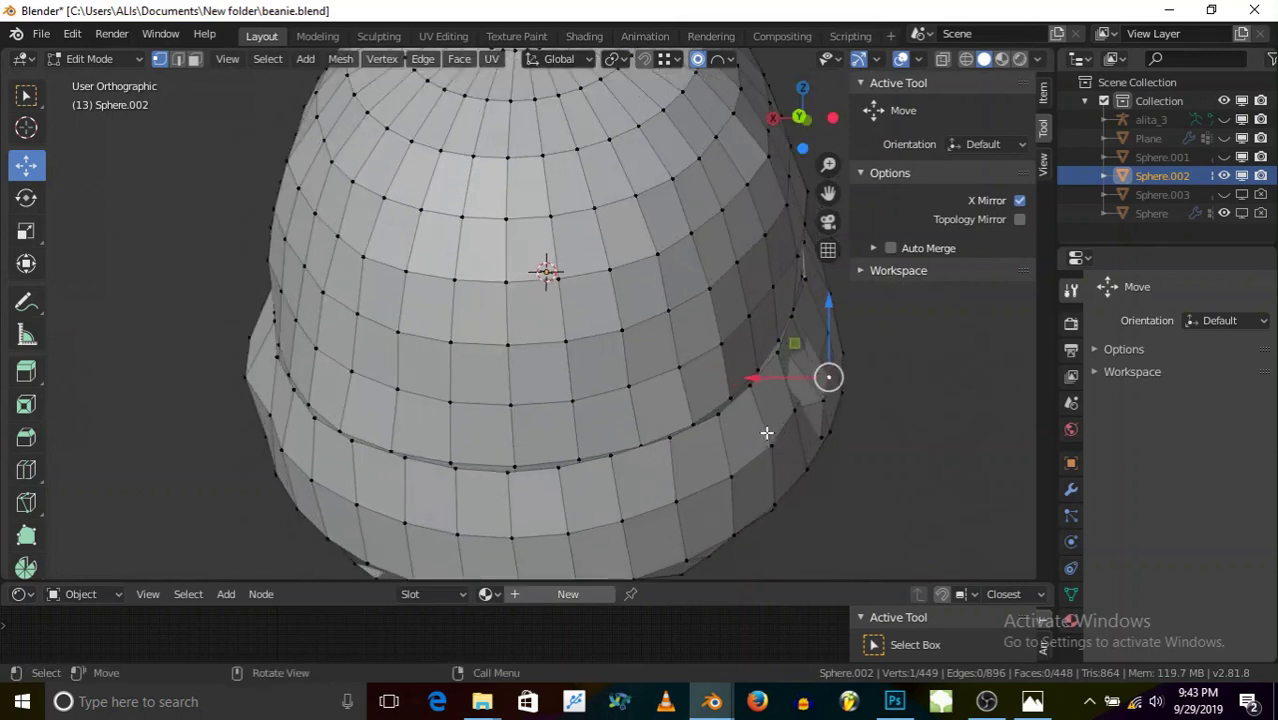
- Nudge the brim's upper-edge vertex beside the remaining open gap slightly along Y toward the crown
middle_drag(509, 297, 637, 445)
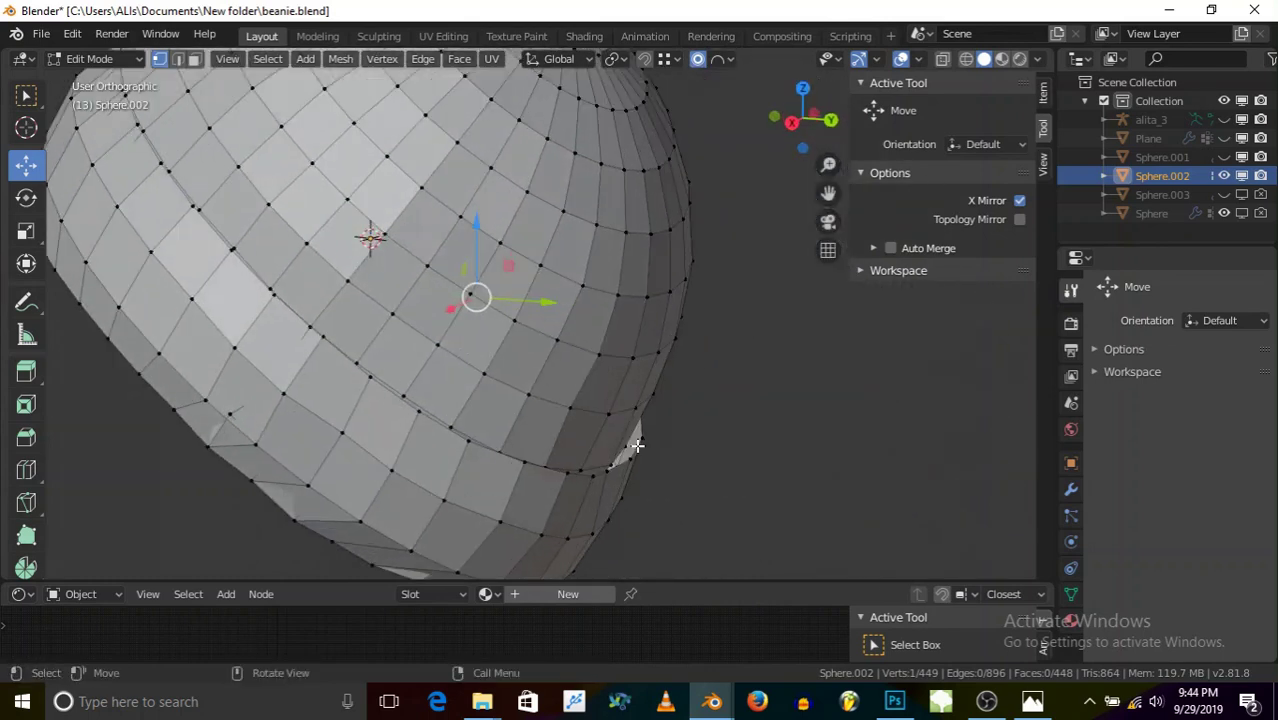
drag(710, 457, 708, 452)
middle_drag(708, 452, 706, 424)
scroll(707, 423, up, 2)
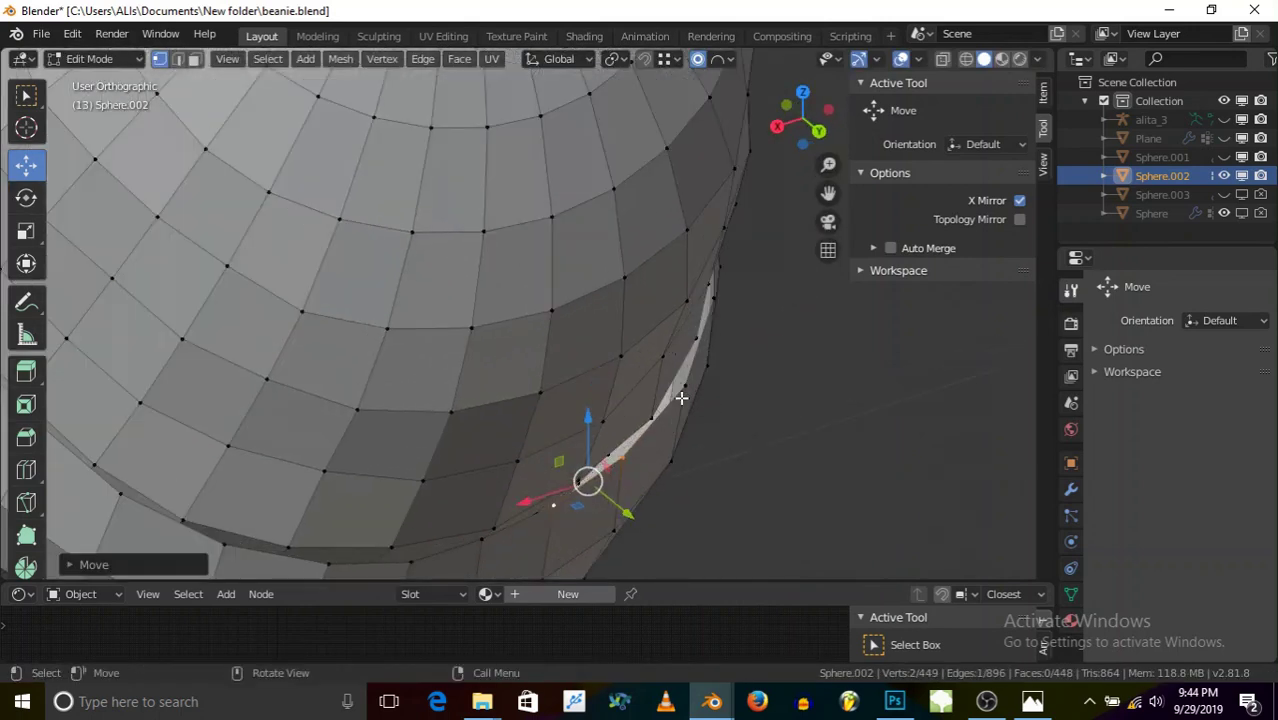
- Nudge the vertices along the side gap of the brim's upper edge in small moves to close it against the crown
drag(717, 410, 715, 409)
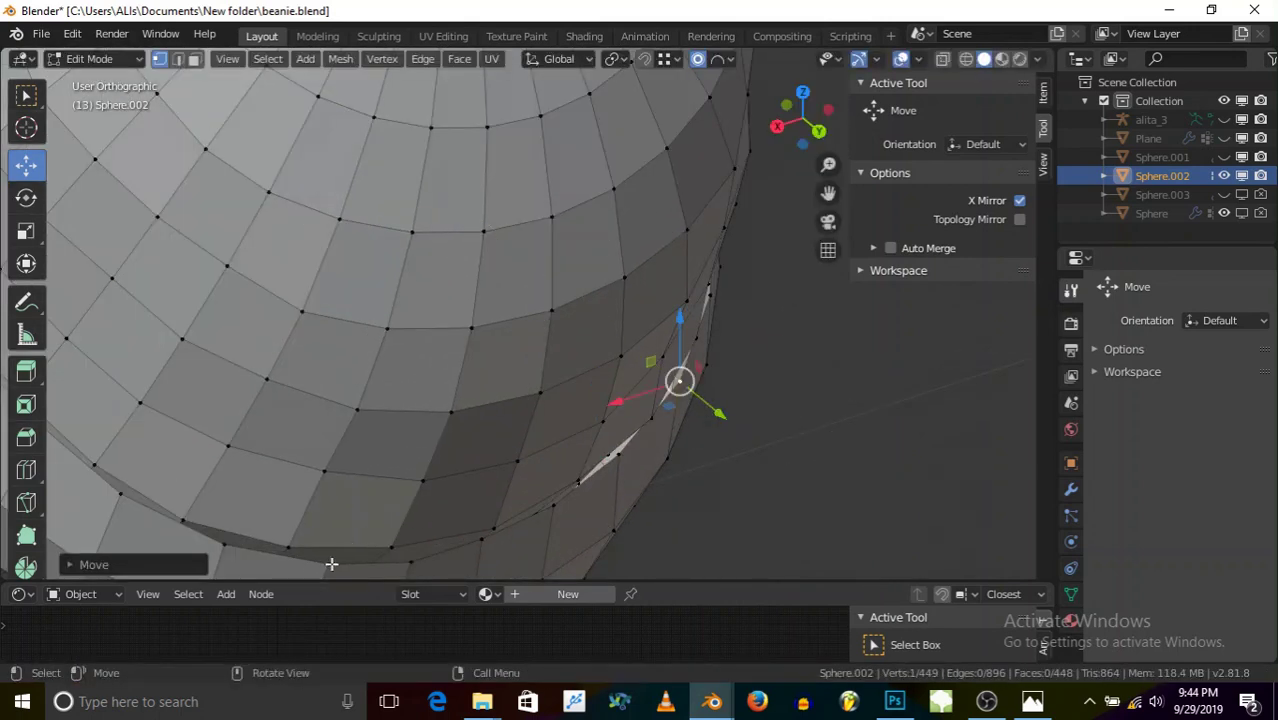
shift+middle_drag(344, 516, 390, 427)
drag(412, 505, 407, 499)
scroll(592, 430, down, 2)
middle_drag(613, 451, 392, 411)
drag(370, 468, 381, 469)
middle_drag(390, 465, 335, 408)
click(400, 418)
mouse_move(405, 413)
mouse_down()
mouse_move(345, 417)
mouse_move(400, 414)
mouse_up()
middle_drag(400, 414, 871, 497)
drag(804, 396, 798, 396)
- Add a Subdivision Surface modifier to the beanie and show its result on the editing cage
click(1122, 288)
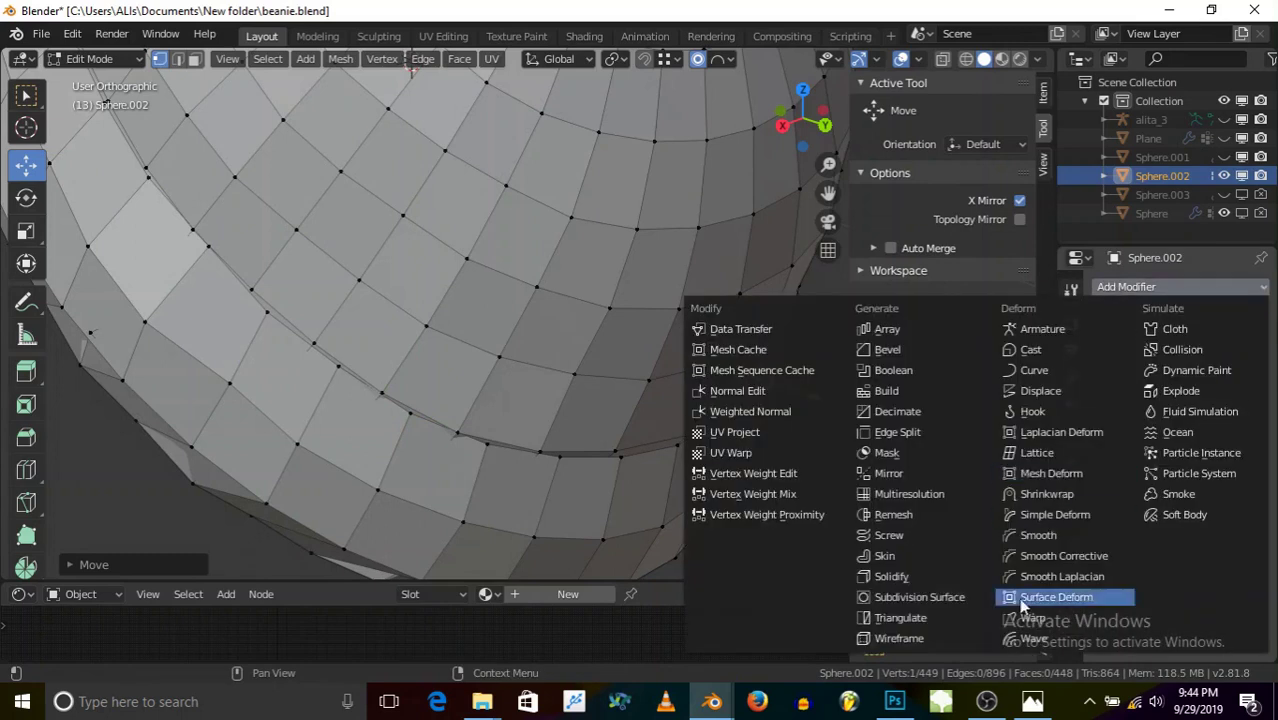
click(900, 597)
click(1192, 316)
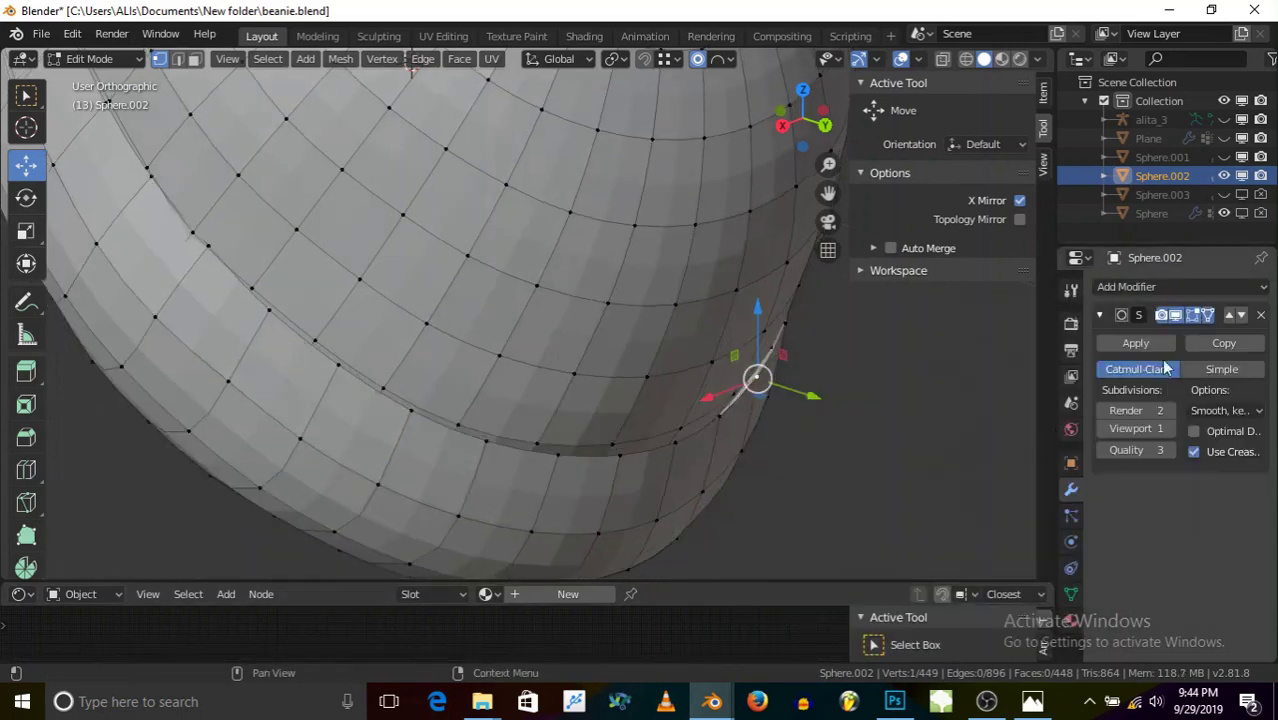
- Shade the beanie smooth in Object Mode and return to Edit Mode
right_click(581, 275)
click(90, 58)
click(100, 81)
right_click(358, 205)
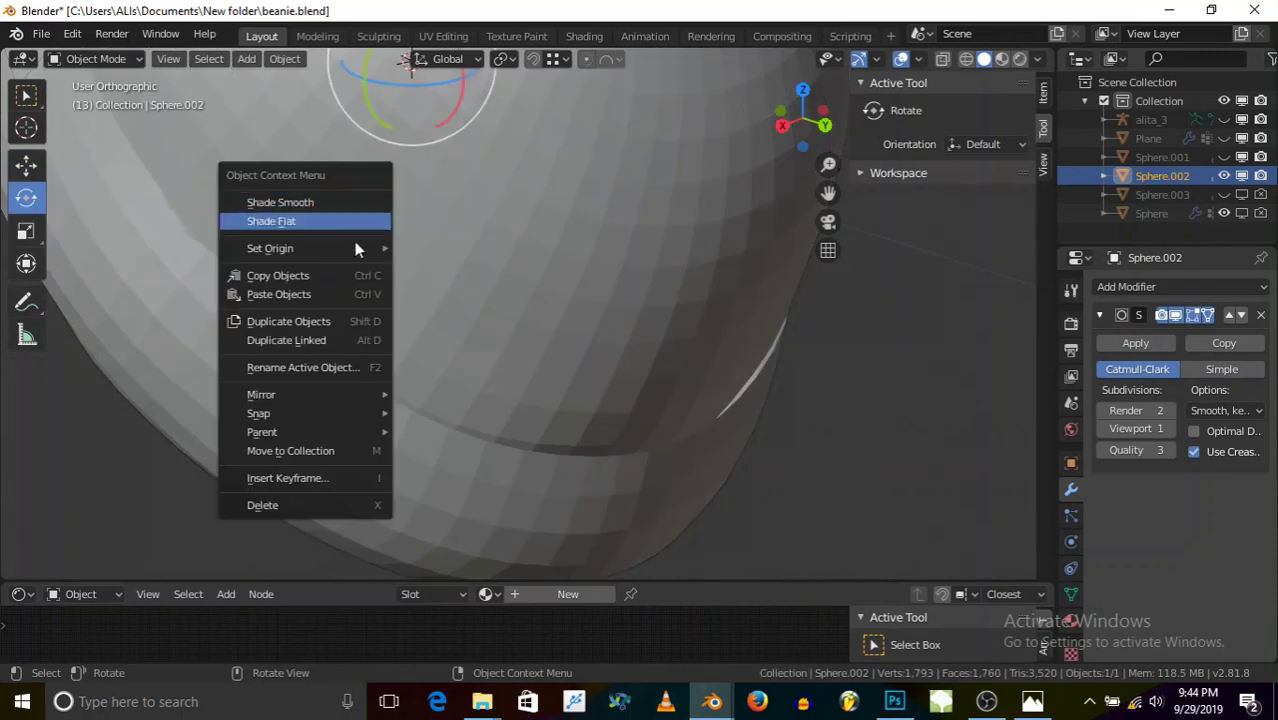
click(298, 204)
scroll(276, 251, down, 3)
middle_drag(434, 343, 280, 261)
click(52, 59)
click(88, 100)
- Nudge three vertices along the seam between brim and crown slightly to even out the smoothed surface
middle_drag(537, 273, 425, 458)
drag(229, 441, 231, 433)
drag(305, 456, 305, 453)
middle_drag(440, 407, 478, 396)
click(552, 290)
drag(562, 333, 546, 328)
- Shift the seam vertex on the side of the brim slightly along X and reposition a seam vertex freely
scroll(549, 350, down, 3)
middle_drag(545, 408, 458, 360)
scroll(273, 150, up, 3)
middle_drag(273, 150, 200, 237)
drag(139, 252, 142, 252)
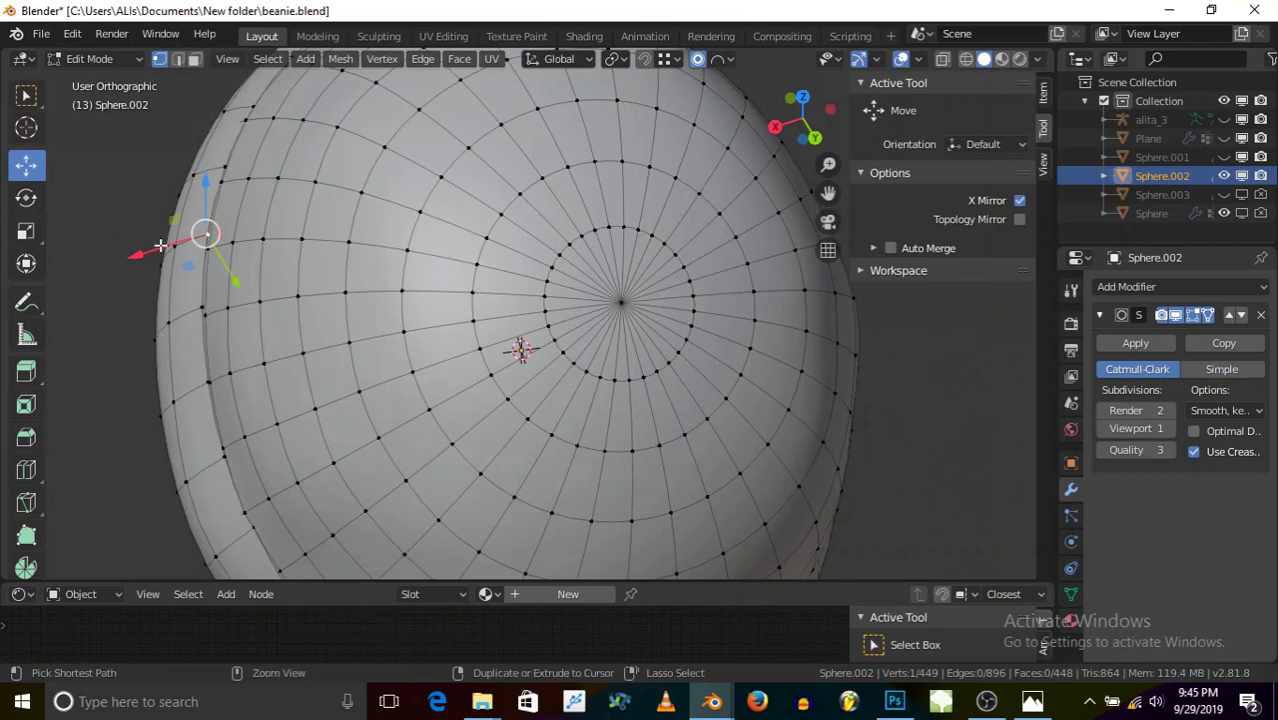
middle_drag(187, 222, 396, 371)
key(g)
click(320, 280)
scroll(310, 183, down, 8)
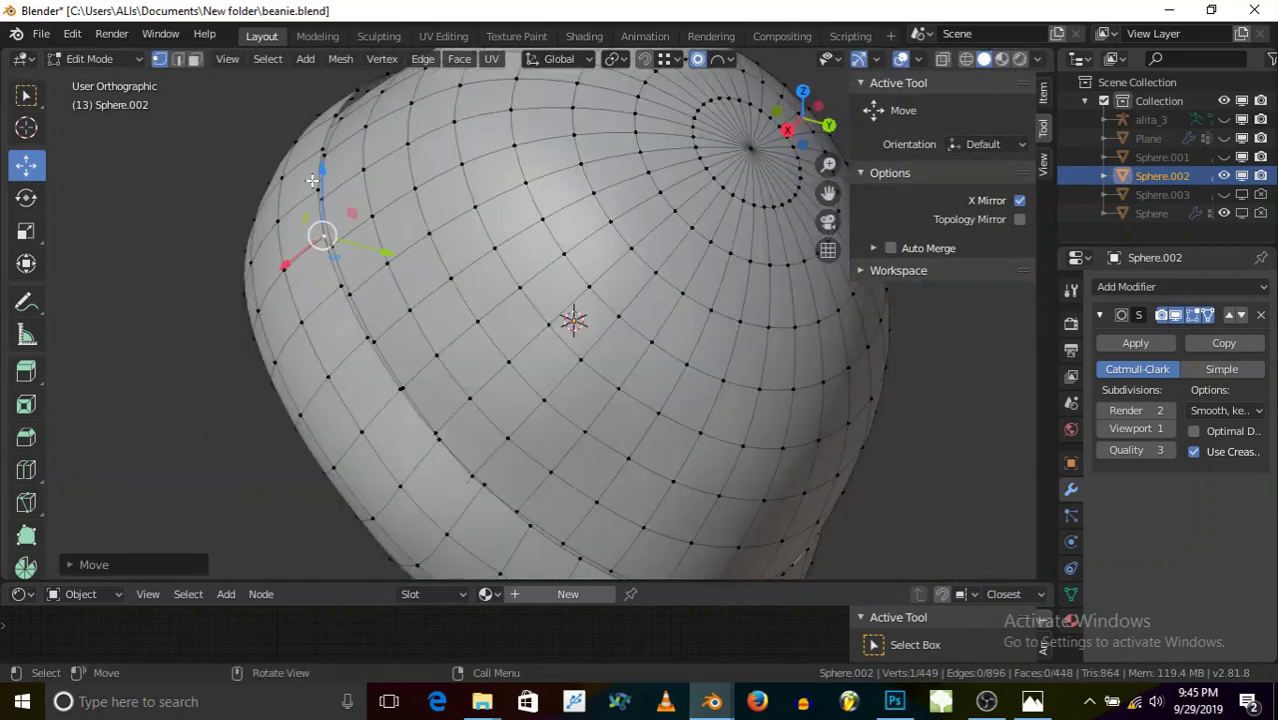
- Nudge two neighbouring seam vertices at the silhouette of the brim slightly along X
scroll(304, 191, up, 2)
middle_drag(304, 191, 298, 265)
scroll(356, 212, up, 1)
scroll(340, 250, up, 2)
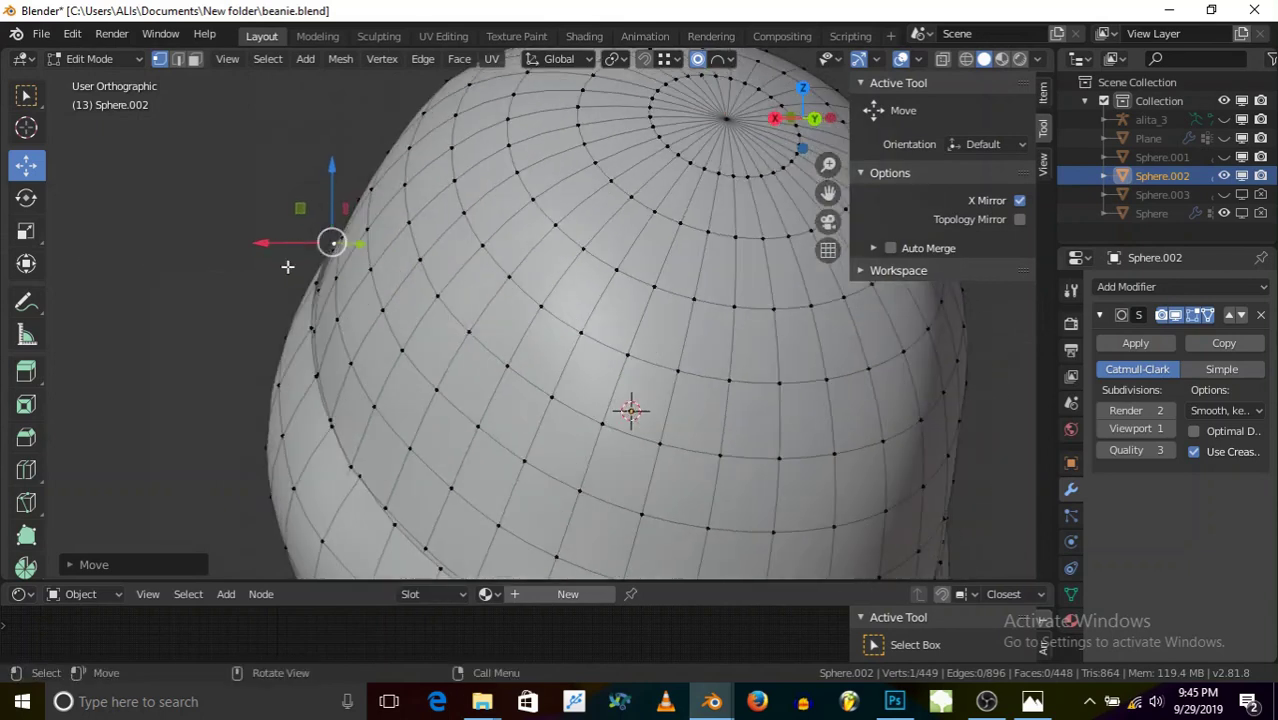
drag(262, 242, 258, 241)
drag(241, 328, 243, 325)
- Select the vertex hidden under the crumpled patch of the brim using Wireframe shading, and return to Solid shading
scroll(312, 272, down, 3)
middle_drag(316, 276, 397, 334)
scroll(398, 334, up, 2)
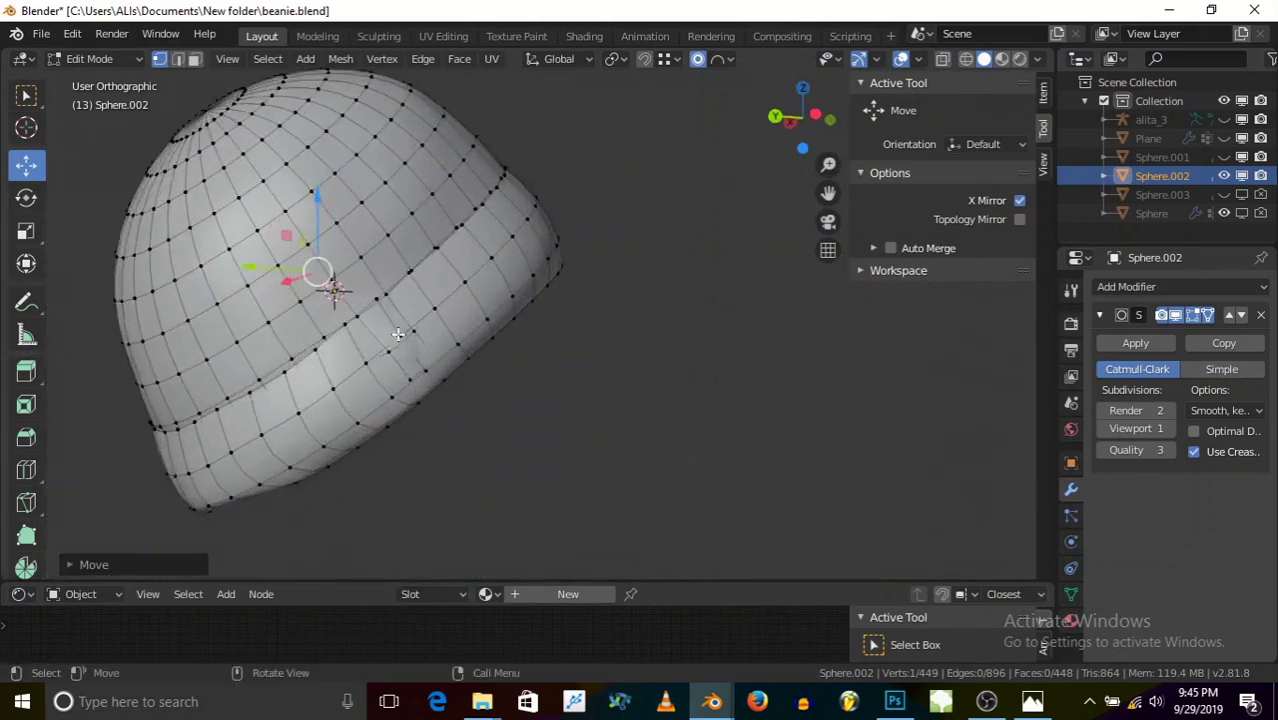
scroll(400, 338, up, 4)
scroll(440, 360, up, 3)
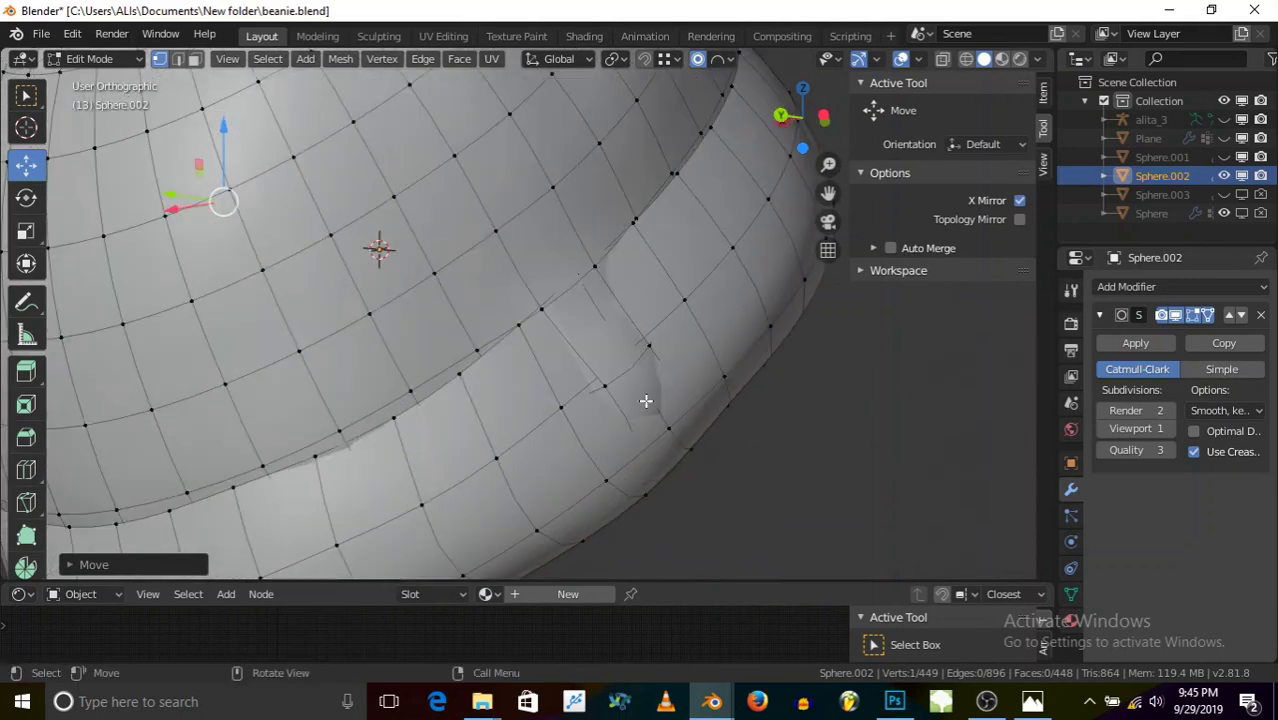
key(z)
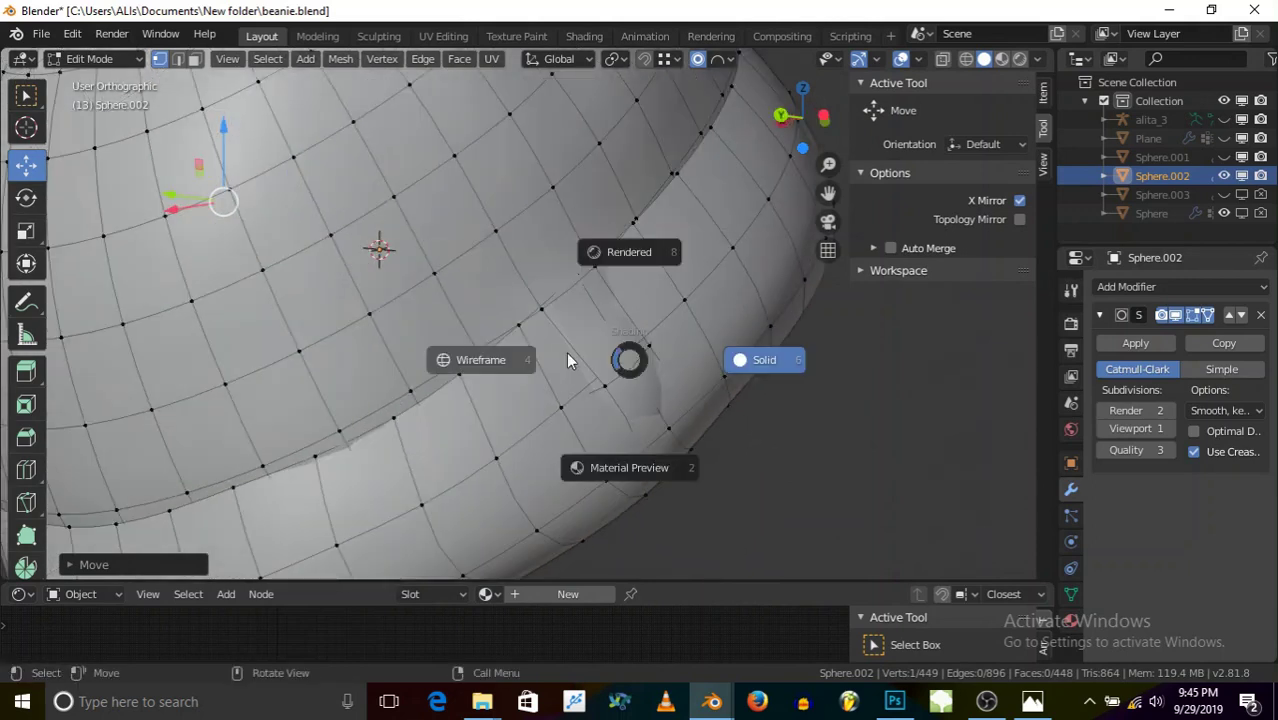
click(516, 360)
click(625, 353)
key(z)
click(738, 390)
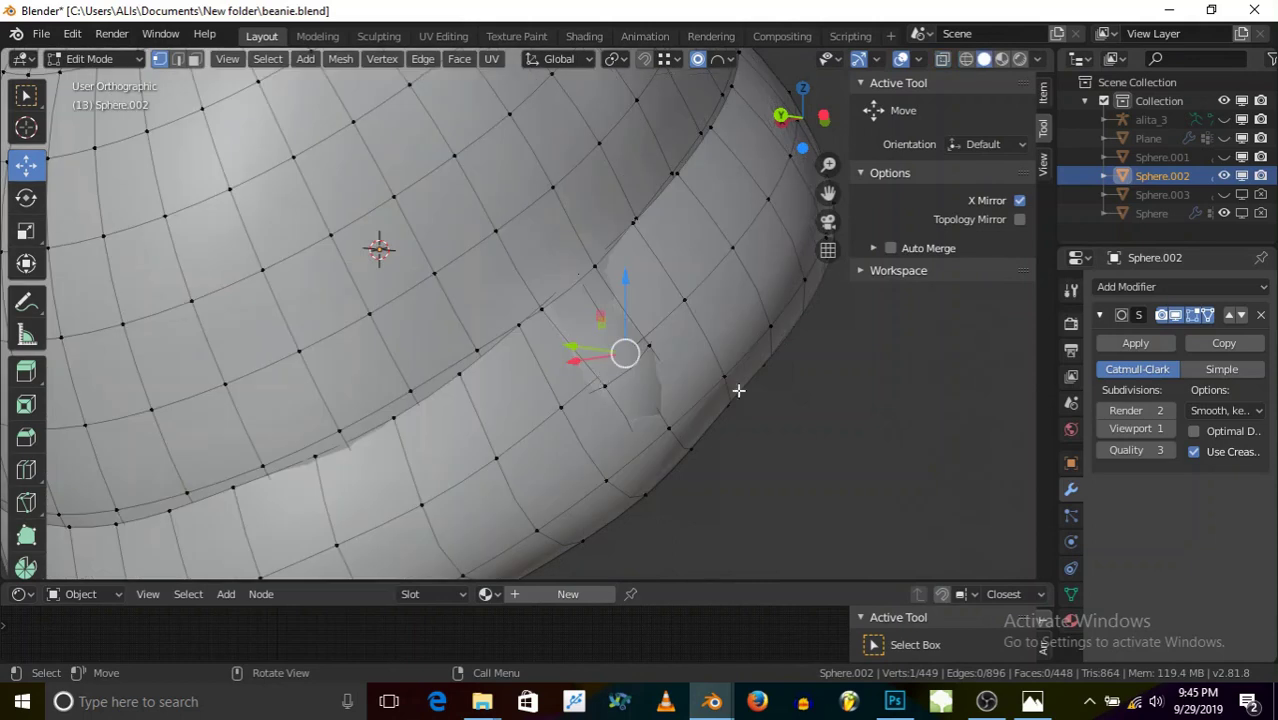
- Try moving the hidden vertex along Y, cancel it, and nudge the vertex slightly from another viewing angle
drag(571, 346, 570, 345)
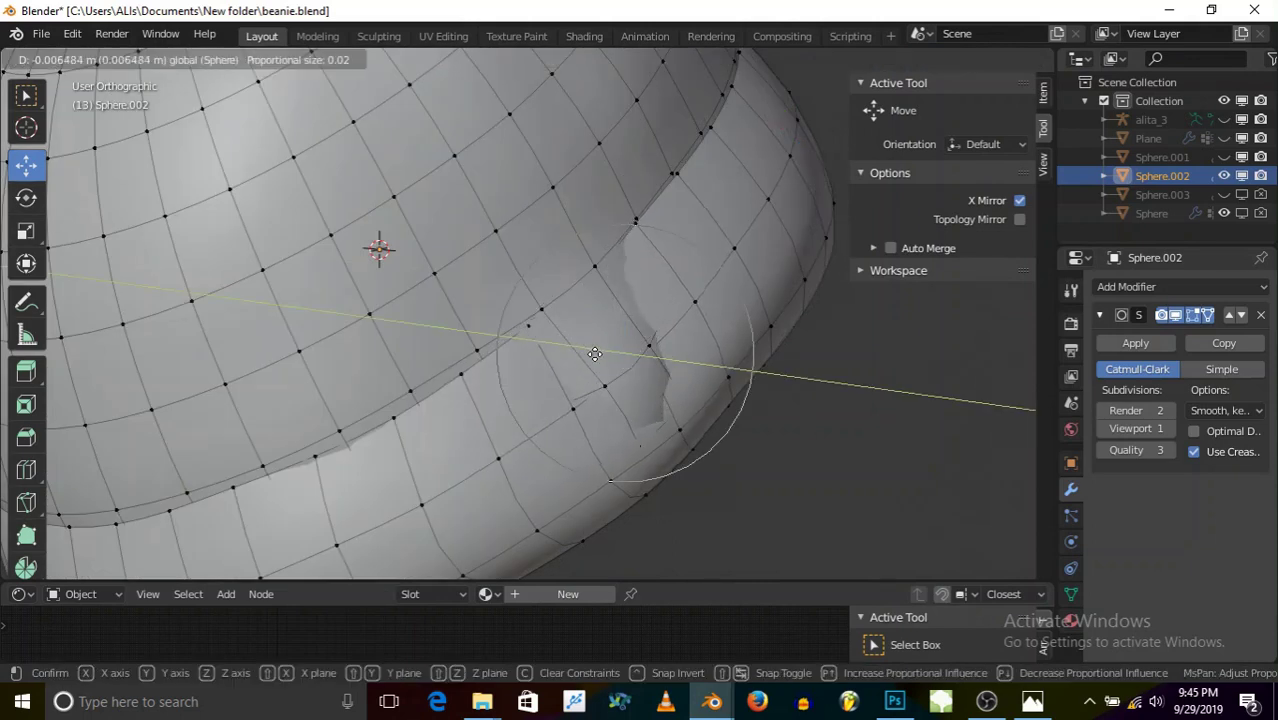
drag(652, 361, 705, 375)
right_click(705, 375)
middle_drag(700, 376, 513, 482)
middle_drag(628, 353, 676, 346)
drag(680, 311, 672, 316)
middle_drag(672, 316, 582, 380)
scroll(699, 356, down, 3)
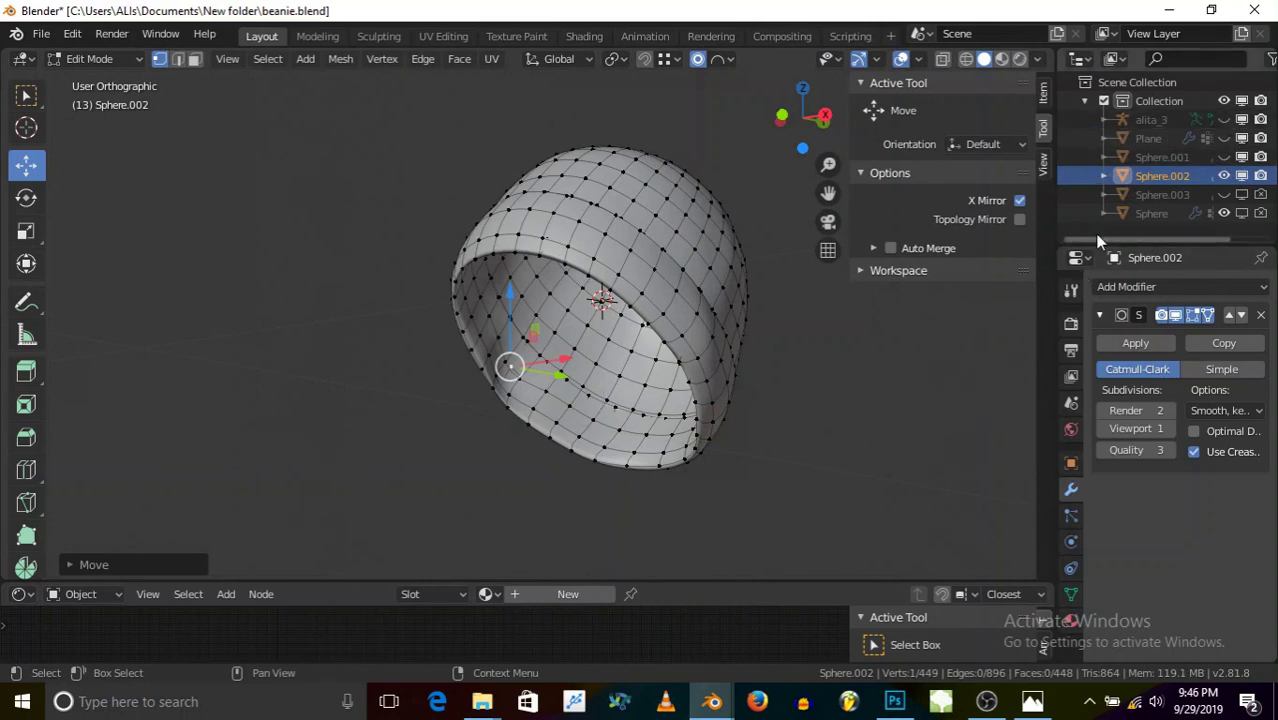
- Expand the alita_3 armature's contents and unhide the alita_3-base head mesh
click(1103, 120)
scroll(1098, 158, down, 3)
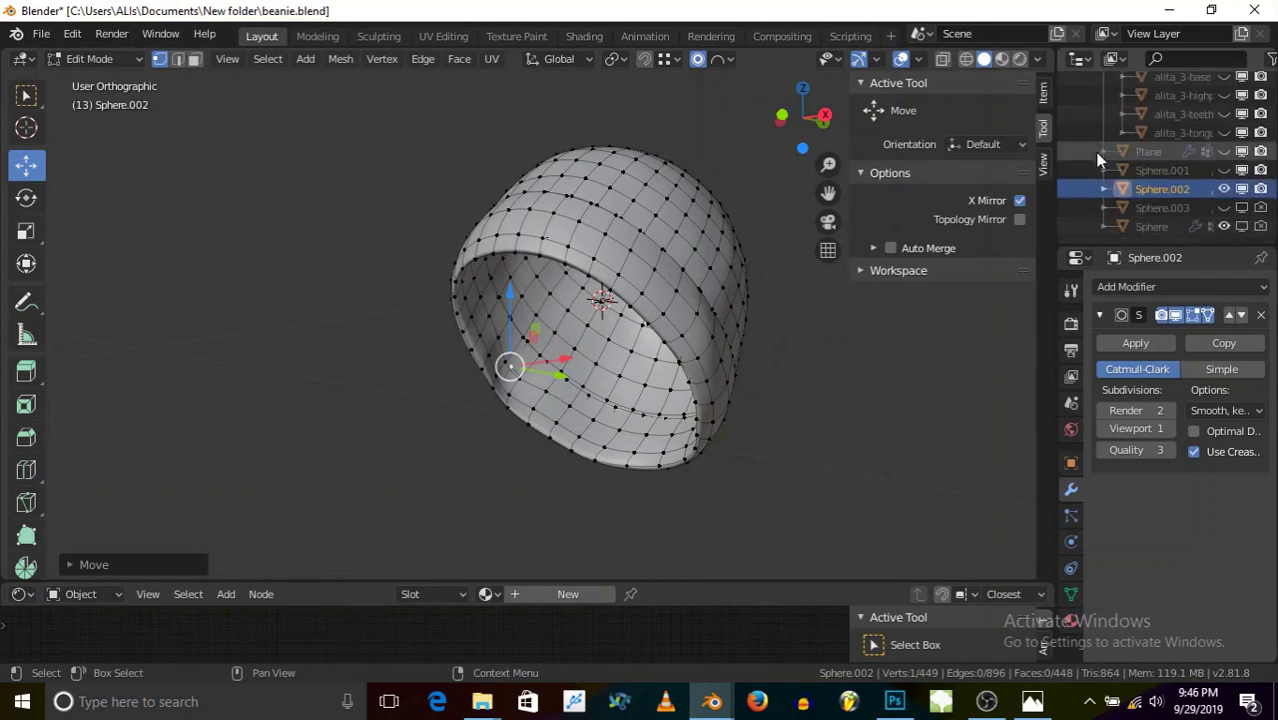
click(1221, 134)
click(1221, 134)
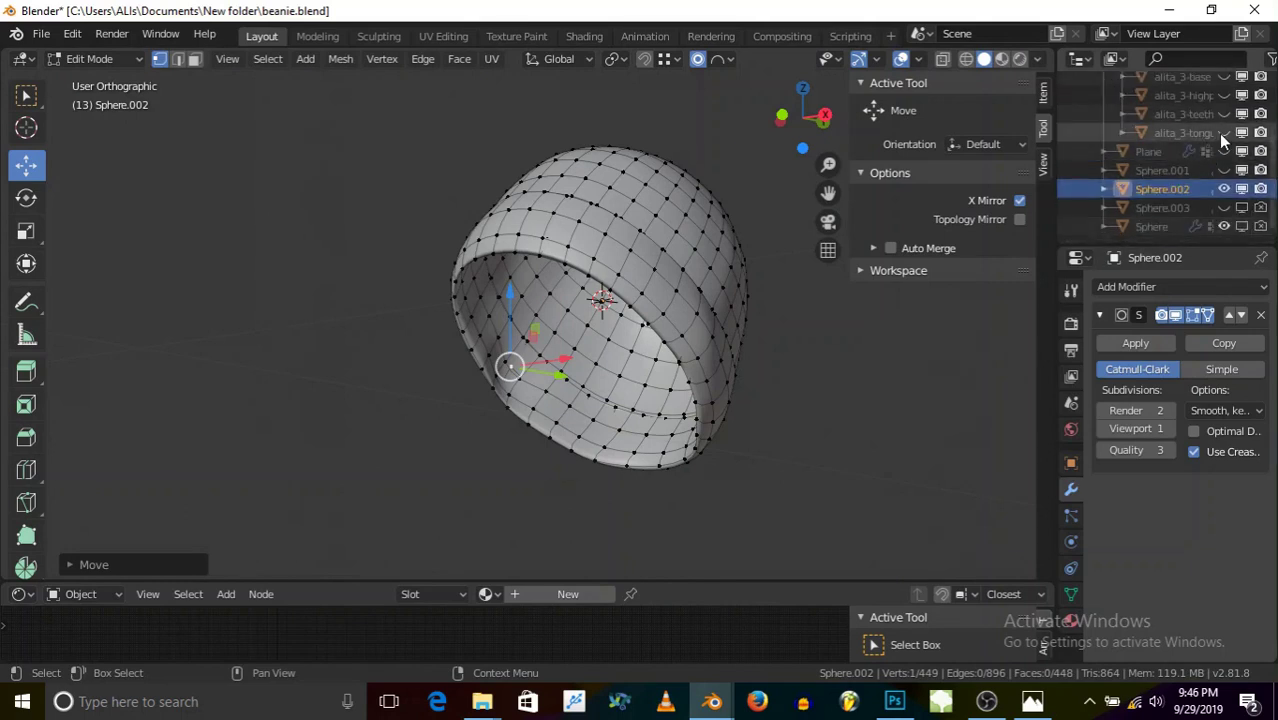
double_click(1223, 114)
click(1224, 97)
click(1224, 95)
click(1224, 95)
scroll(1221, 99, up, 2)
click(1223, 130)
click(1224, 131)
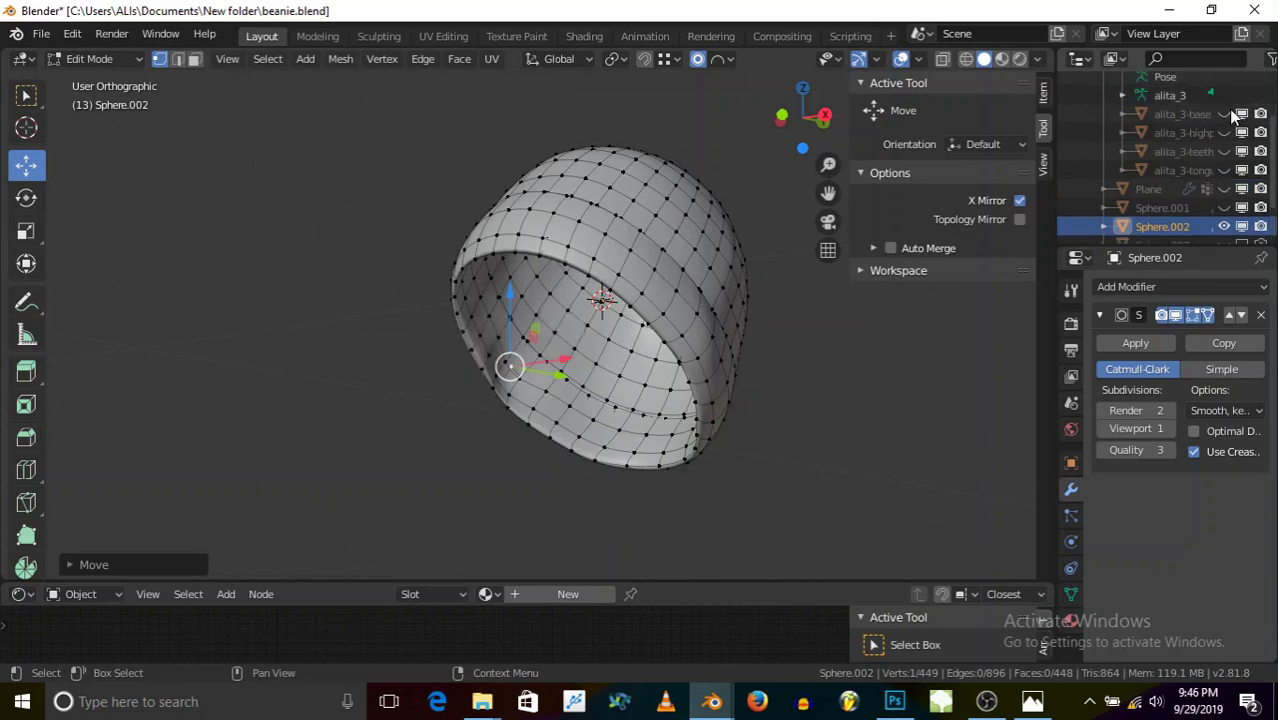
click(1226, 115)
middle_drag(648, 262, 641, 289)
scroll(640, 289, up, 4)
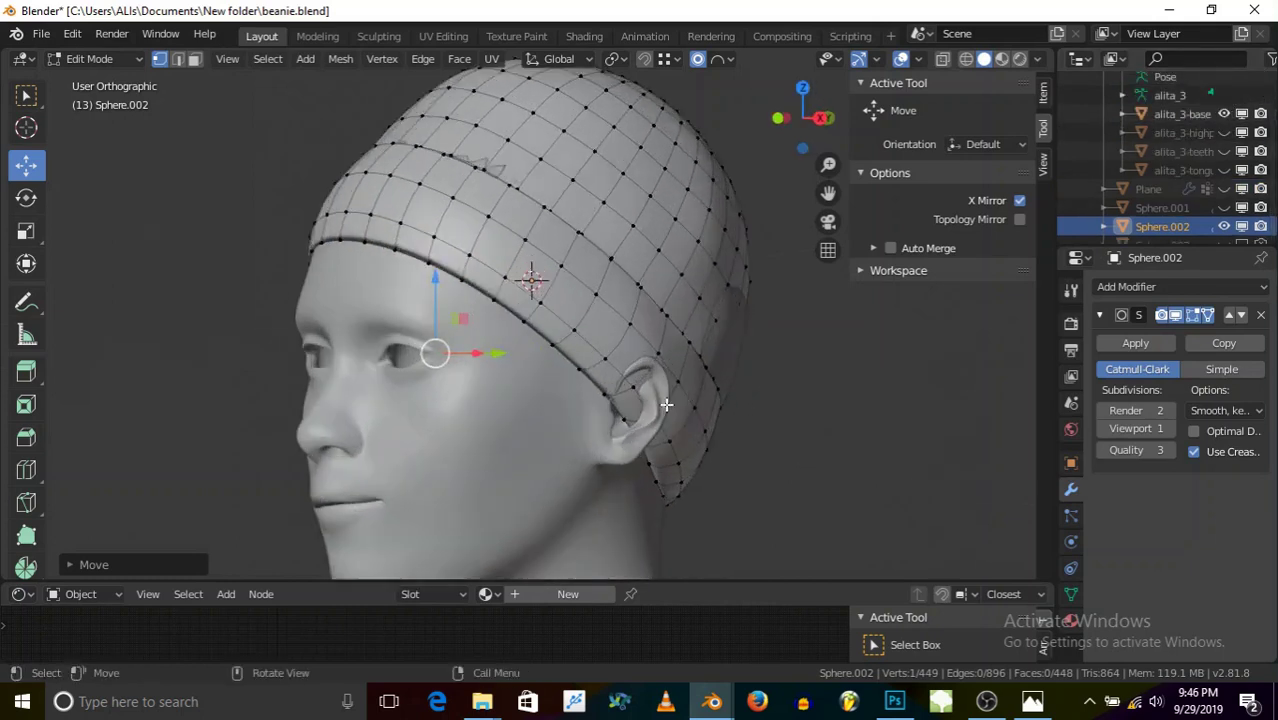
- Reposition the brim's lower-edge vertex beside the ear freely and adjust the edge there along X
middle_drag(636, 416, 747, 385)
key(g)
click(688, 402)
key(g)
key(x)
click(685, 449)
key(g)
key(x)
click(570, 443)
- Shift further lower-edge vertices of the brim around the ear along X
key(g)
key(x)
click(767, 492)
key(g)
key(x)
click(625, 540)
key(g)
key(x)
click(707, 391)
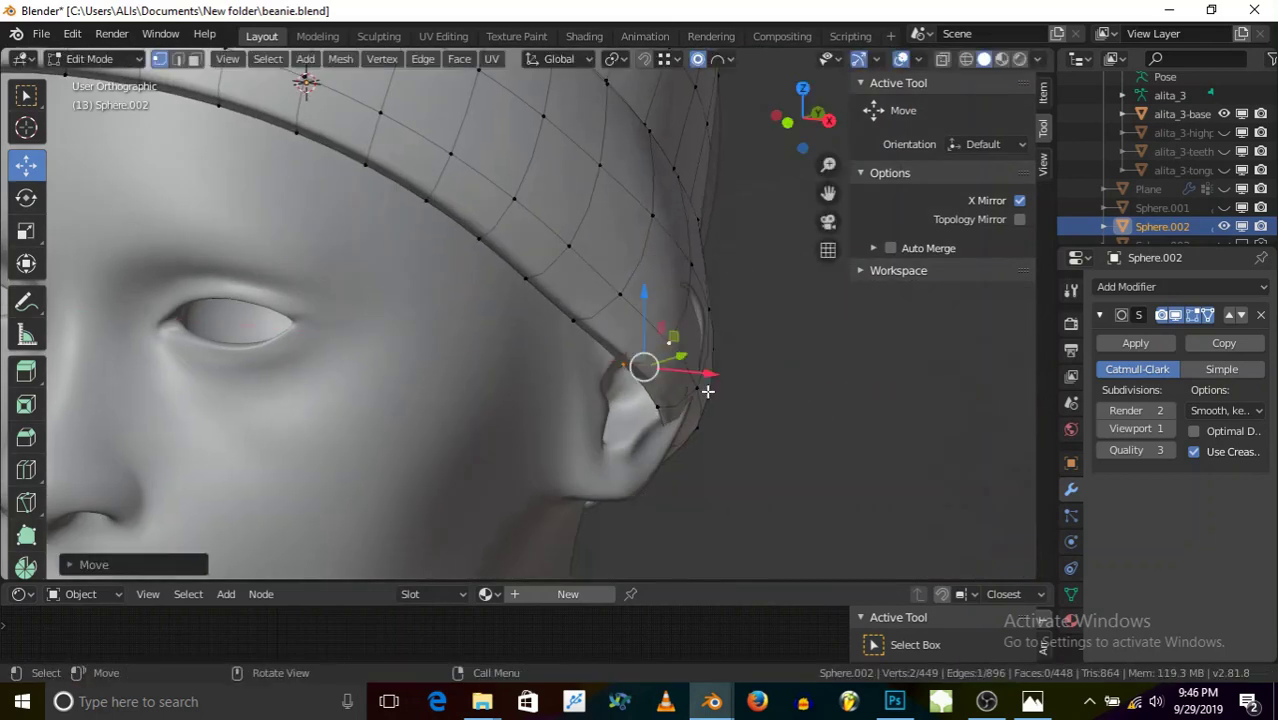
- Try to pull the brim's lower-edge vertices over the ear outward along X with proportional size 0.02
key(g)
key(x)
click(708, 392)
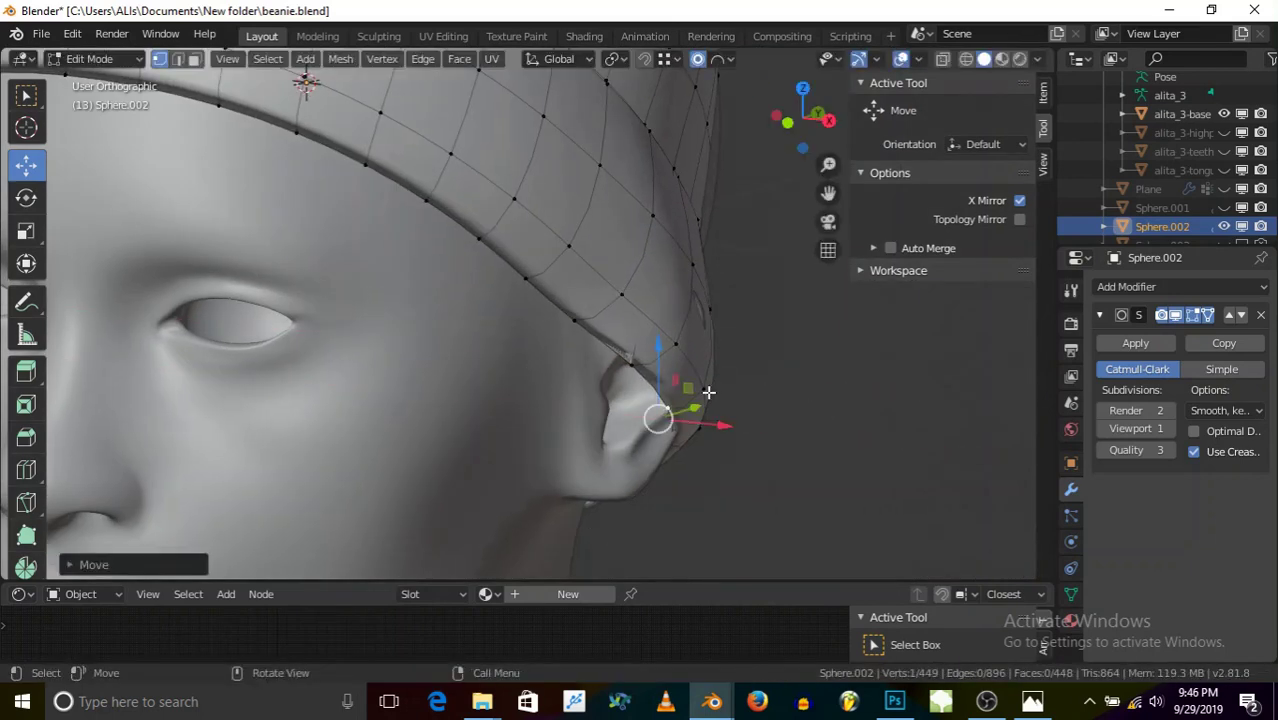
key(g)
key(x)
click(749, 422)
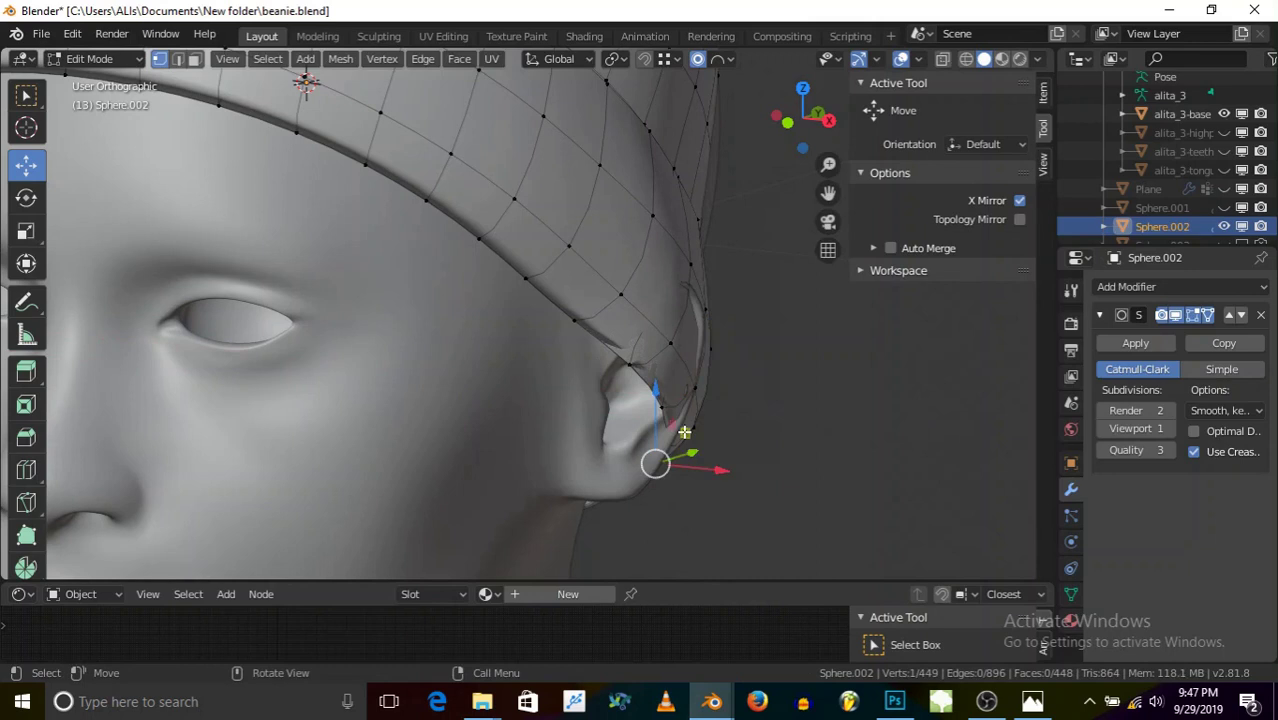
scroll(666, 406, up, 2)
key(g)
key(x)
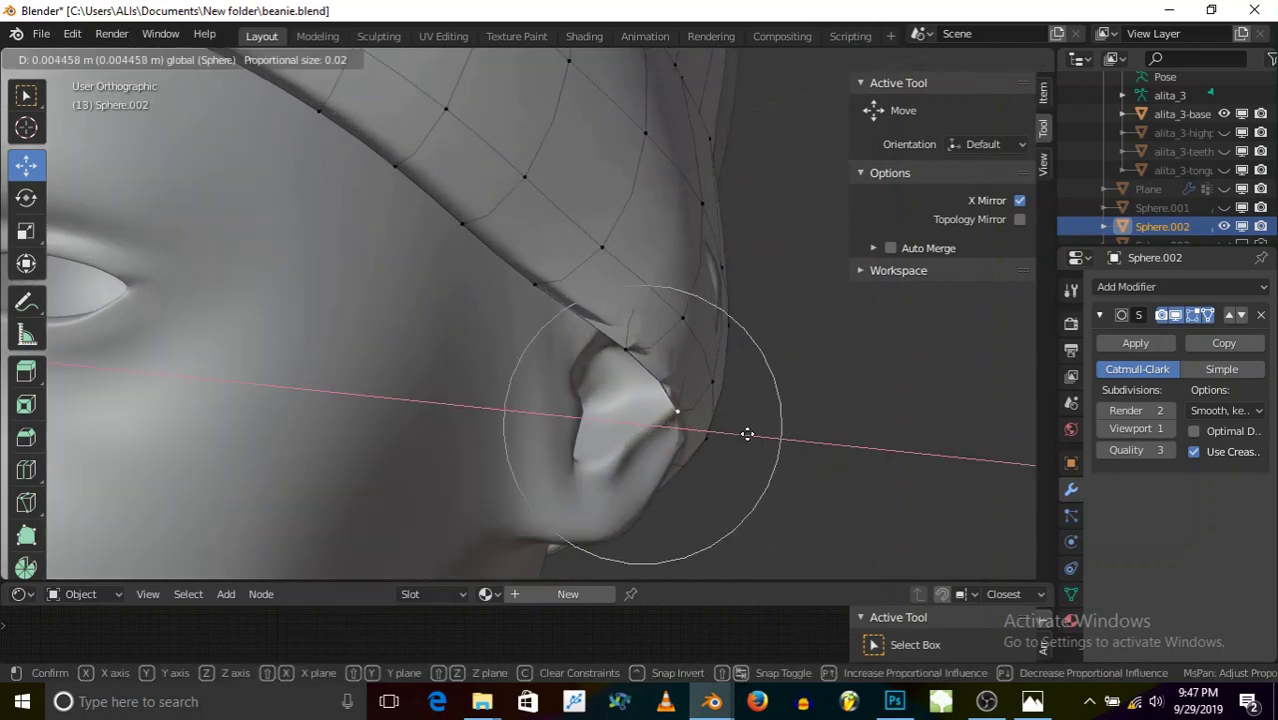
click(754, 436)
- Try to move the brim vertex beside the ear inward along X, and undo the recent vertex moves there
middle_drag(754, 436, 725, 360)
key(g)
key(x)
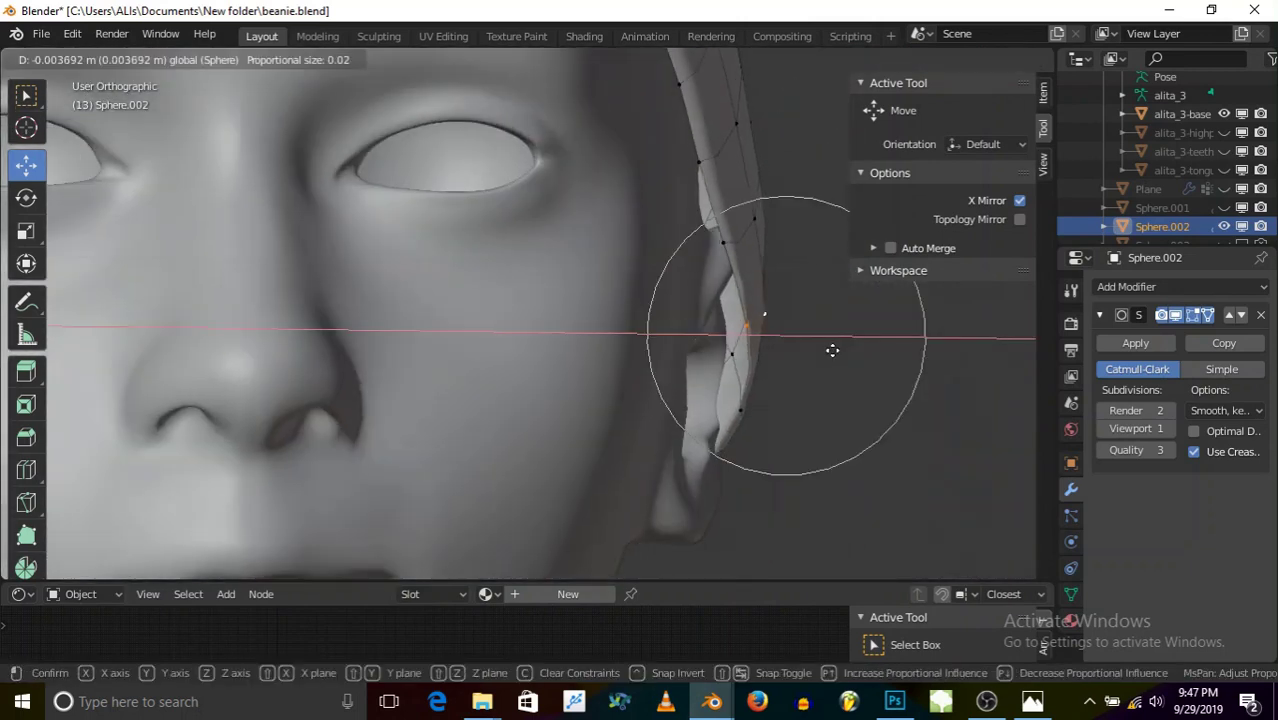
click(814, 354)
middle_drag(814, 354, 813, 288)
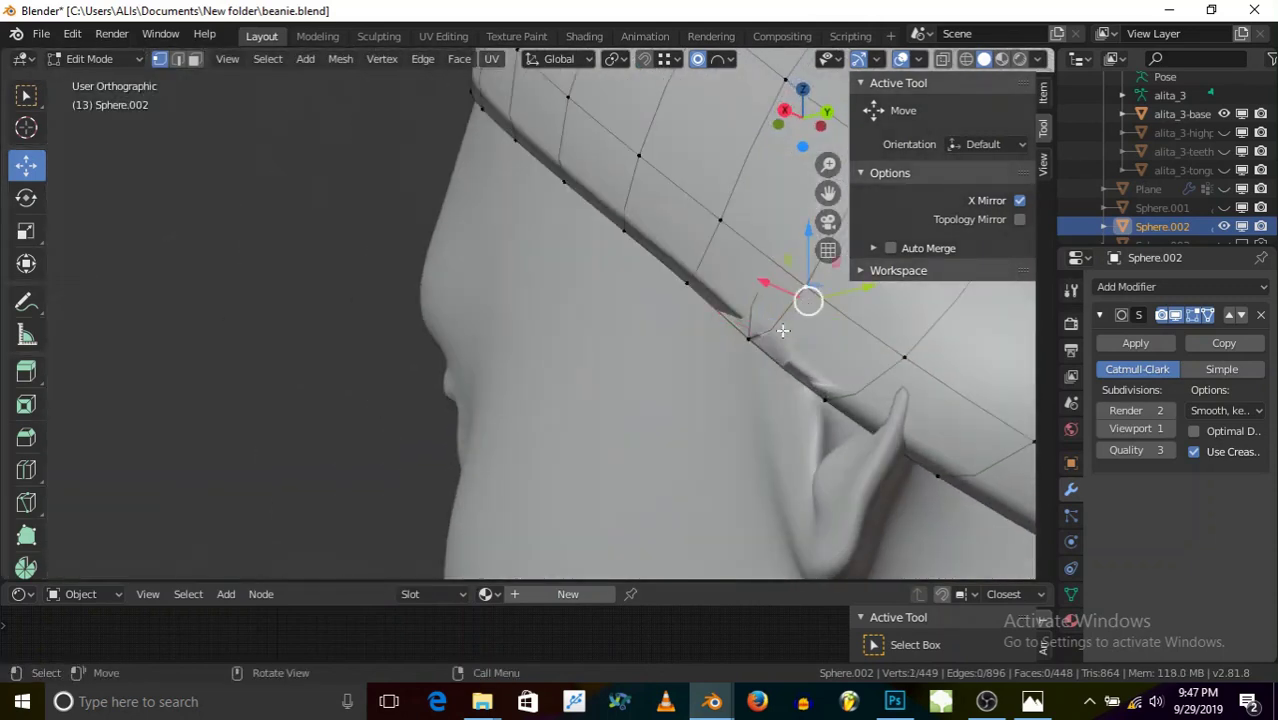
middle_drag(783, 331, 826, 330)
key(ctrl+z)
key(ctrl+z)
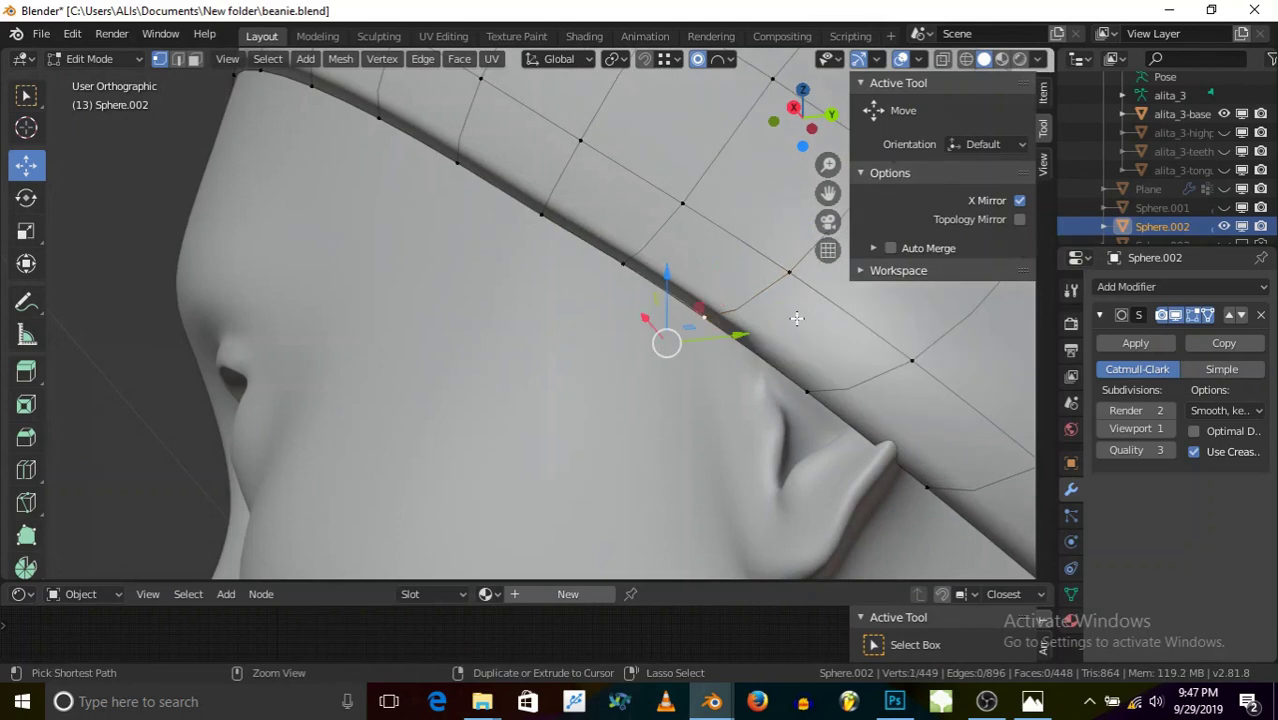
- Move the brim's lower-edge vertex near the ear freely and fine-tune its position along X
middle_drag(800, 308, 751, 347)
key(g)
click(713, 357)
key(g)
key(x)
click(716, 346)
scroll(816, 399, down, 8)
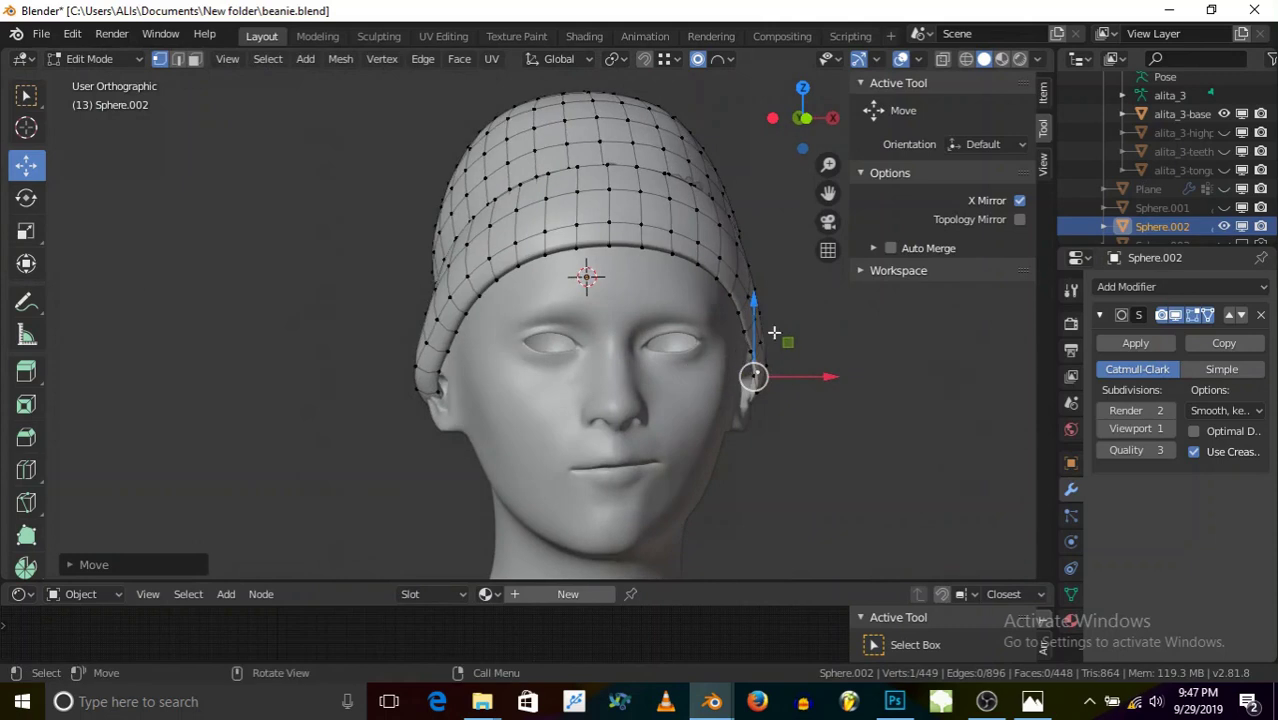
- Pull the brim's lower-edge vertices just in front of the ear outward along X
scroll(790, 355, up, 6)
middle_drag(815, 395, 657, 283)
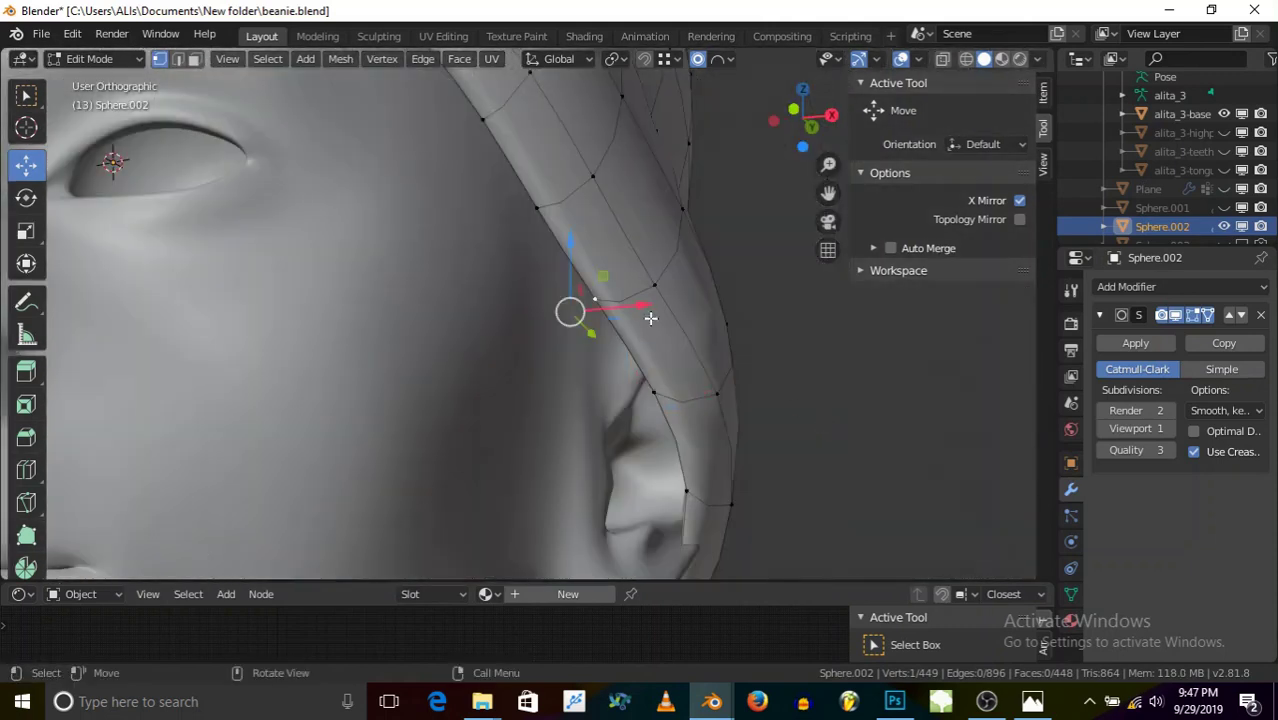
drag(640, 310, 680, 305)
scroll(680, 305, down, 5)
middle_drag(680, 308, 650, 290)
scroll(648, 285, up, 4)
drag(675, 274, 697, 274)
scroll(715, 315, down, 2)
- Adjust the brim's lower-edge vertices over the ear with two small moves
middle_drag(692, 328, 772, 400)
scroll(822, 400, up, 2)
drag(775, 405, 784, 416)
drag(796, 419, 795, 420)
scroll(776, 428, down, 2)
mouse_move(776, 428)
middle_down()
mouse_move(685, 415)
mouse_move(690, 370)
mouse_move(771, 441)
middle_up()
scroll(771, 436, down, 5)
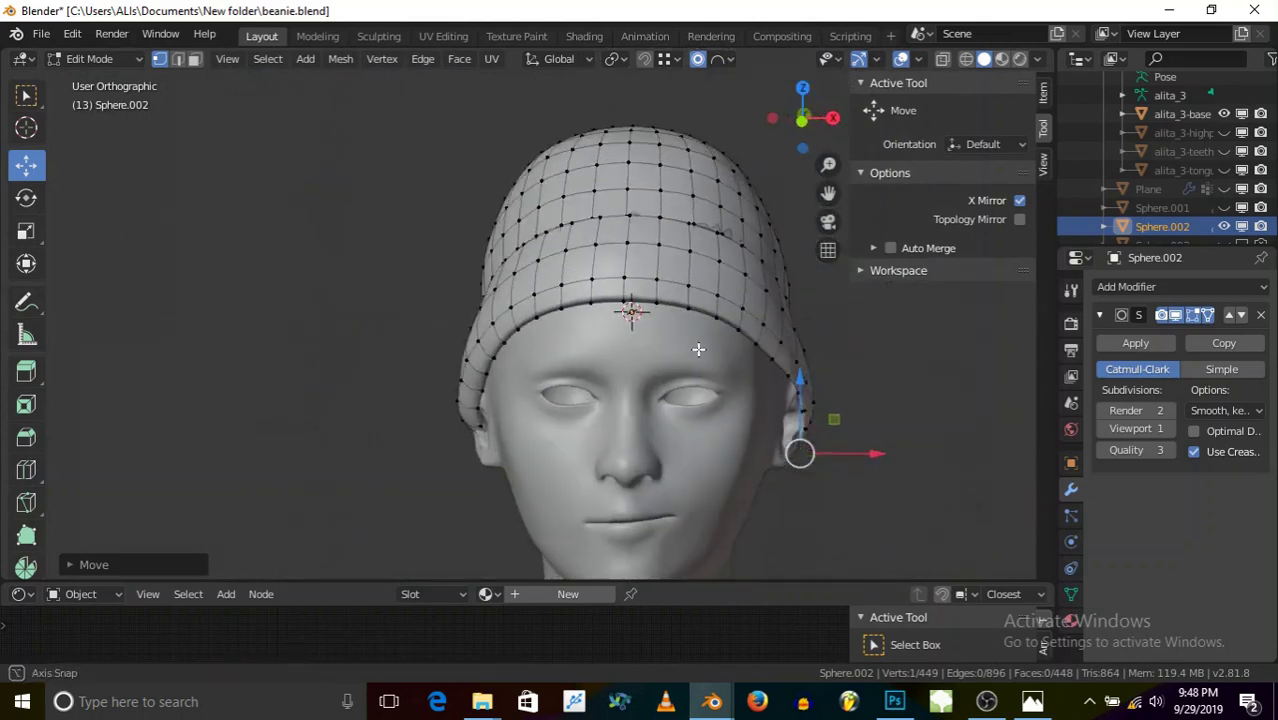
- Turn off X Mirror and check the brim's fit around the back of the head and the opposite ear
scroll(693, 346, down, 2)
scroll(474, 375, up, 4)
middle_drag(497, 421, 745, 399)
scroll(525, 433, down, 4)
middle_drag(808, 425, 662, 386)
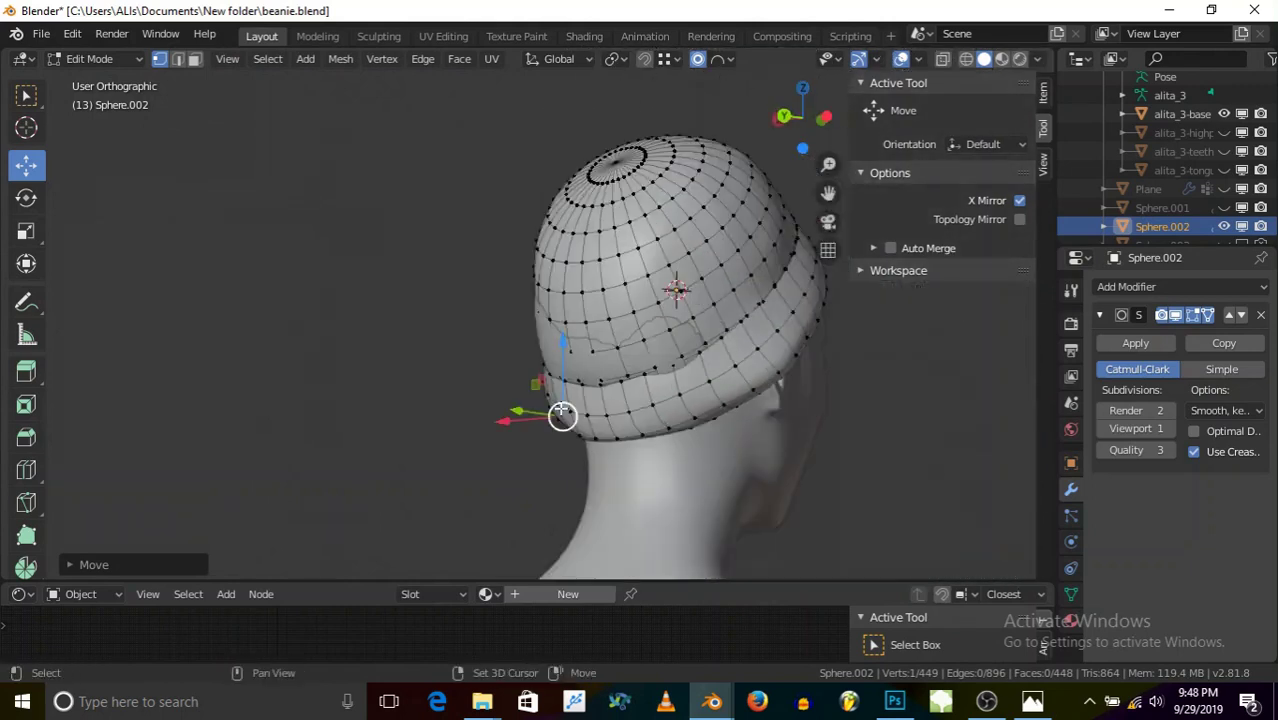
scroll(630, 340, up, 4)
middle_drag(688, 434, 548, 416)
scroll(648, 437, down, 3)
scroll(458, 401, down, 3)
scroll(625, 440, up, 7)
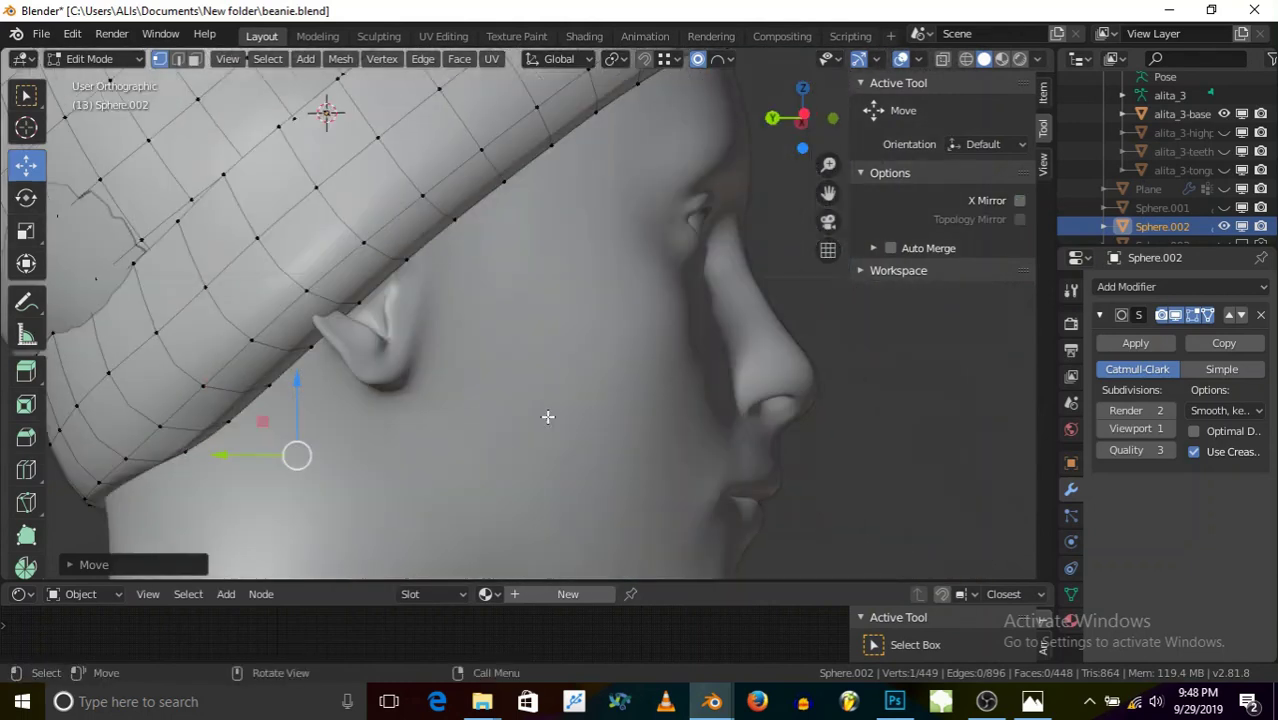
scroll(347, 262, down, 2)
middle_drag(345, 277, 300, 275)
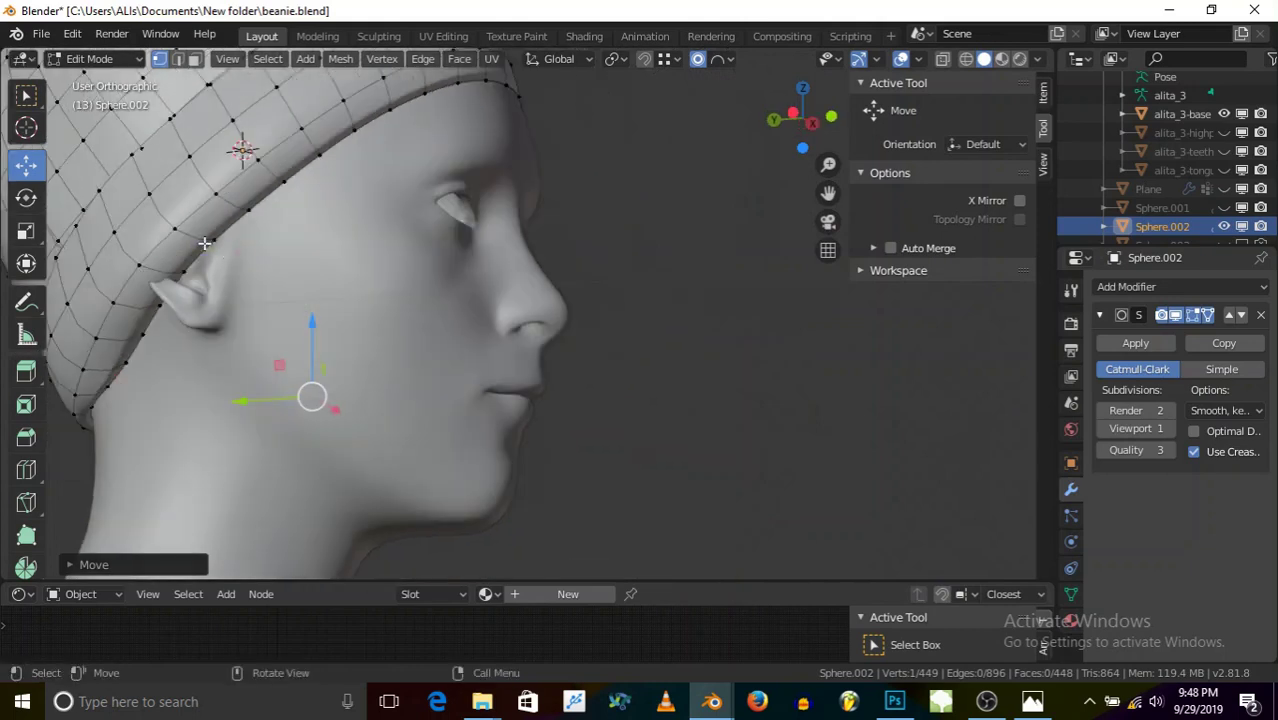
- Move the brim's lower-edge vertex above the ear freely outward from the head
click(207, 245)
scroll(310, 281, down, 3)
middle_drag(280, 357, 200, 363)
scroll(285, 248, up, 5)
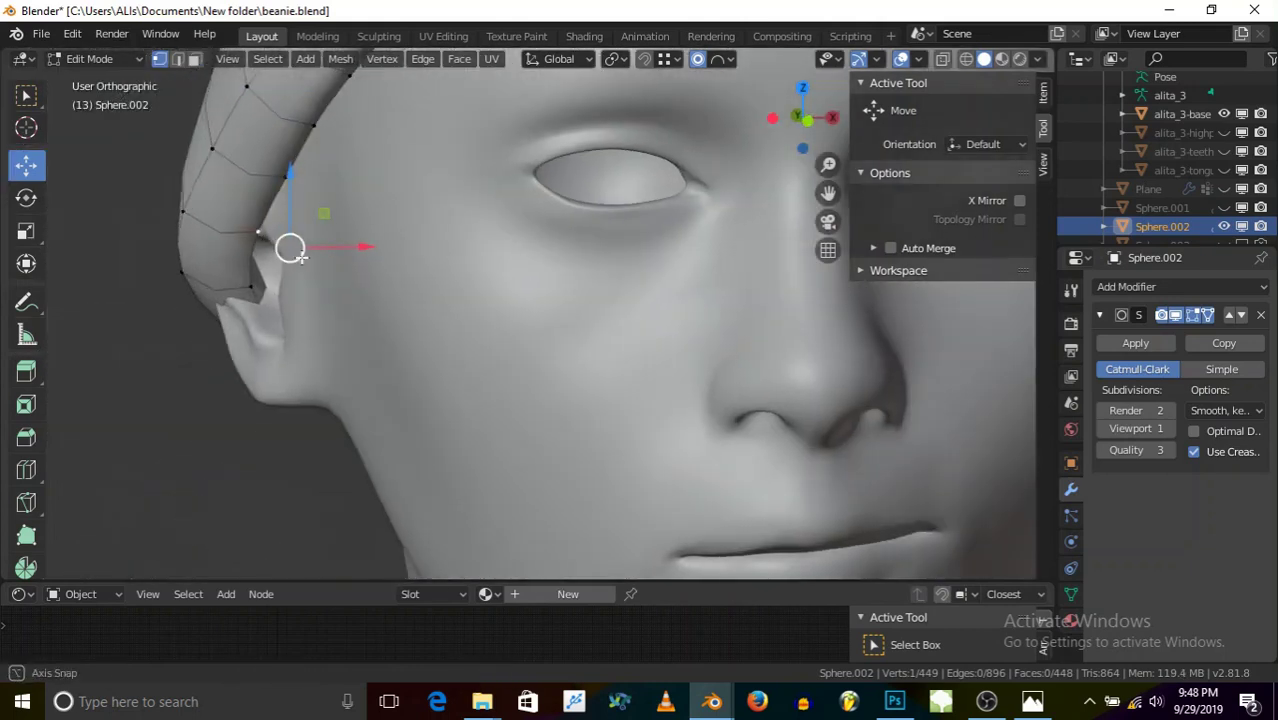
key(g)
click(333, 253)
- Shift the neighbouring lower-edge vertex over the ear outward along X in two small moves
click(252, 292)
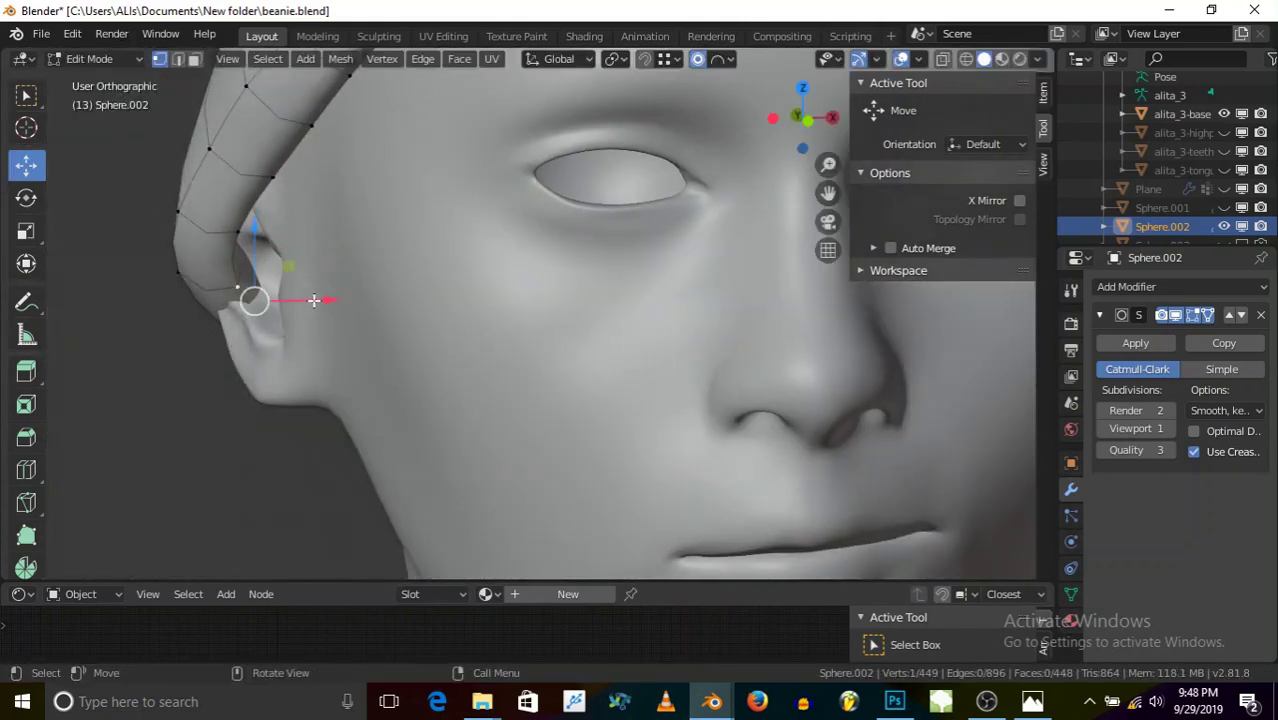
key(g)
key(x)
click(258, 300)
middle_drag(258, 300, 140, 259)
mouse_move(258, 299)
mouse_down()
mouse_move(217, 301)
mouse_move(248, 299)
mouse_up()
- Reposition the brim's lower-edge vertices at the upper rim of the ear with two free moves
mouse_move(248, 299)
middle_down()
mouse_move(175, 268)
mouse_move(260, 286)
middle_up()
click(240, 249)
key(g)
click(260, 286)
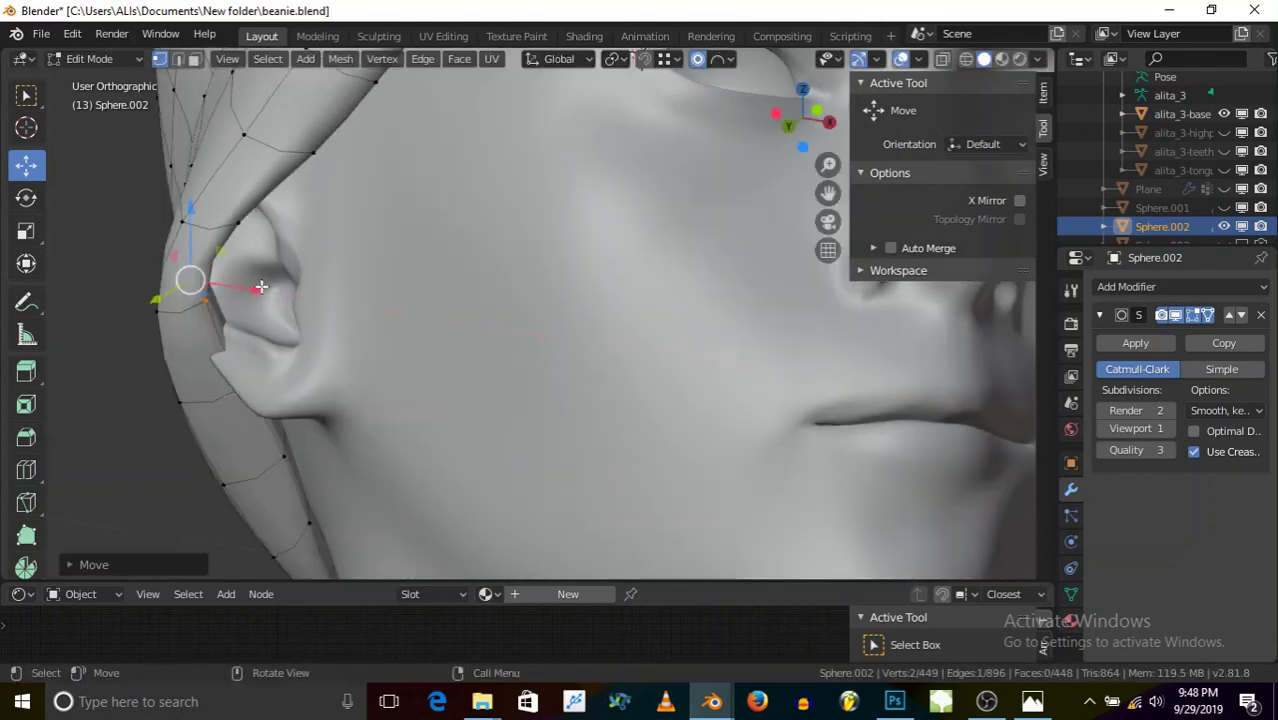
middle_drag(262, 240, 345, 237)
key(g)
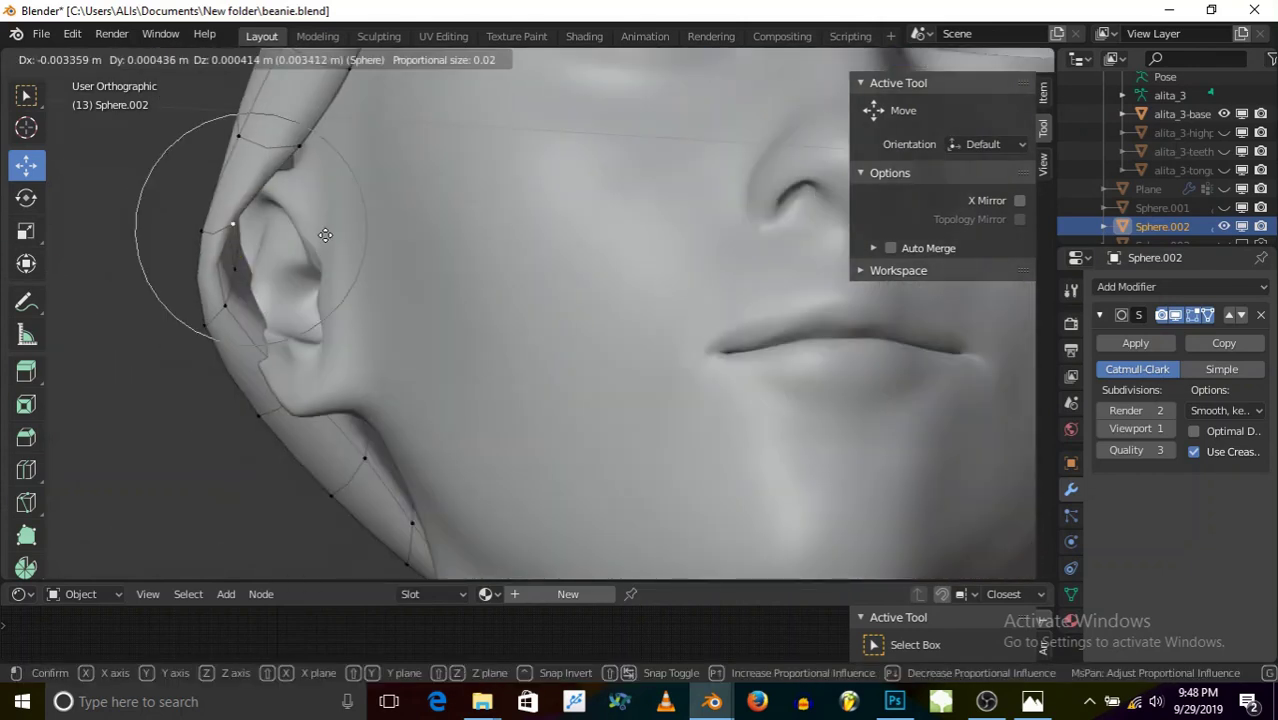
click(326, 236)
- Move the brim's lower-edge vertex behind the ear along X
middle_drag(285, 280, 208, 331)
click(203, 429)
middle_drag(222, 412, 213, 440)
key(g)
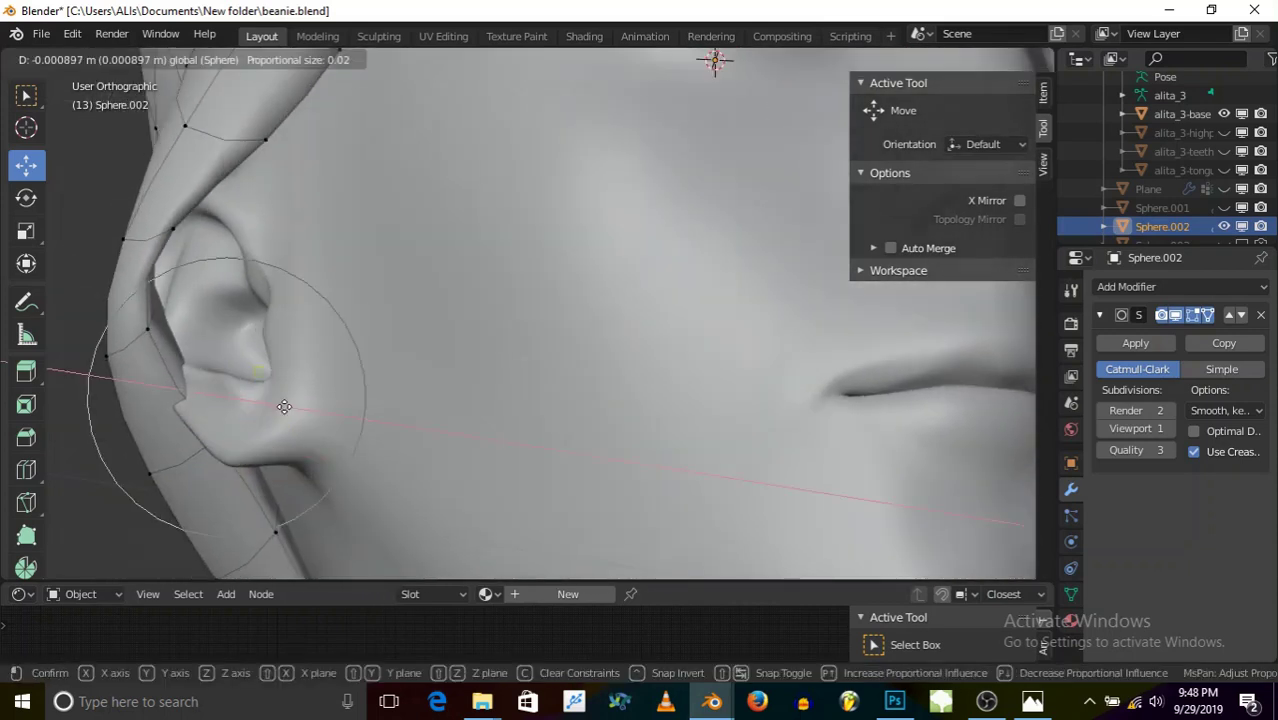
key(x)
click(220, 415)
- Pull two more lower-edge brim vertices, at and just in front of the ear's top, outward along X
middle_drag(220, 415, 360, 396)
middle_drag(208, 292, 187, 245)
click(232, 222)
drag(304, 227, 262, 224)
middle_drag(260, 224, 270, 229)
click(244, 161)
drag(316, 184, 240, 204)
middle_drag(190, 340, 184, 360)
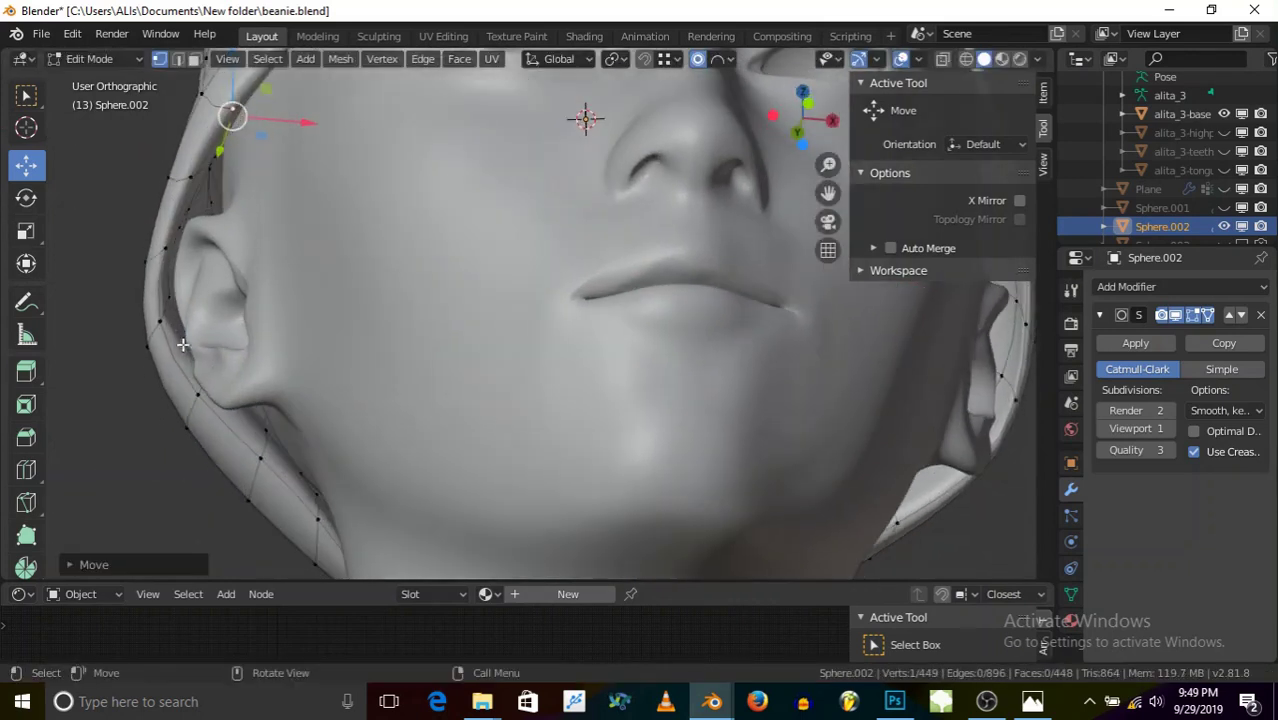
- Pull the brim's lower-edge vertex beside the back of the ear outward along X
click(219, 386)
drag(276, 401, 240, 398)
scroll(249, 399, down, 4)
scroll(249, 399, up, 3)
middle_drag(267, 413, 385, 437)
scroll(312, 343, down, 3)
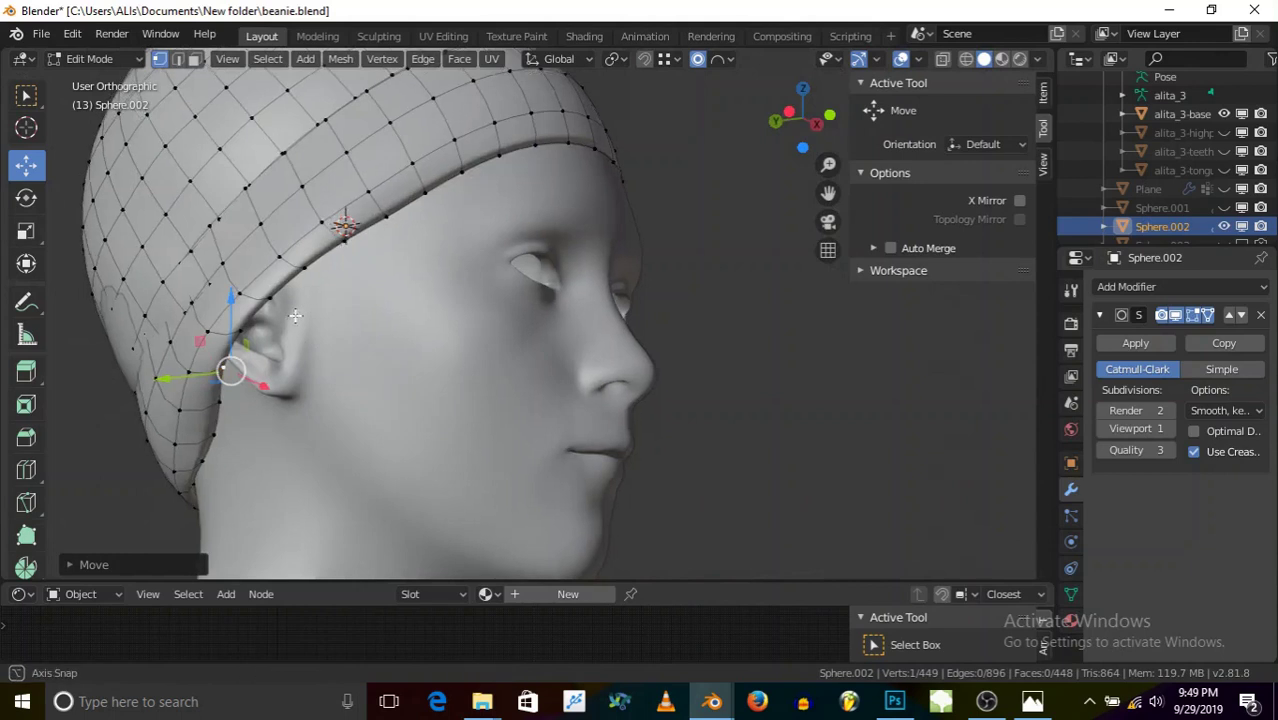
- Push two brim vertices beside the top of the ear inward toward the head along X
middle_drag(302, 312, 174, 365)
scroll(205, 330, up, 5)
click(238, 347)
drag(316, 371, 377, 373)
middle_drag(235, 290, 217, 251)
click(289, 200)
drag(346, 216, 398, 235)
- Bring the brim vertices in front of the ear closer to the head along X
scroll(350, 260, down, 4)
mouse_move(347, 270)
middle_down()
mouse_move(431, 302)
mouse_move(354, 262)
middle_up()
scroll(375, 211, up, 3)
mouse_move(381, 271)
mouse_down()
mouse_move(428, 221)
mouse_move(468, 228)
mouse_up()
scroll(324, 140, up, 1)
click(347, 195)
middle_drag(468, 228, 355, 221)
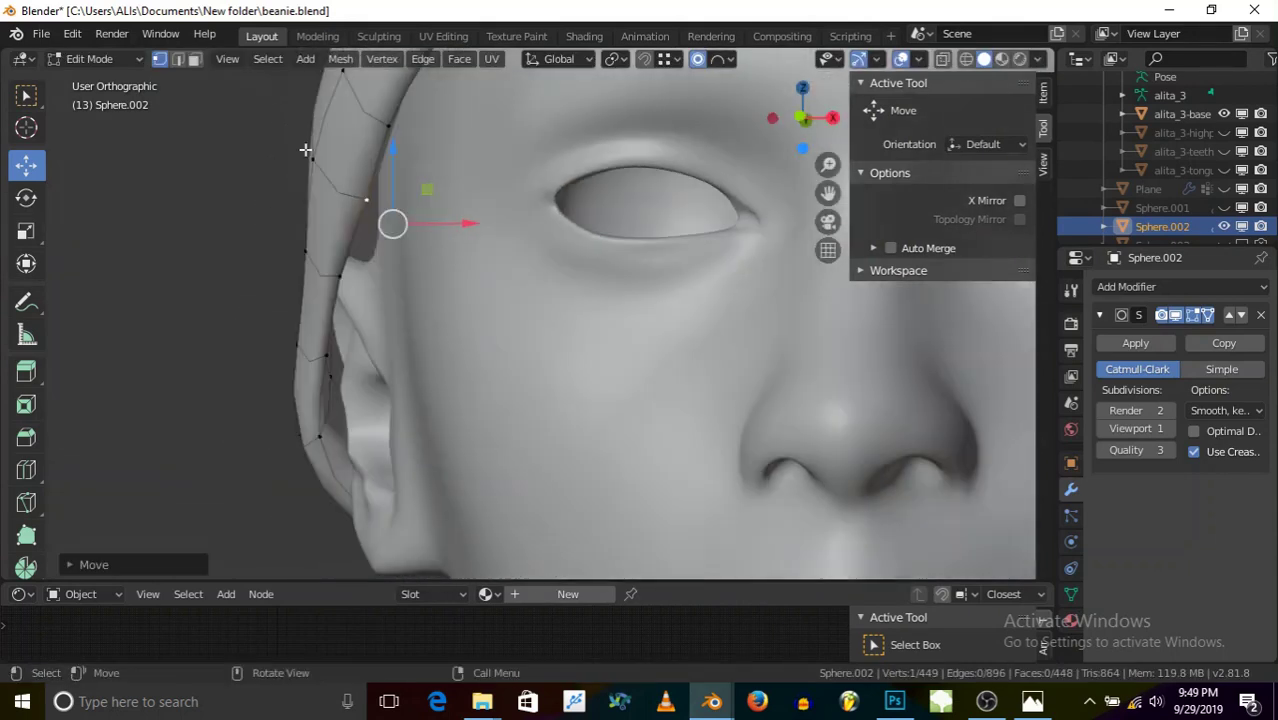
drag(348, 162, 379, 173)
scroll(374, 200, down, 3)
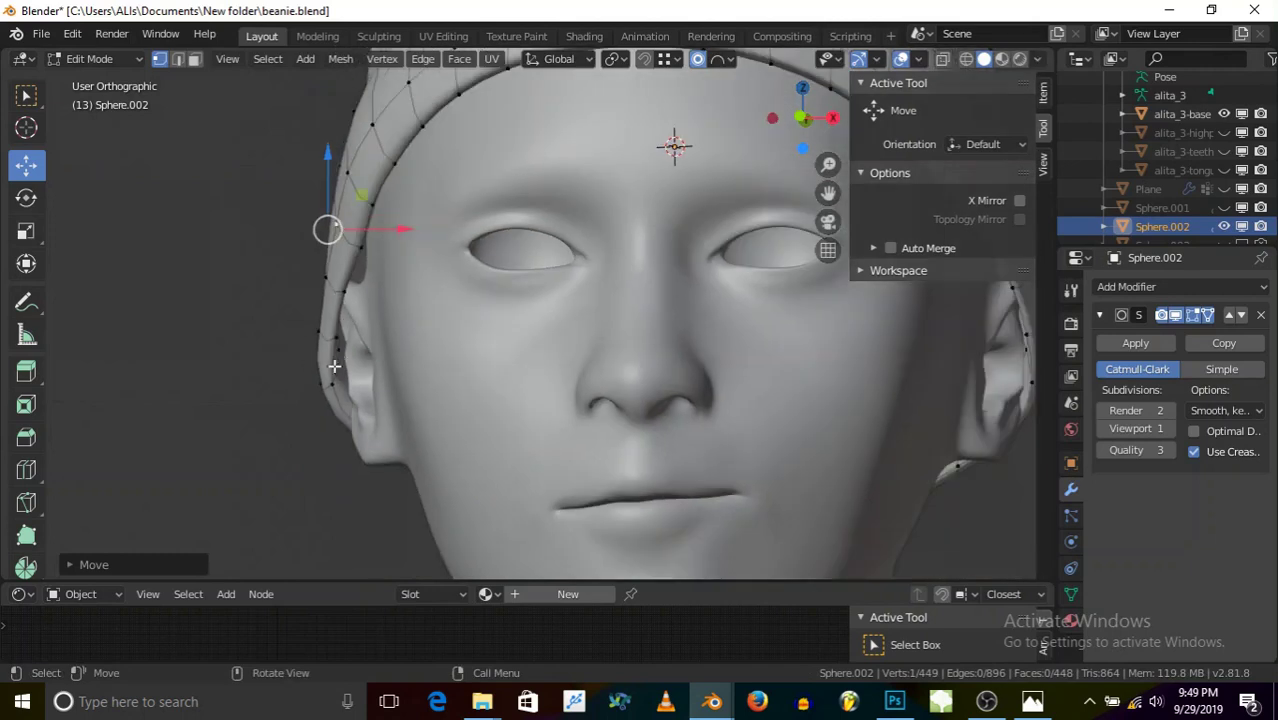
- Move two neighbouring brim vertices over the opposite ear slightly inward along X
middle_drag(352, 358, 479, 368)
scroll(330, 372, down, 3)
middle_drag(268, 373, 307, 402)
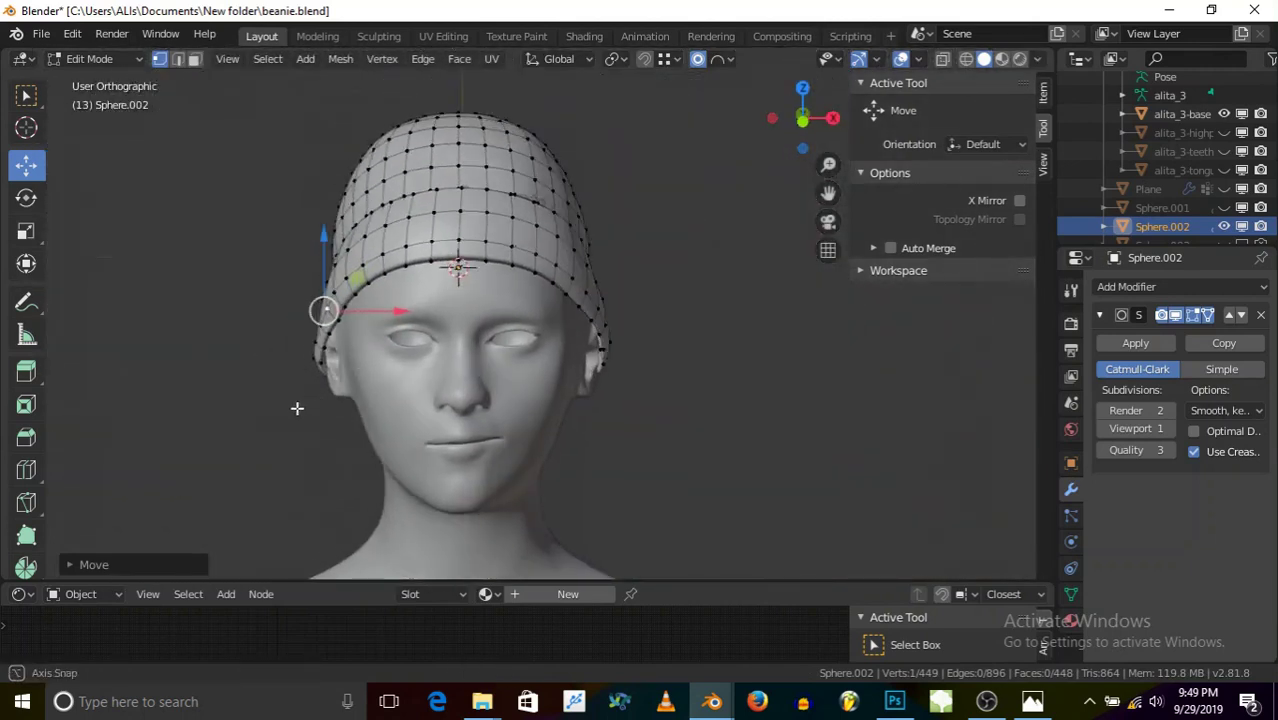
scroll(630, 337, up, 6)
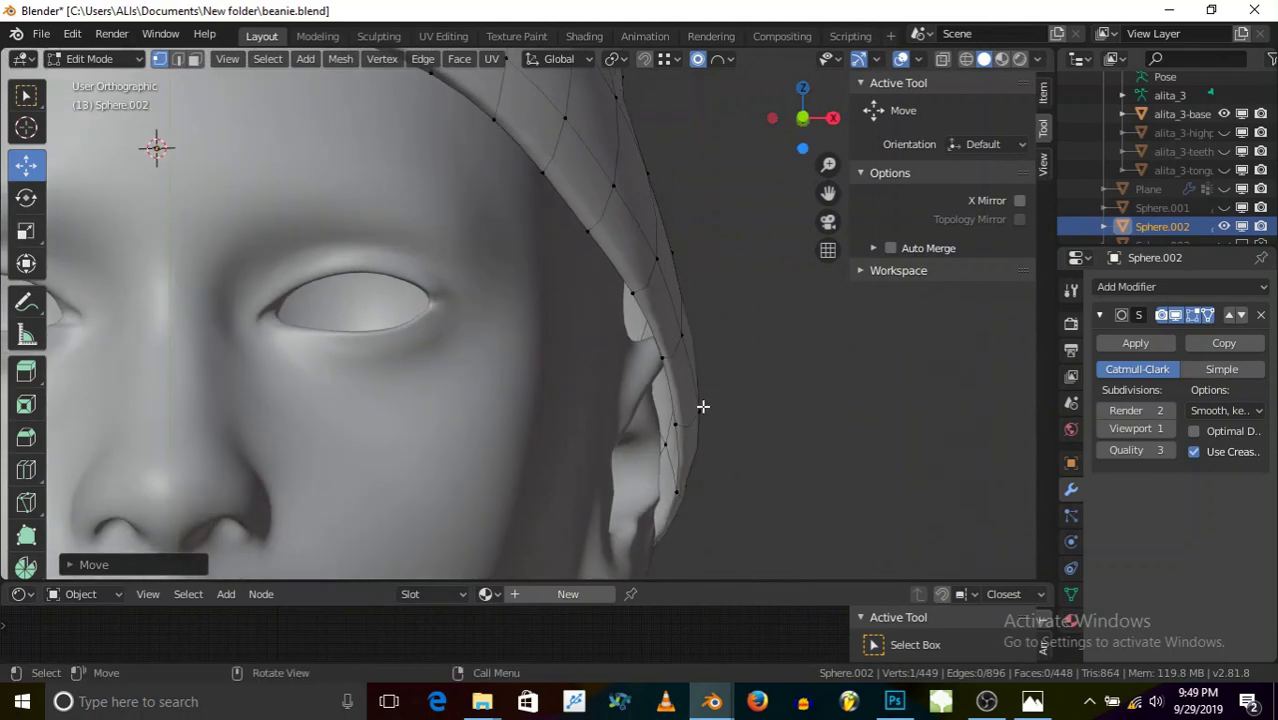
click(703, 406)
shift+click(675, 424)
drag(754, 423, 741, 421)
scroll(750, 390, down, 5)
middle_drag(393, 338, 408, 357)
- Adjust the first brim vertex beside the gap at the back of the head
scroll(408, 357, down, 4)
middle_drag(330, 362, 533, 356)
scroll(460, 320, up, 2)
middle_drag(380, 389, 403, 396)
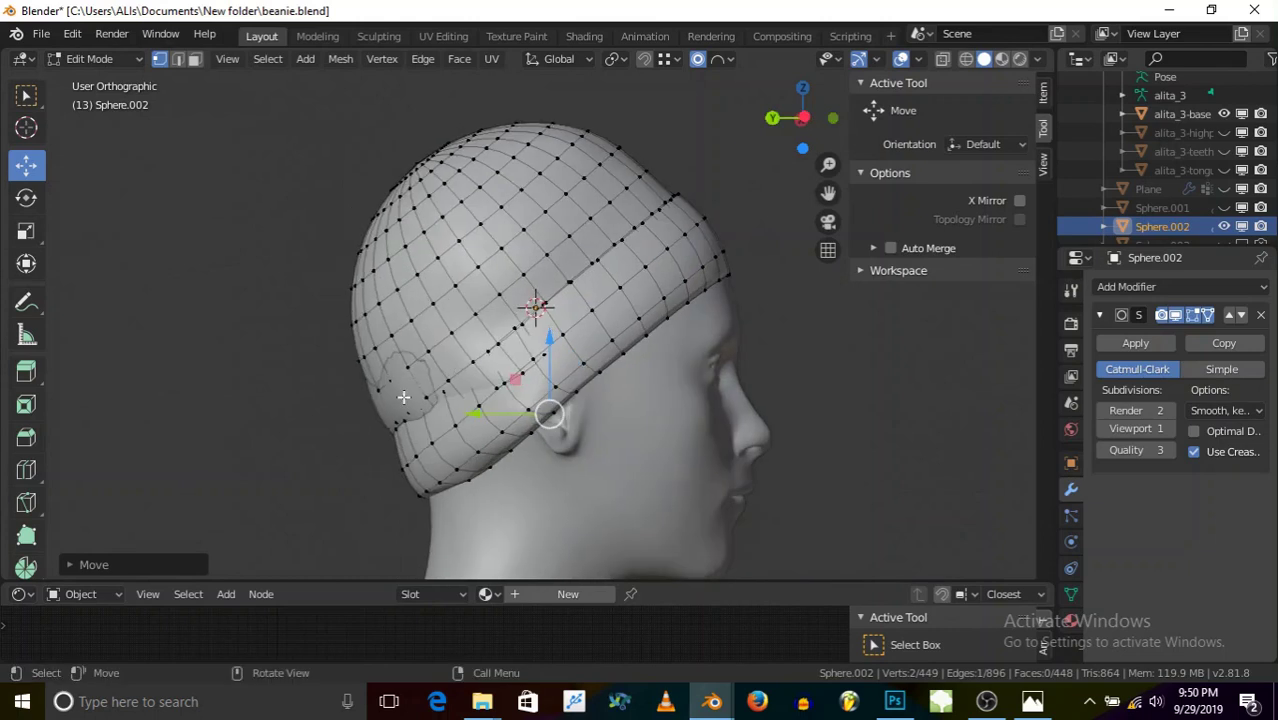
scroll(404, 396, up, 1)
middle_drag(511, 358, 662, 374)
scroll(641, 306, up, 3)
scroll(607, 329, down, 1)
click(636, 369)
drag(575, 367, 591, 346)
- Reposition the vertices where the brim's upper edge meets the gap behind the ear
scroll(613, 365, up, 4)
click(599, 402)
drag(525, 392, 489, 451)
click(563, 421)
click(546, 446)
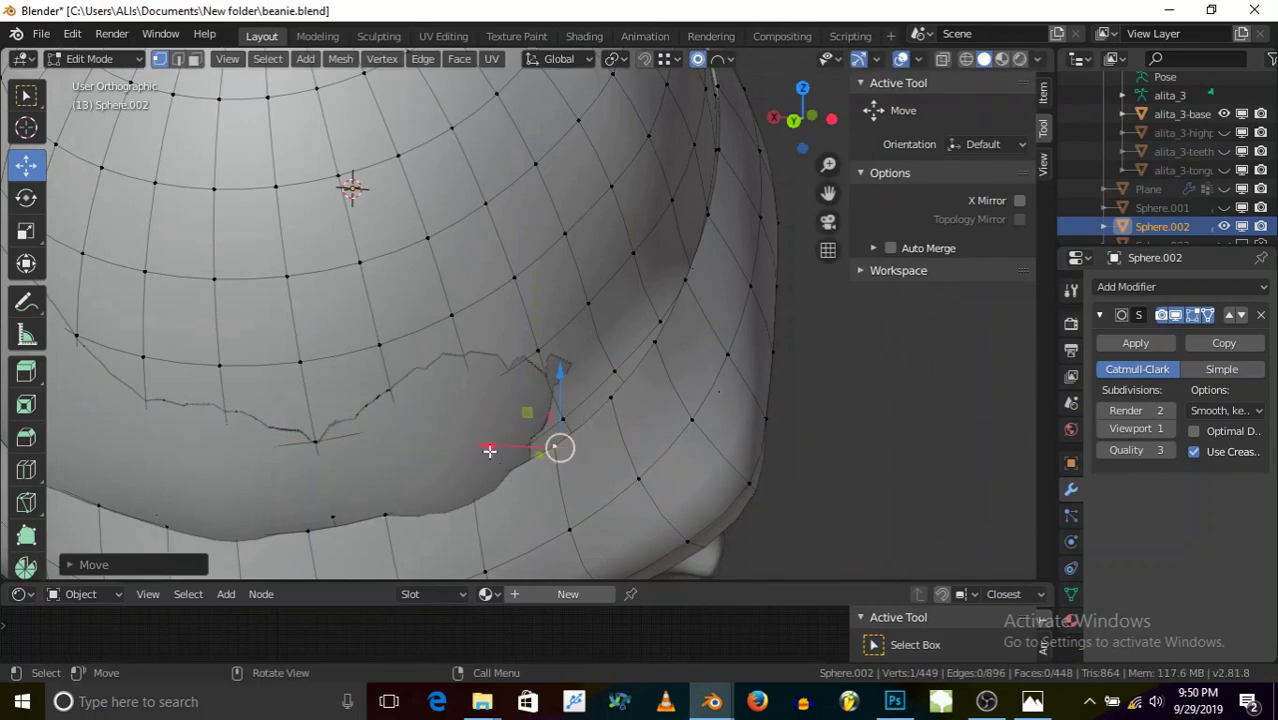
click(470, 508)
drag(413, 478, 420, 482)
middle_drag(480, 488, 426, 513)
- Shift the upper-edge brim vertices along the back of the head to even out the fold
drag(425, 512, 331, 523)
click(382, 504)
middle_drag(355, 481, 391, 448)
click(396, 446)
drag(360, 452, 322, 474)
middle_drag(322, 474, 355, 465)
- Nudge the next upper-edge brim vertex at the back and fine-tune its position along Y
click(303, 456)
drag(380, 452, 398, 460)
middle_drag(398, 460, 445, 417)
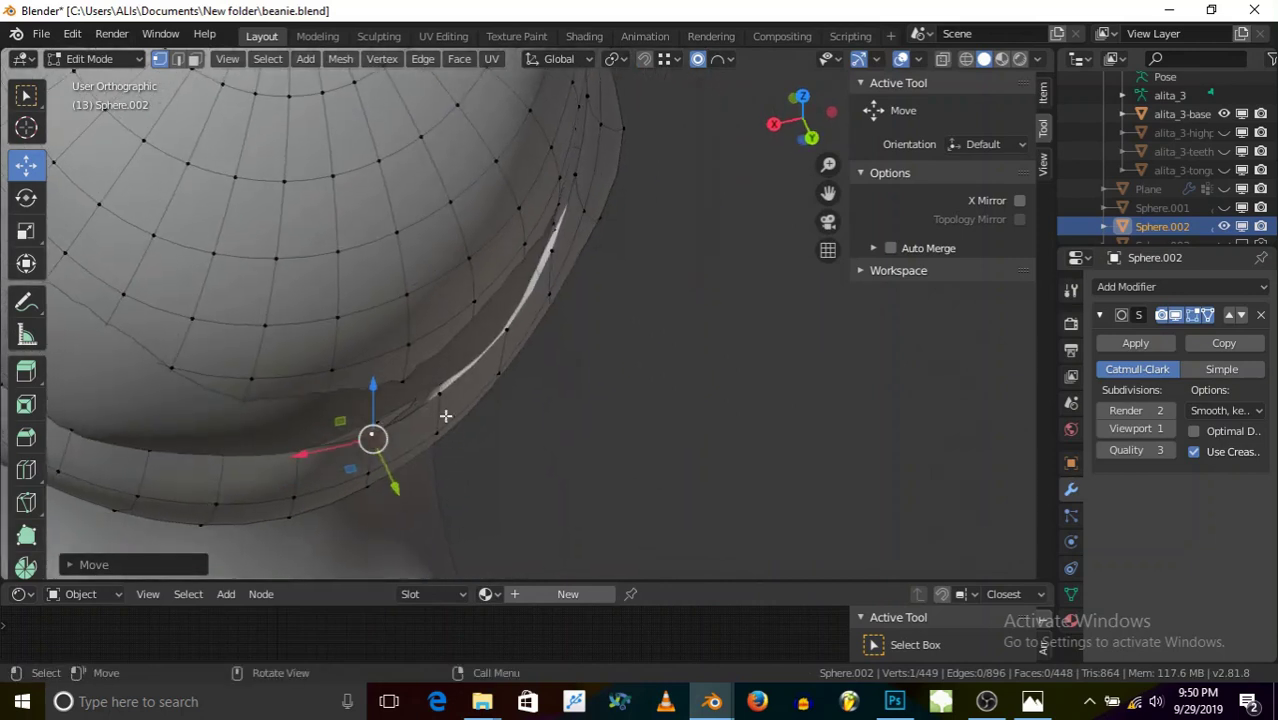
drag(397, 489, 394, 484)
- Move two consecutive upper-edge vertices at the back of the brim along Y
click(232, 463)
middle_drag(230, 461, 171, 459)
drag(190, 488, 172, 499)
middle_drag(180, 466, 232, 424)
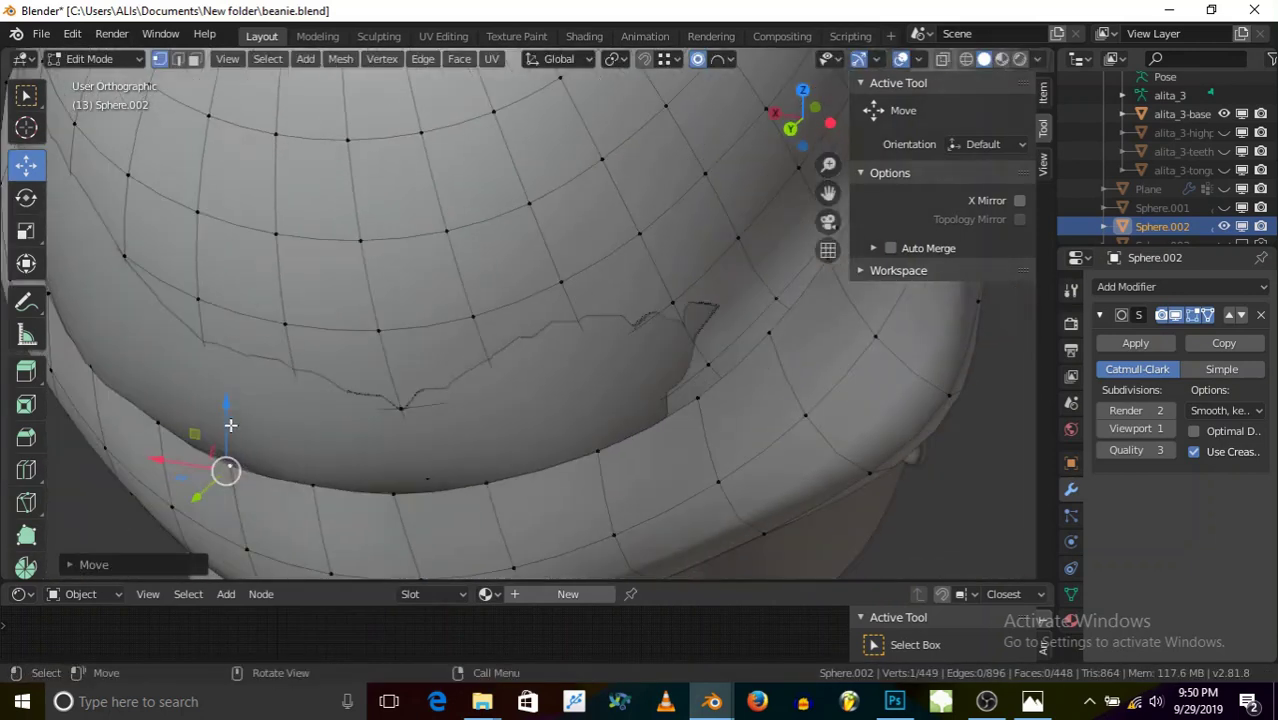
click(152, 416)
mouse_move(147, 430)
mouse_down()
mouse_move(125, 451)
mouse_move(148, 428)
mouse_up()
- Move the upper-edge brim vertices farther around the opposite side, finishing with a small outward shift along X
middle_drag(148, 428, 270, 386)
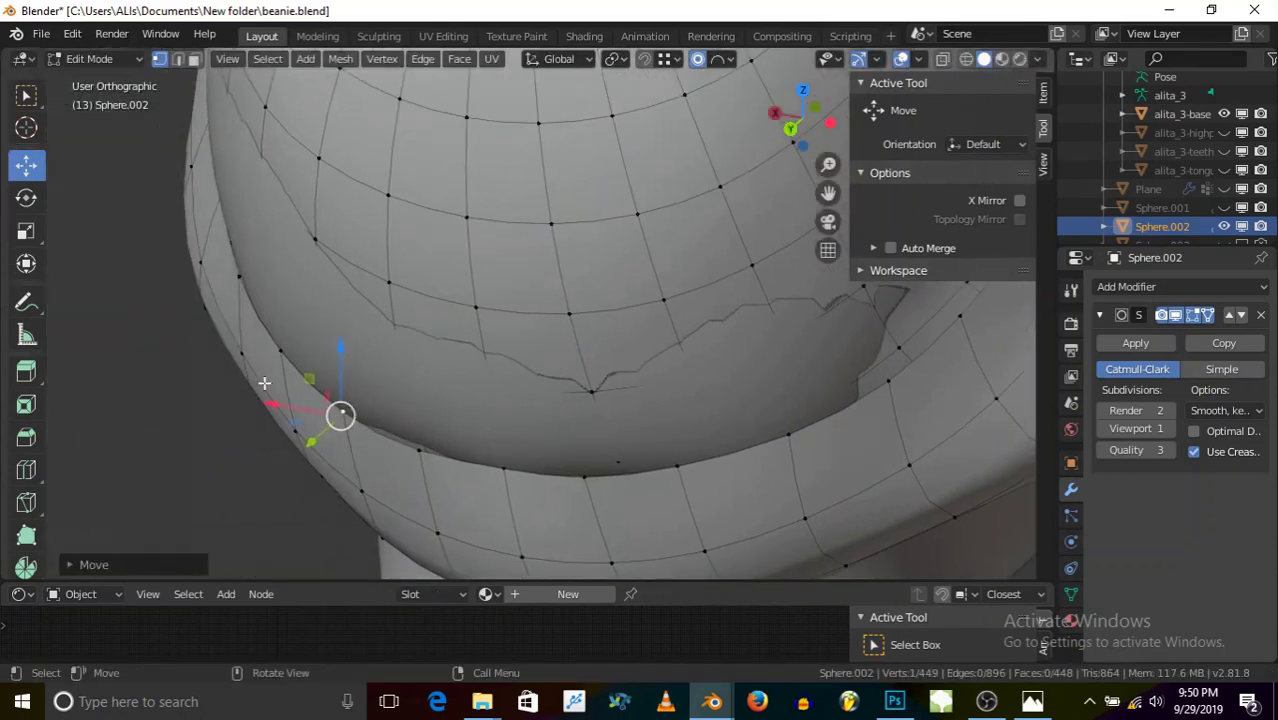
drag(279, 364, 197, 306)
middle_drag(197, 306, 284, 256)
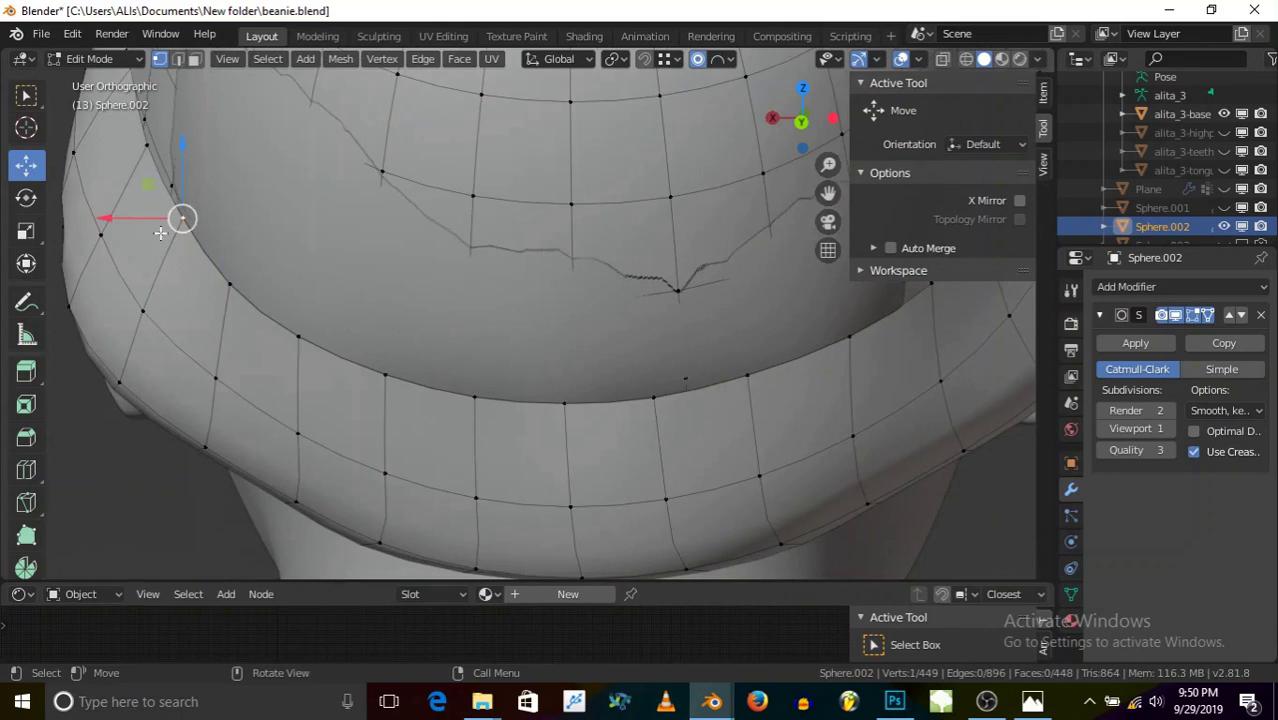
middle_drag(160, 233, 134, 282)
drag(111, 215, 95, 214)
- Check the beanie's fit and the remaining brim gaps from the back, sides and front
scroll(310, 398, down, 4)
middle_drag(279, 419, 419, 311)
scroll(375, 320, down, 4)
middle_drag(354, 348, 379, 320)
scroll(379, 320, up, 2)
middle_drag(456, 375, 367, 348)
middle_drag(142, 243, 362, 414)
scroll(403, 368, down, 1)
scroll(362, 412, up, 2)
middle_drag(275, 387, 405, 385)
scroll(241, 369, up, 4)
scroll(241, 369, down, 5)
middle_drag(329, 420, 191, 403)
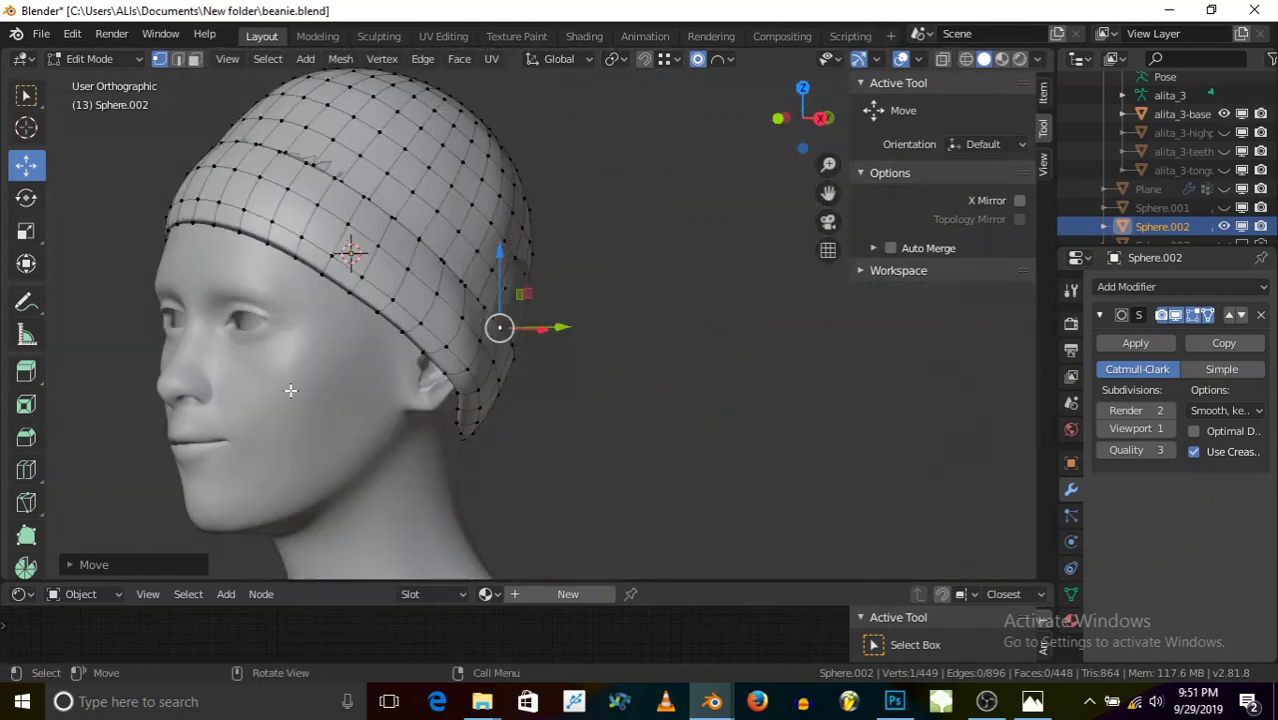
- Nudge a vertex on the brim's upper edge near the forehead along Y where the surfaces intersect
middle_drag(412, 92, 341, 125)
scroll(356, 112, up, 3)
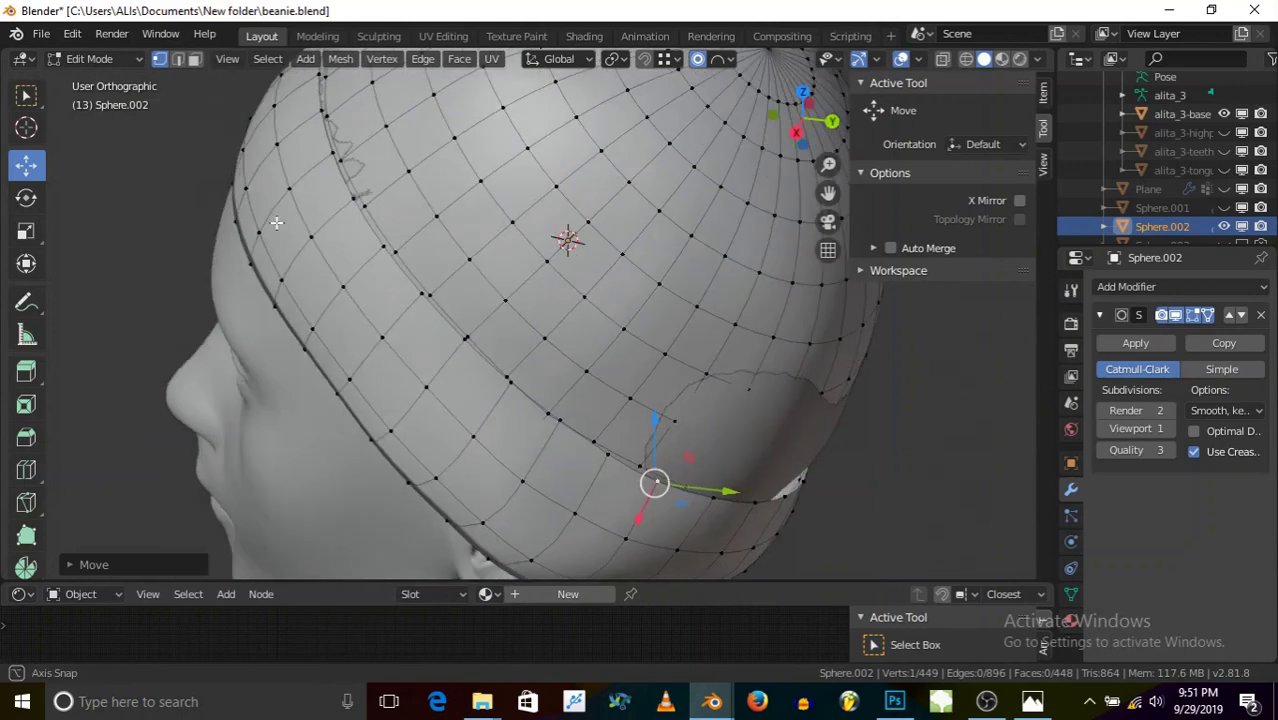
scroll(340, 126, up, 3)
shift+middle_drag(409, 231, 374, 258)
drag(379, 231, 371, 228)
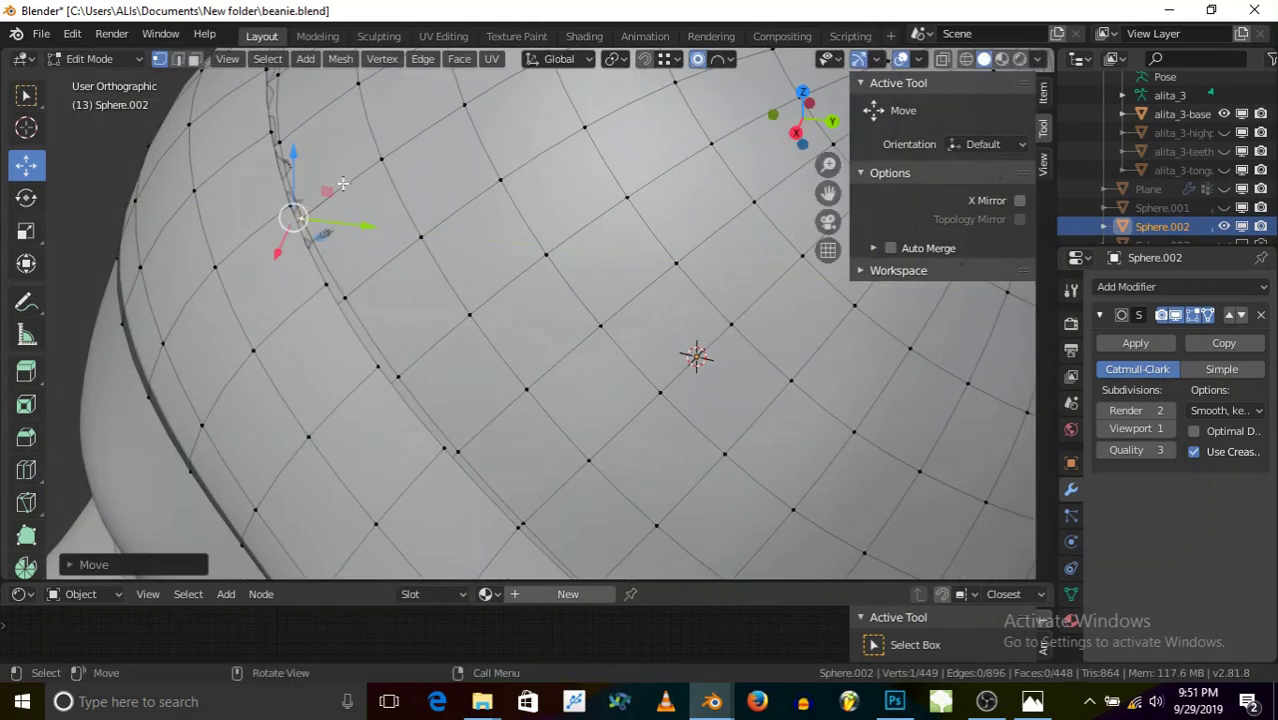
- Try scaling the single edge loop where the crown meets the brim's upper edge
alt+click(385, 326)
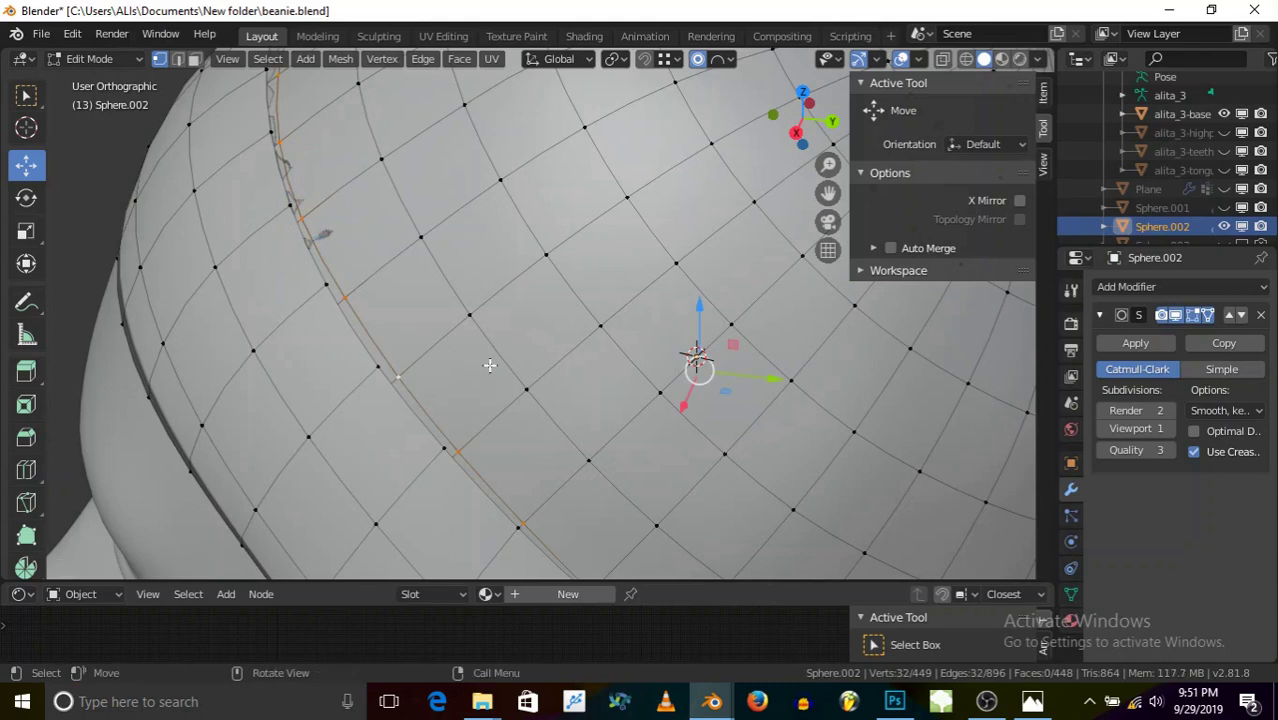
key(s)
click(421, 370)
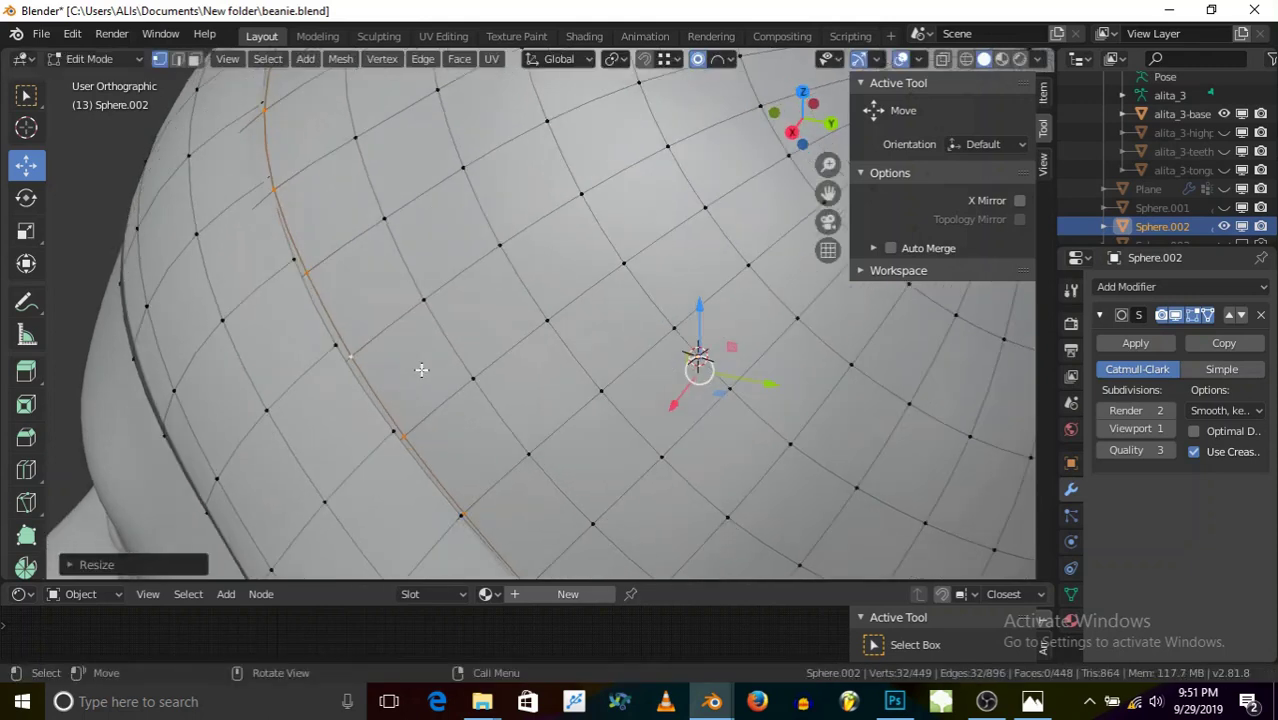
- Undo the single-loop scaling and scale both adjacent edge loops along the brim's upper edge together to about 1.02
alt+click(377, 403)
key(ctrl+z)
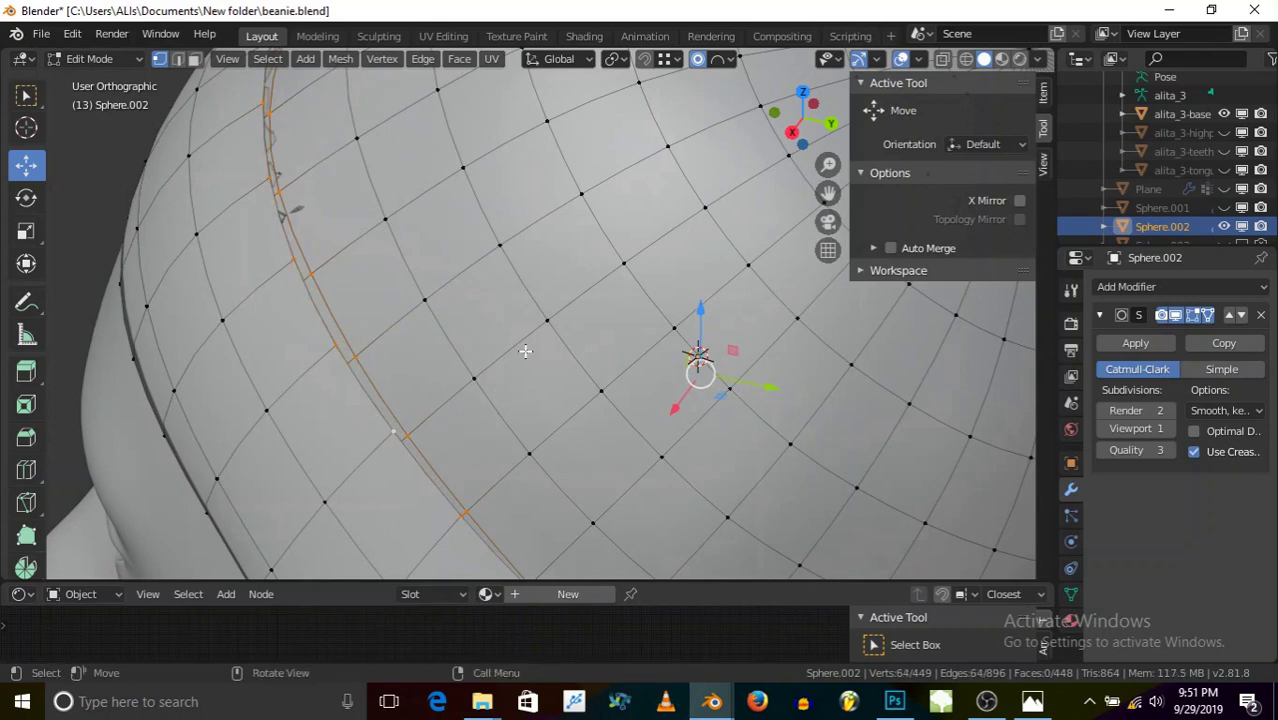
key(s)
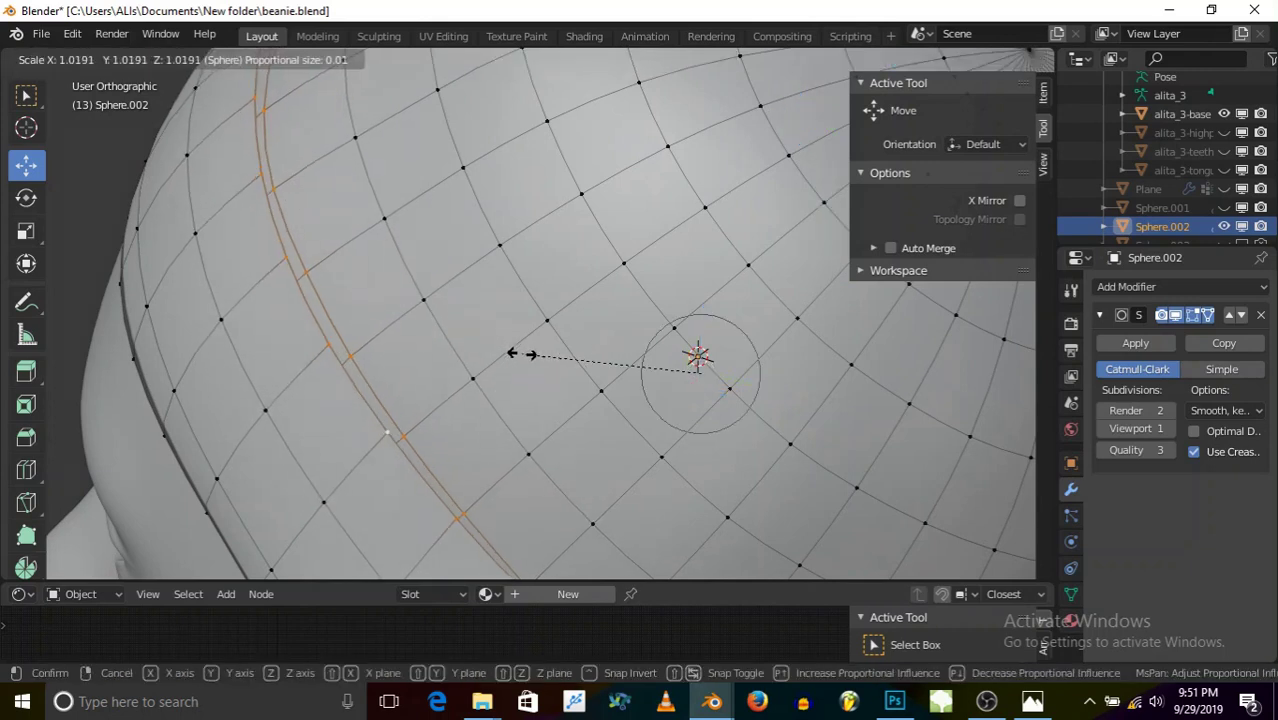
click(523, 355)
scroll(341, 326, down, 4)
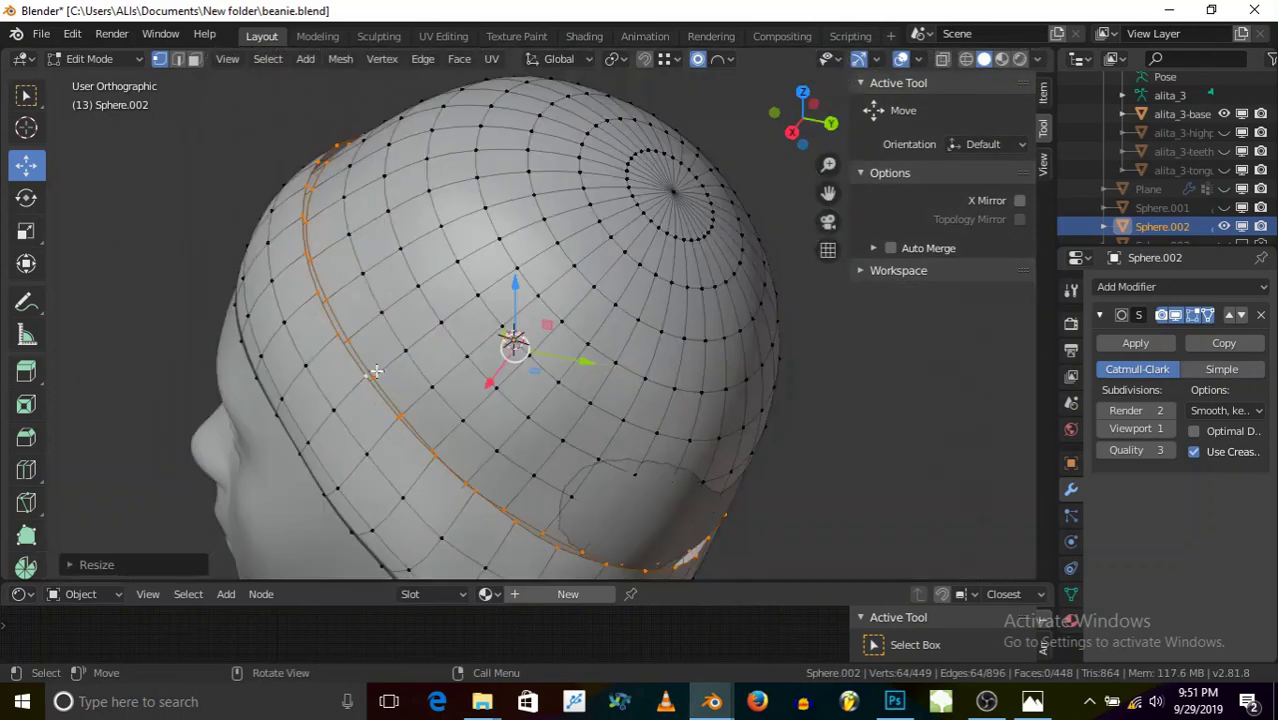
- Scale the crown's edge loop just above the brim to about 1.04
middle_drag(262, 412, 234, 374)
scroll(190, 296, down, 3)
scroll(451, 406, up, 1)
middle_drag(451, 406, 407, 363)
scroll(491, 434, up, 2)
middle_drag(491, 434, 404, 388)
scroll(311, 385, up, 1)
middle_drag(311, 385, 281, 413)
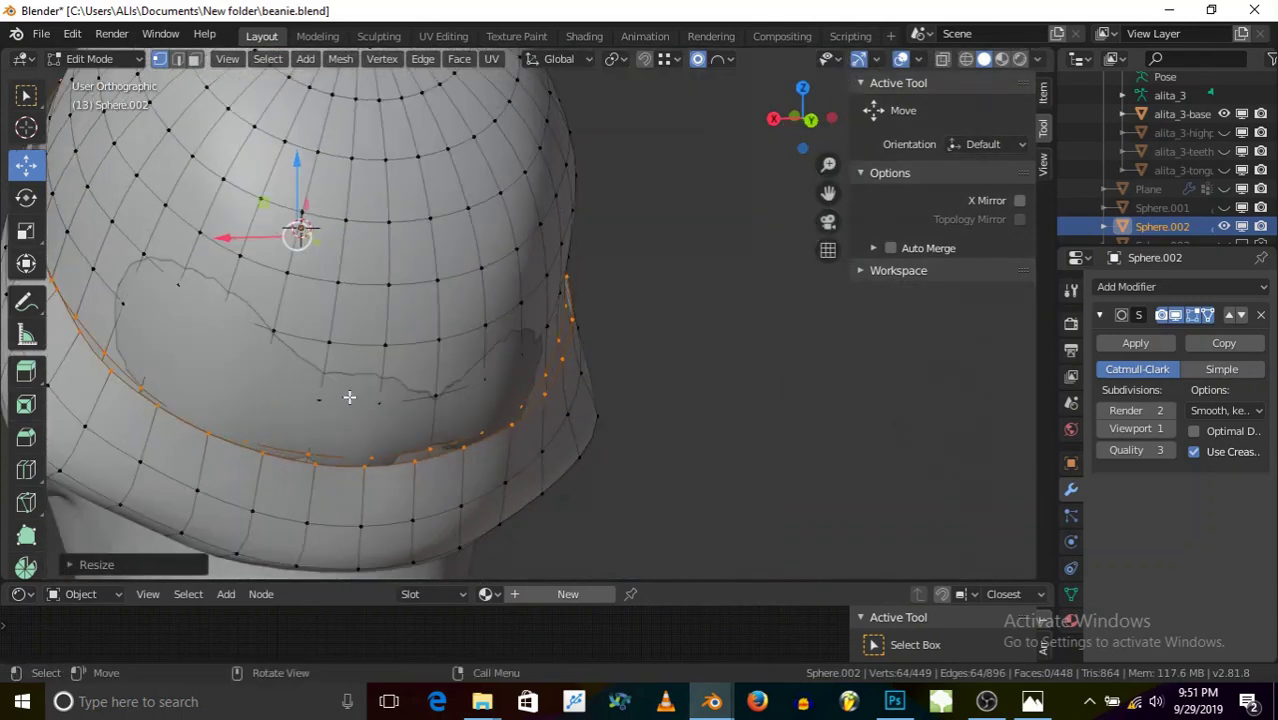
alt+click(424, 429)
middle_drag(408, 440, 509, 432)
scroll(490, 446, down, 2)
key(s)
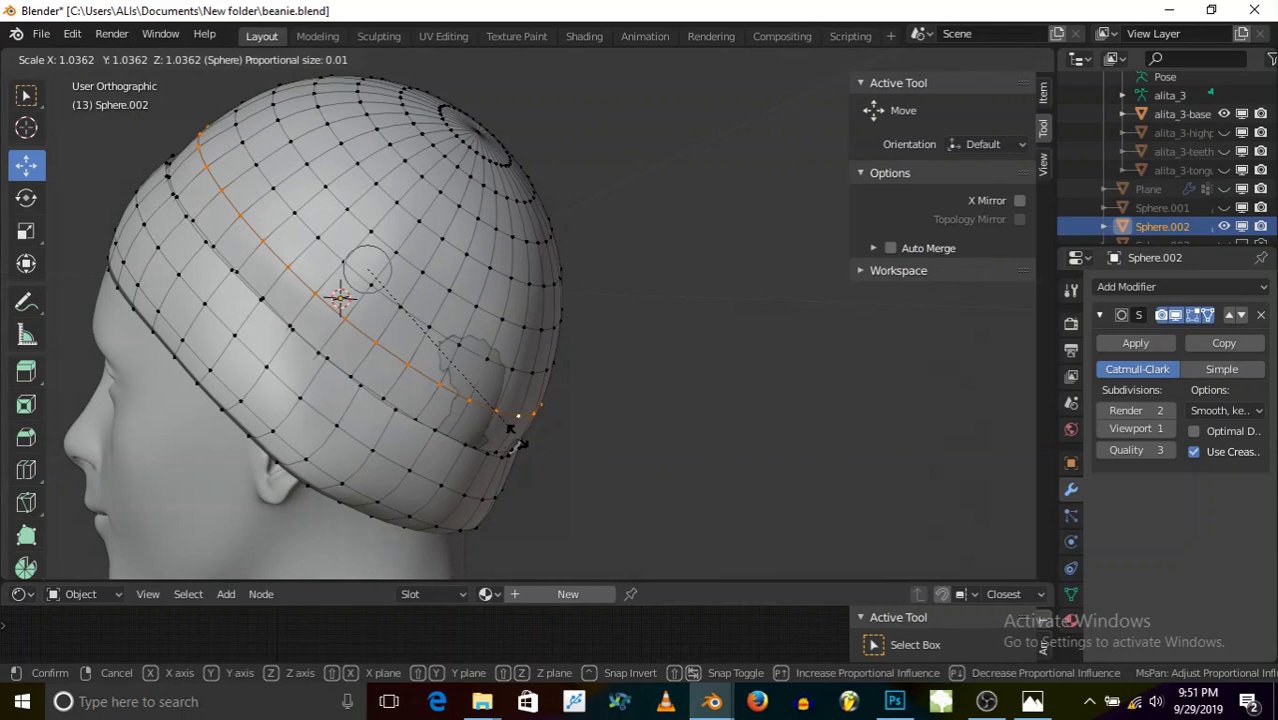
click(514, 432)
middle_drag(516, 434, 320, 390)
- Switch the beanie to Sculpt Mode and expand the Grab brush's symmetry settings
click(84, 60)
click(91, 121)
mouse_move(414, 323)
middle_down()
mouse_move(422, 366)
mouse_move(402, 380)
mouse_move(414, 420)
middle_up()
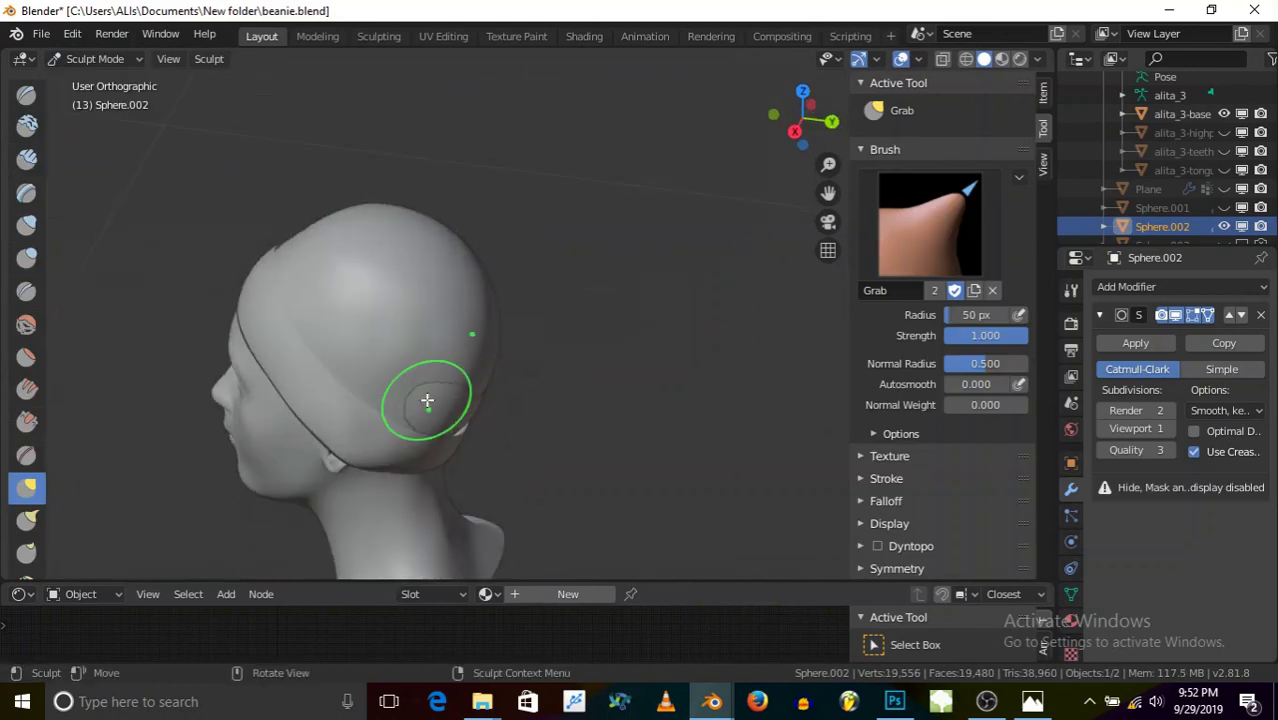
scroll(956, 501, down, 2)
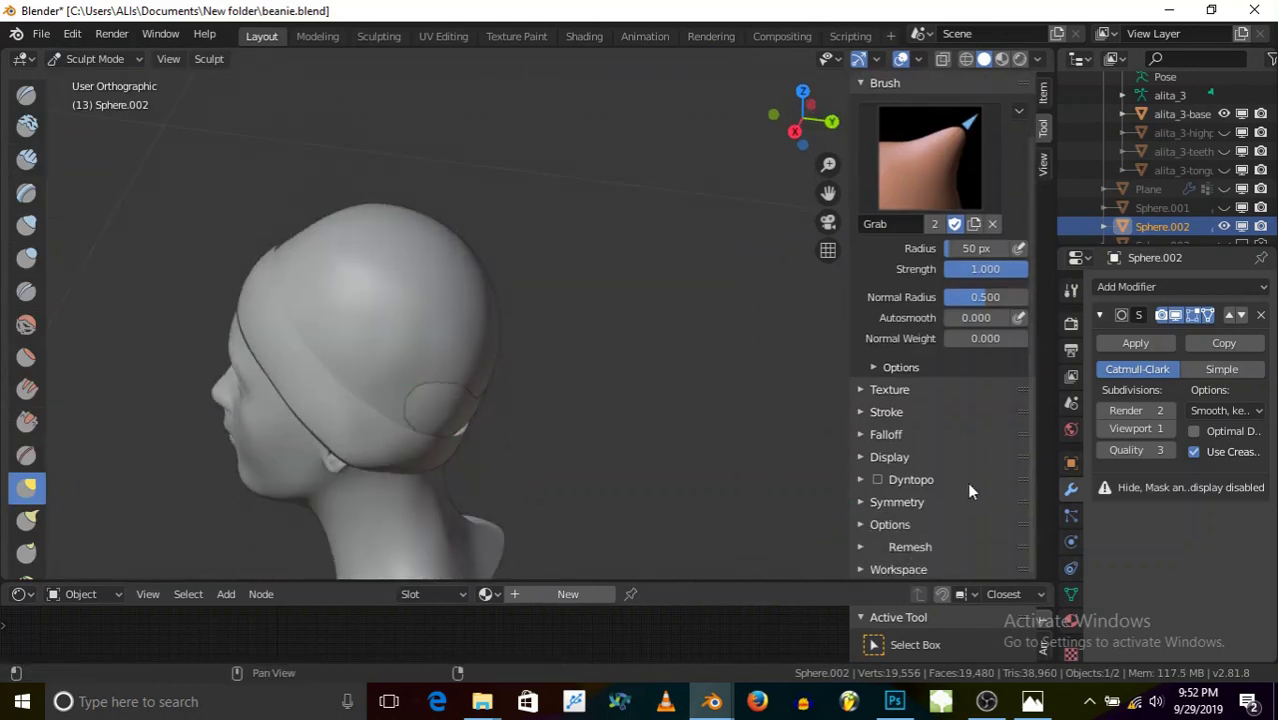
click(928, 503)
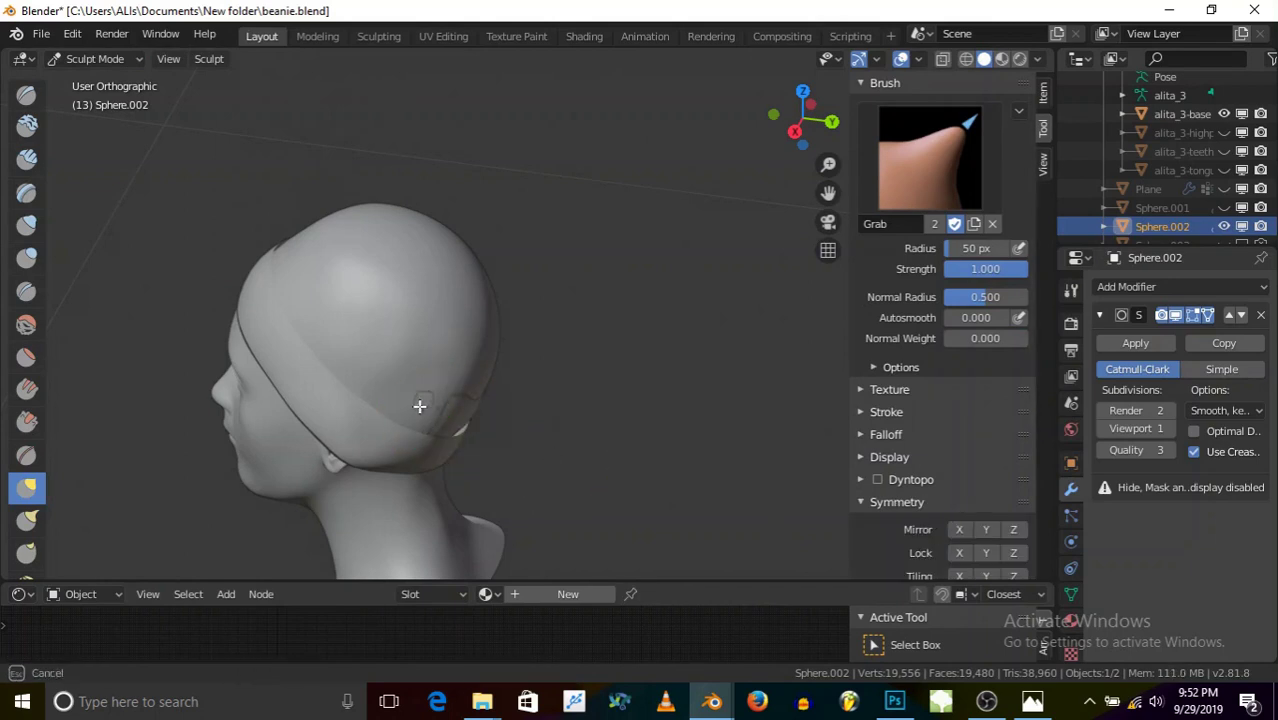
- Pull the beanie's surface over the gap at the back of the head with the Grab brush
middle_drag(474, 417, 441, 413)
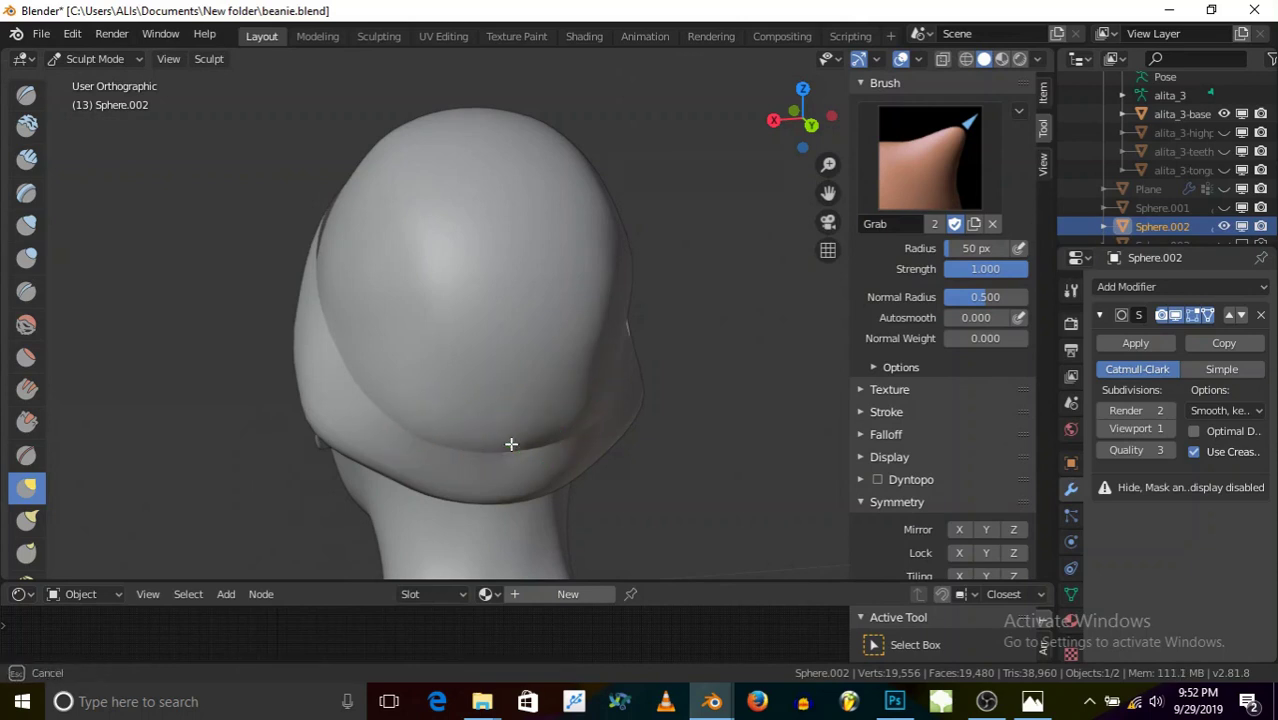
scroll(500, 455, up, 2)
middle_drag(496, 459, 376, 413)
scroll(590, 438, down, 3)
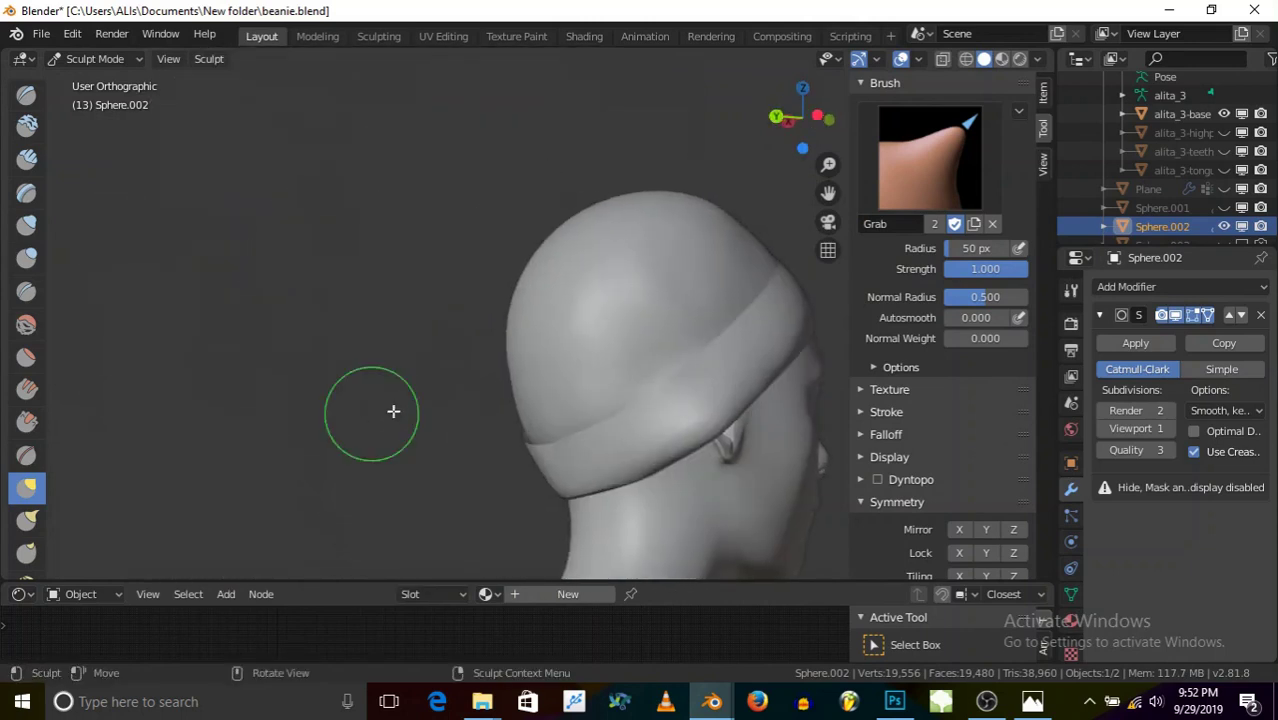
- Return to Object Mode and inspect the beanie on the head from all sides
click(85, 59)
middle_drag(303, 292, 585, 335)
scroll(500, 345, up, 3)
middle_drag(490, 349, 570, 350)
scroll(390, 344, up, 4)
middle_drag(390, 344, 551, 348)
middle_drag(724, 368, 700, 348)
middle_drag(570, 378, 470, 390)
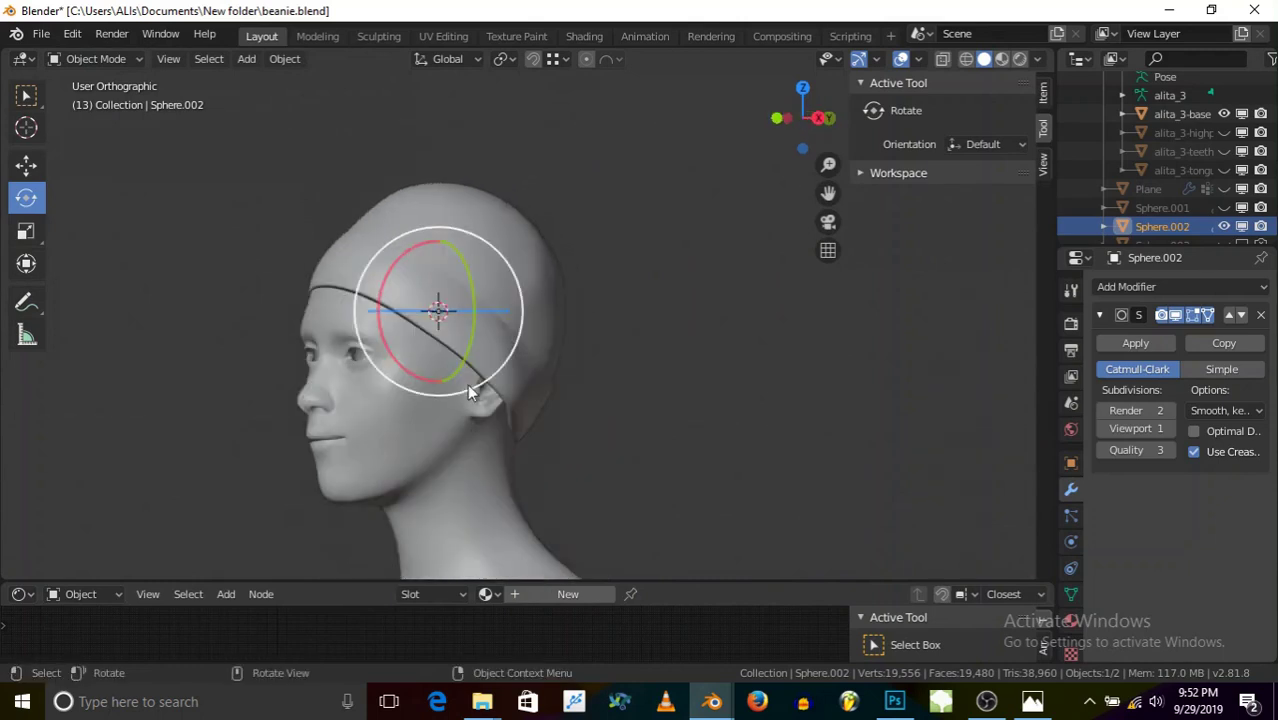
- Add a Solidify modifier to the beanie below its collapsed Subdivision Surface modifier
click(984, 701)
click(972, 705)
middle_drag(430, 330, 415, 362)
scroll(408, 368, up, 2)
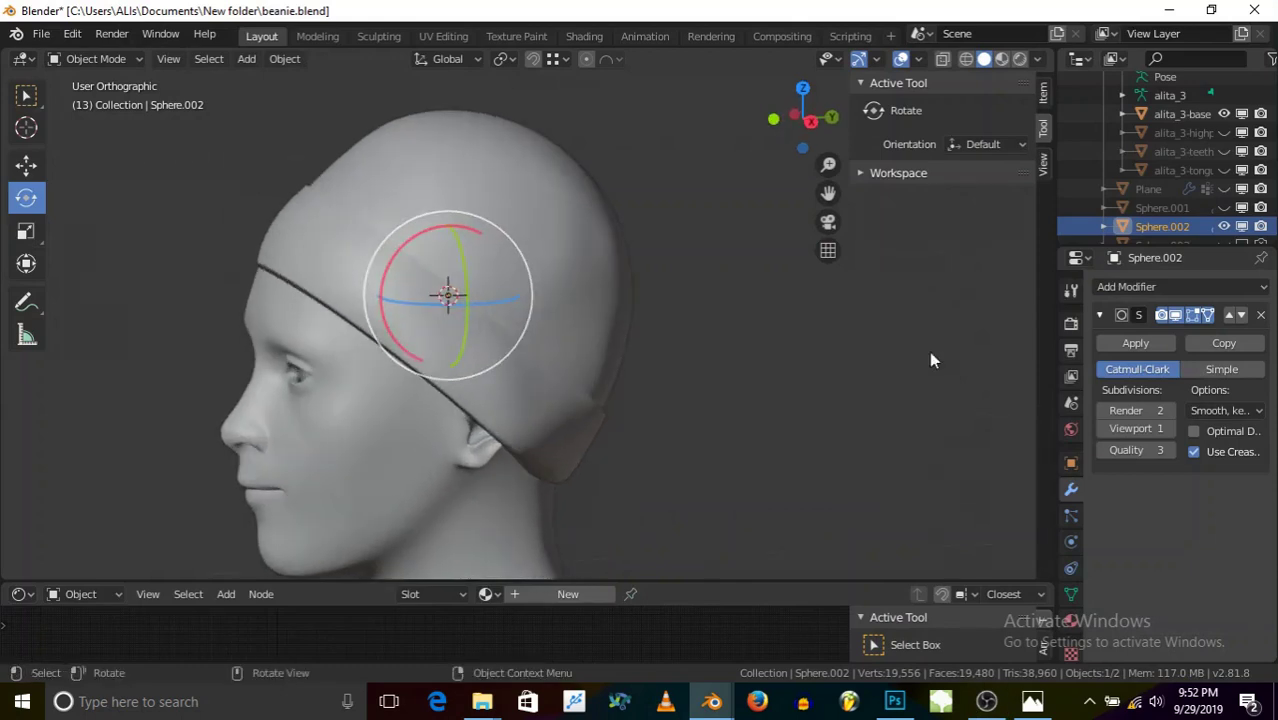
click(1099, 316)
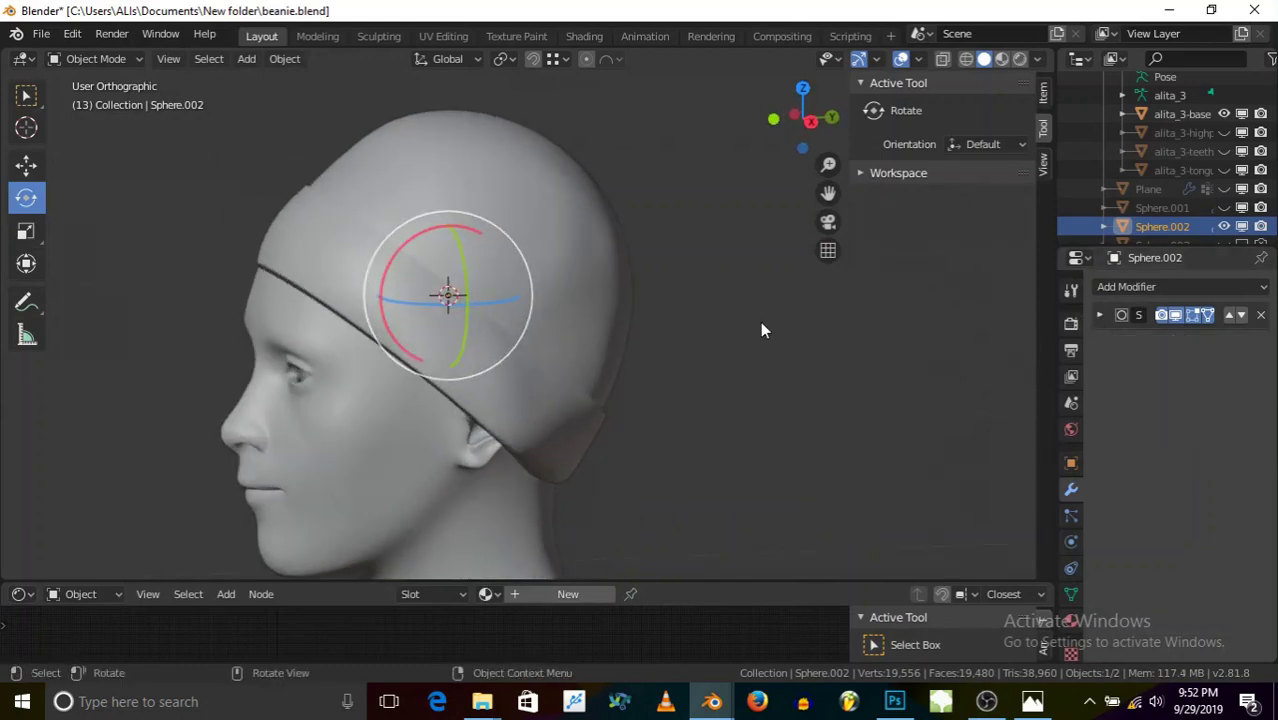
click(1150, 286)
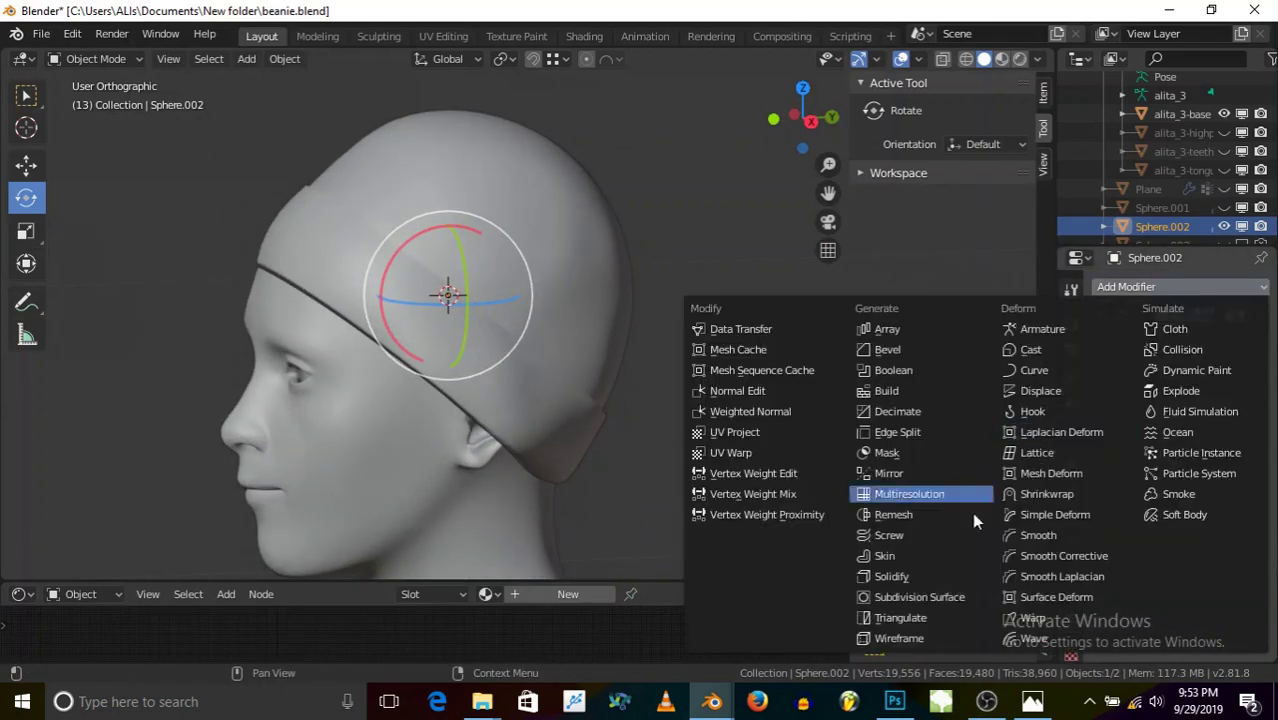
click(931, 574)
middle_drag(868, 529, 280, 143)
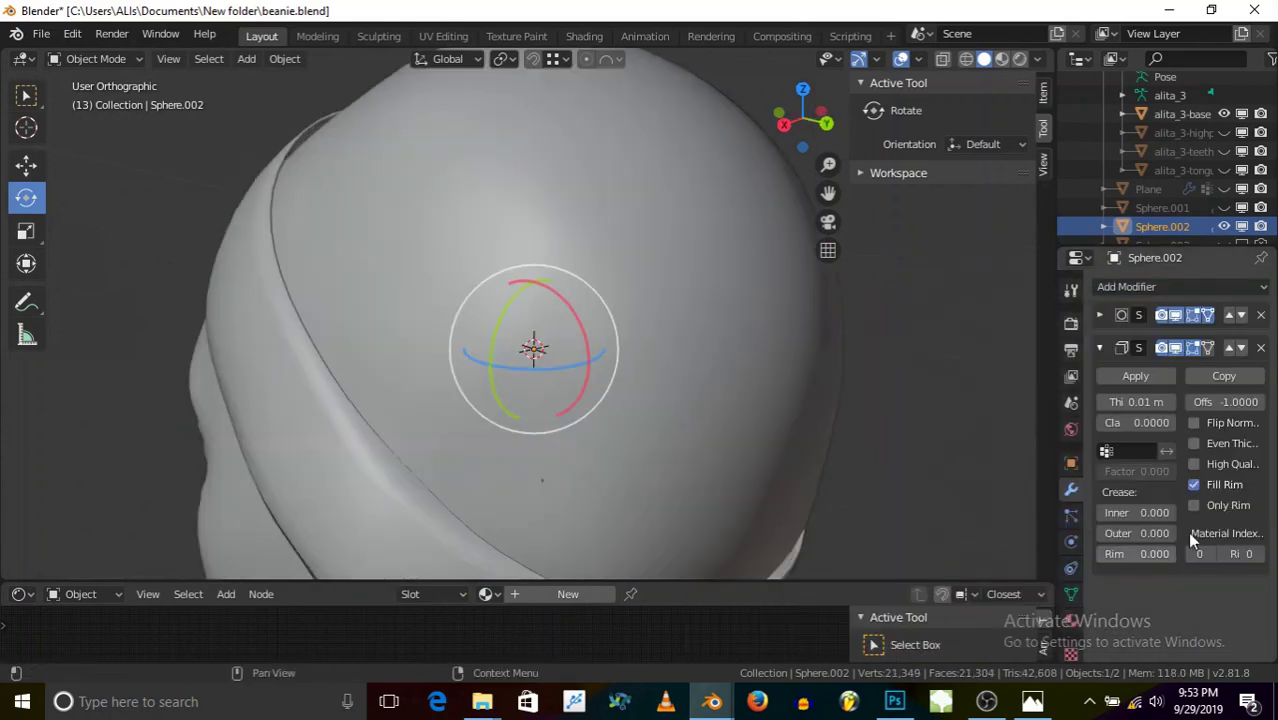
- Set the Solidify thickness of the beanie to 0.04 m and check it against the head
click(1169, 402)
middle_drag(620, 410, 397, 195)
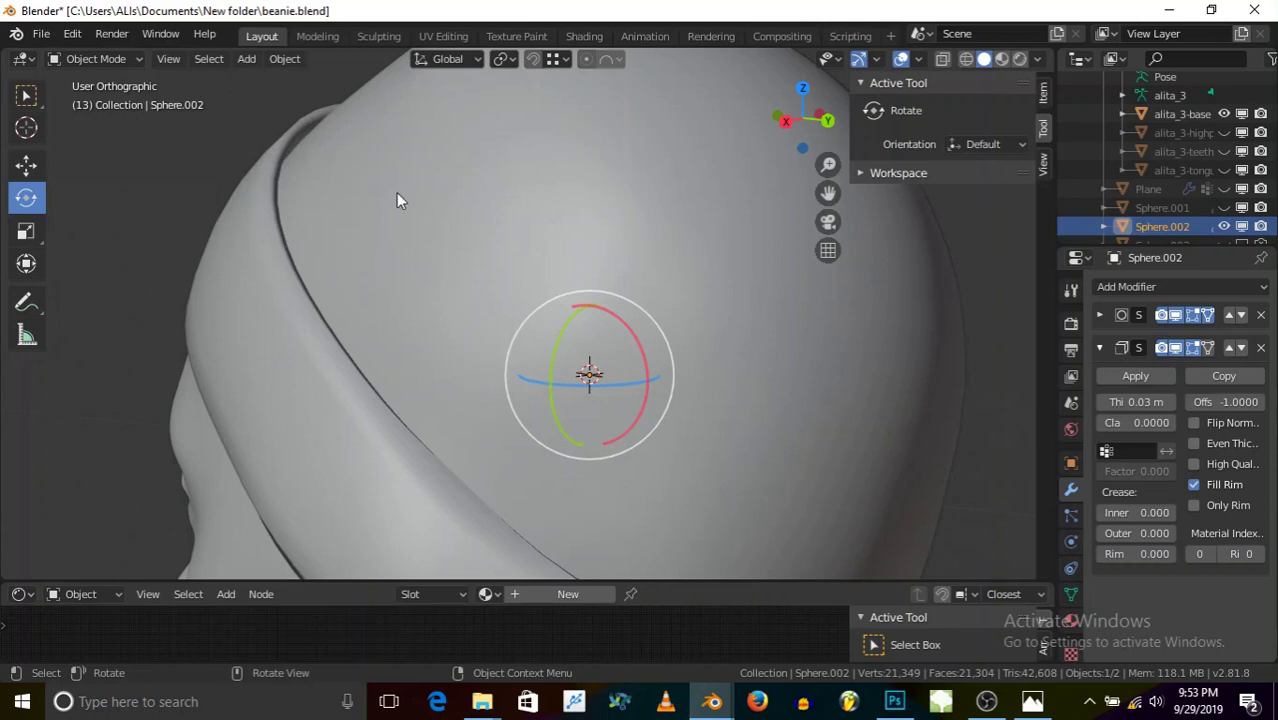
drag(1164, 402, 1185, 402)
middle_drag(713, 296, 300, 197)
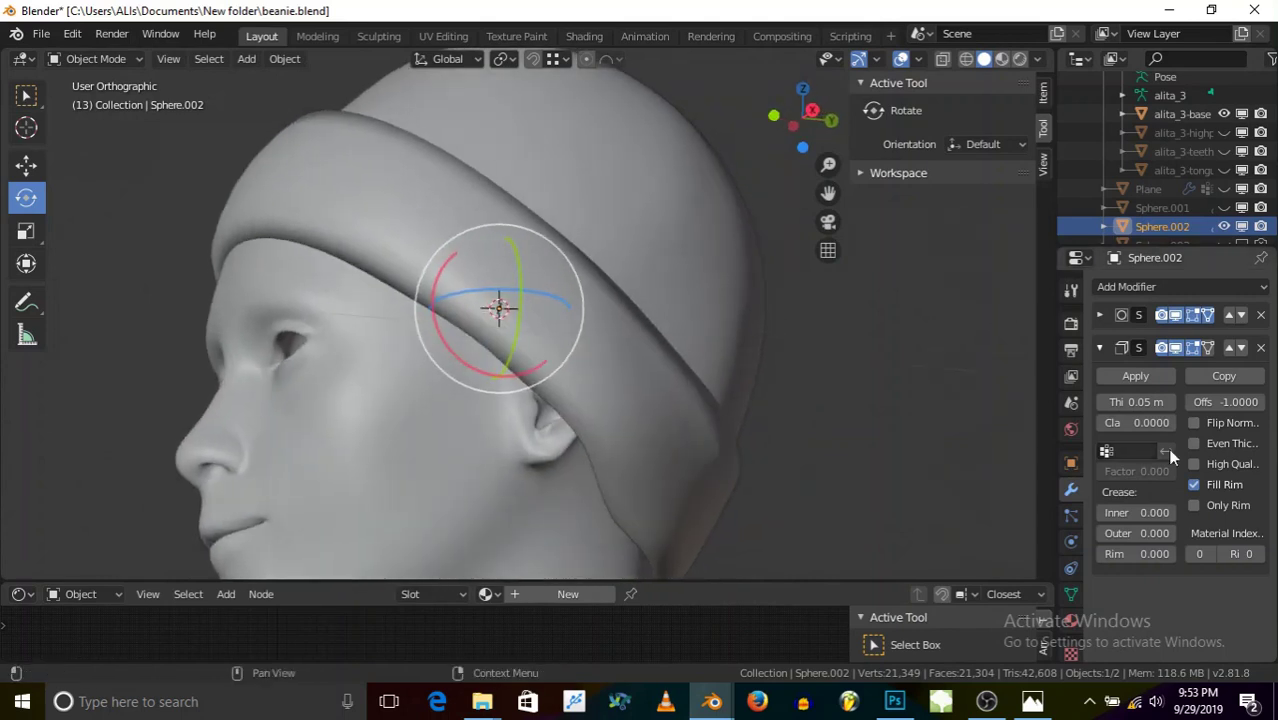
click(1102, 402)
middle_drag(740, 390, 416, 293)
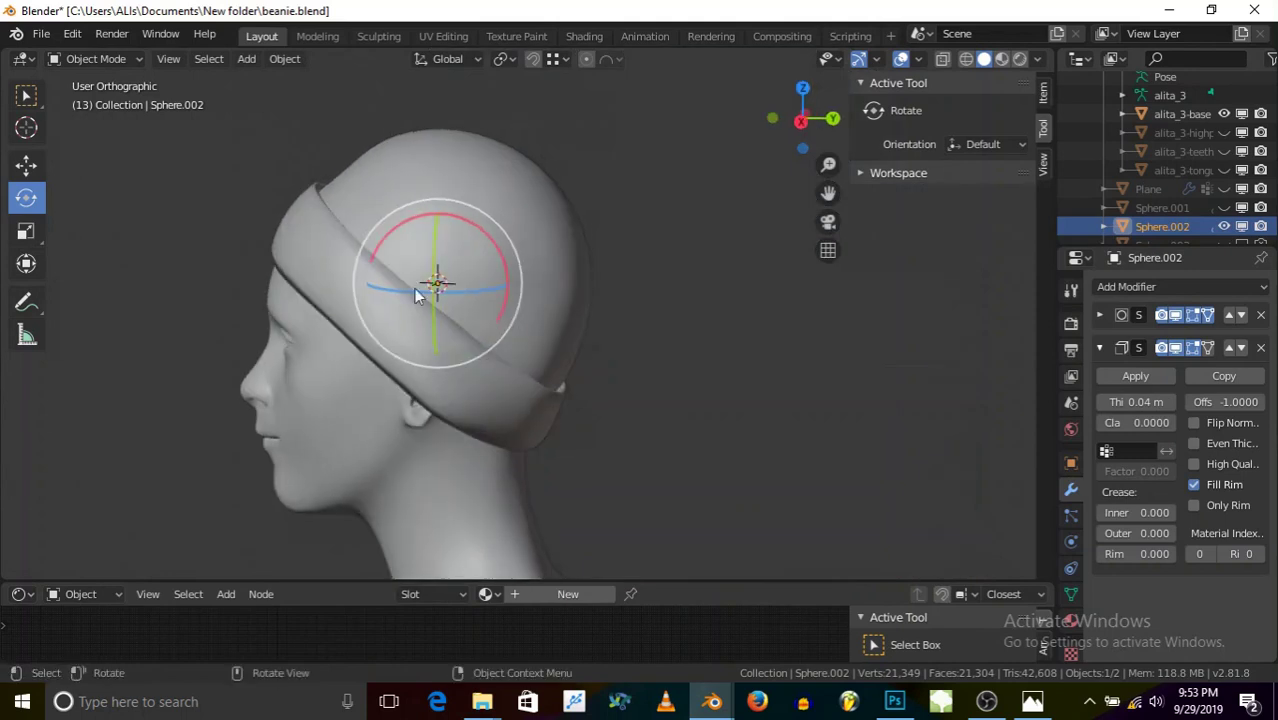
- In Edit Mode, select the edge loop at the seam between crown and brim and scale it to about 0.98
click(98, 58)
click(97, 97)
middle_drag(581, 343, 560, 410)
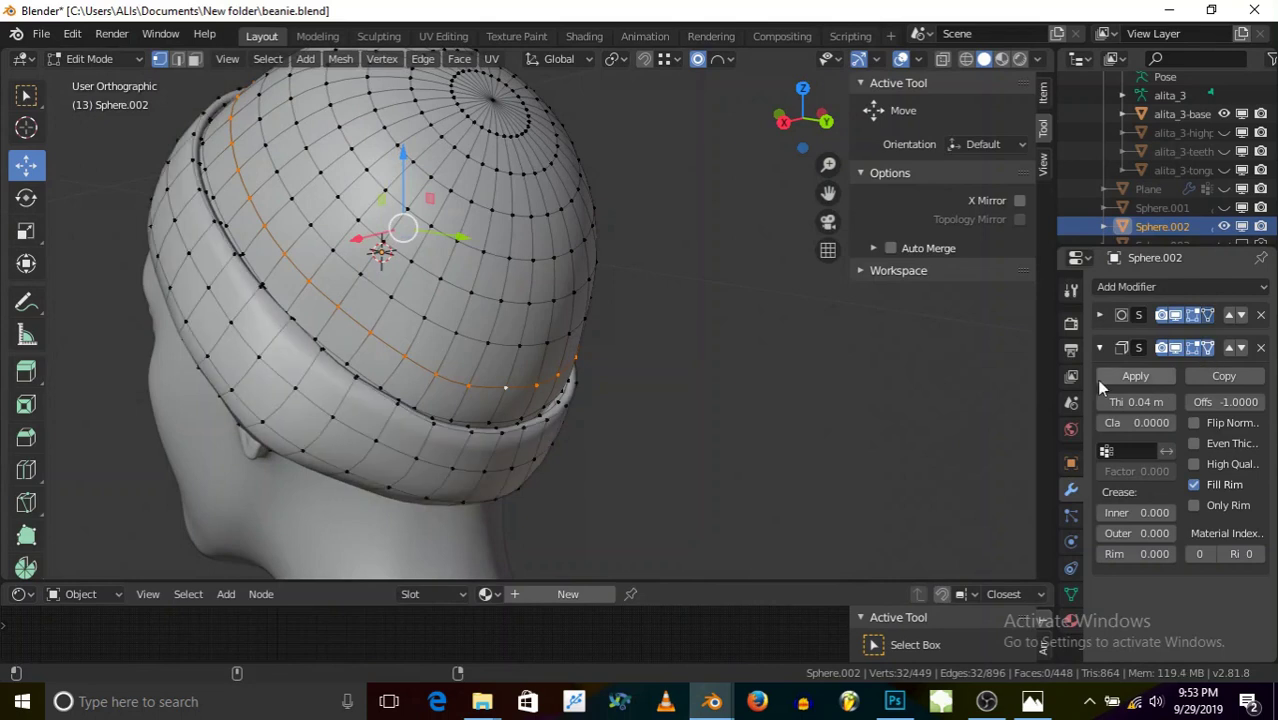
scroll(373, 385, up, 1)
middle_drag(386, 393, 374, 399)
key(s)
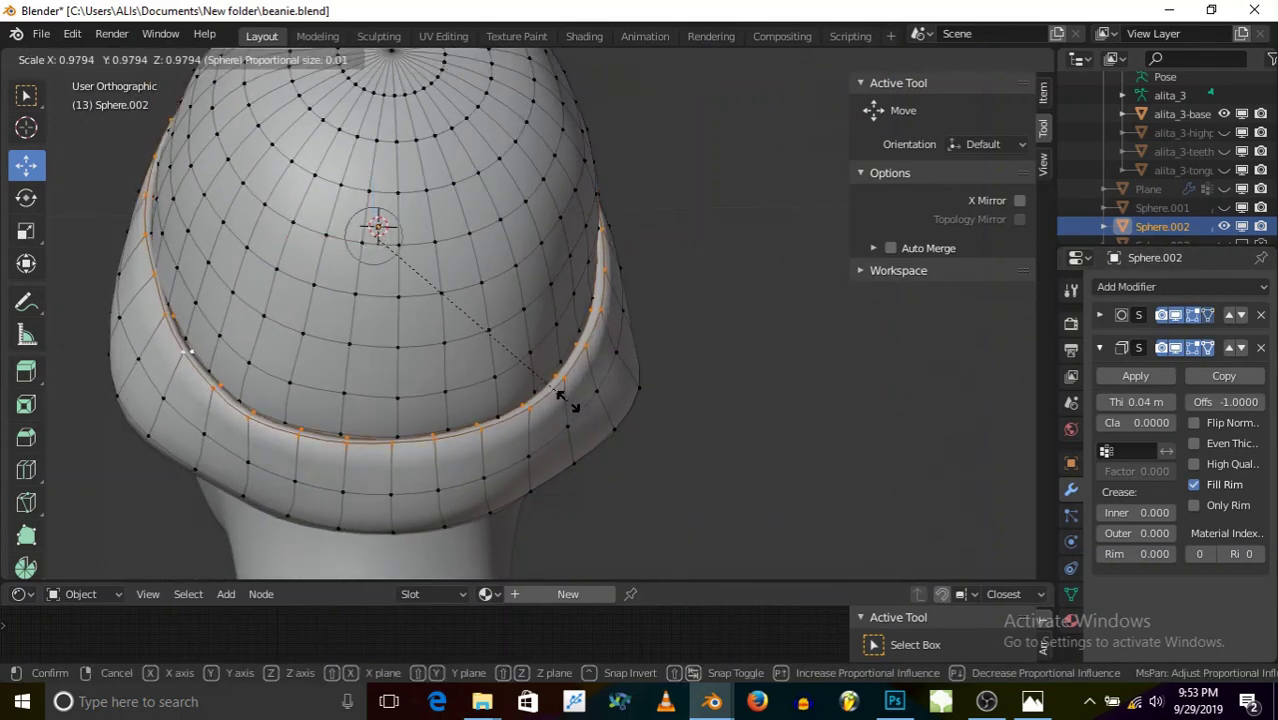
click(563, 397)
middle_drag(362, 365, 430, 332)
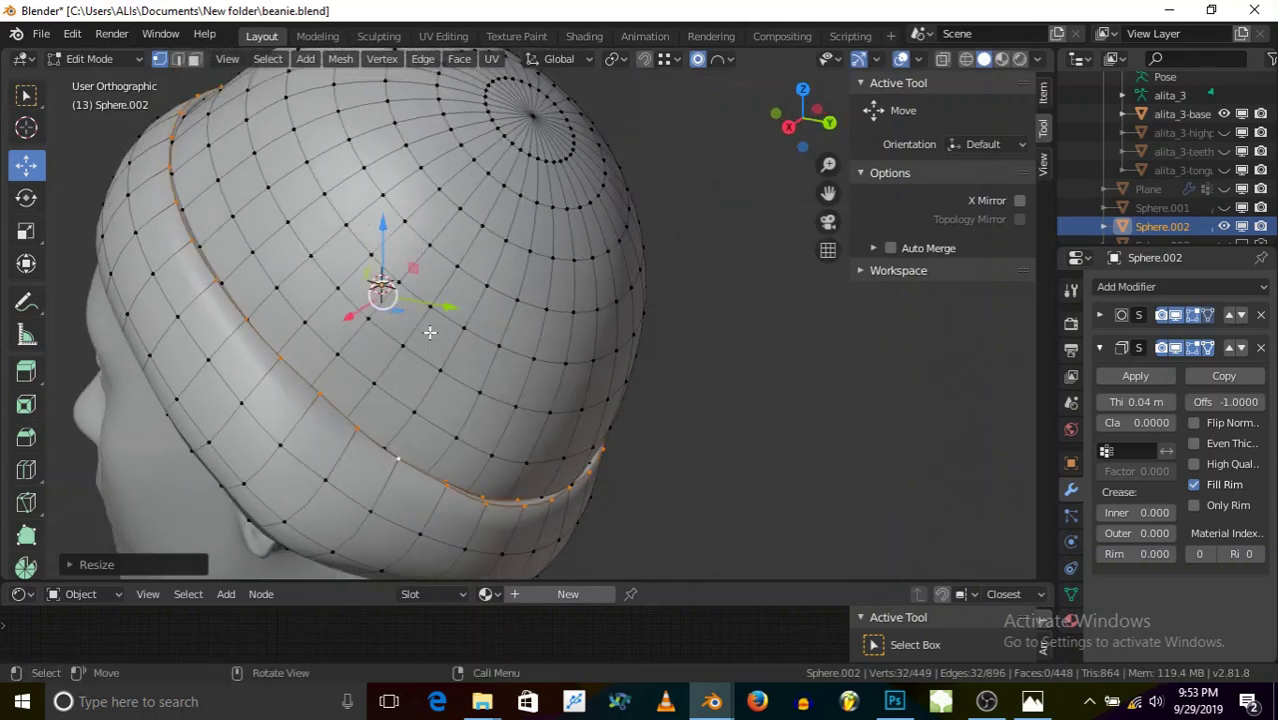
- Rescale the selected seam loop to fit the thickened brim, and return to Object Mode
middle_drag(449, 397, 443, 443)
key(s)
click(575, 435)
middle_drag(368, 394, 238, 242)
scroll(542, 400, down, 3)
click(104, 58)
click(95, 80)
- Examine the thickened brim at the front seam, around the ear and over the face from several angles
middle_drag(300, 345, 438, 348)
scroll(349, 230, up, 7)
mouse_move(315, 338)
middle_down()
mouse_move(227, 329)
mouse_move(231, 343)
mouse_move(308, 349)
middle_up()
scroll(308, 349, down, 2)
click(100, 58)
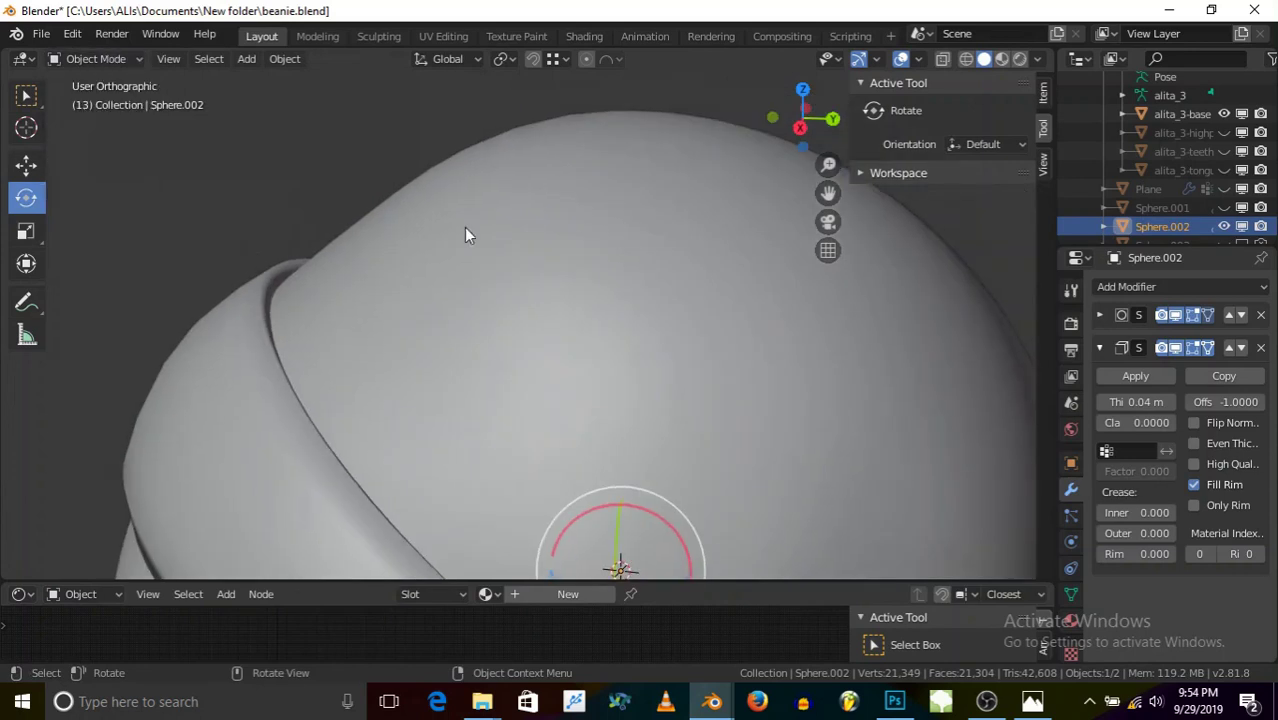
scroll(440, 318, down, 7)
middle_drag(450, 328, 440, 414)
scroll(466, 374, up, 3)
scroll(381, 362, up, 3)
middle_drag(381, 362, 428, 366)
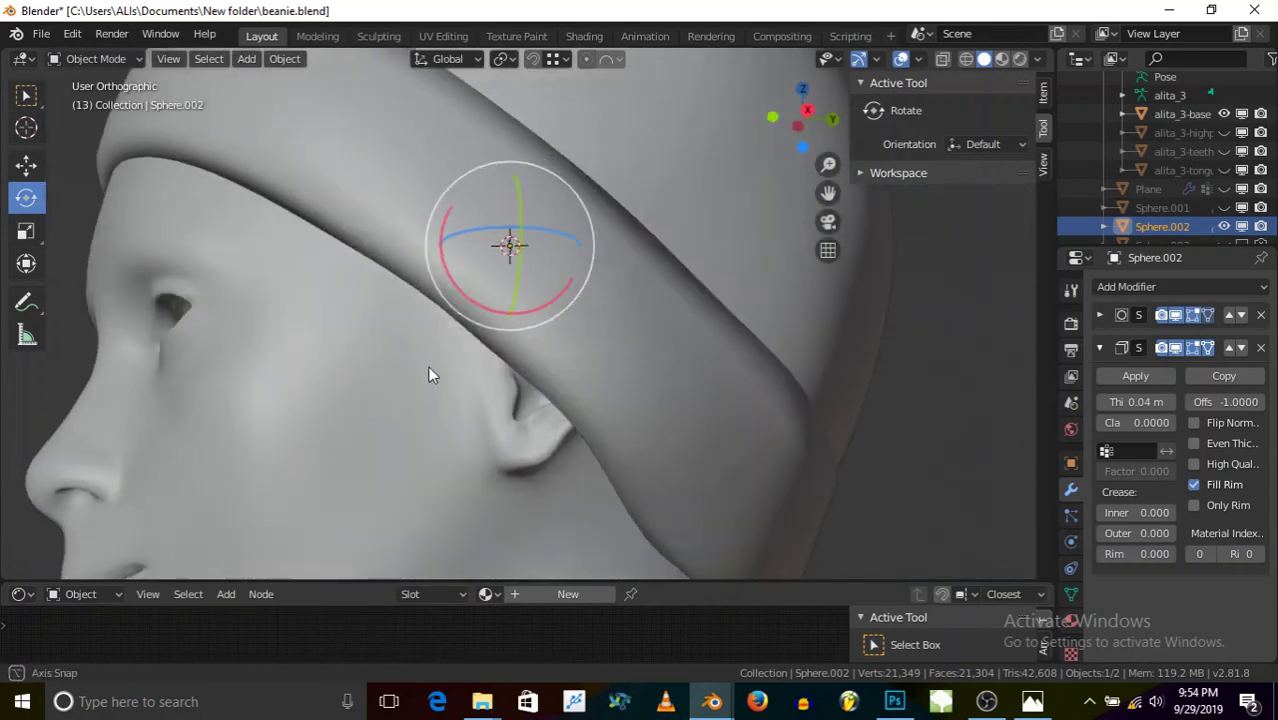
scroll(325, 263, down, 4)
middle_drag(342, 325, 528, 355)
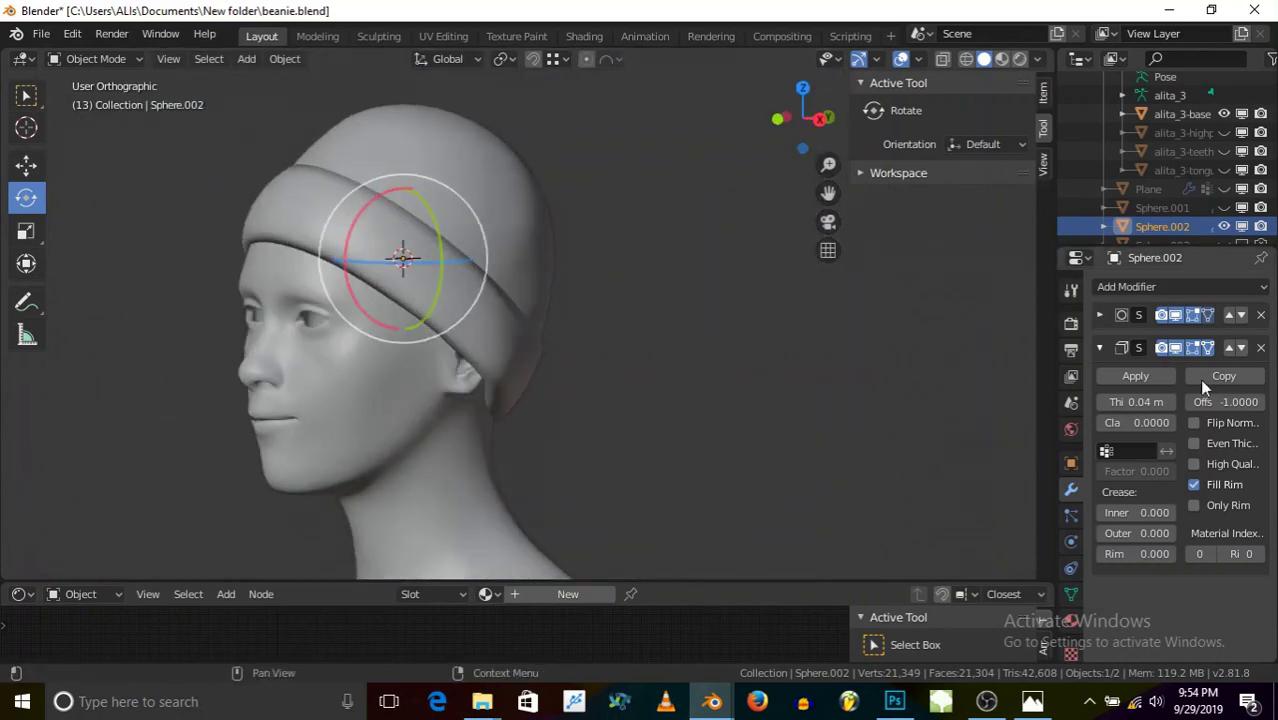
- Make the hidden alita_3-highp object, listed just below alita_3-base, visible in the viewport
click(1224, 170)
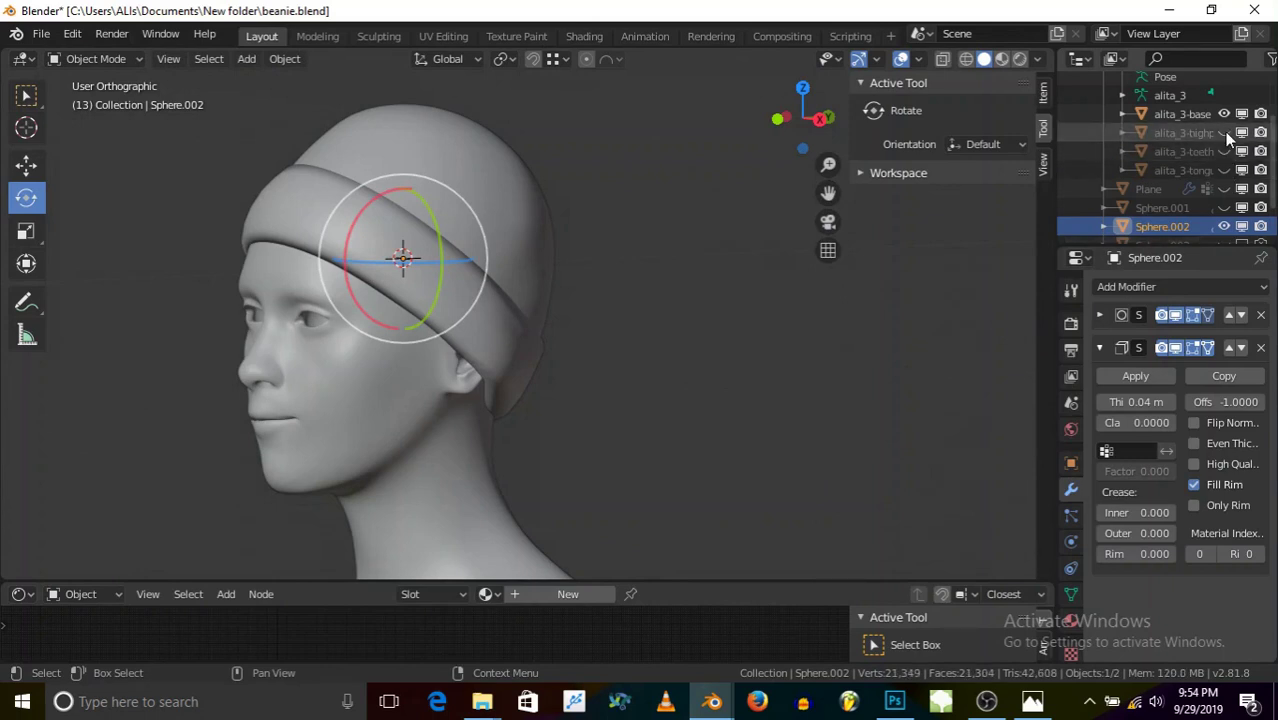
right_click(1223, 132)
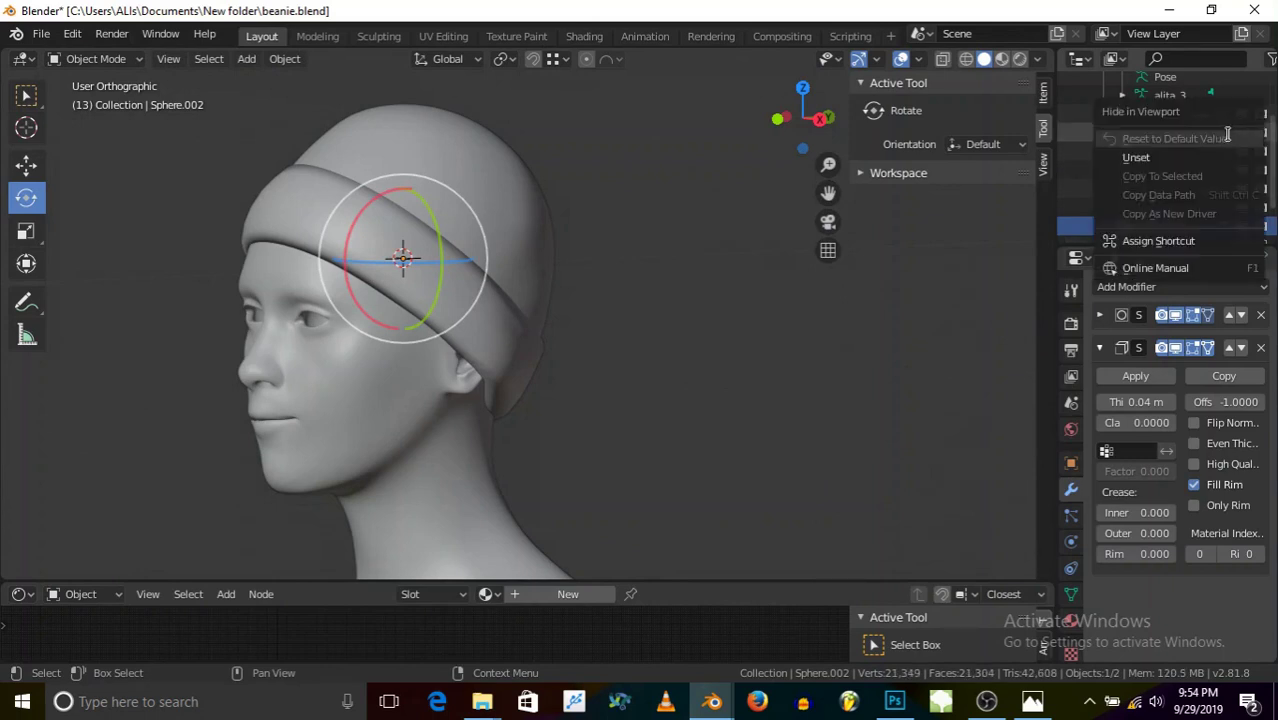
double_click(1228, 134)
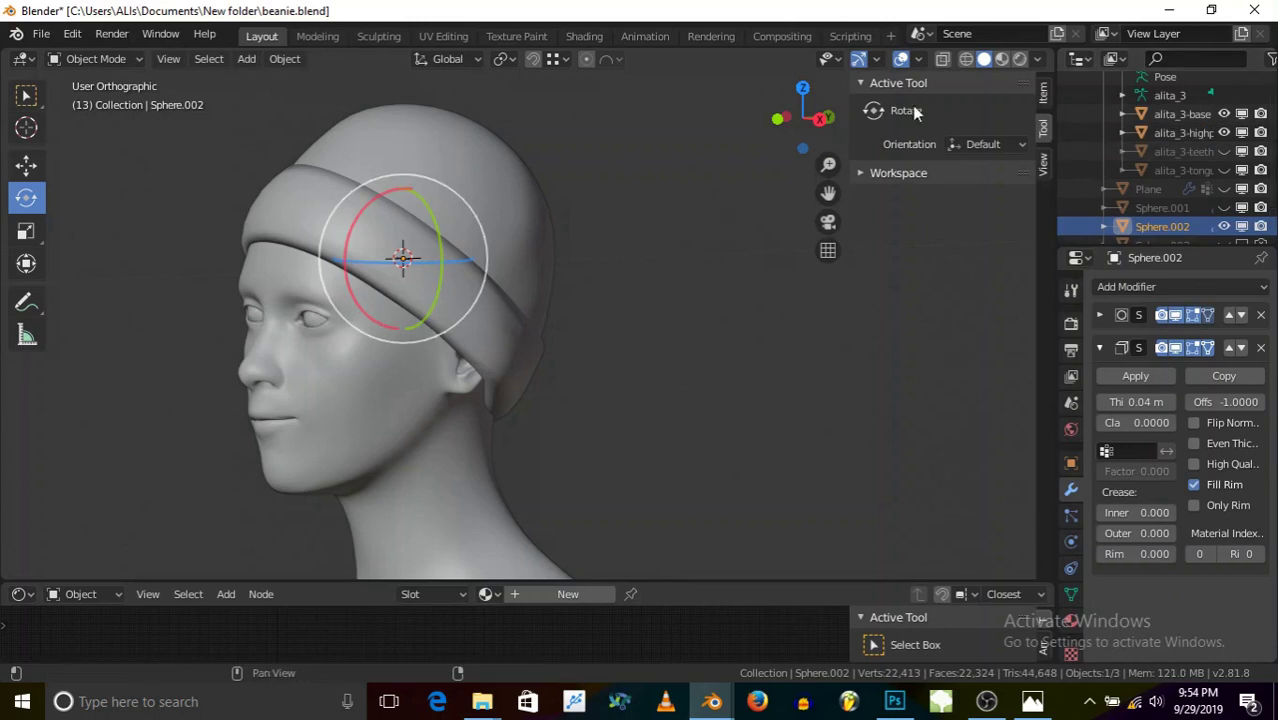
- Preview the beanie on the head in rendered shading with the sidebar hidden, and save the file
click(1019, 58)
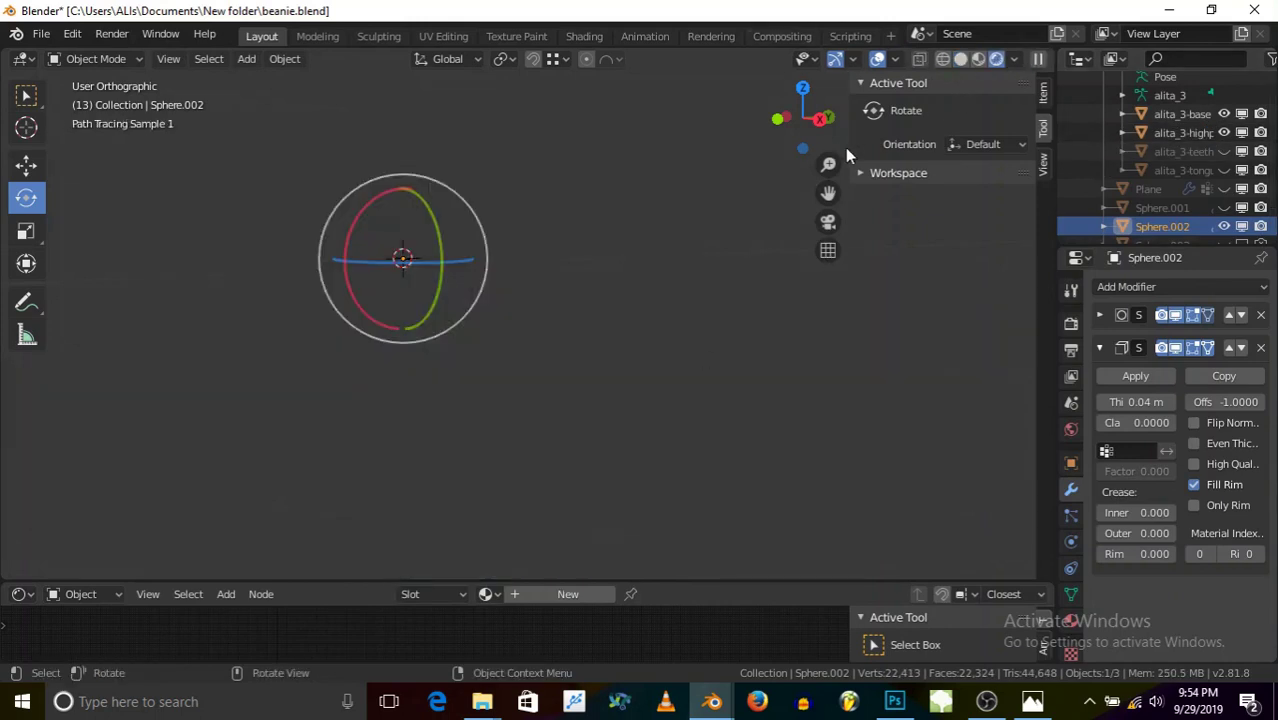
drag(851, 144, 1067, 199)
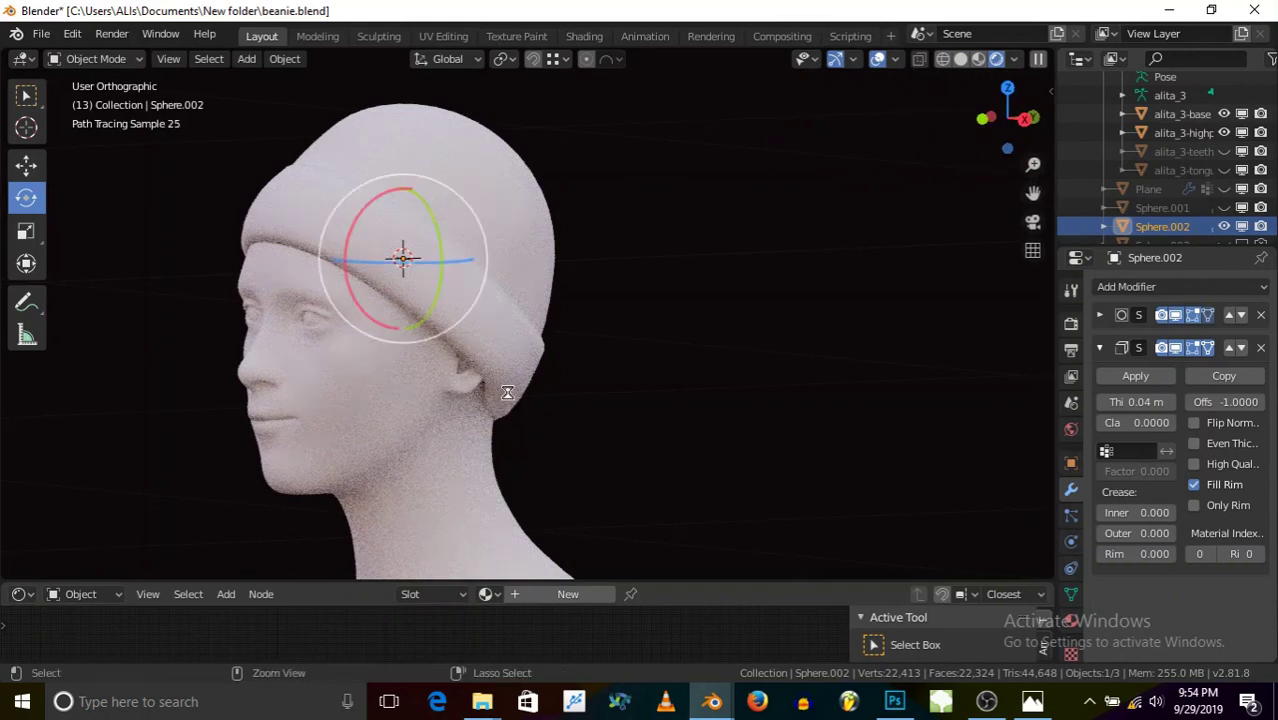
key(ctrl+s)
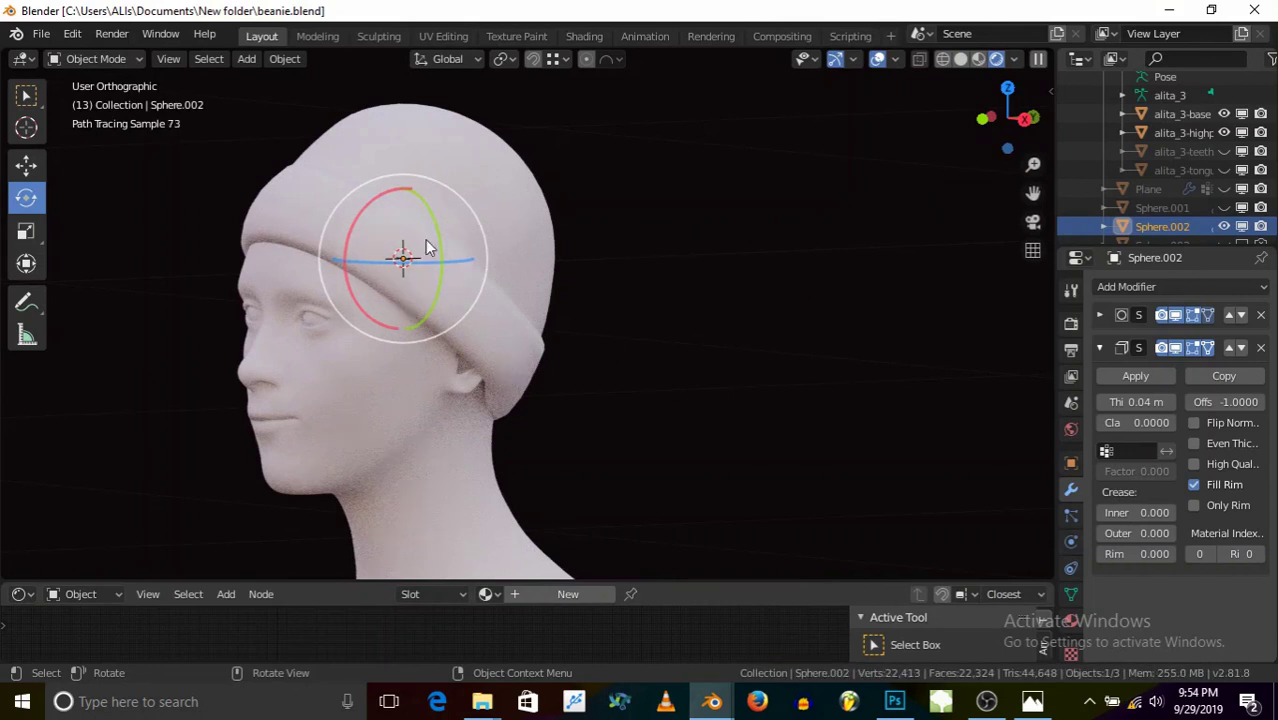
mouse_move(413, 249)
middle_down()
mouse_move(511, 297)
mouse_move(378, 297)
middle_up()
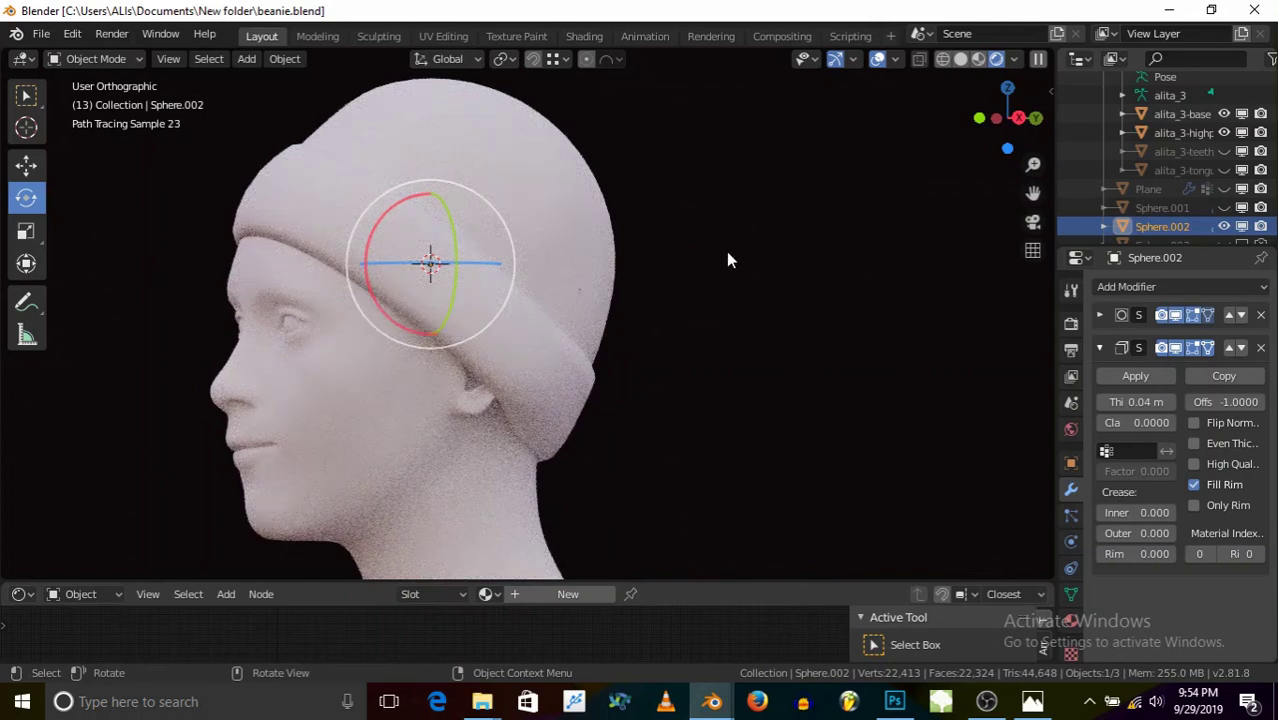
- Return to solid shading and examine the back and side of the beanie
click(961, 59)
mouse_move(474, 322)
middle_down()
mouse_move(742, 325)
mouse_move(532, 390)
mouse_move(636, 385)
mouse_move(599, 402)
mouse_move(633, 200)
middle_up()
scroll(633, 296, up, 5)
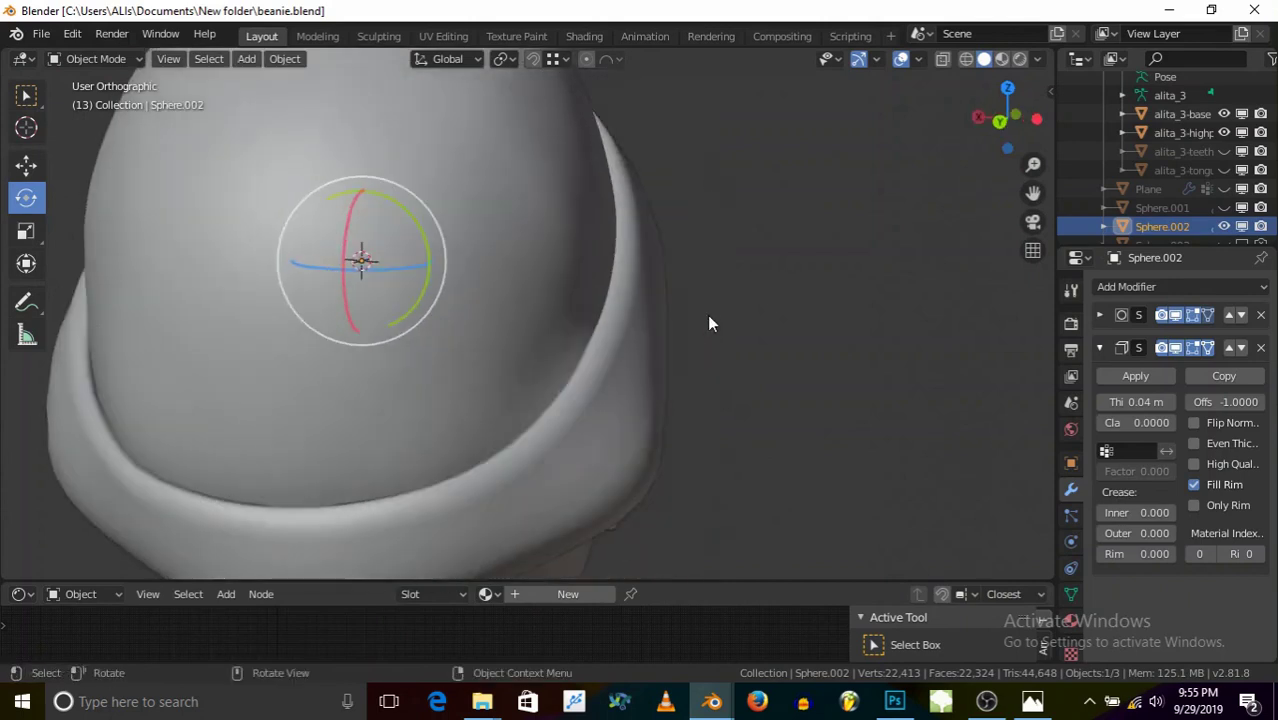
scroll(364, 360, down, 5)
middle_drag(364, 360, 427, 224)
click(107, 58)
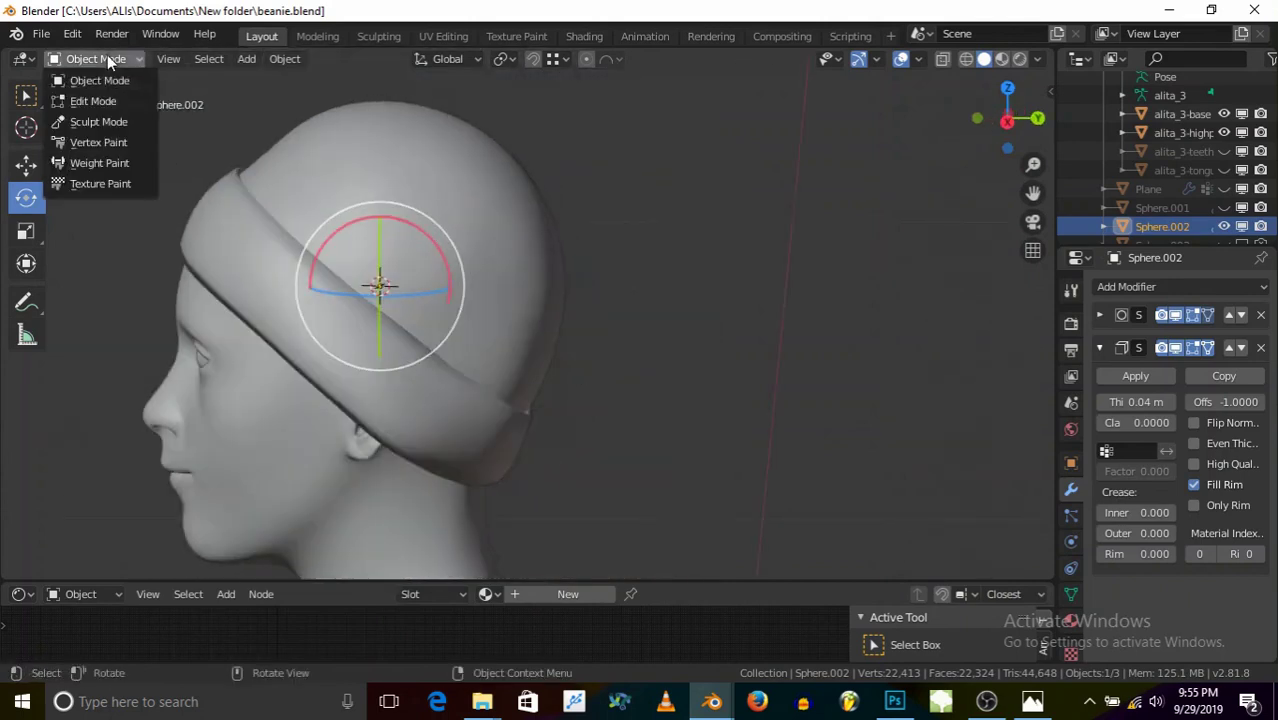
click(93, 101)
middle_drag(390, 330, 430, 173)
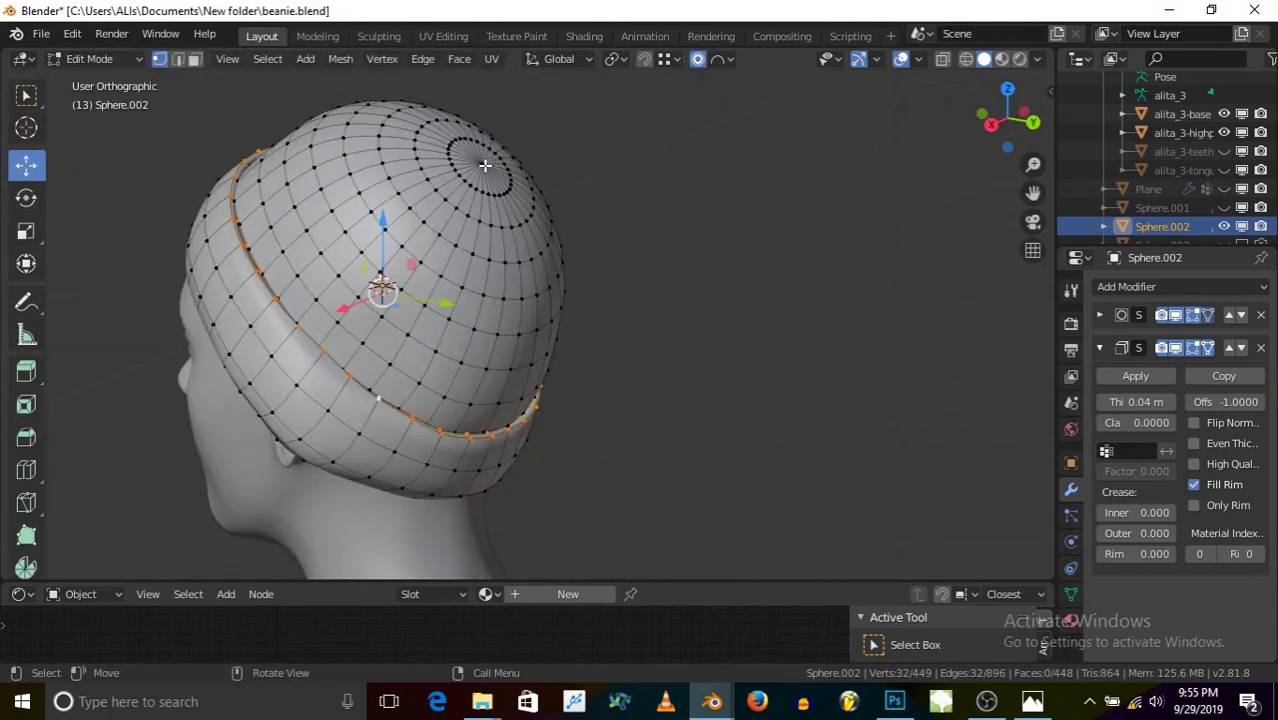
click(105, 61)
click(100, 123)
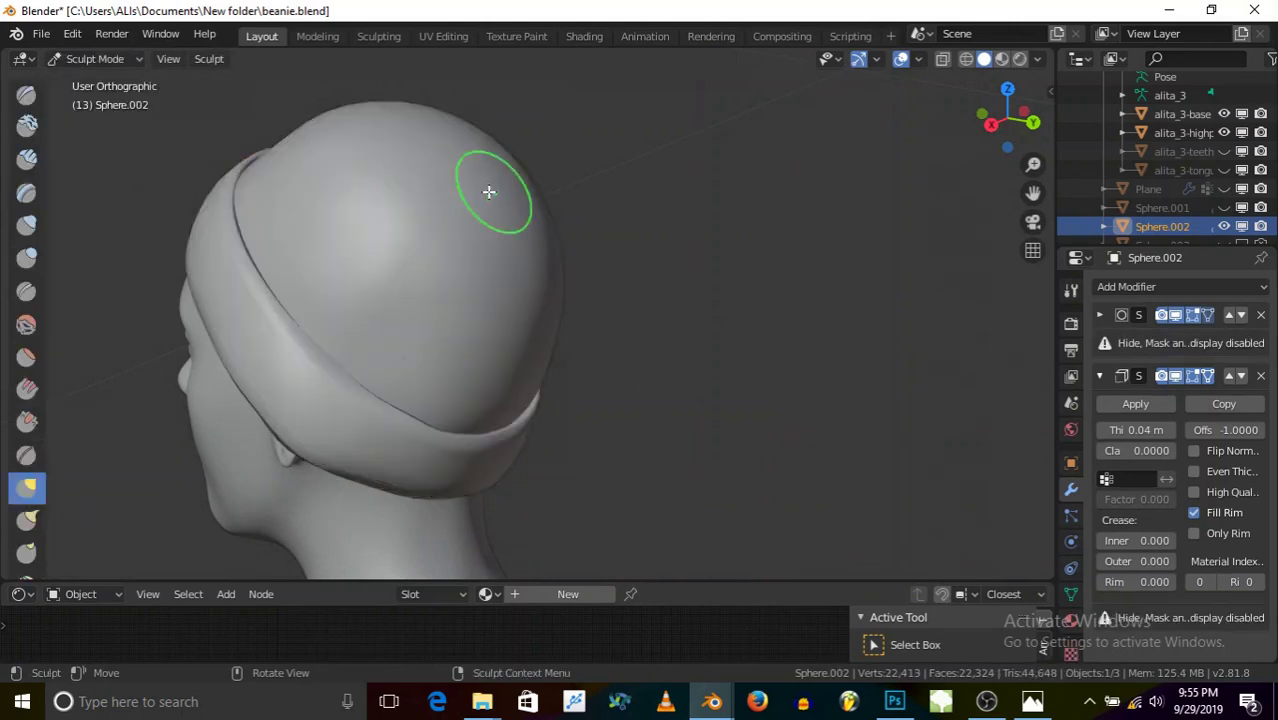
middle_drag(481, 178, 507, 184)
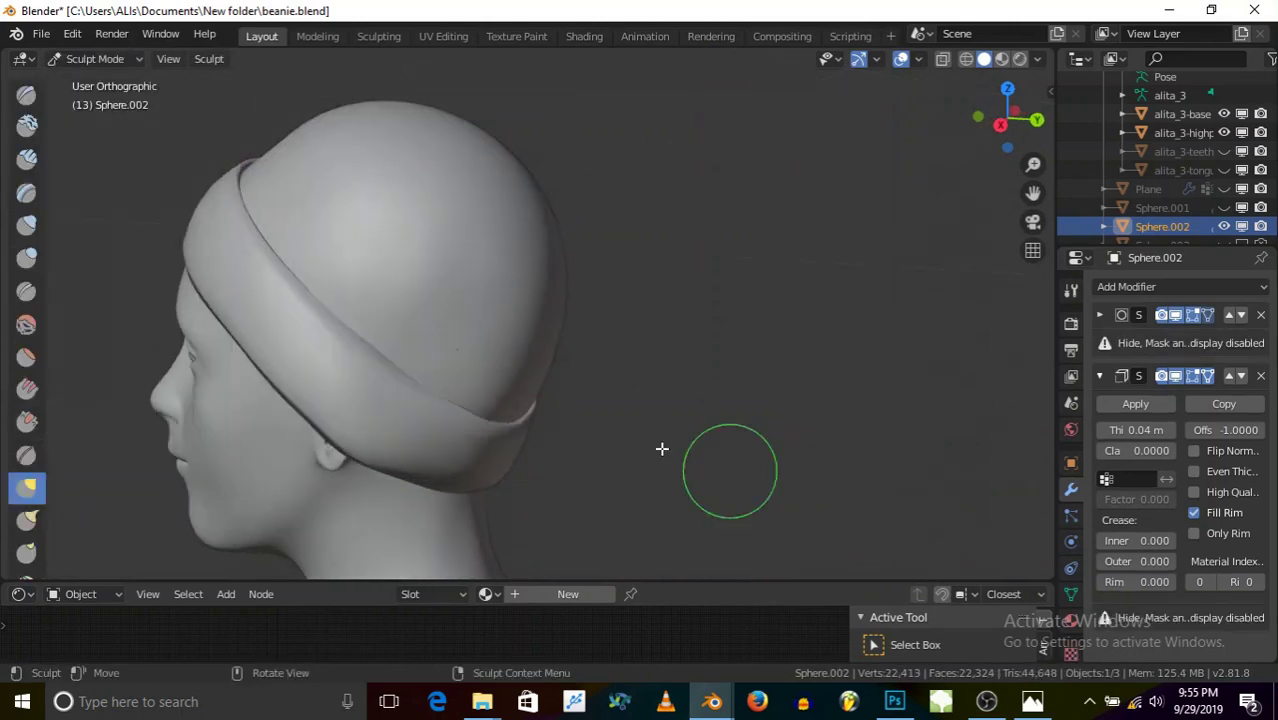
right_click(486, 168)
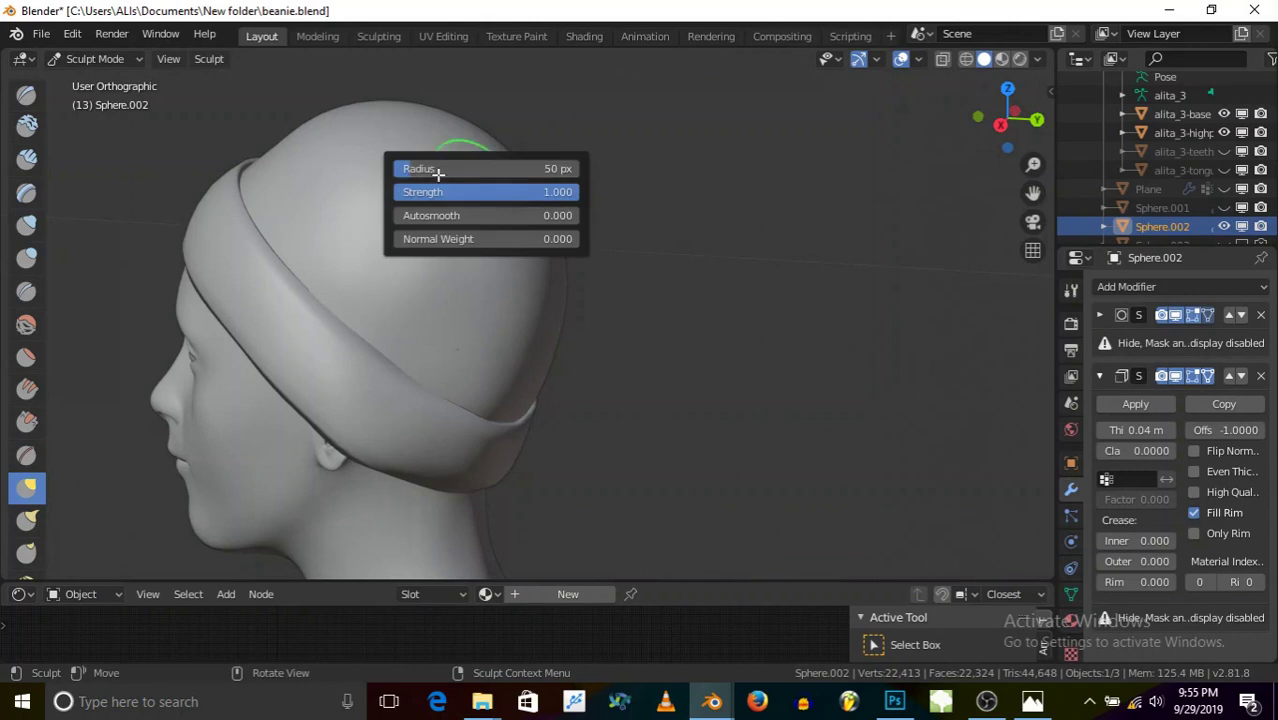
click(95, 58)
click(97, 80)
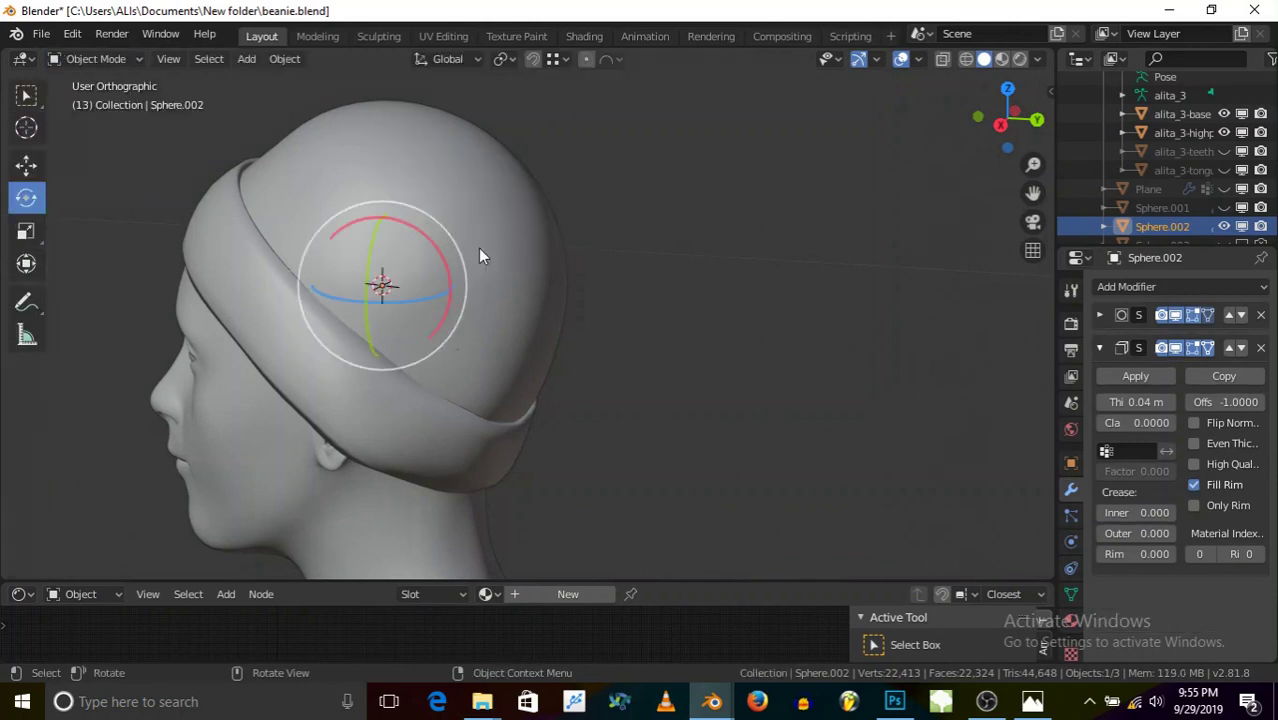
- Duplicate the beanie in place and hide the copy in the viewport
key(shift+d)
right_click(530, 235)
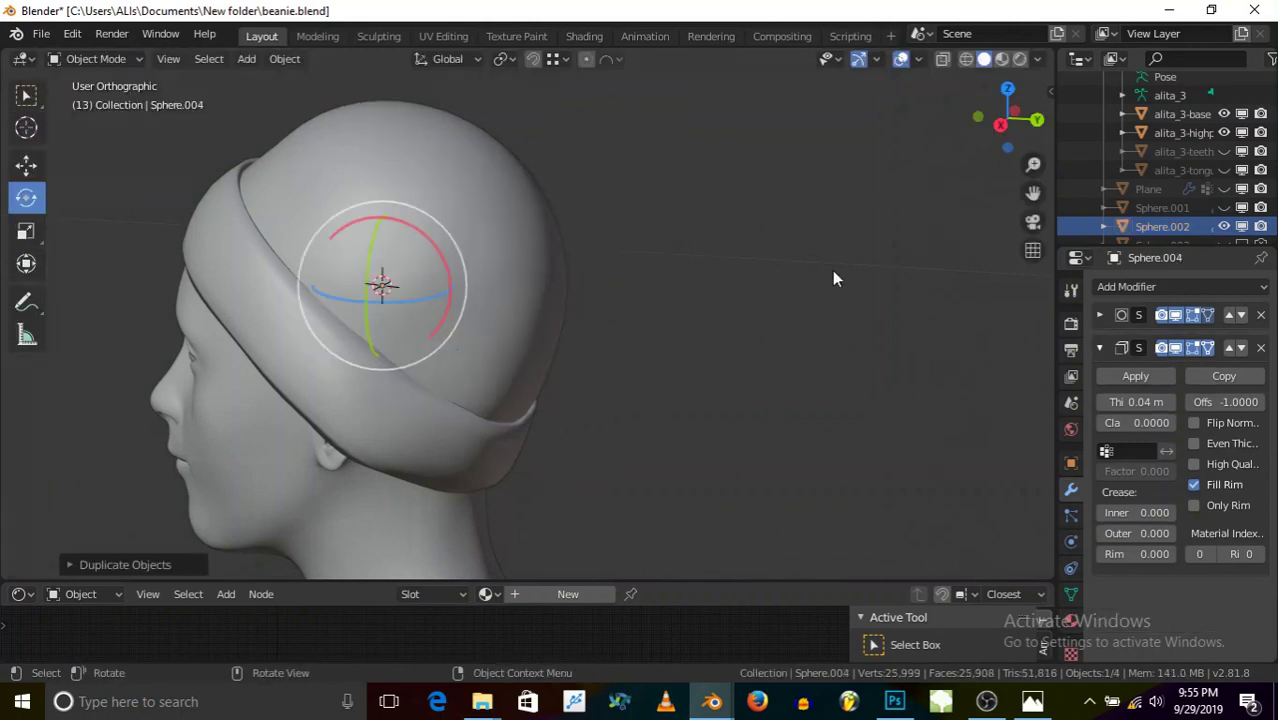
scroll(1200, 205, down, 3)
click(1224, 207)
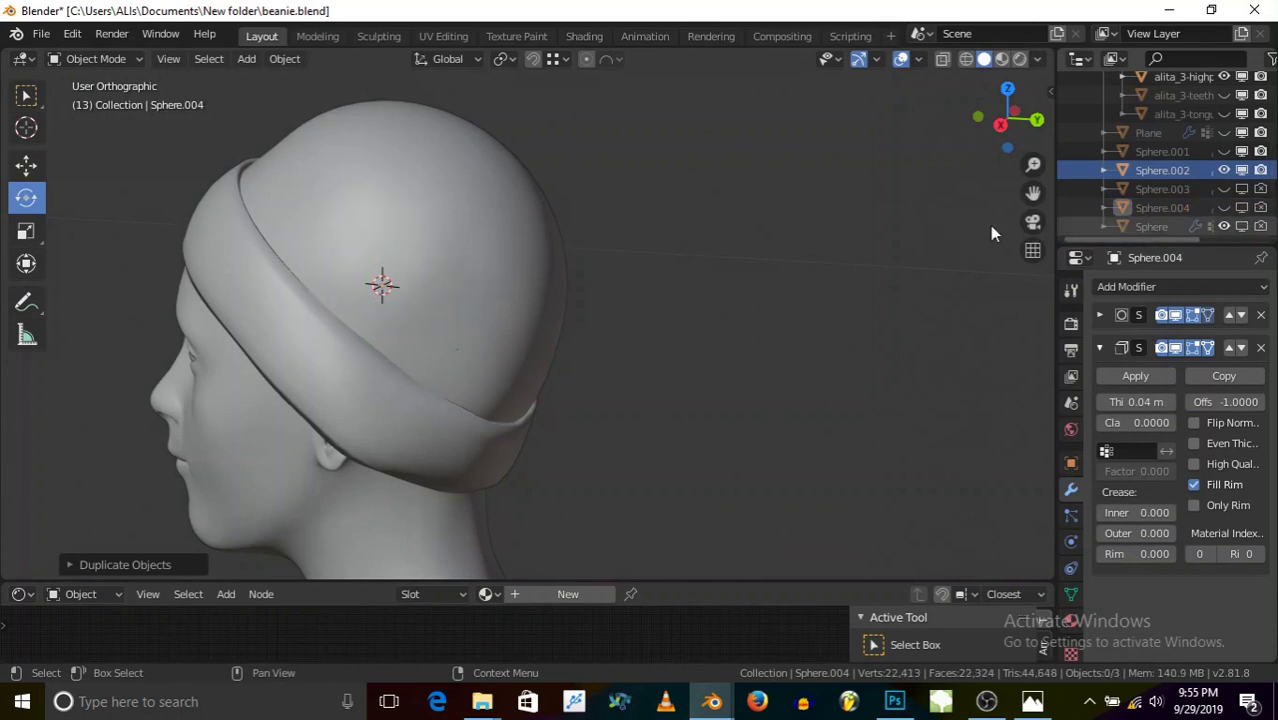
- Select the visible beanie, switch to Sculpt Mode and set the Grab brush radius to about 95 px
click(471, 247)
click(95, 58)
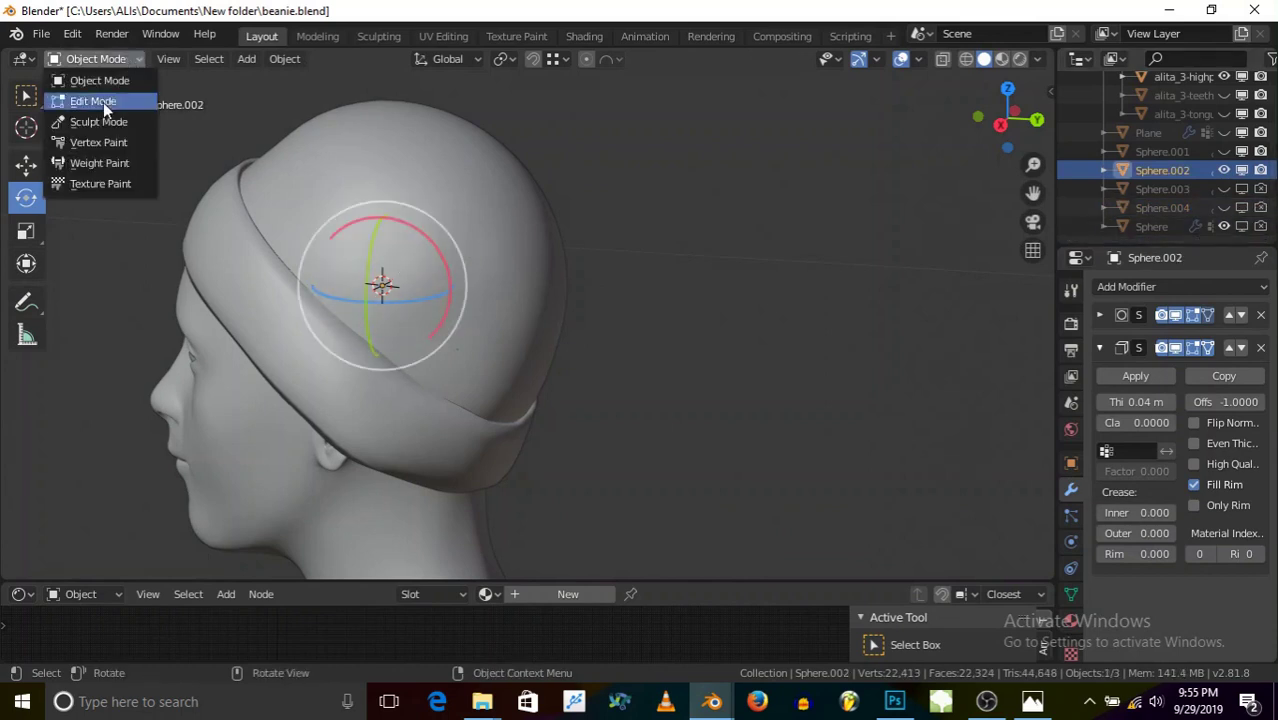
click(100, 121)
right_click(480, 150)
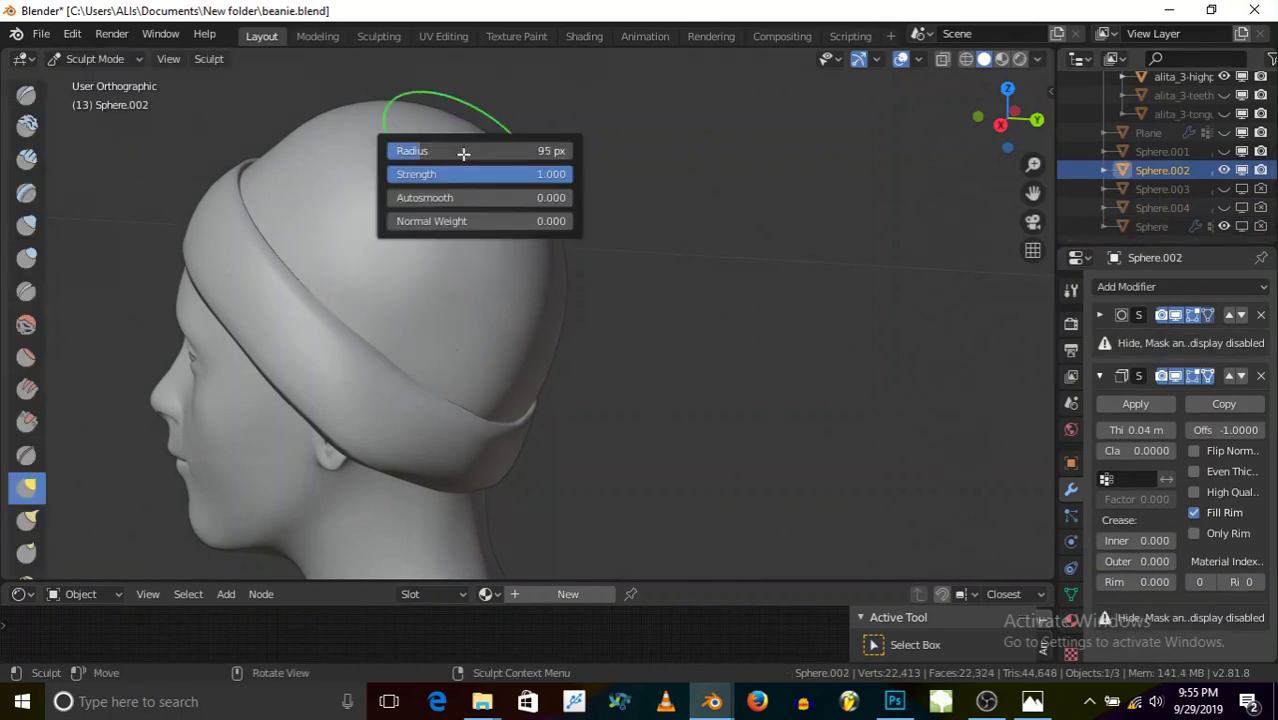
- Pull the crown's upper back outward into a raised, slouchy tip with the Grab brush, and return to Object Mode
mouse_move(470, 146)
middle_down()
mouse_move(565, 194)
mouse_move(203, 148)
mouse_move(456, 134)
middle_up()
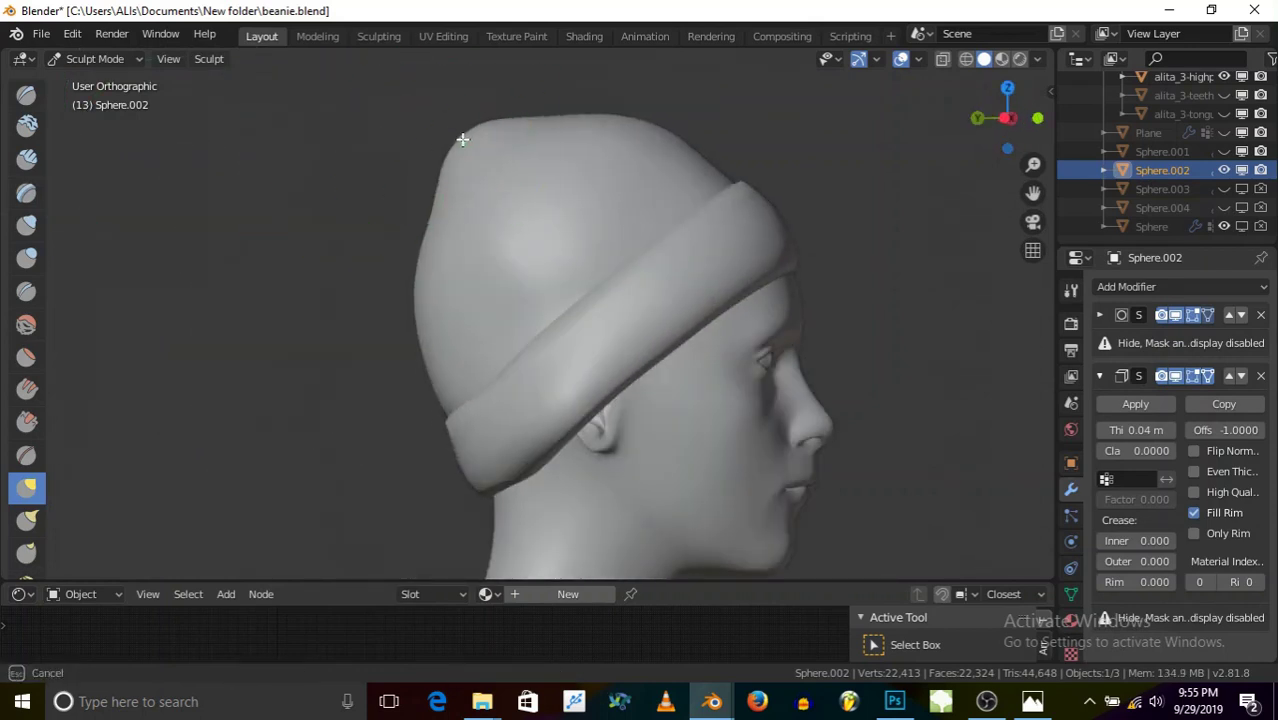
mouse_move(484, 129)
middle_down()
mouse_move(456, 137)
mouse_move(465, 183)
mouse_move(608, 205)
middle_up()
middle_drag(398, 160, 528, 185)
scroll(499, 160, down, 4)
scroll(519, 203, up, 2)
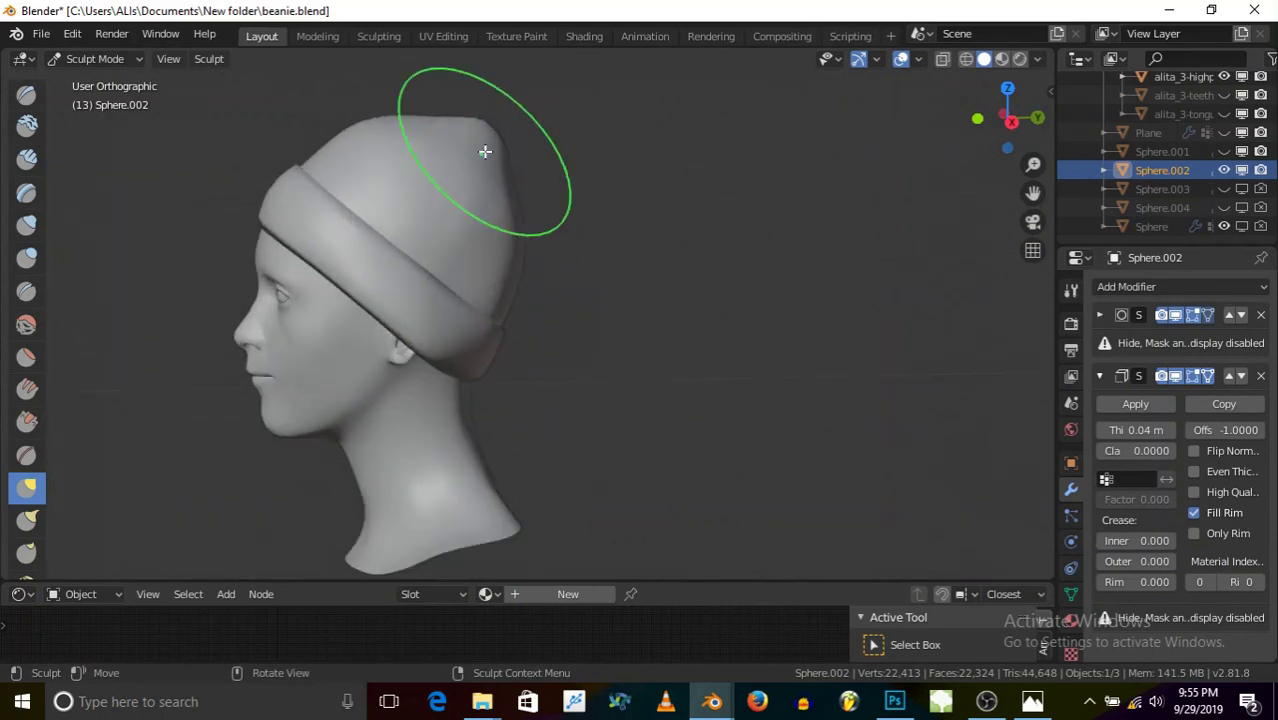
mouse_move(478, 144)
middle_down()
mouse_move(485, 180)
mouse_move(470, 200)
middle_up()
click(92, 59)
click(104, 80)
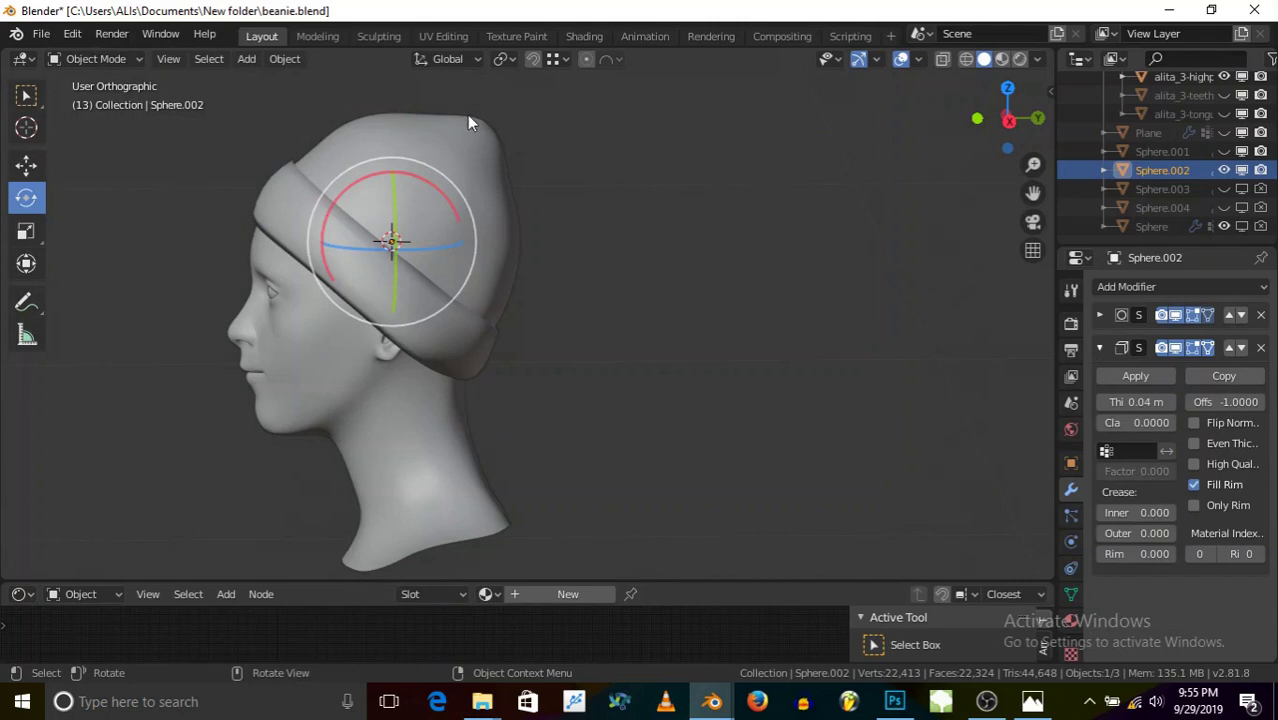
click(104, 59)
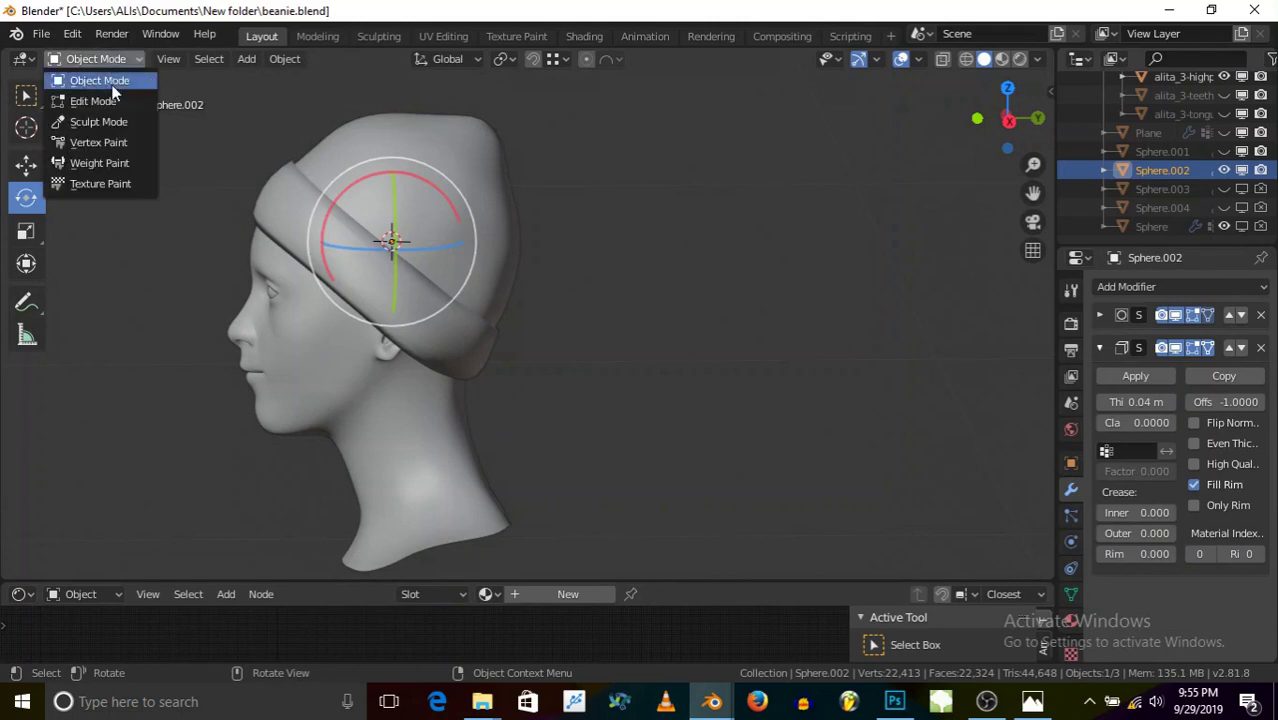
- Add a UV sphere, move it out behind the beanie and scale it down to pom-pom size
click(247, 59)
mouse_move(270, 80)
click(430, 132)
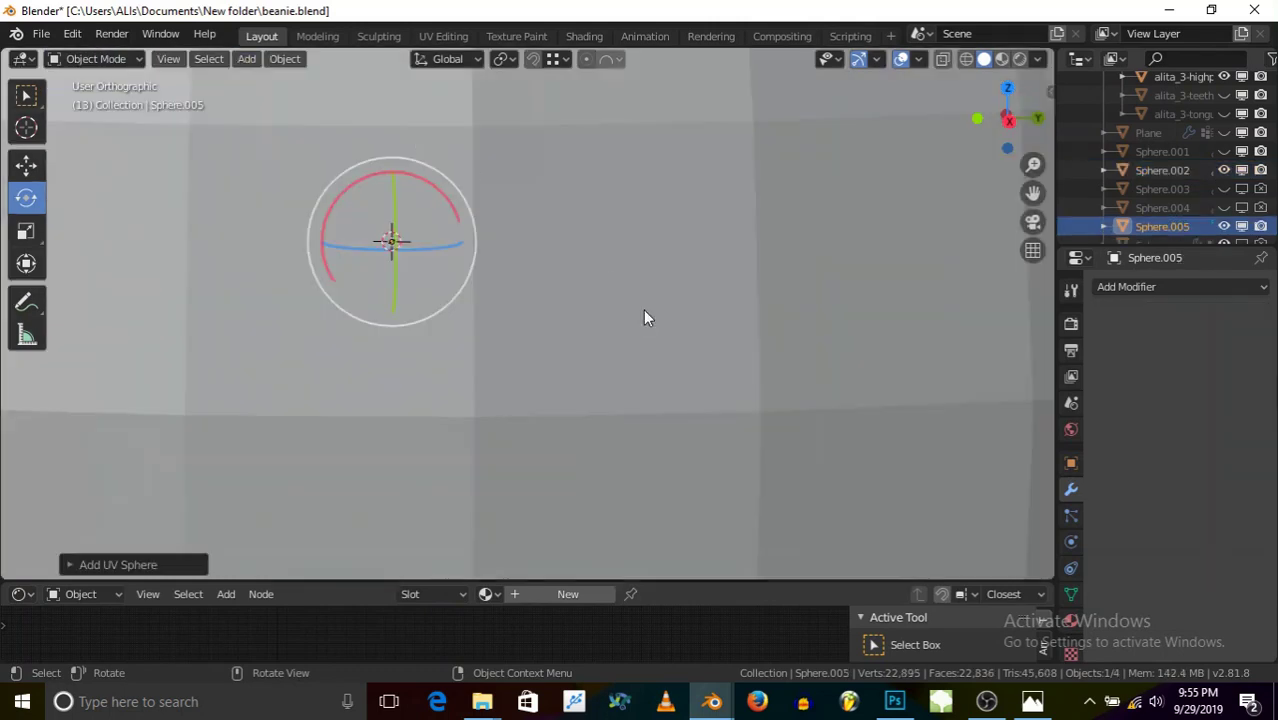
key(s)
click(551, 320)
key(s)
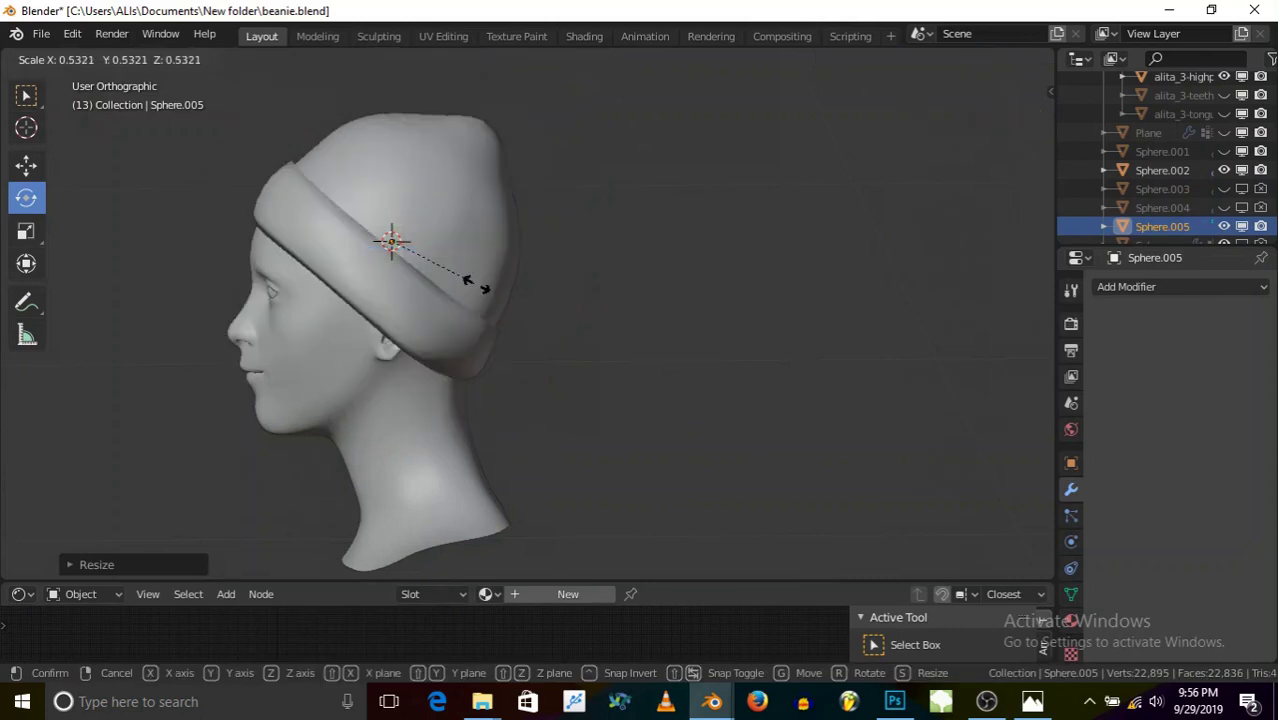
click(400, 253)
click(26, 165)
drag(477, 242, 582, 240)
key(s)
click(531, 263)
- Move the small sphere up and back until it sits against the upper back corner of the beanie's crown
drag(510, 165, 500, 66)
drag(577, 134, 556, 128)
shift+middle_drag(580, 180, 557, 294)
drag(471, 176, 467, 154)
drag(538, 226, 551, 223)
drag(484, 145, 484, 158)
drag(566, 246, 522, 228)
scroll(520, 225, up, 3)
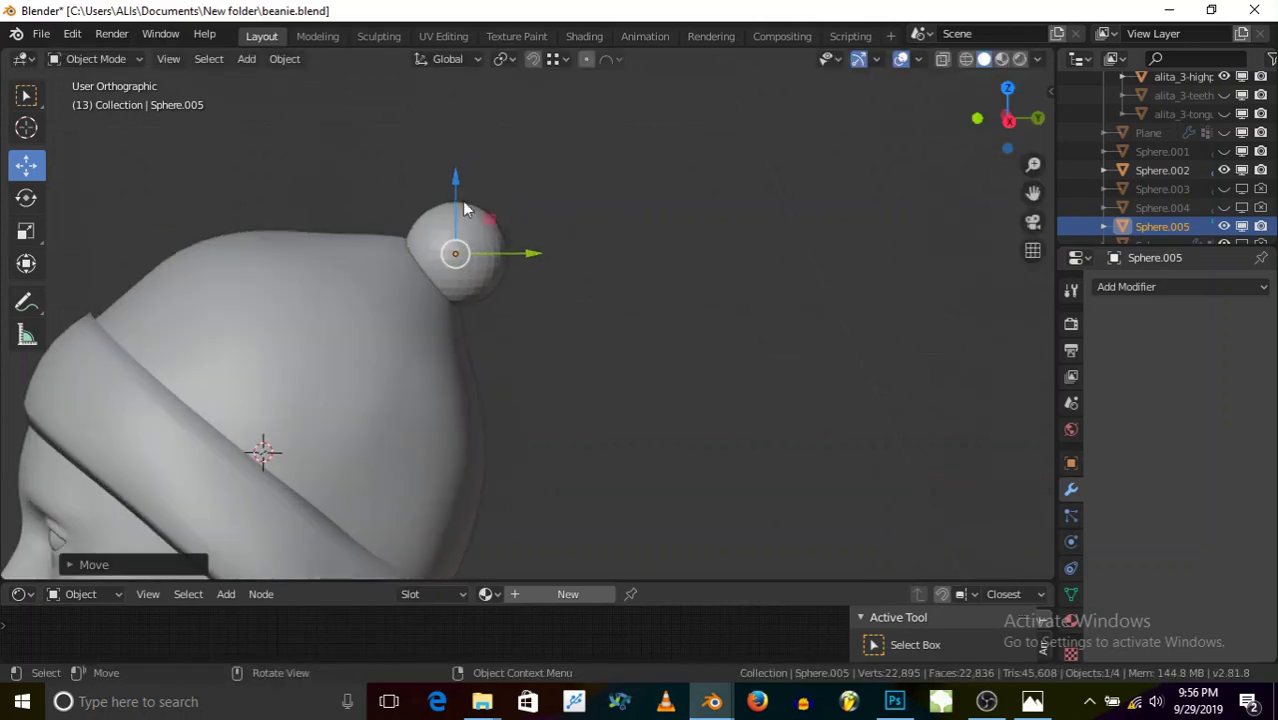
drag(458, 175, 456, 160)
scroll(444, 234, up, 3)
drag(528, 253, 558, 252)
drag(491, 186, 491, 158)
drag(565, 221, 497, 175)
- Rotate the pom-pom sphere slightly and shade it smooth
click(26, 197)
drag(500, 222, 489, 226)
mouse_move(489, 226)
middle_down()
mouse_move(246, 218)
mouse_move(470, 236)
middle_up()
right_click(465, 237)
click(461, 232)
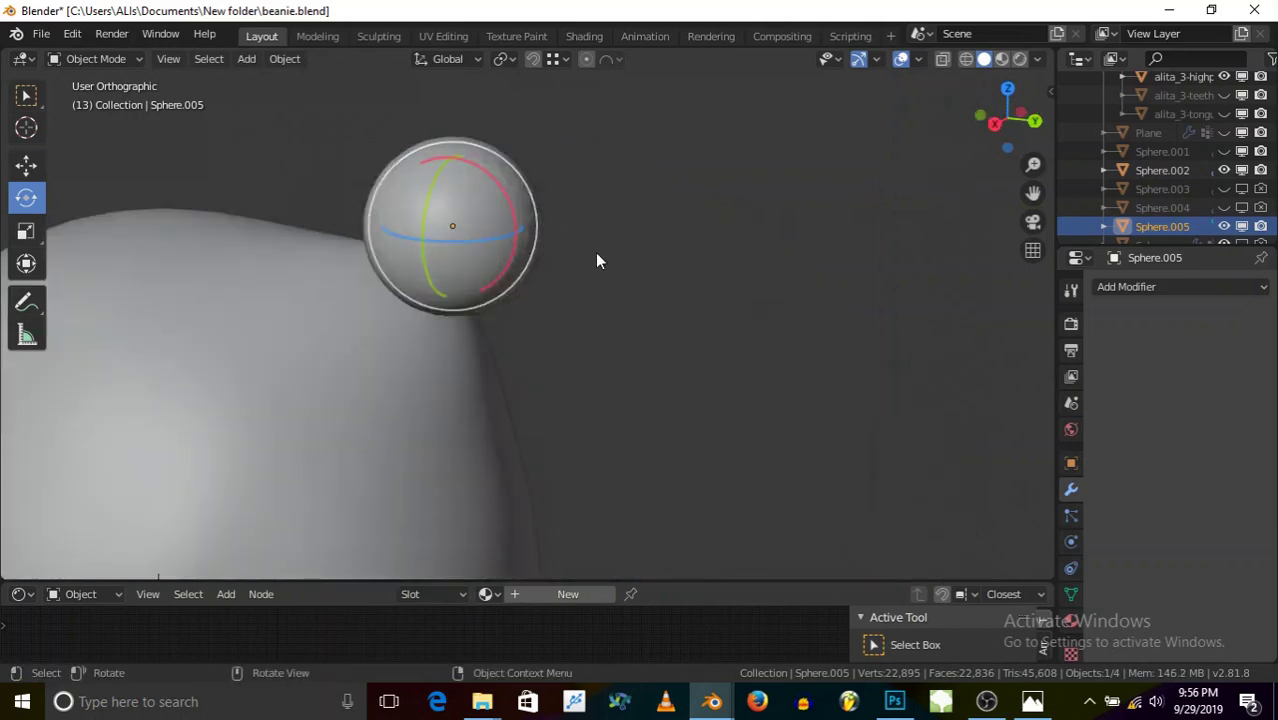
- Move the pom-pom sphere backward and down so it sits just behind the crown's upper back
scroll(594, 254, down, 8)
scroll(588, 311, up, 2)
middle_drag(521, 322, 577, 327)
scroll(561, 263, up, 2)
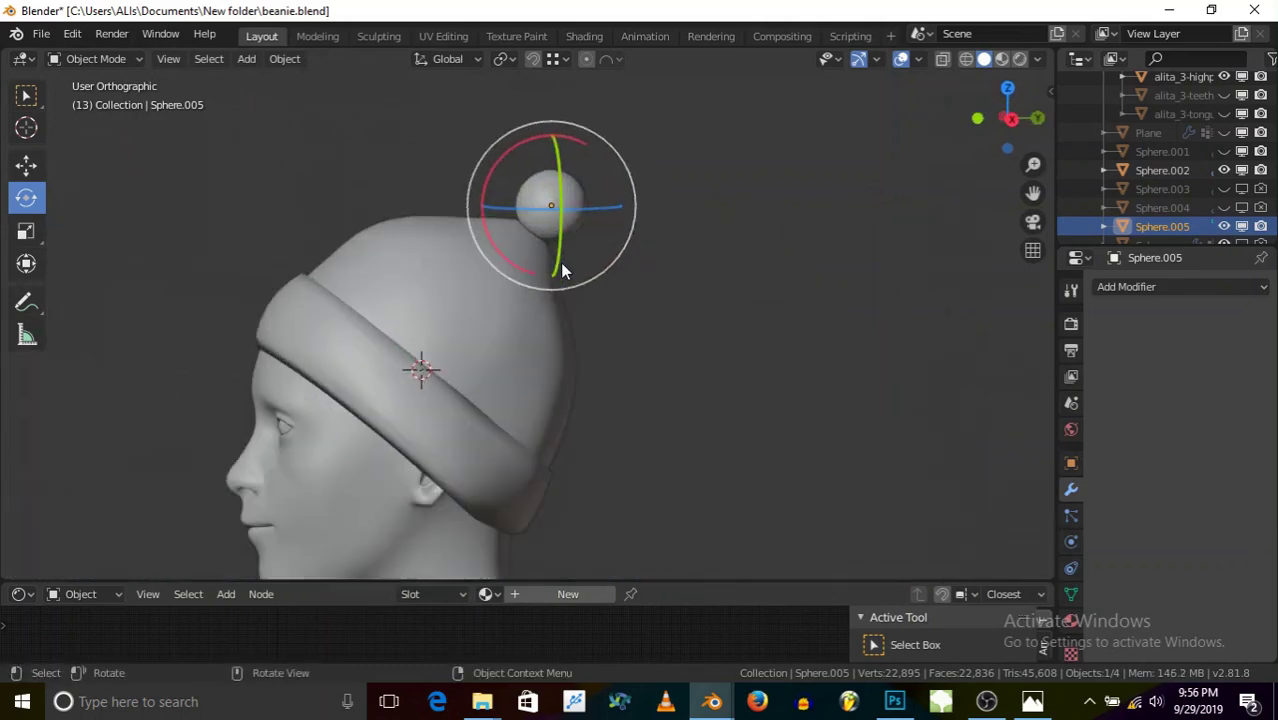
click(26, 164)
drag(553, 142, 560, 165)
drag(613, 237, 671, 246)
drag(600, 162, 612, 231)
click(96, 59)
click(110, 124)
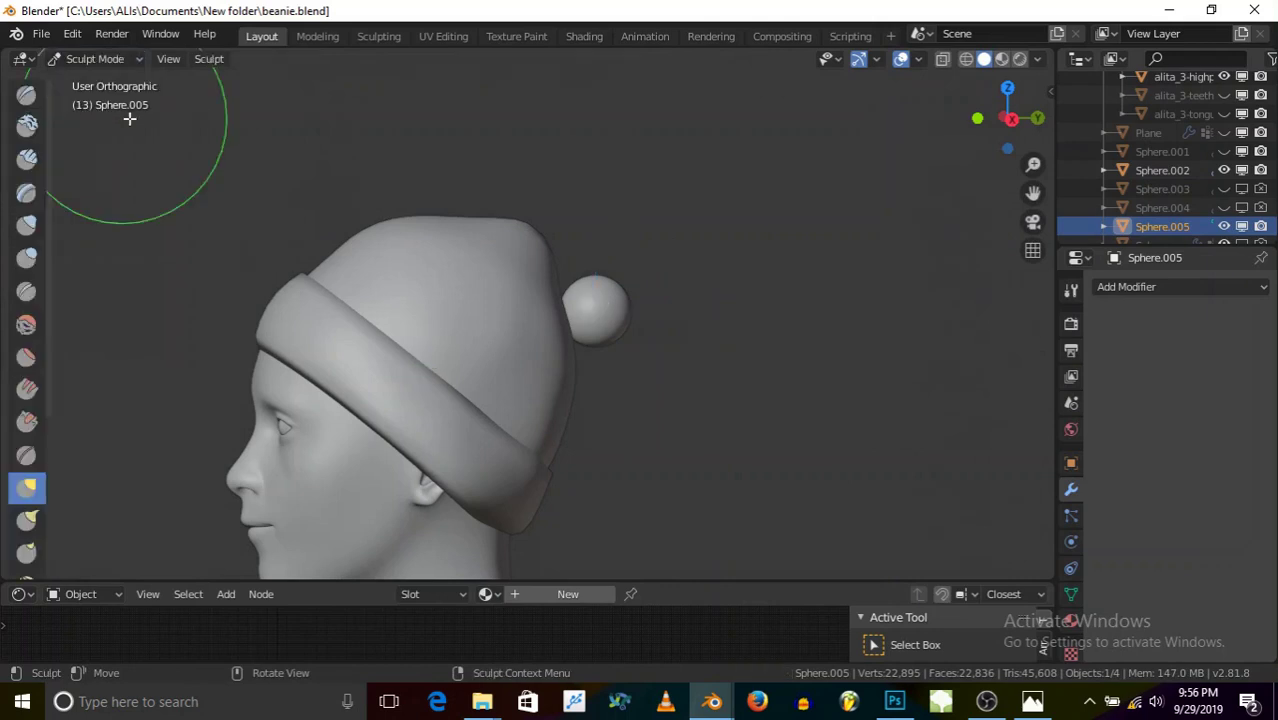
click(102, 59)
click(100, 82)
- Select the beanie, switch to Sculpt Mode and pull the crown's upper back toward the pom-pom with the Grab brush
click(498, 281)
click(96, 59)
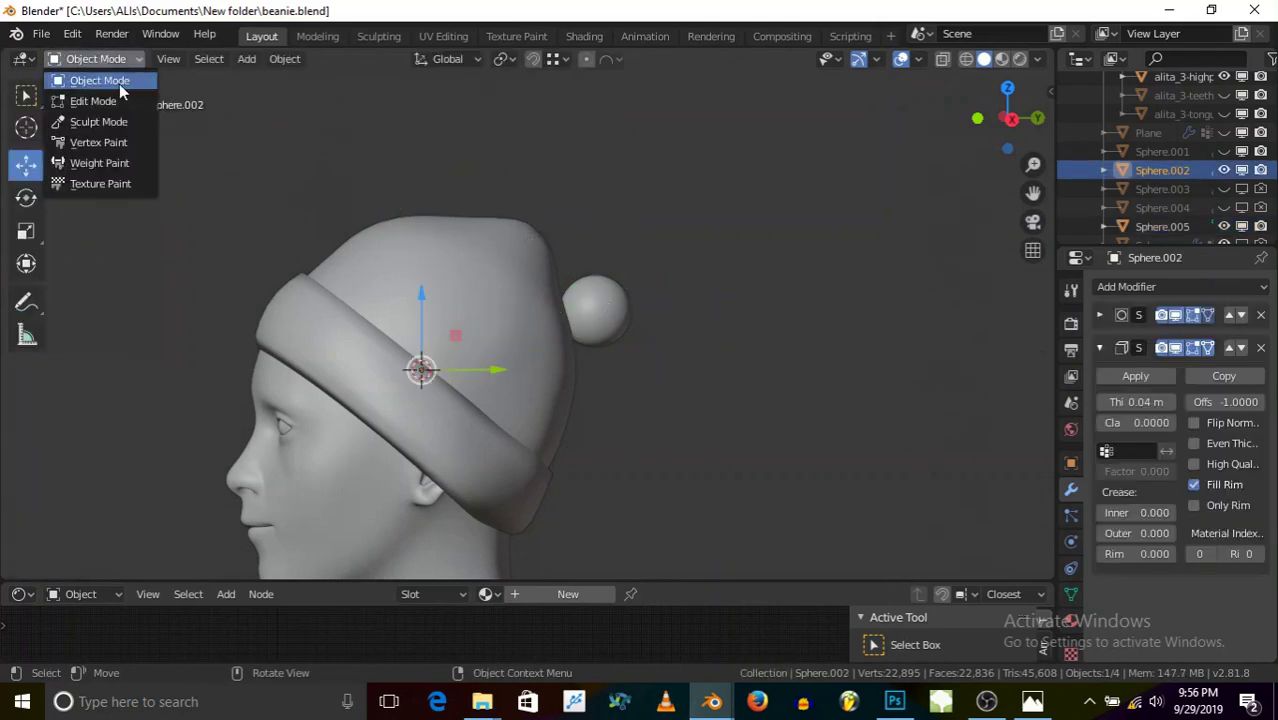
click(98, 122)
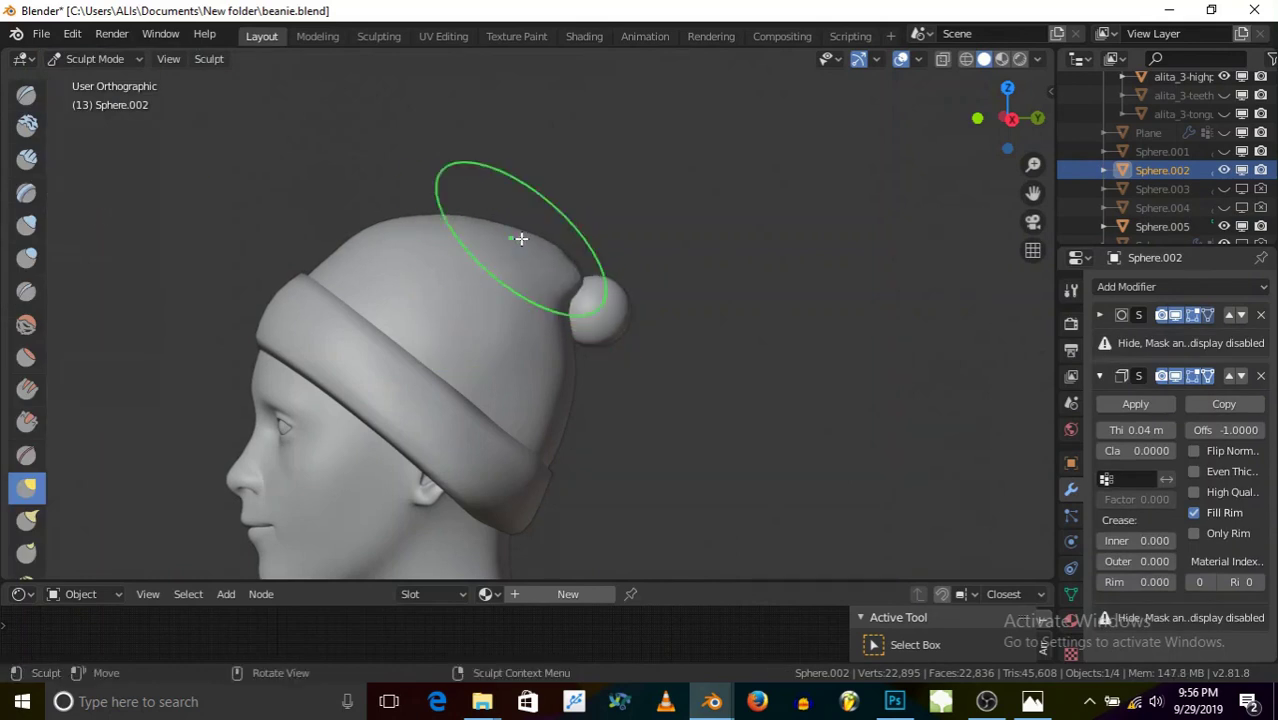
middle_drag(556, 257, 34, 300)
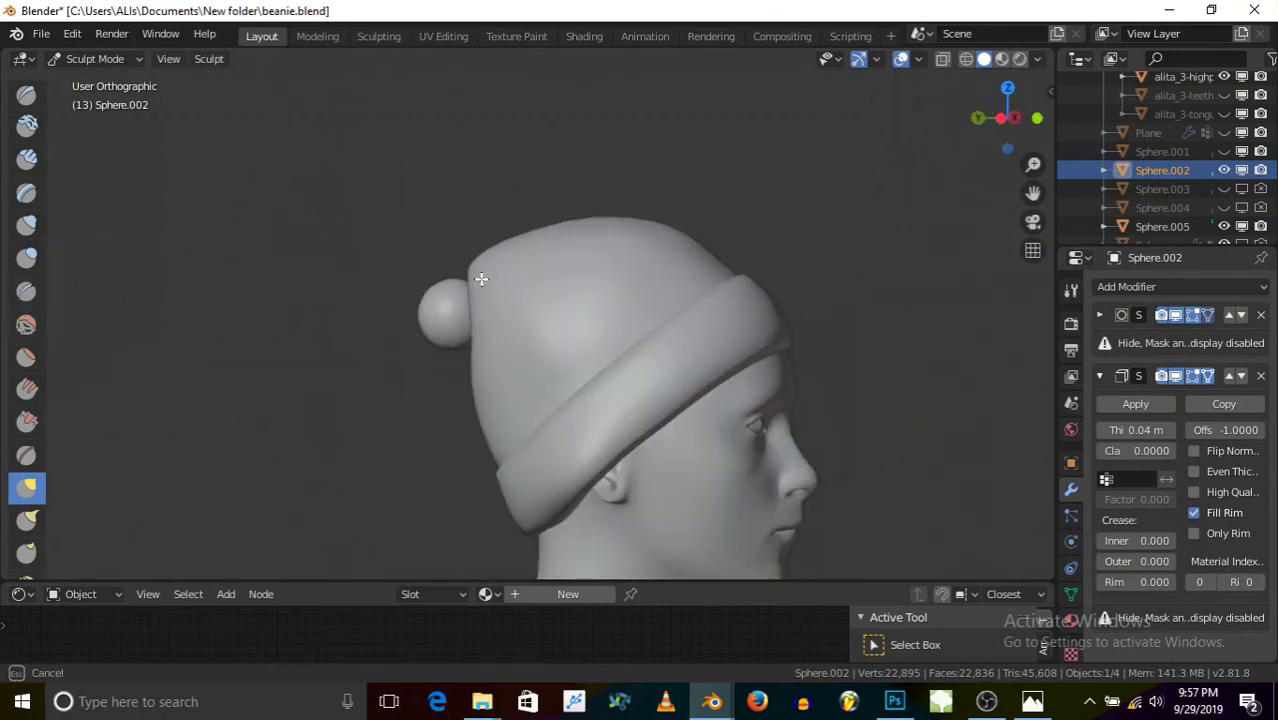
mouse_move(468, 316)
mouse_down()
mouse_move(485, 308)
mouse_move(470, 276)
mouse_up()
- Shape the crown's tip from both sides so it droops onto the pom-pom, and return to Object Mode
mouse_move(349, 294)
middle_down()
mouse_move(583, 348)
mouse_move(785, 302)
middle_up()
mouse_move(482, 286)
middle_down()
mouse_move(440, 266)
mouse_move(457, 275)
middle_up()
drag(472, 308, 469, 306)
middle_drag(445, 250, 465, 254)
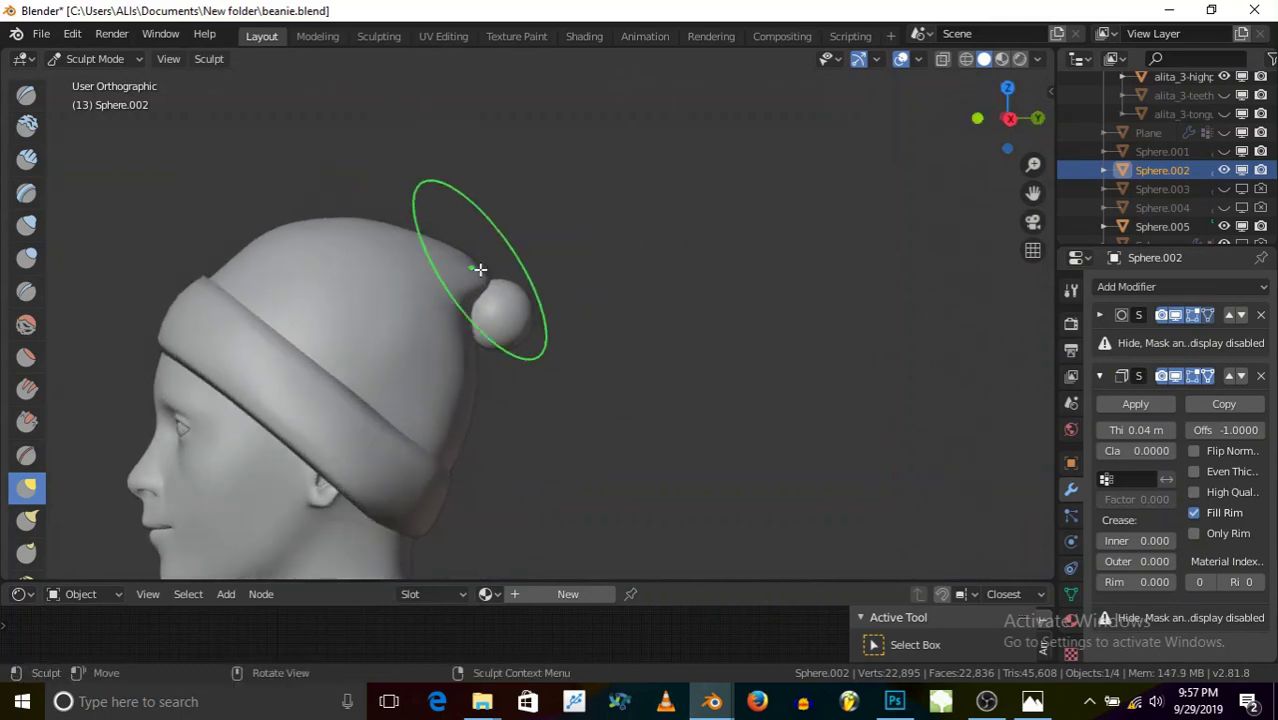
mouse_move(468, 268)
mouse_down()
mouse_move(484, 270)
mouse_move(478, 314)
mouse_move(465, 311)
mouse_up()
mouse_move(465, 311)
middle_down()
mouse_move(385, 308)
mouse_move(280, 337)
mouse_move(462, 356)
mouse_move(457, 309)
mouse_move(608, 346)
mouse_move(609, 330)
mouse_move(519, 334)
middle_up()
scroll(490, 358, up, 3)
scroll(483, 361, down, 5)
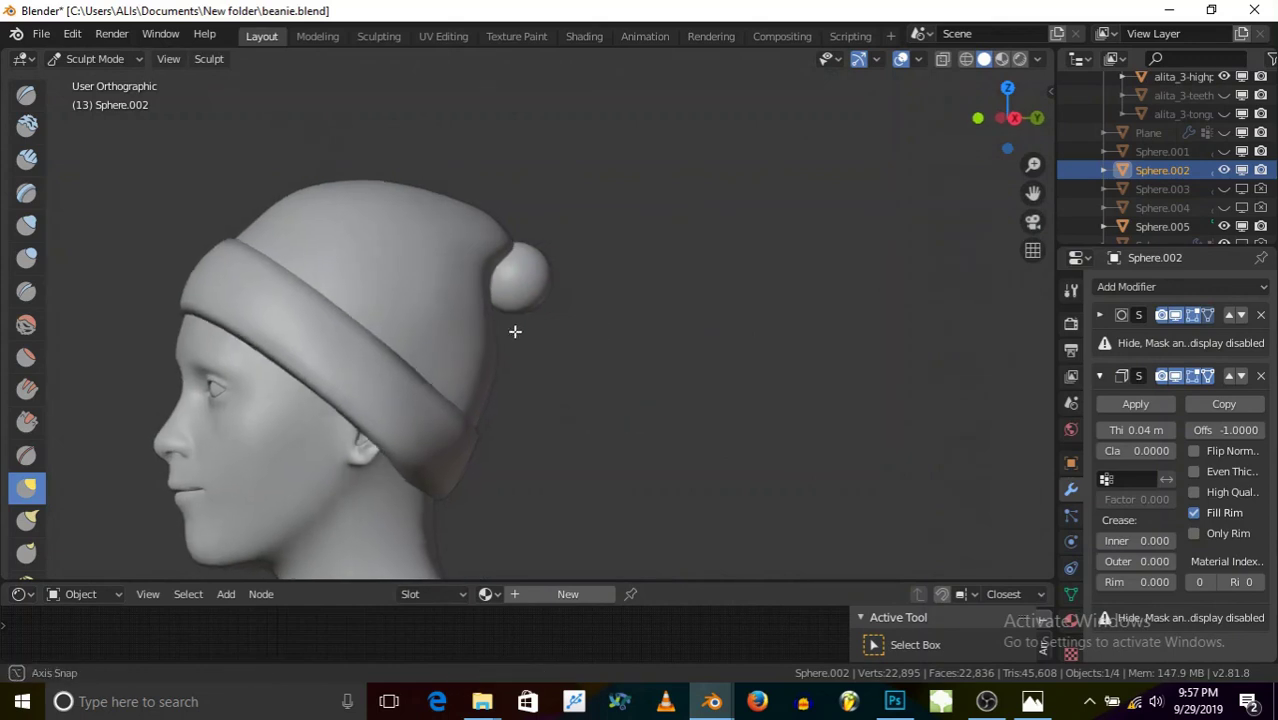
click(100, 58)
click(98, 77)
- Select the pom-pom sphere, shade it flat and raise it beside the crown's tip
scroll(565, 292, up, 2)
scroll(567, 287, up, 1)
click(518, 288)
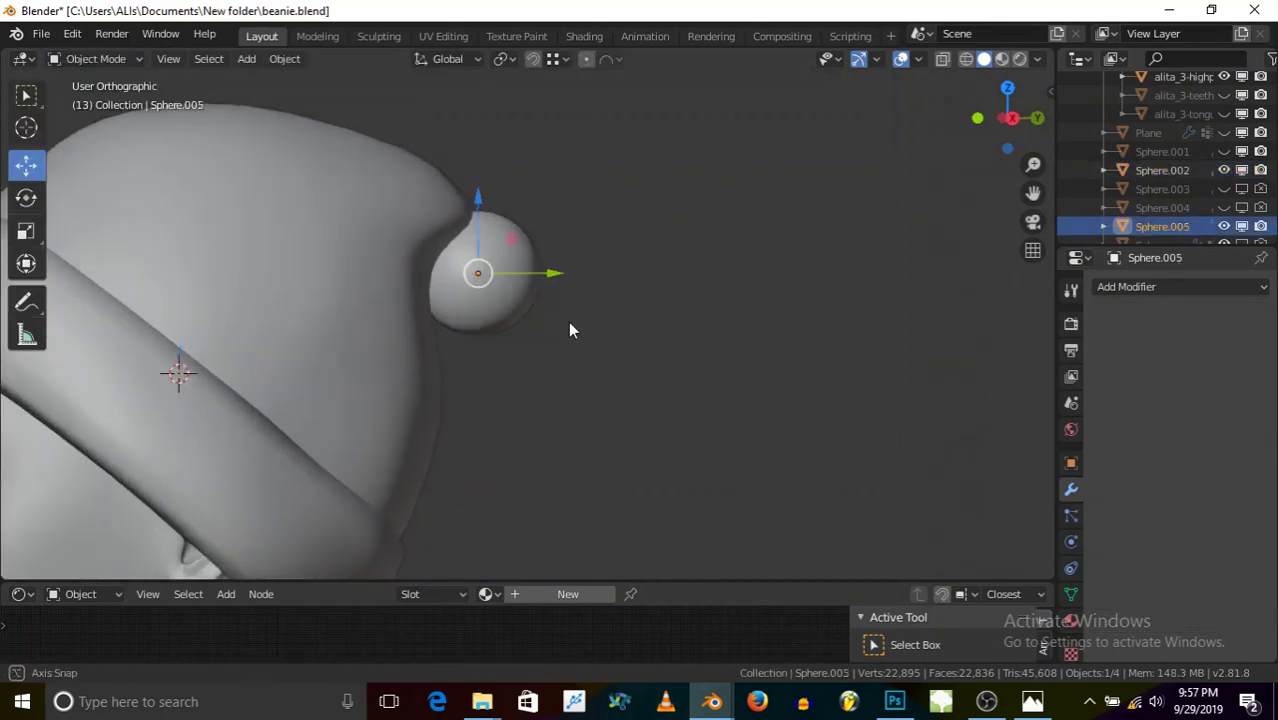
middle_drag(568, 321, 638, 233)
right_click(511, 266)
click(496, 277)
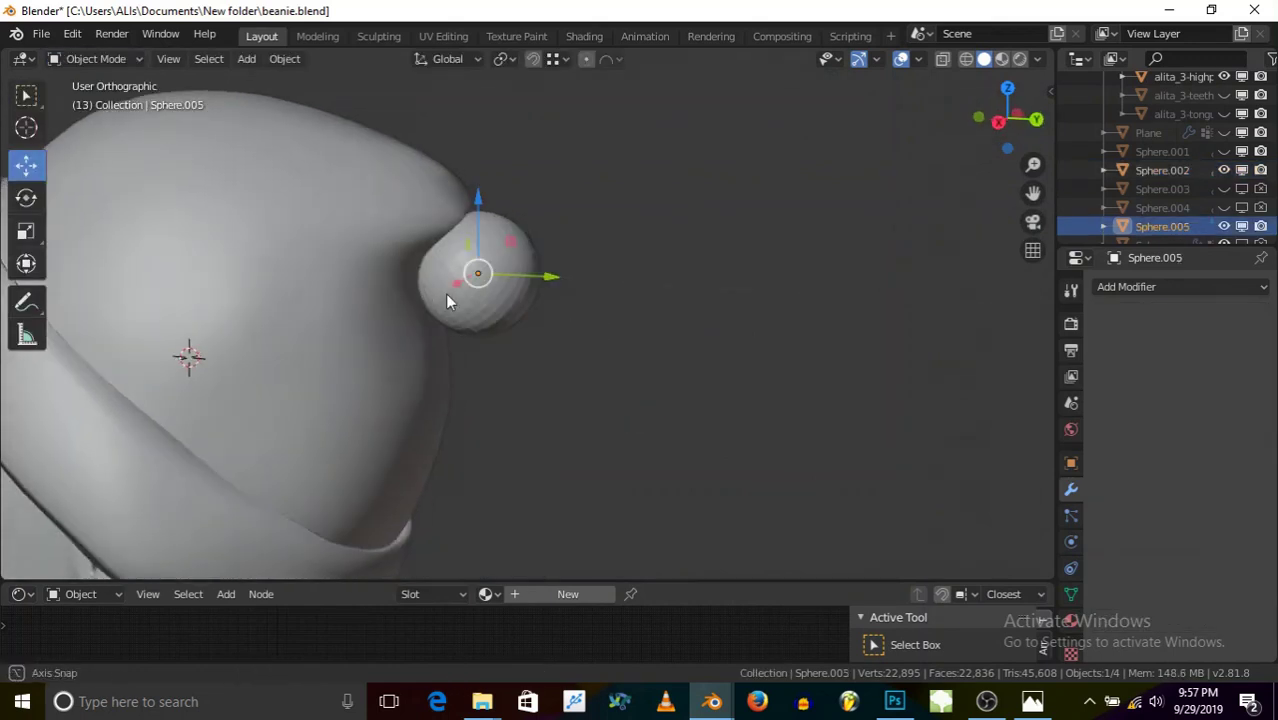
middle_drag(445, 293, 267, 218)
drag(480, 195, 470, 110)
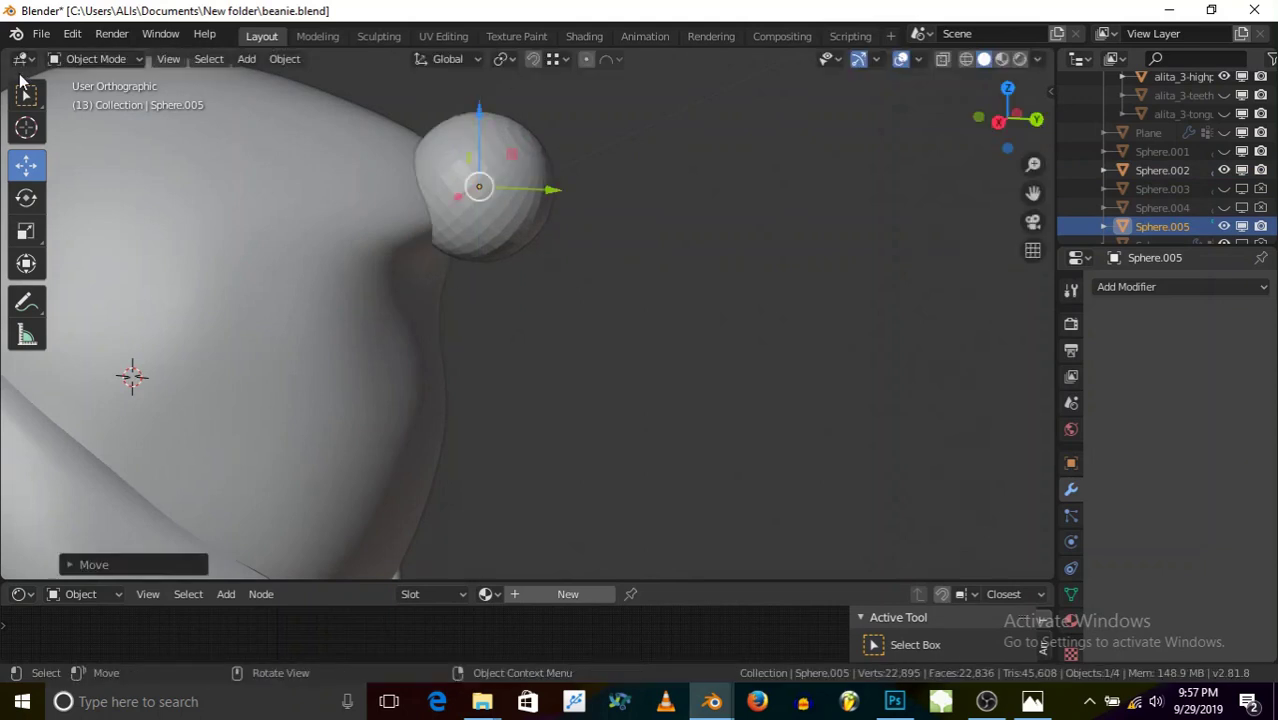
- Rotate the pom-pom sphere and move it back down and outward at the crown's tip
click(26, 199)
drag(531, 147, 510, 248)
click(27, 166)
drag(481, 113, 490, 165)
middle_drag(490, 165, 497, 198)
drag(497, 198, 564, 231)
middle_drag(564, 231, 377, 278)
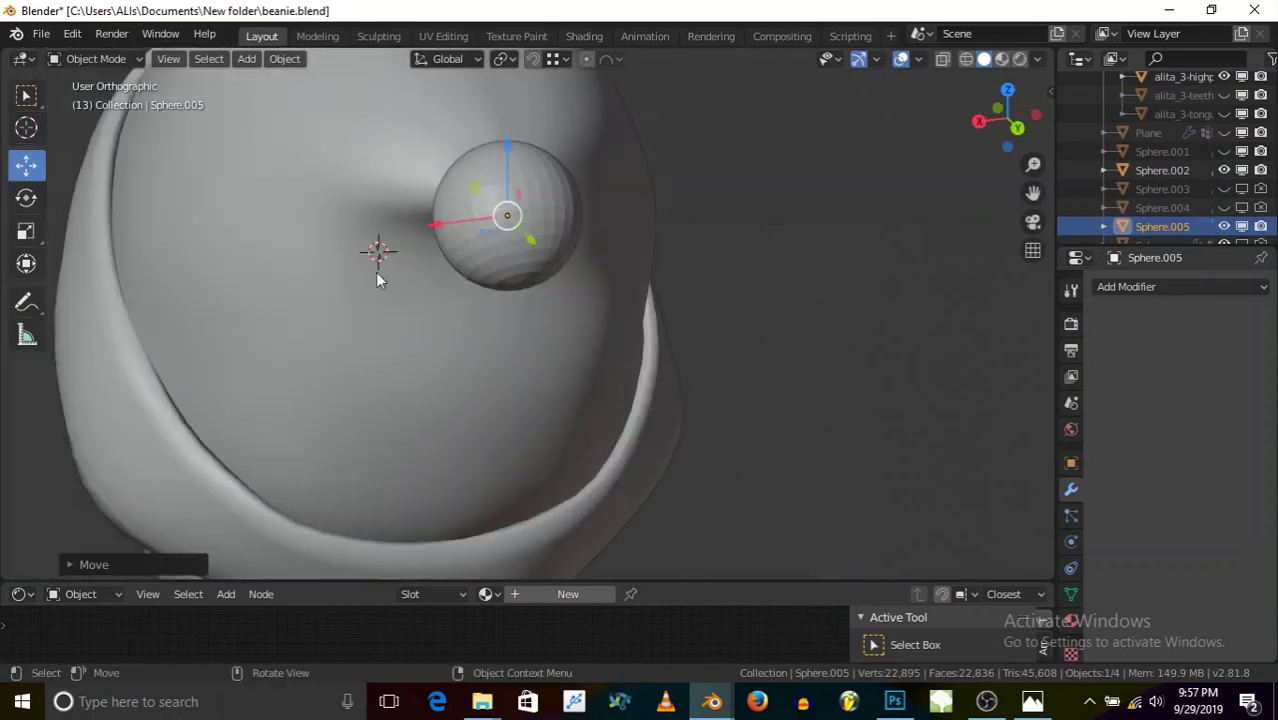
- Nudge the pom-pom sphere vertically and toward the crown's tip, and check its fit from the side
drag(502, 150, 507, 165)
mouse_move(507, 165)
middle_down()
mouse_move(582, 194)
mouse_move(530, 176)
middle_up()
drag(507, 146, 498, 157)
drag(560, 225, 554, 233)
scroll(554, 238, down, 5)
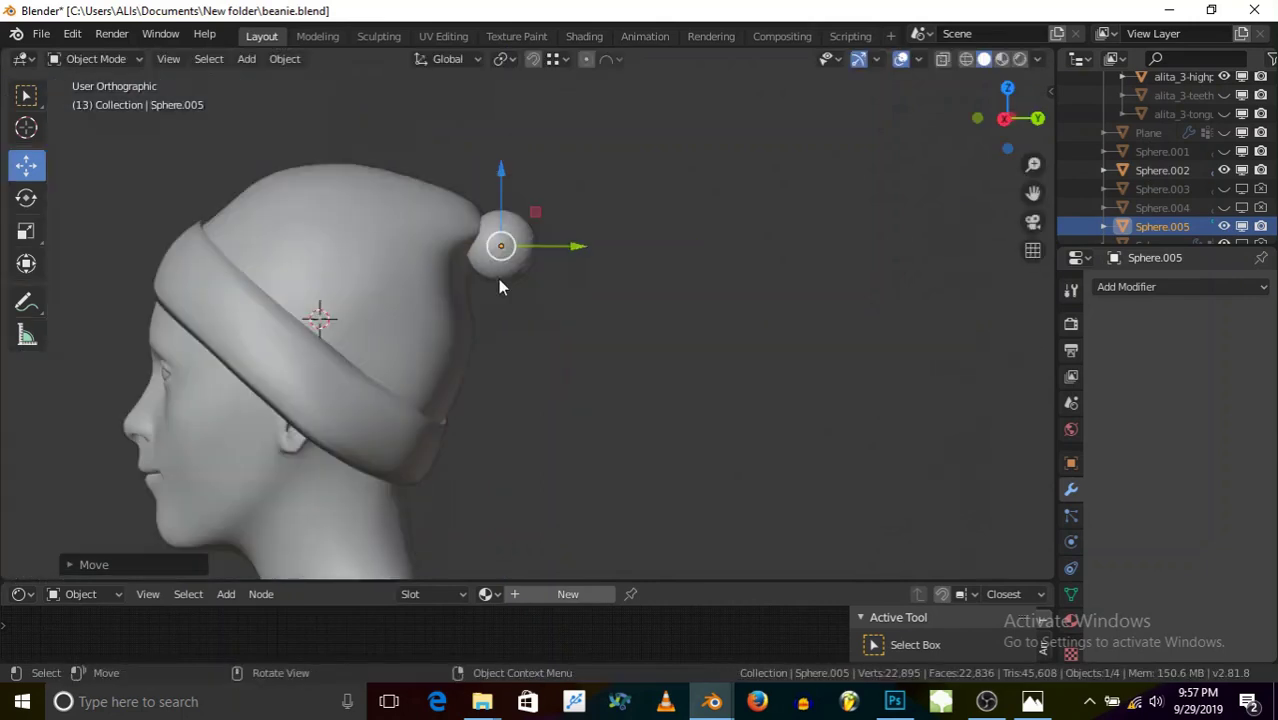
scroll(502, 280, up, 6)
scroll(425, 175, down, 5)
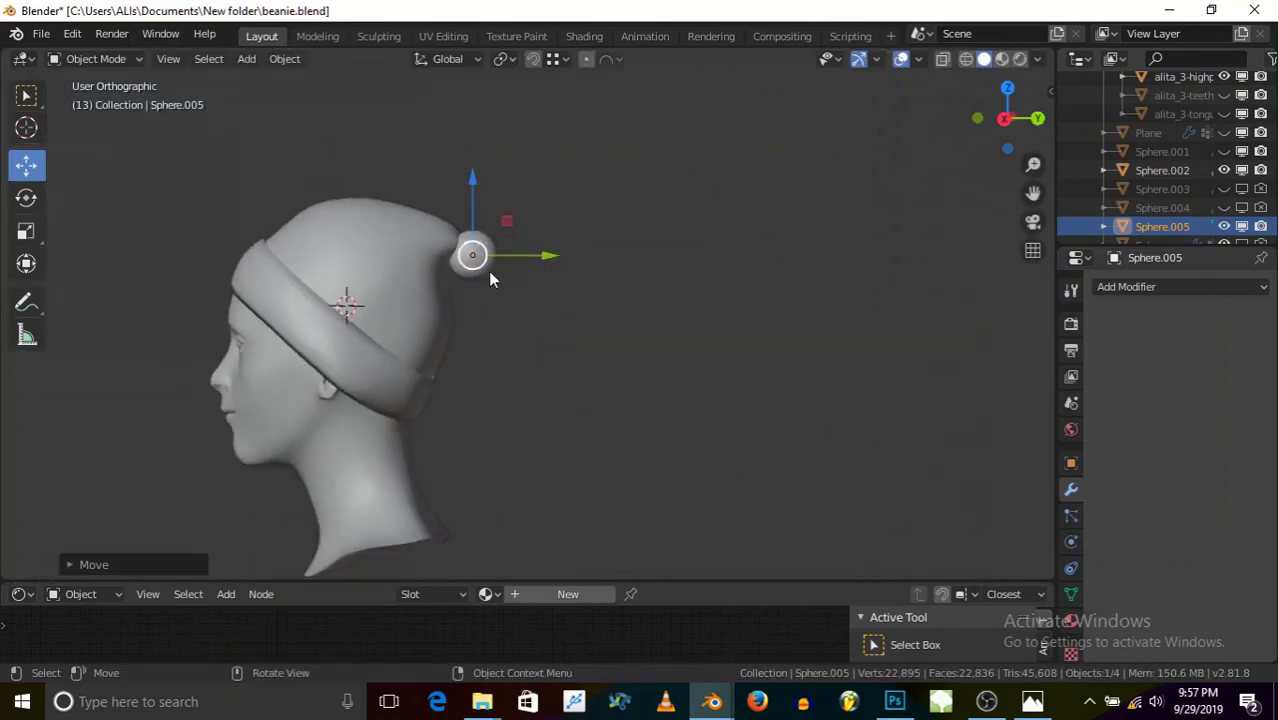
scroll(571, 328, up, 3)
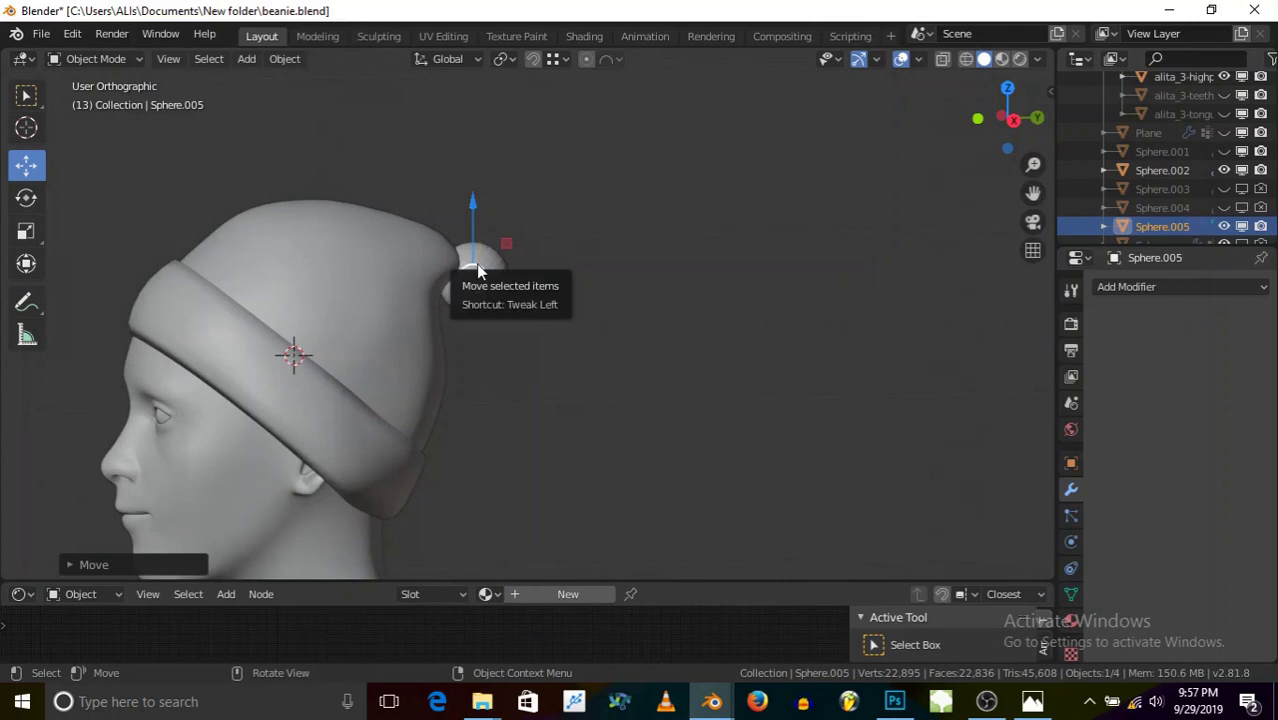
scroll(368, 352, down, 4)
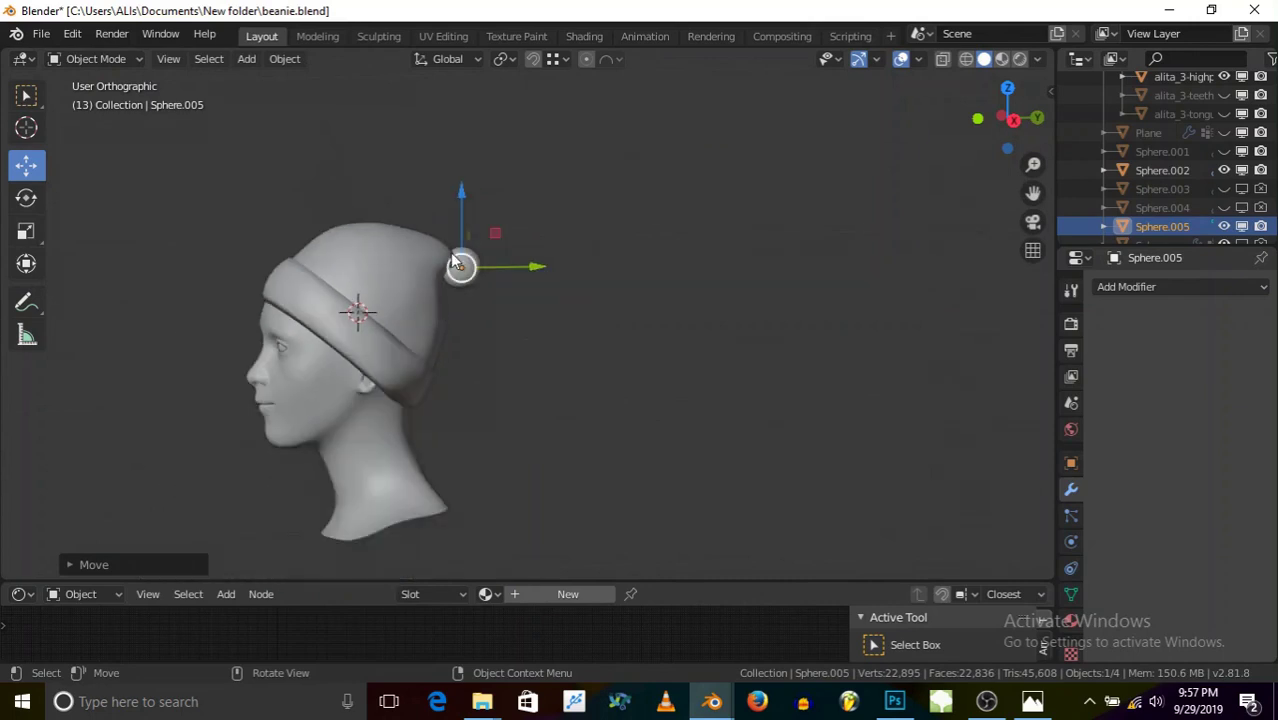
- Tilt the pom-pom sphere and shift it slightly inward and upward against the crown's tip
scroll(468, 252, up, 4)
middle_drag(470, 252, 421, 249)
drag(491, 221, 452, 214)
click(27, 205)
middle_drag(452, 214, 500, 285)
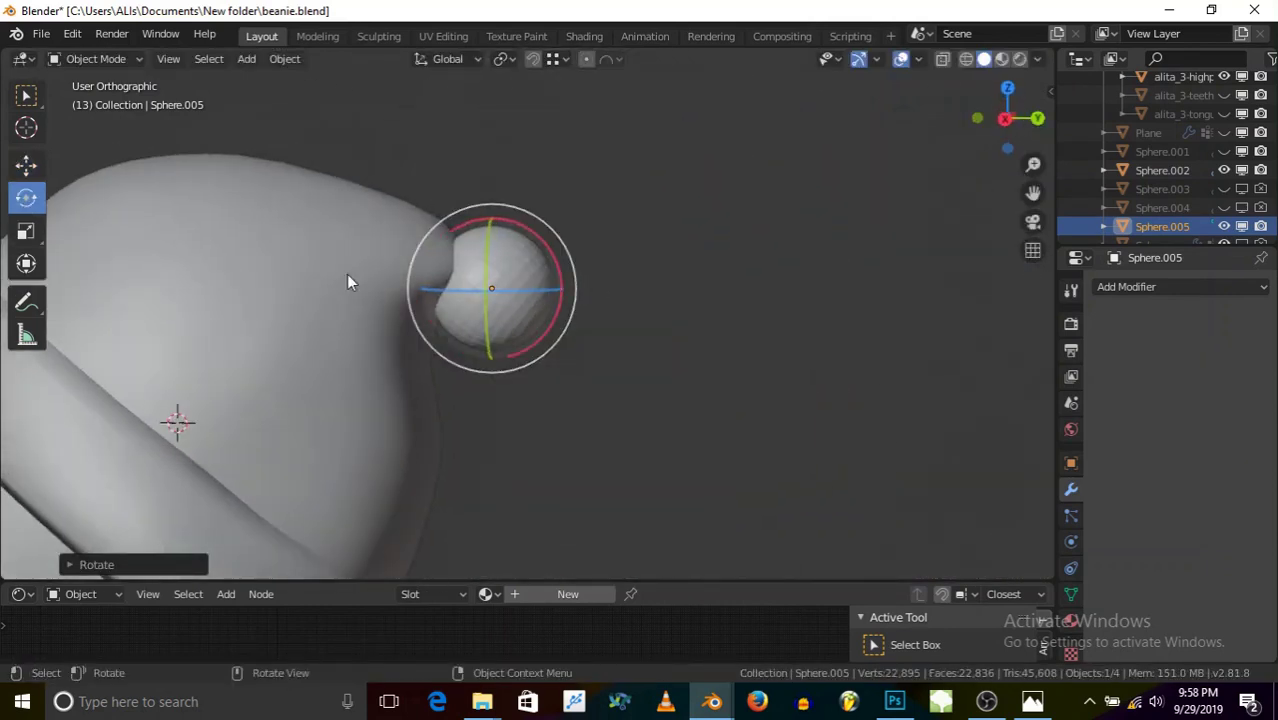
click(27, 165)
drag(563, 288, 553, 283)
drag(477, 208, 473, 173)
middle_drag(505, 264, 490, 240)
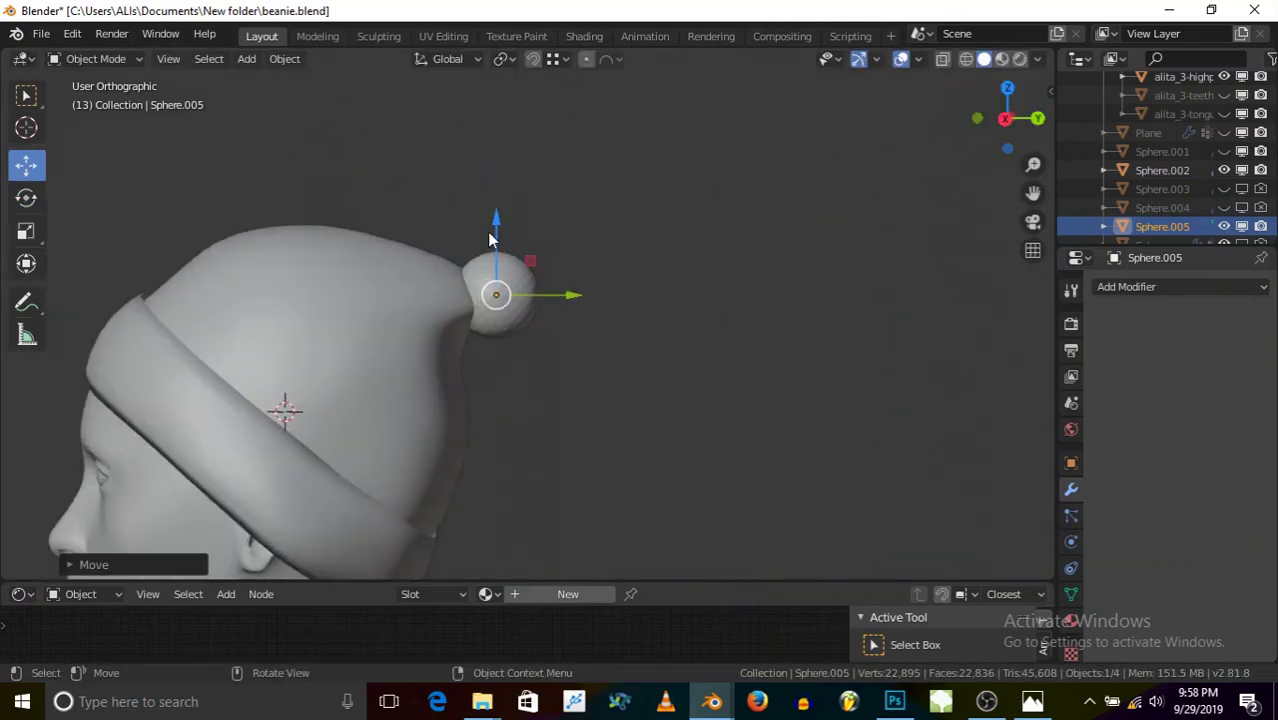
- Rotate the pom-pom sphere a little further and lower it slightly at the crown's tip
click(26, 197)
drag(550, 345, 542, 345)
middle_drag(542, 345, 546, 316)
drag(546, 316, 512, 365)
click(26, 163)
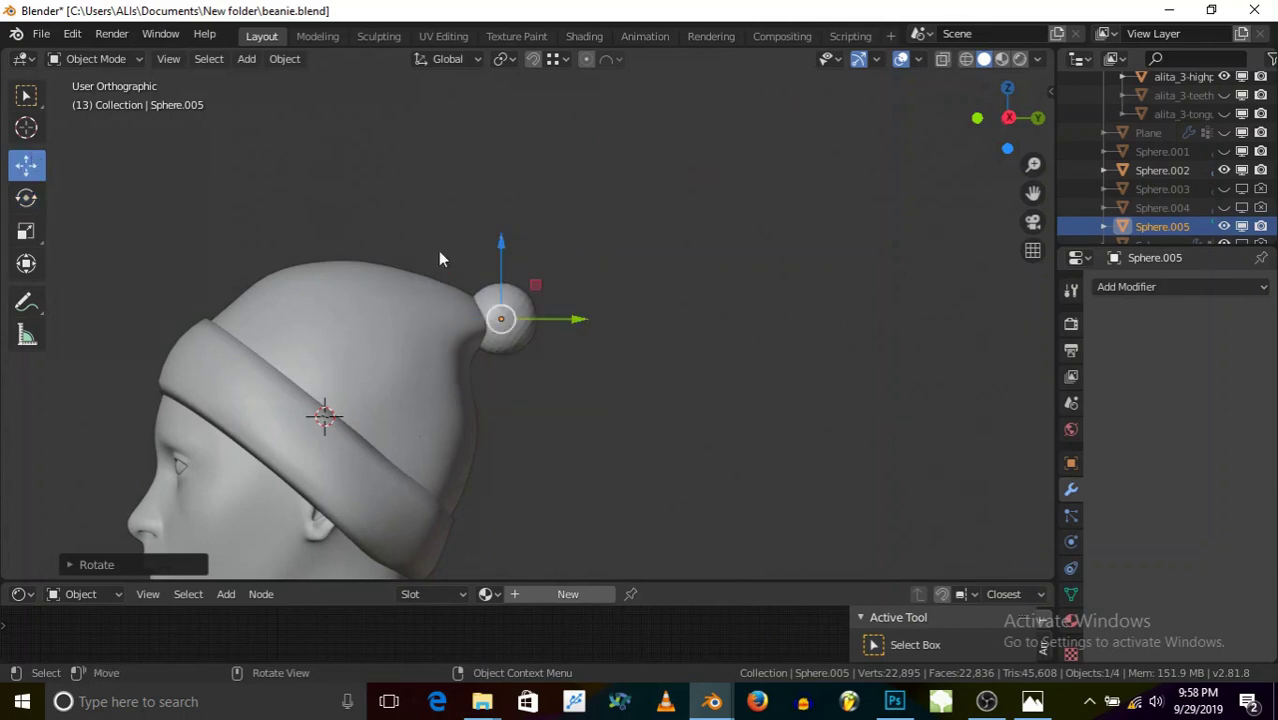
mouse_move(503, 240)
mouse_down()
mouse_move(505, 163)
mouse_move(513, 254)
mouse_up()
scroll(545, 396, down, 2)
scroll(543, 398, up, 2)
scroll(520, 329, up, 2)
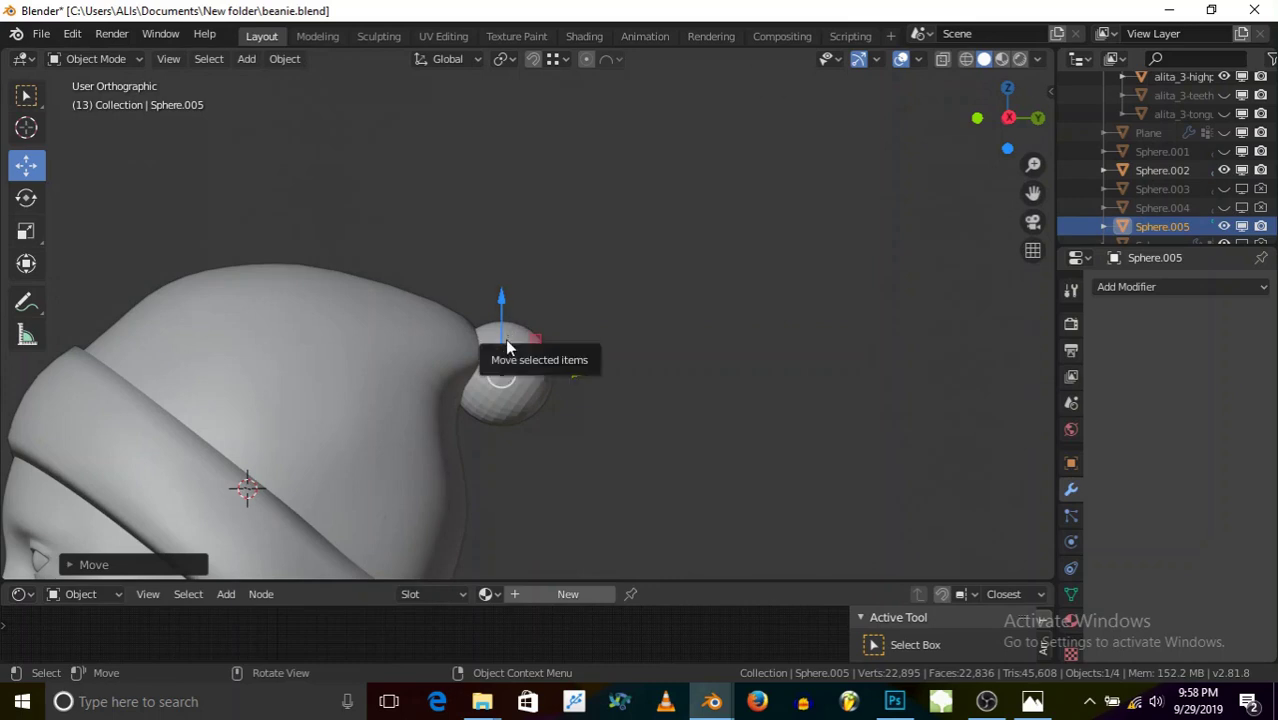
scroll(516, 402, down, 3)
middle_drag(522, 362, 618, 398)
- Shade the pom-pom sphere smooth
scroll(491, 369, up, 4)
right_click(487, 339)
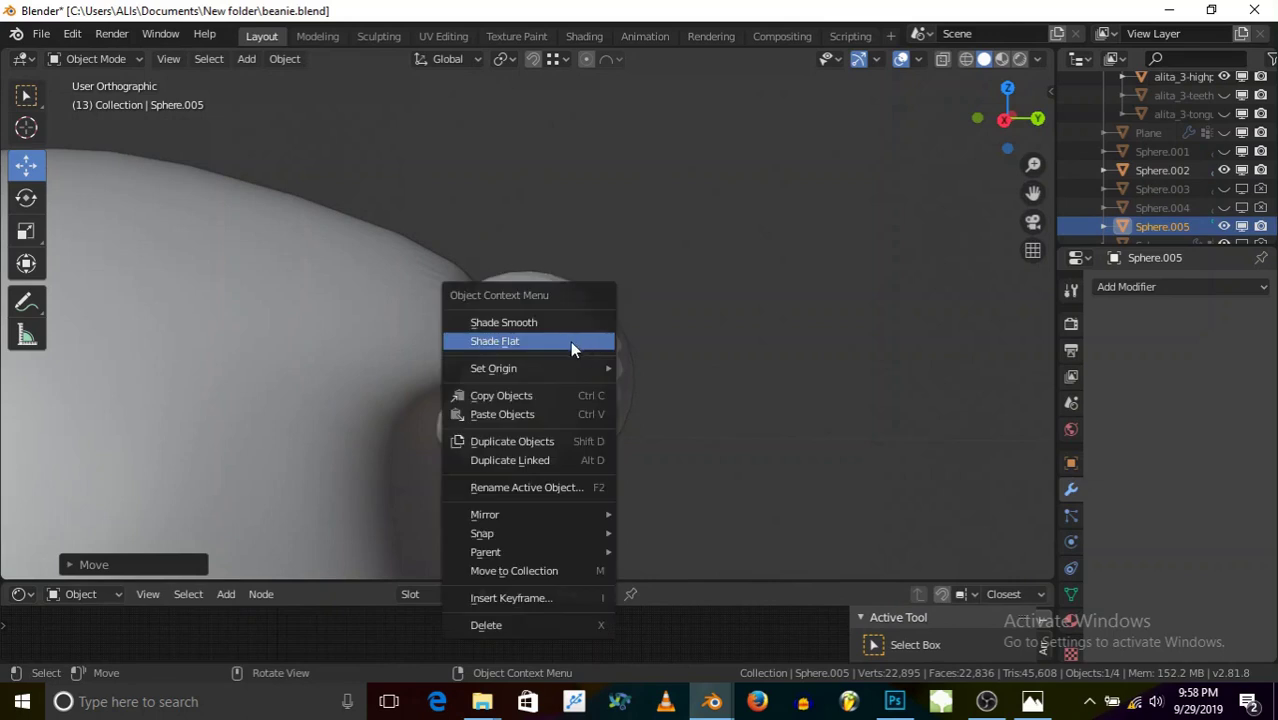
click(524, 320)
scroll(530, 330, down, 5)
mouse_move(545, 370)
middle_down()
mouse_move(499, 434)
mouse_move(562, 408)
middle_up()
- Examine the beanie and pom-pom in rendered and wireframe shading, and return to solid shading
click(1019, 58)
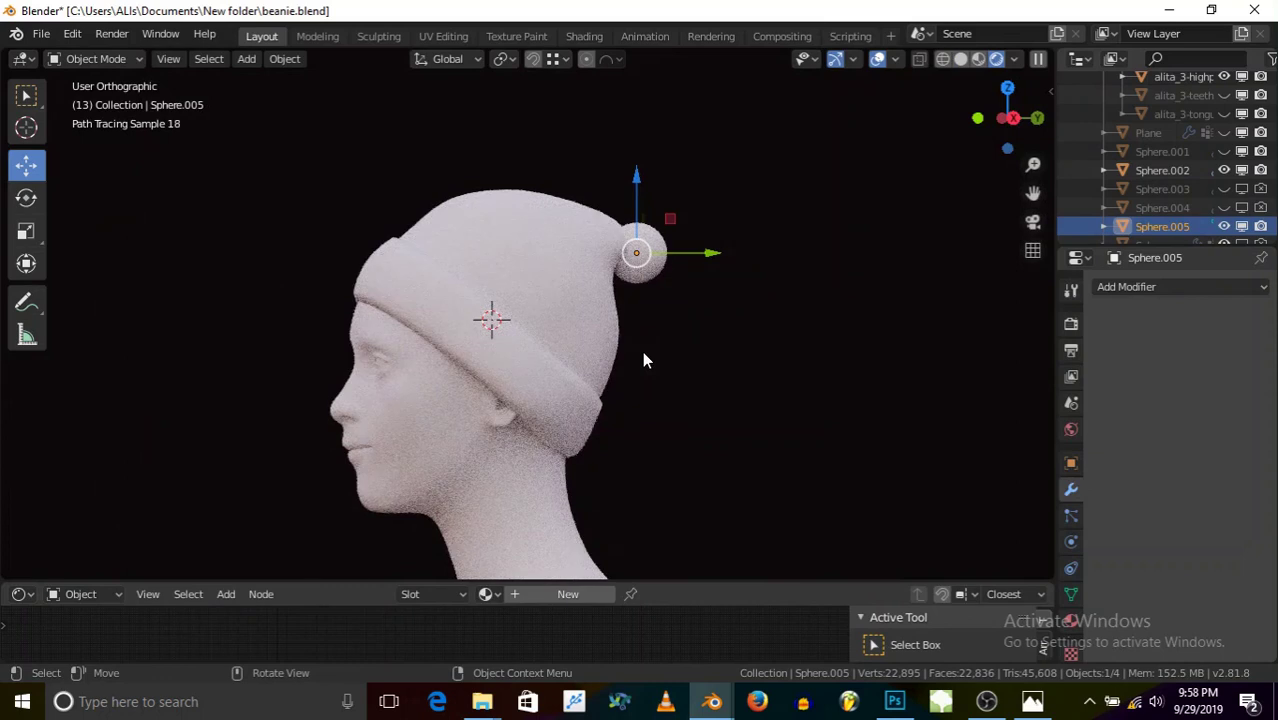
middle_drag(523, 378, 518, 381)
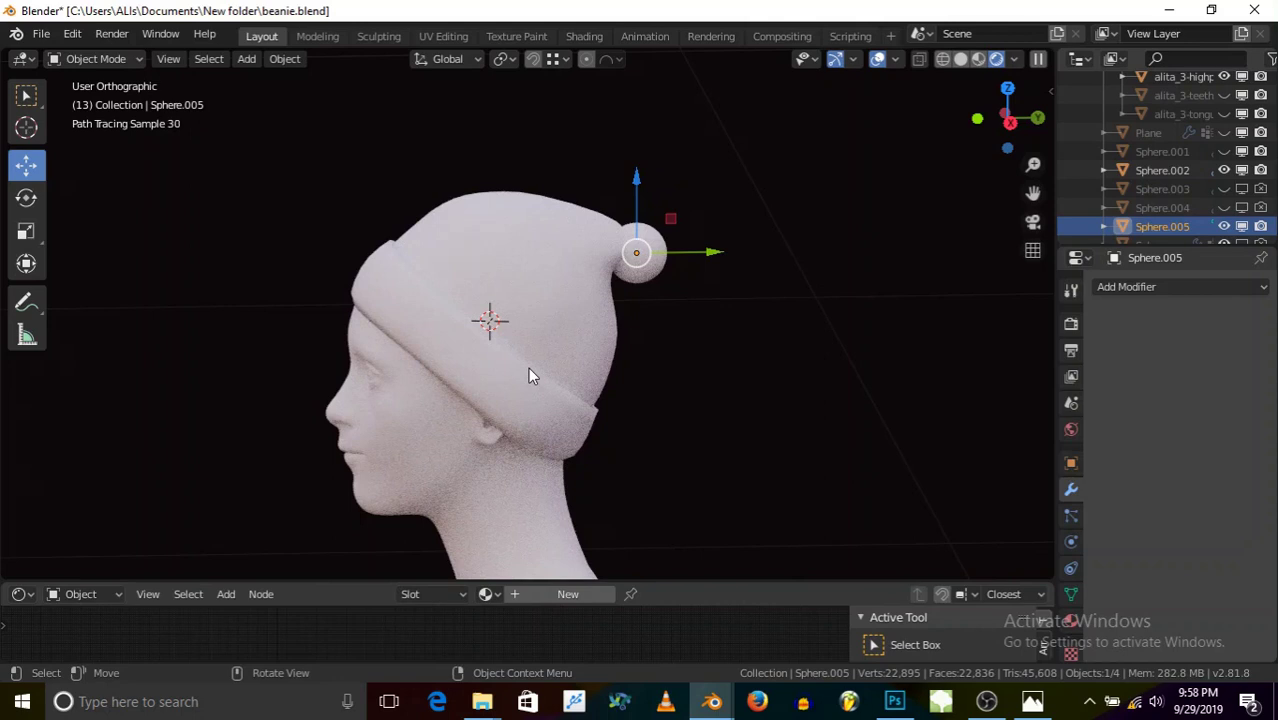
key(shift+z)
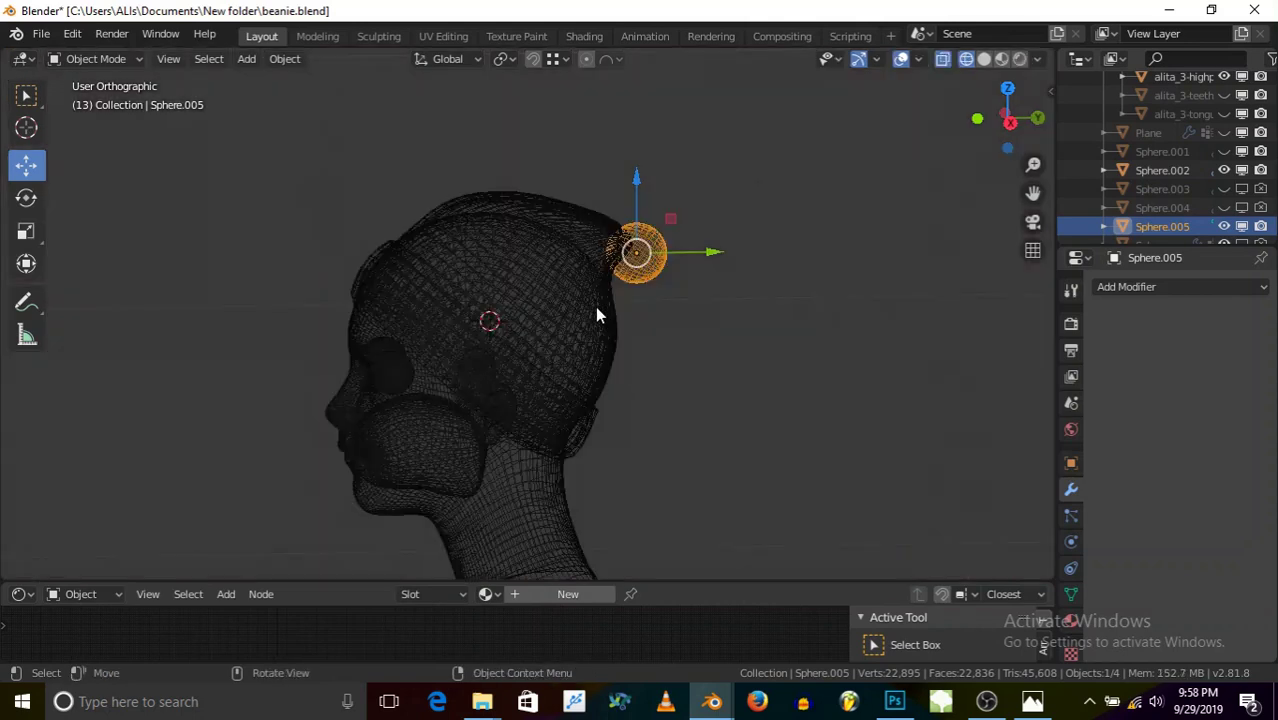
scroll(590, 250, up, 8)
scroll(700, 175, down, 1)
click(984, 59)
scroll(410, 245, down, 4)
click(96, 59)
click(93, 101)
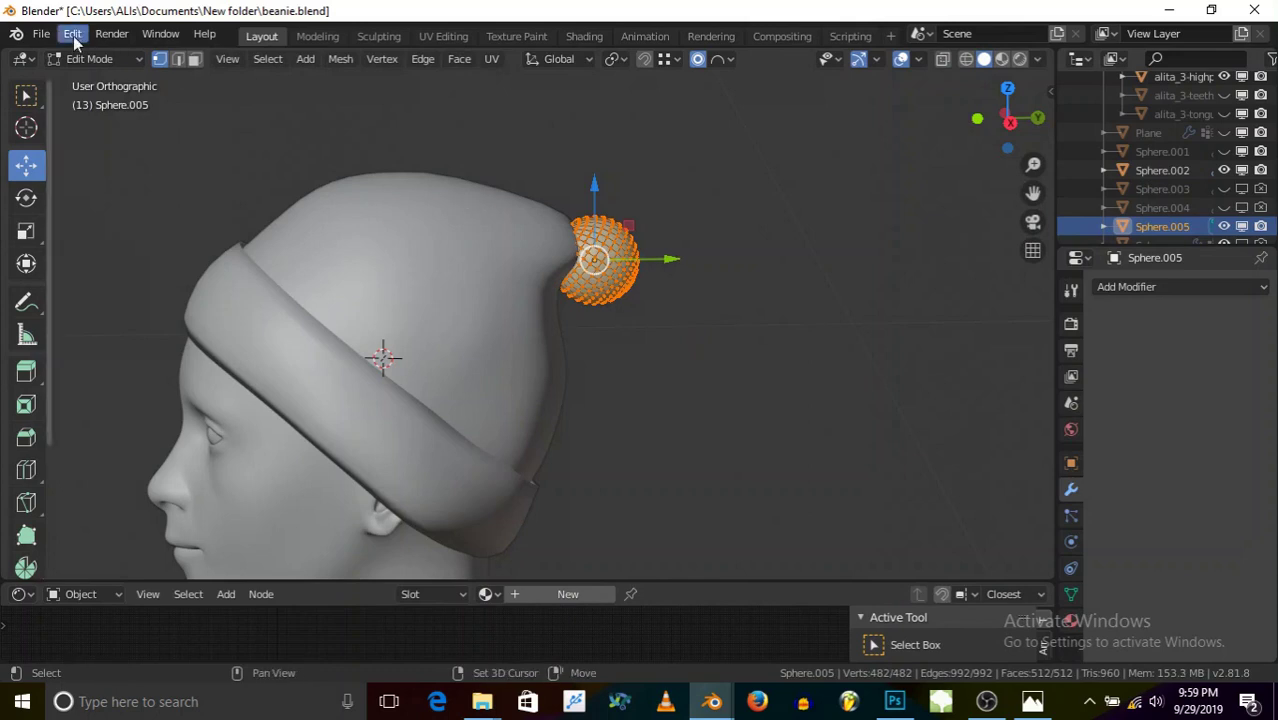
click(85, 58)
click(99, 80)
- Select the beanie, enter Edit Mode and select the edge loop around the crown near the pom-pom
click(256, 243)
click(113, 61)
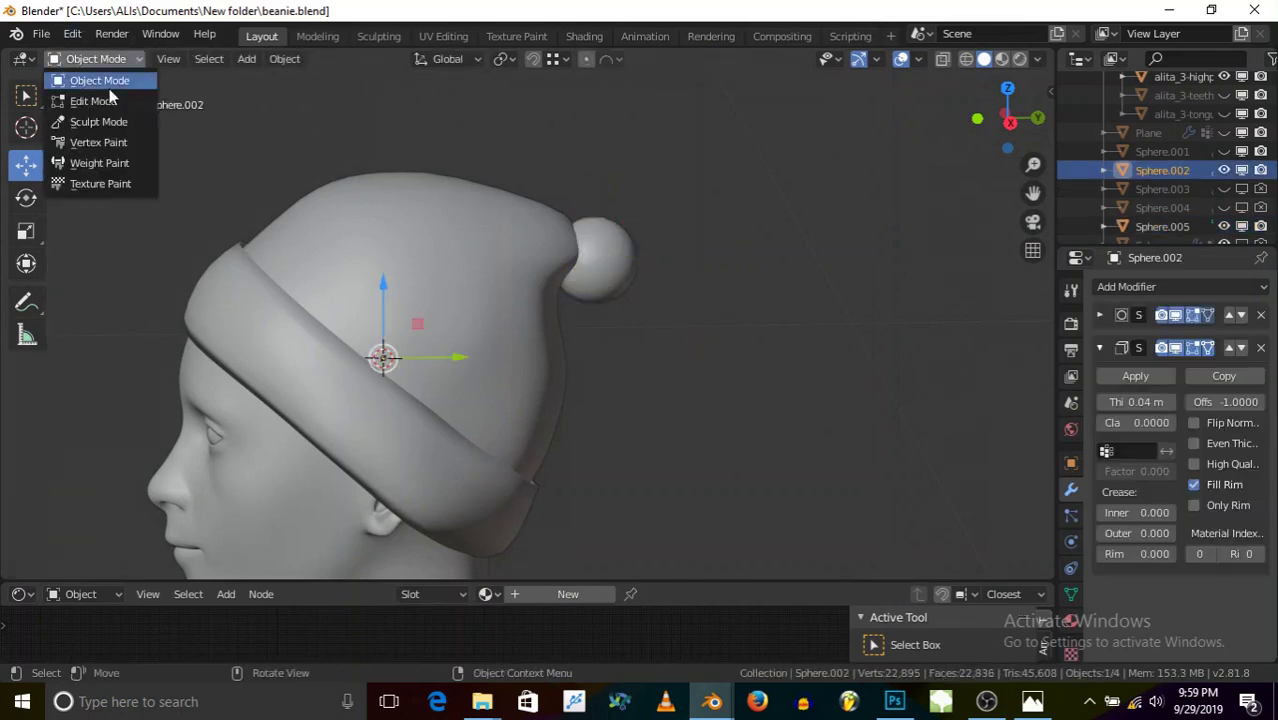
click(93, 101)
middle_drag(390, 370, 538, 301)
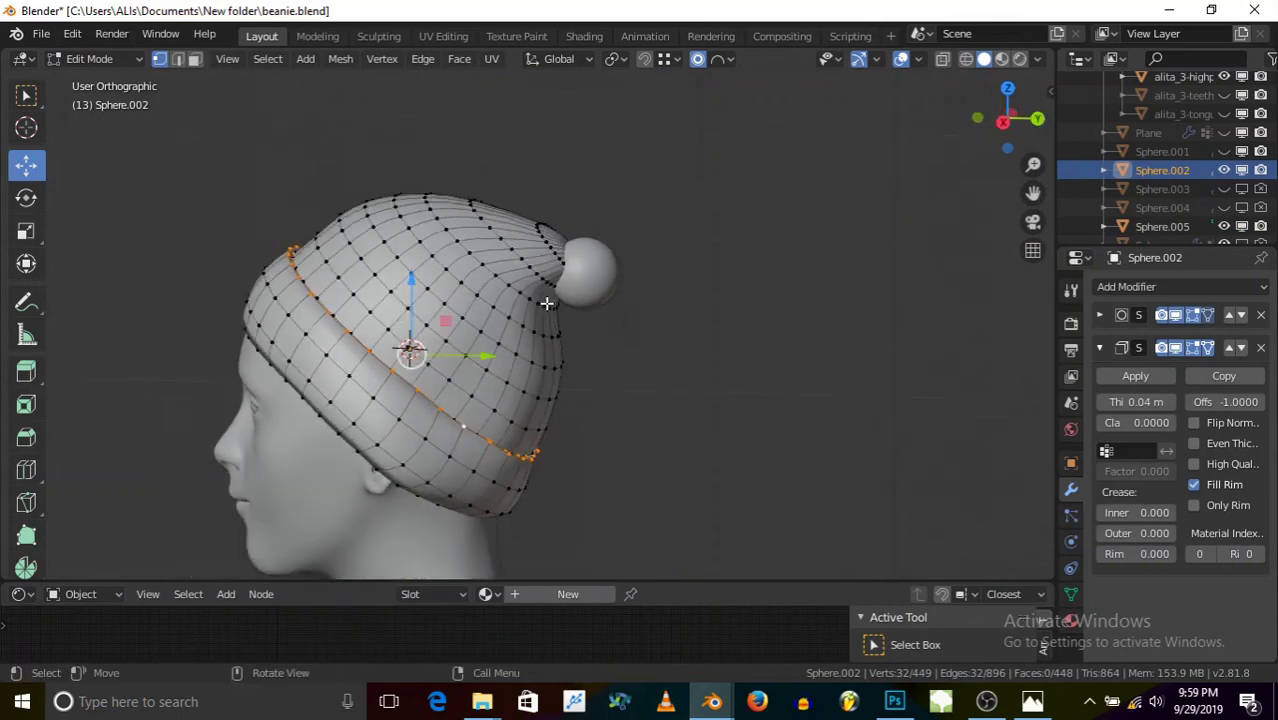
scroll(547, 303, up, 2)
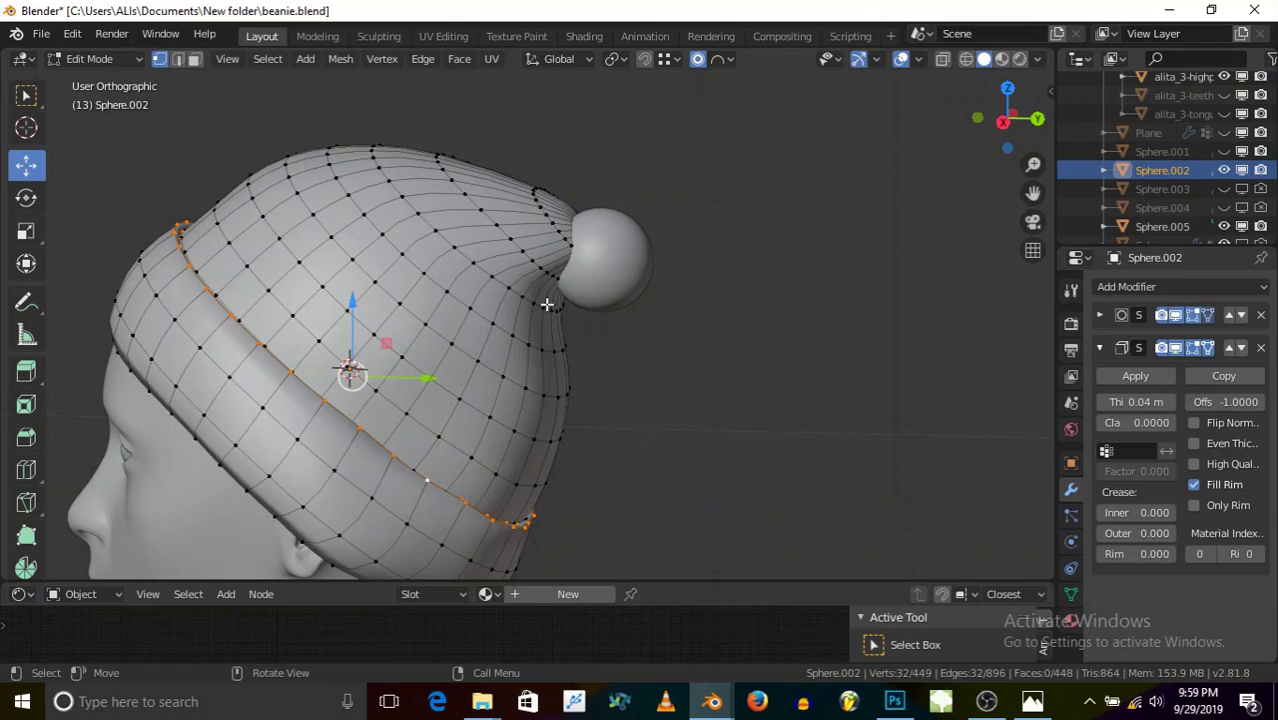
alt+click(490, 212)
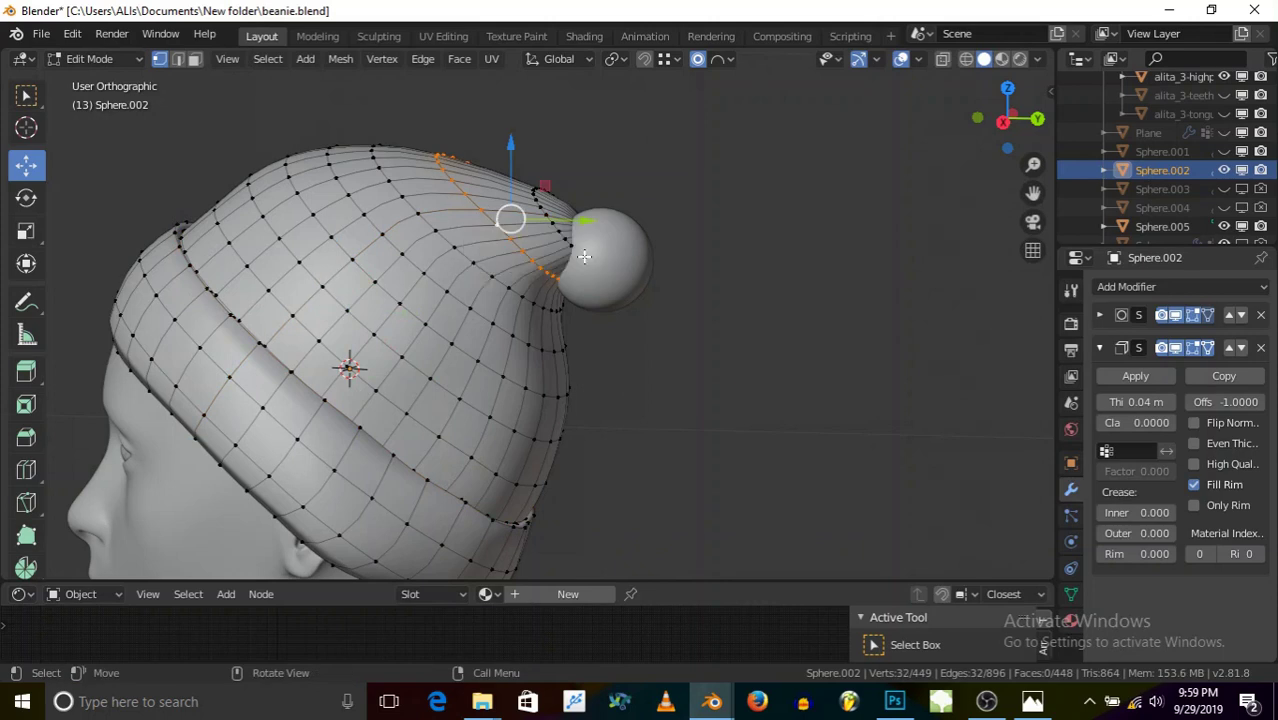
scroll(584, 256, down, 2)
middle_drag(522, 317, 528, 285)
scroll(529, 260, up, 3)
scroll(529, 260, down, 4)
middle_drag(504, 353, 481, 353)
- Examine the beanie's side profile in Object Mode and return to Edit Mode
click(95, 58)
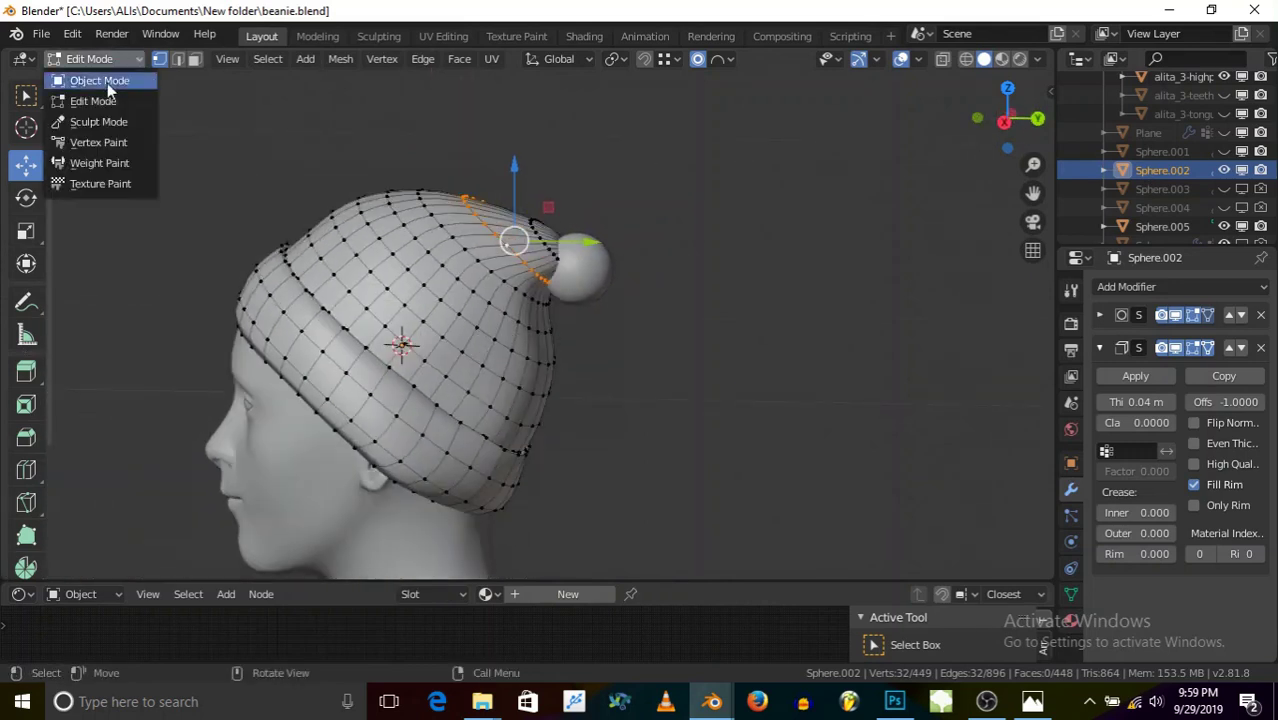
click(92, 80)
middle_drag(428, 273, 418, 230)
click(95, 58)
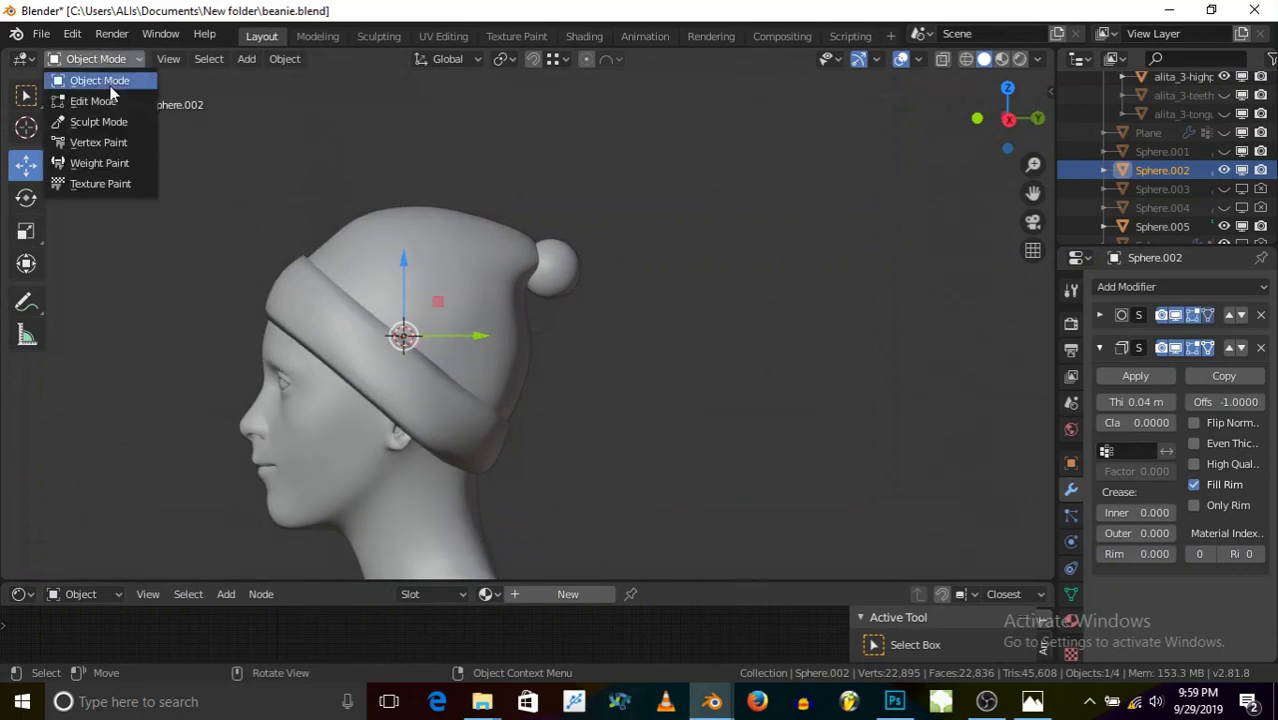
click(105, 100)
scroll(460, 204, up, 2)
middle_drag(460, 204, 449, 234)
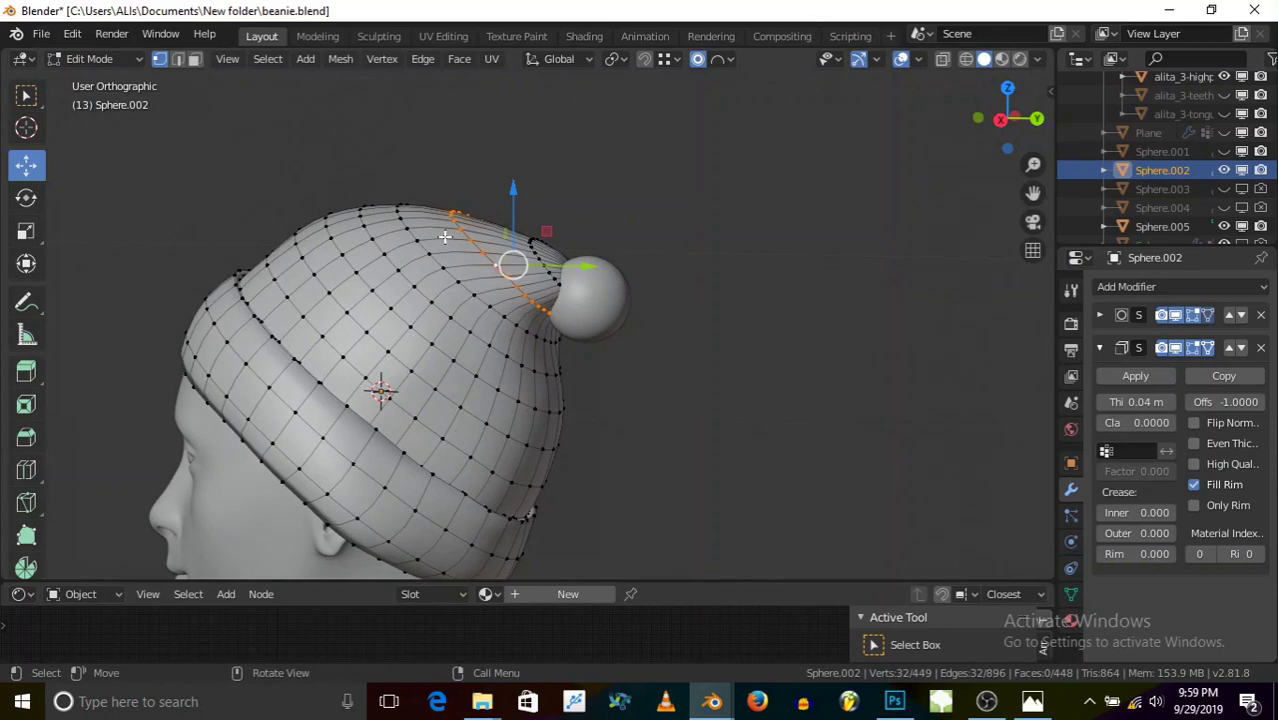
- Edge-slide the selected crown edge loop slightly toward the pom-pom
right_click(459, 246)
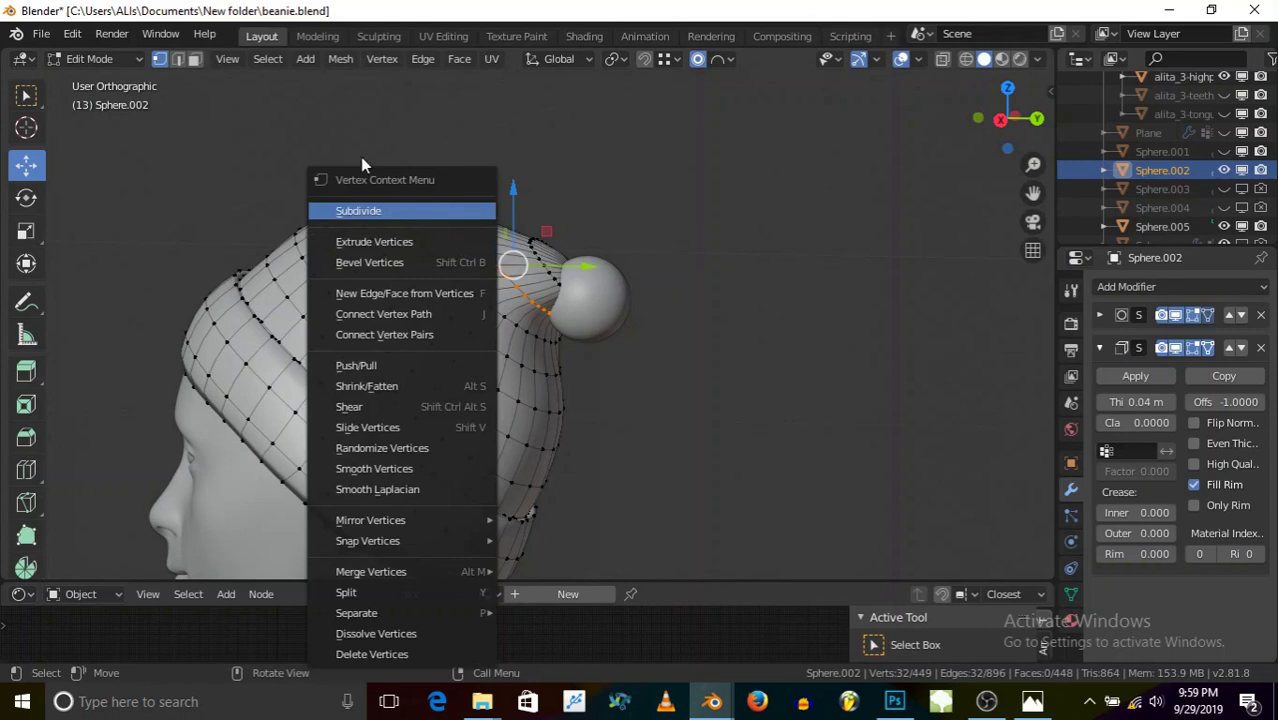
click(423, 58)
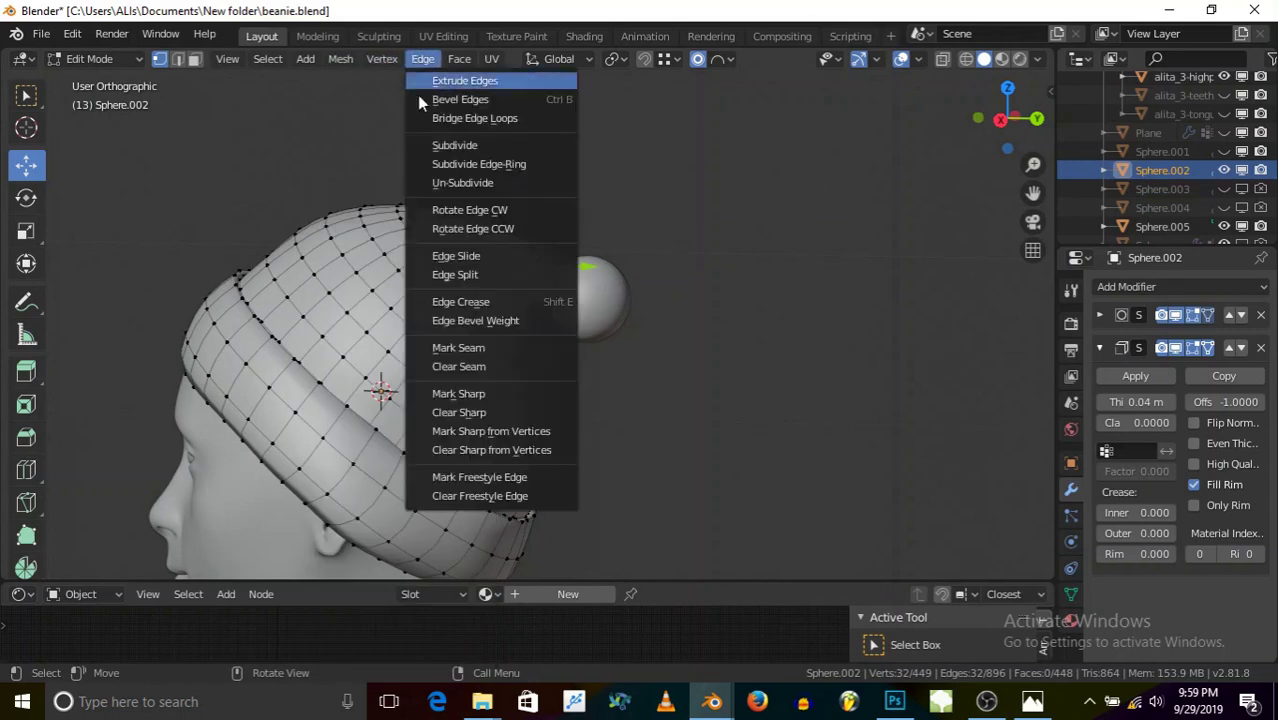
click(490, 254)
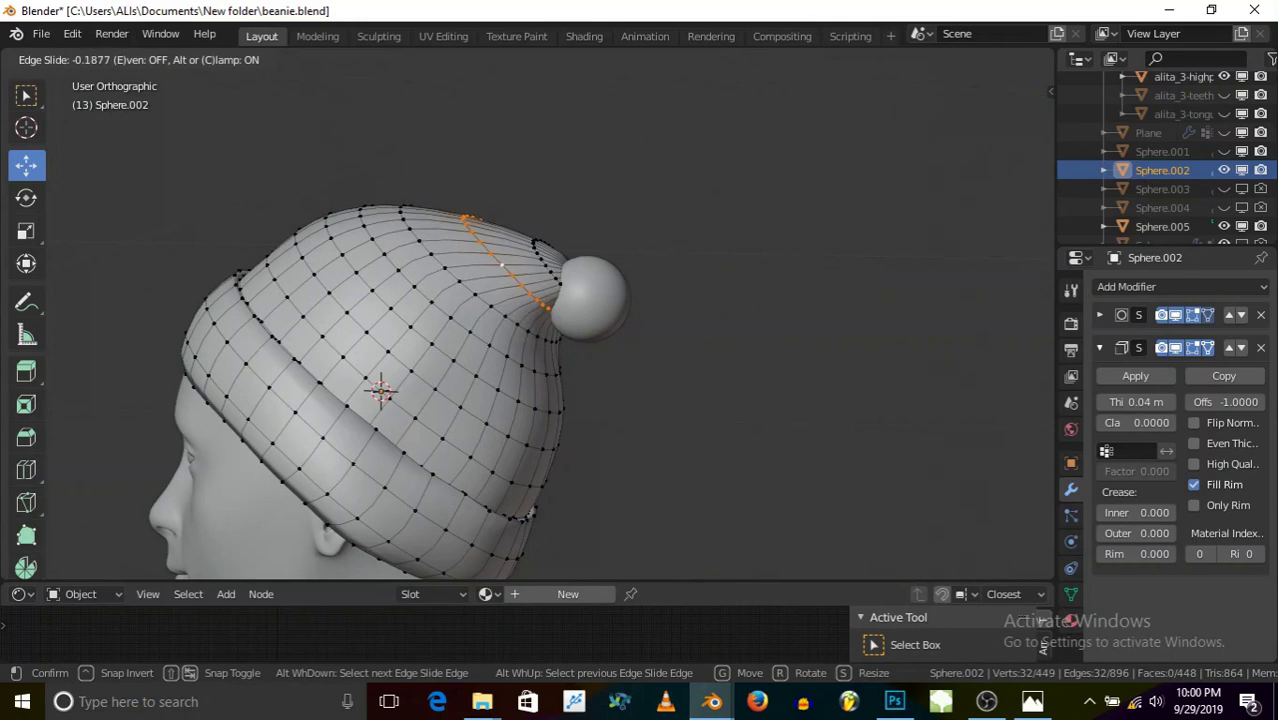
click(478, 288)
- Edge-slide the next two crown edge loops toward the pom-pom to even out the loop spacing
alt+click(469, 286)
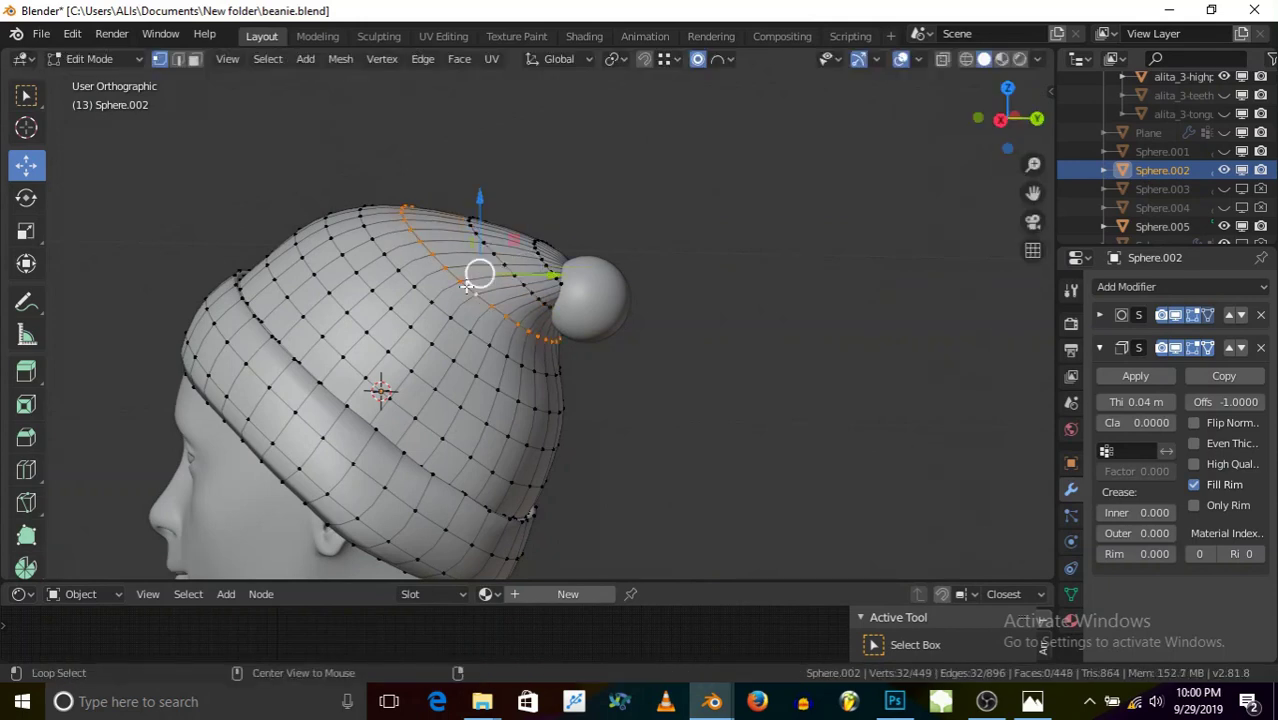
click(424, 59)
click(489, 256)
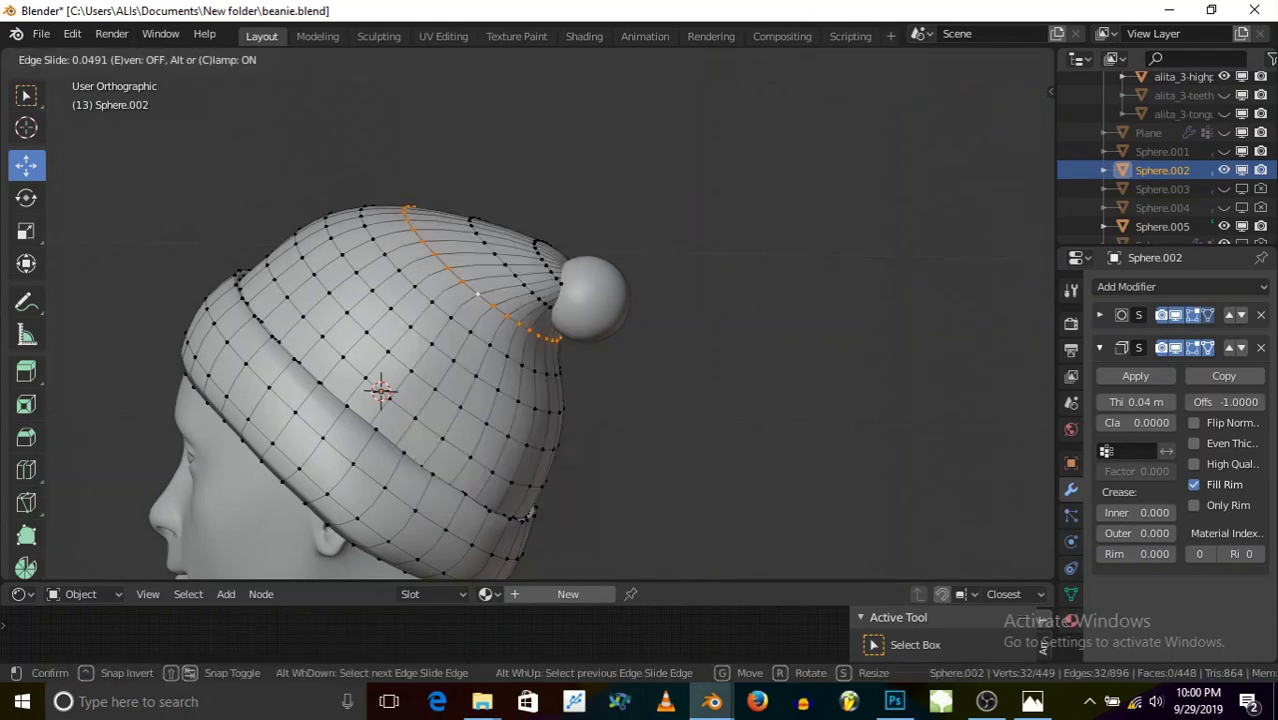
click(473, 268)
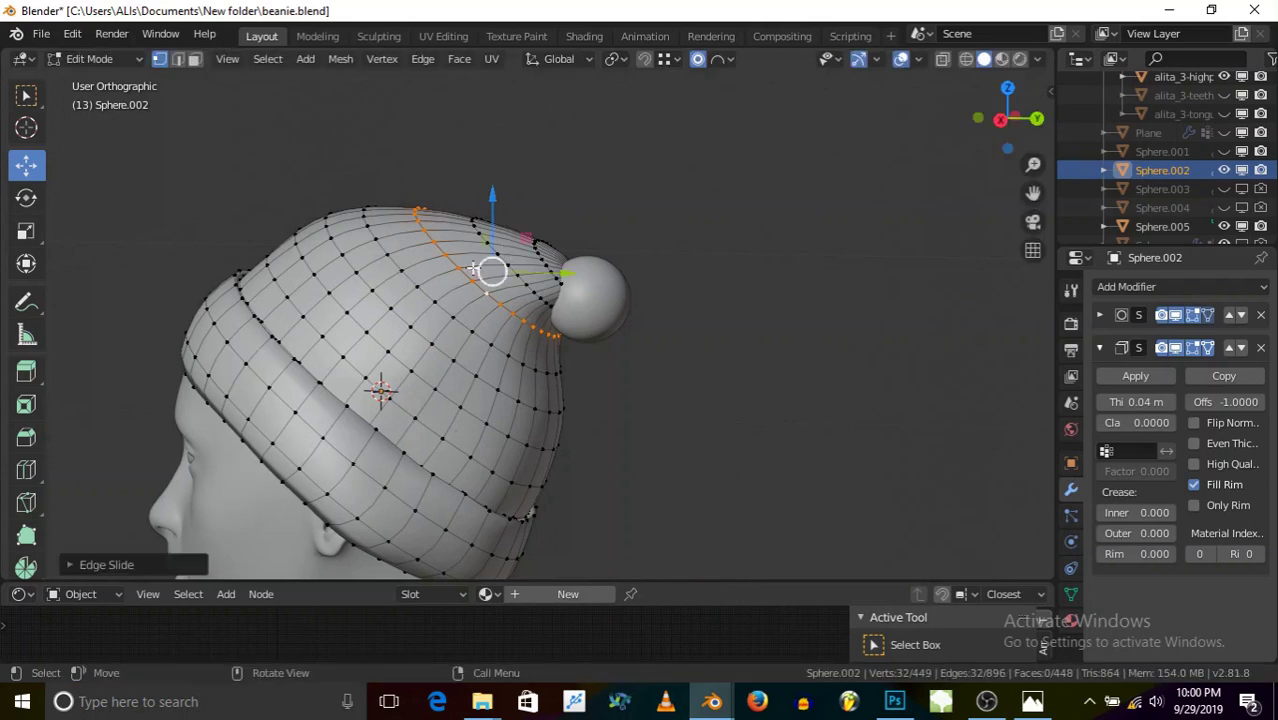
click(428, 60)
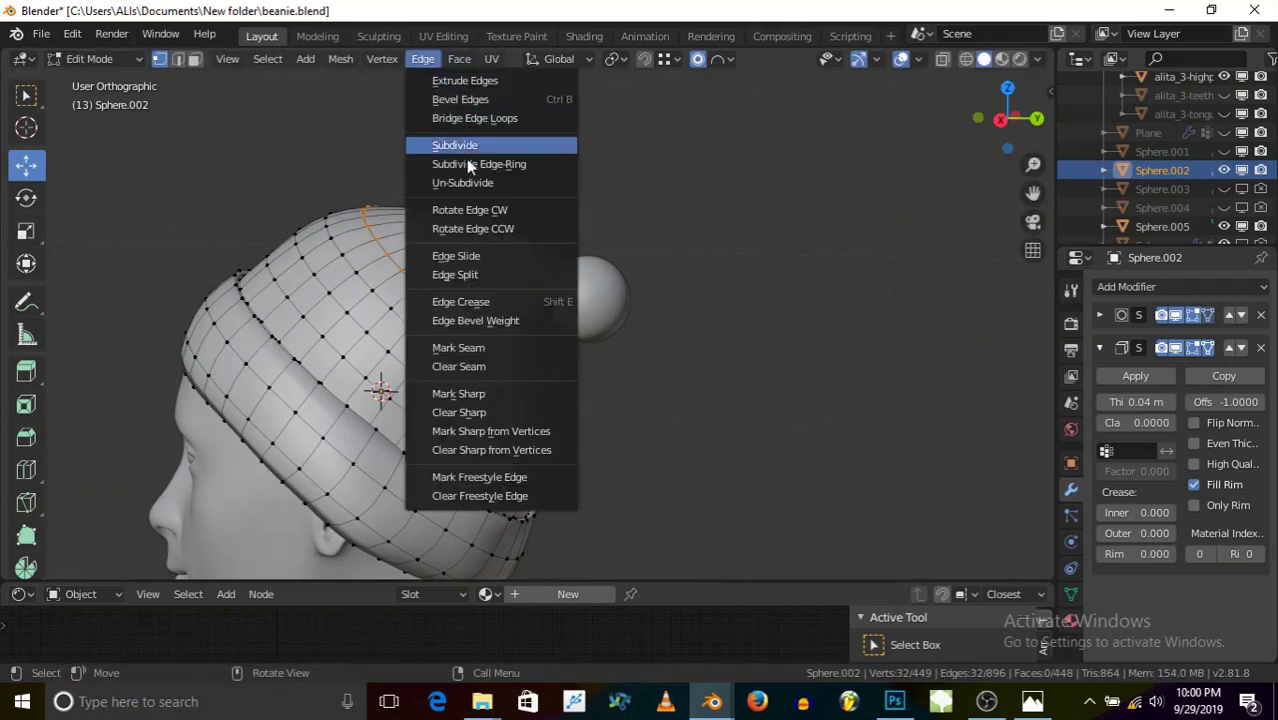
click(489, 256)
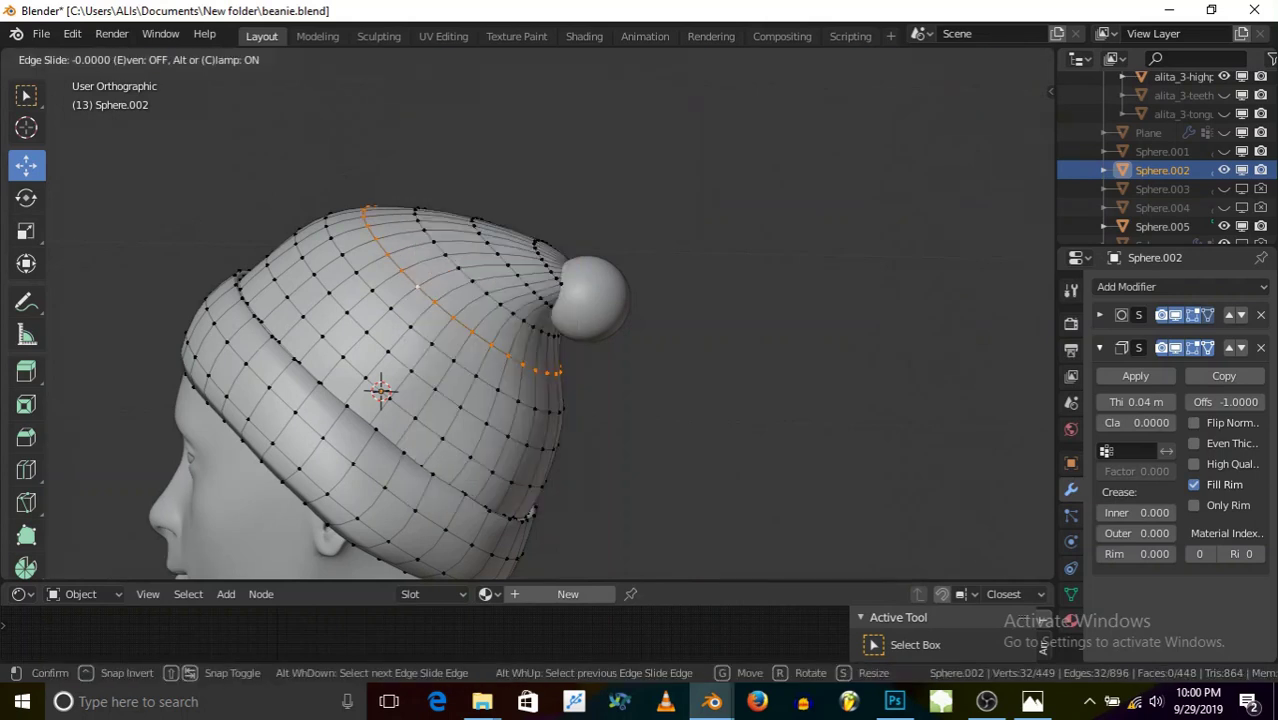
click(426, 283)
scroll(550, 229, down, 1)
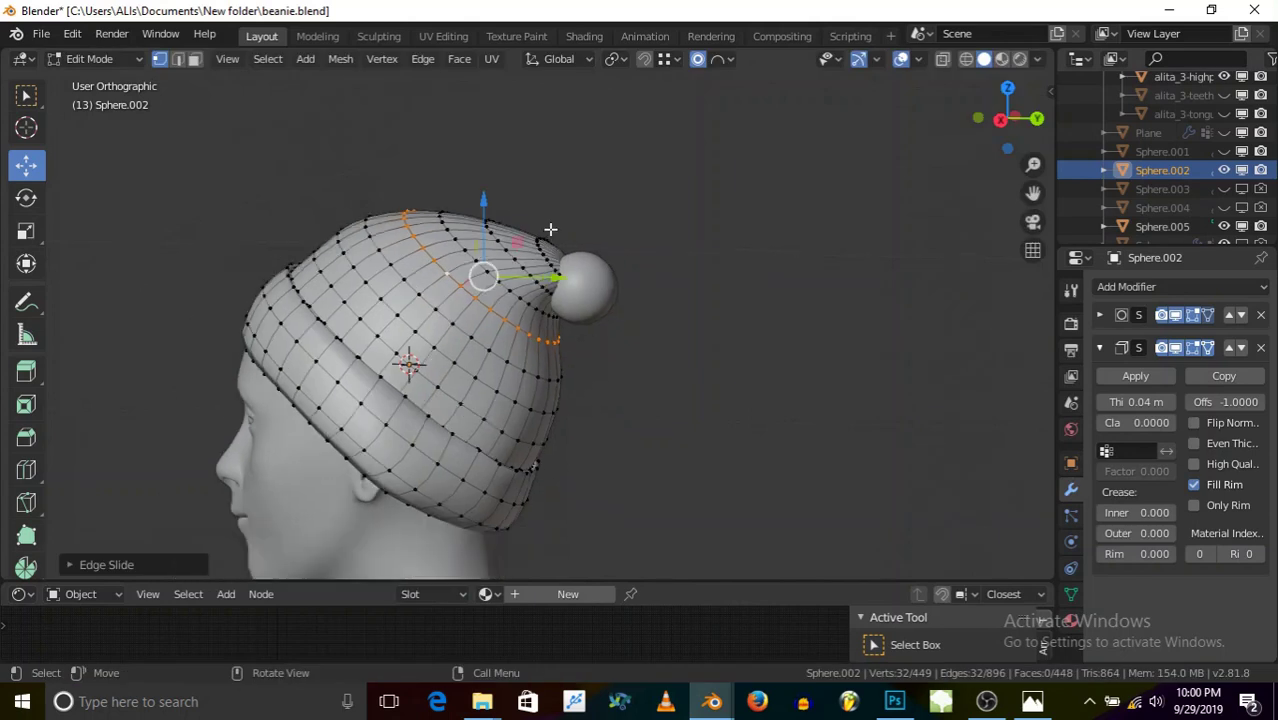
- Return the beanie to Object Mode
mouse_move(474, 287)
middle_down()
mouse_move(416, 303)
mouse_move(464, 302)
middle_up()
scroll(419, 279, down, 2)
click(111, 64)
click(103, 81)
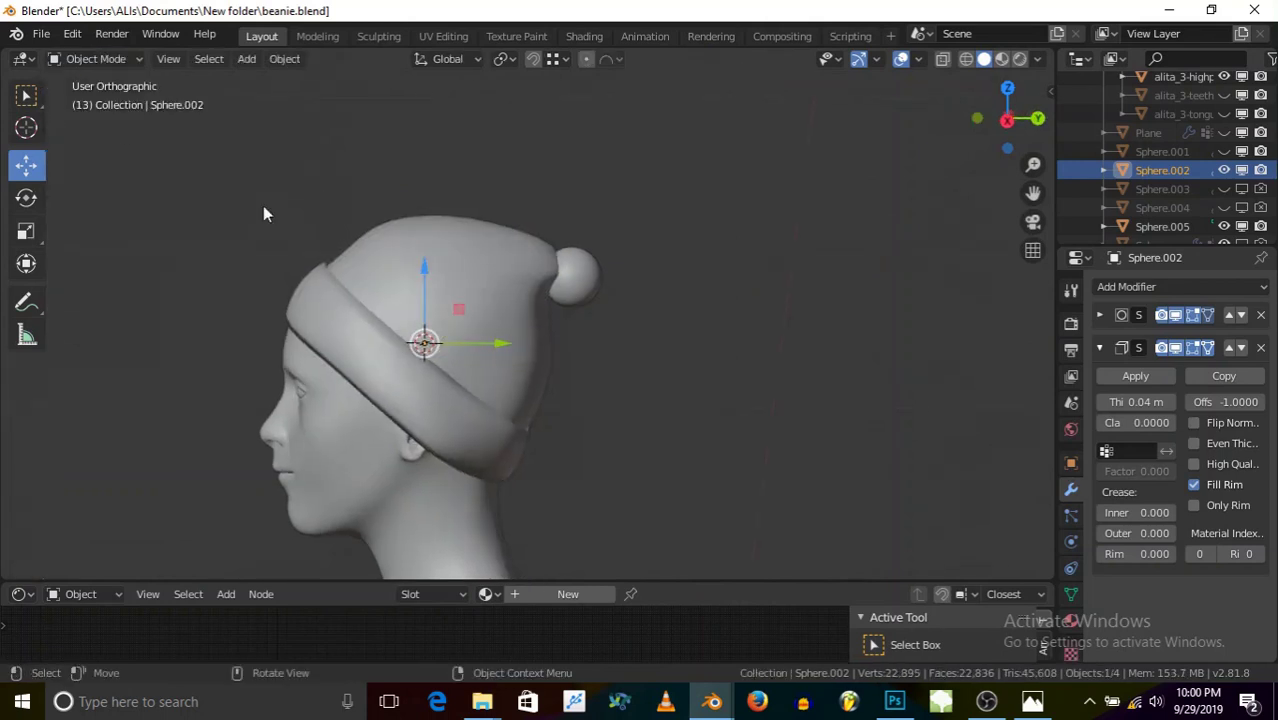
click(106, 60)
click(100, 121)
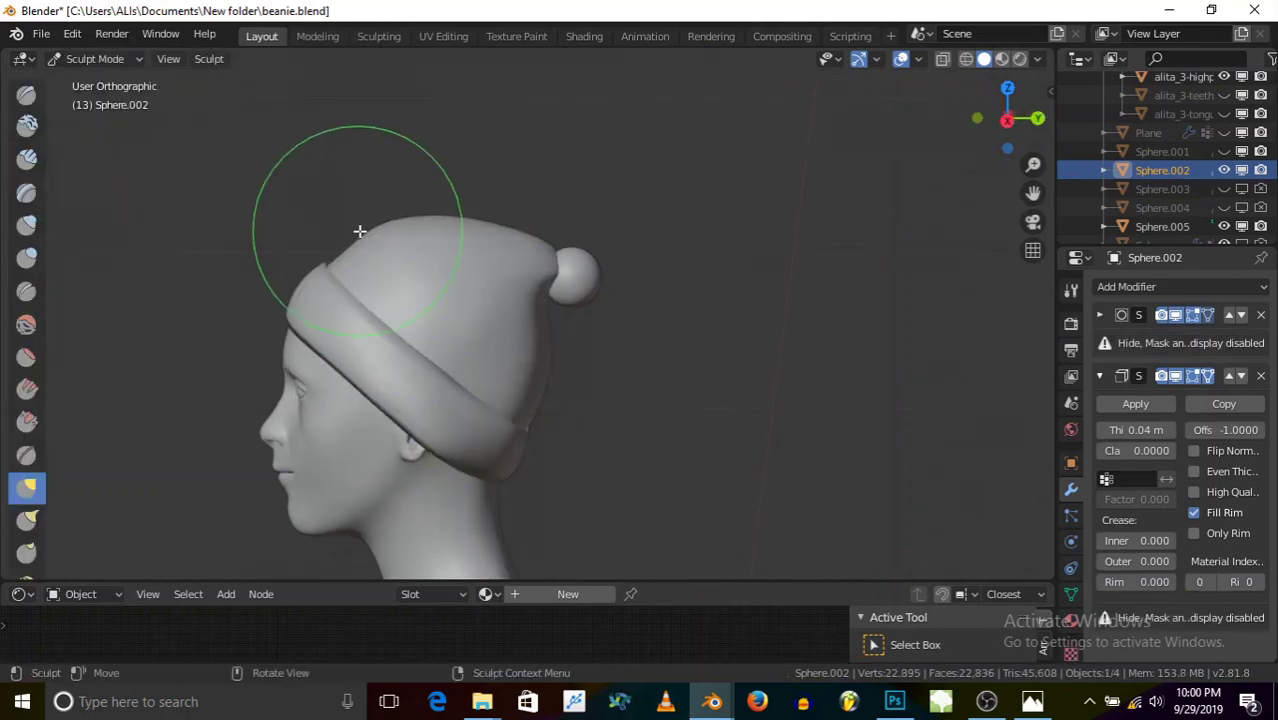
scroll(384, 226, up, 3)
scroll(370, 234, down, 3)
mouse_move(422, 177)
middle_down()
mouse_move(521, 276)
mouse_move(333, 264)
mouse_move(579, 314)
mouse_move(699, 274)
mouse_move(494, 280)
mouse_move(502, 262)
mouse_move(331, 272)
mouse_move(399, 285)
middle_up()
scroll(399, 285, up, 3)
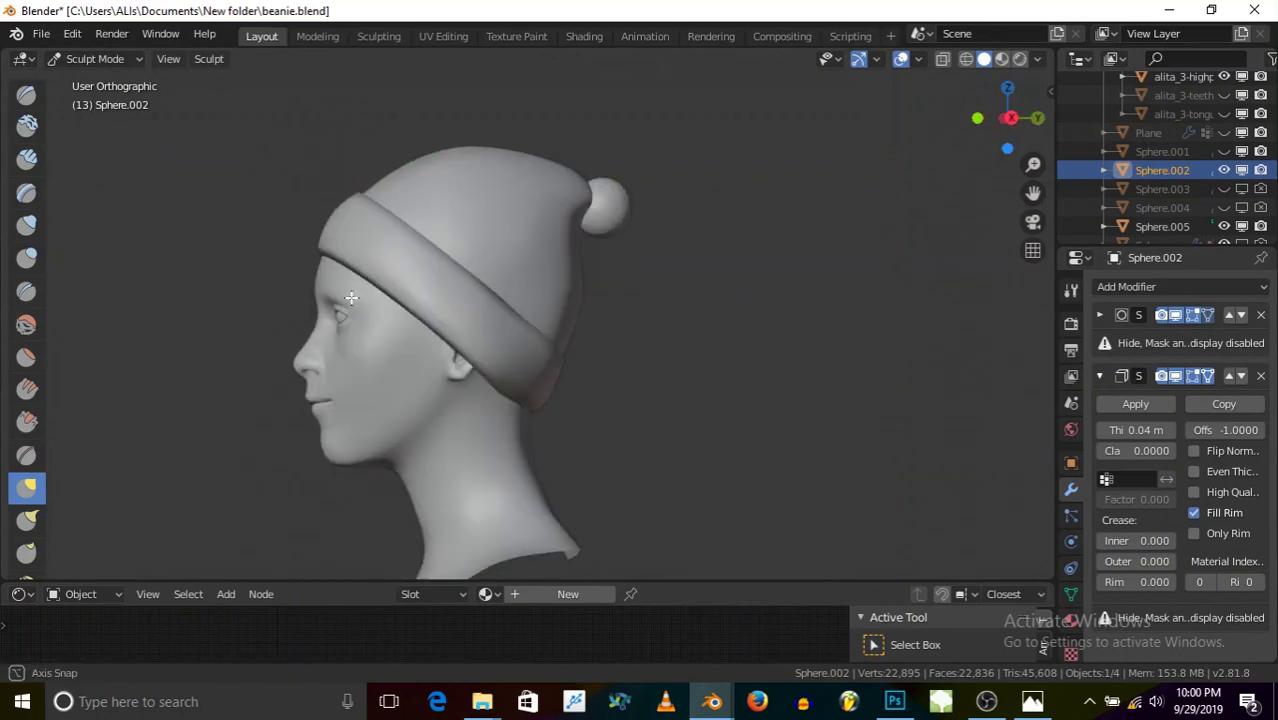
click(95, 58)
click(112, 84)
- Check the running screen recording in OBS and return to Blender
mouse_move(269, 169)
middle_down()
mouse_move(428, 296)
mouse_move(466, 309)
mouse_move(611, 223)
mouse_move(367, 275)
mouse_move(407, 314)
mouse_move(363, 311)
mouse_move(500, 266)
mouse_move(376, 270)
mouse_move(336, 252)
mouse_move(441, 238)
mouse_move(263, 258)
mouse_move(298, 239)
mouse_move(416, 249)
mouse_move(470, 280)
middle_up()
click(987, 703)
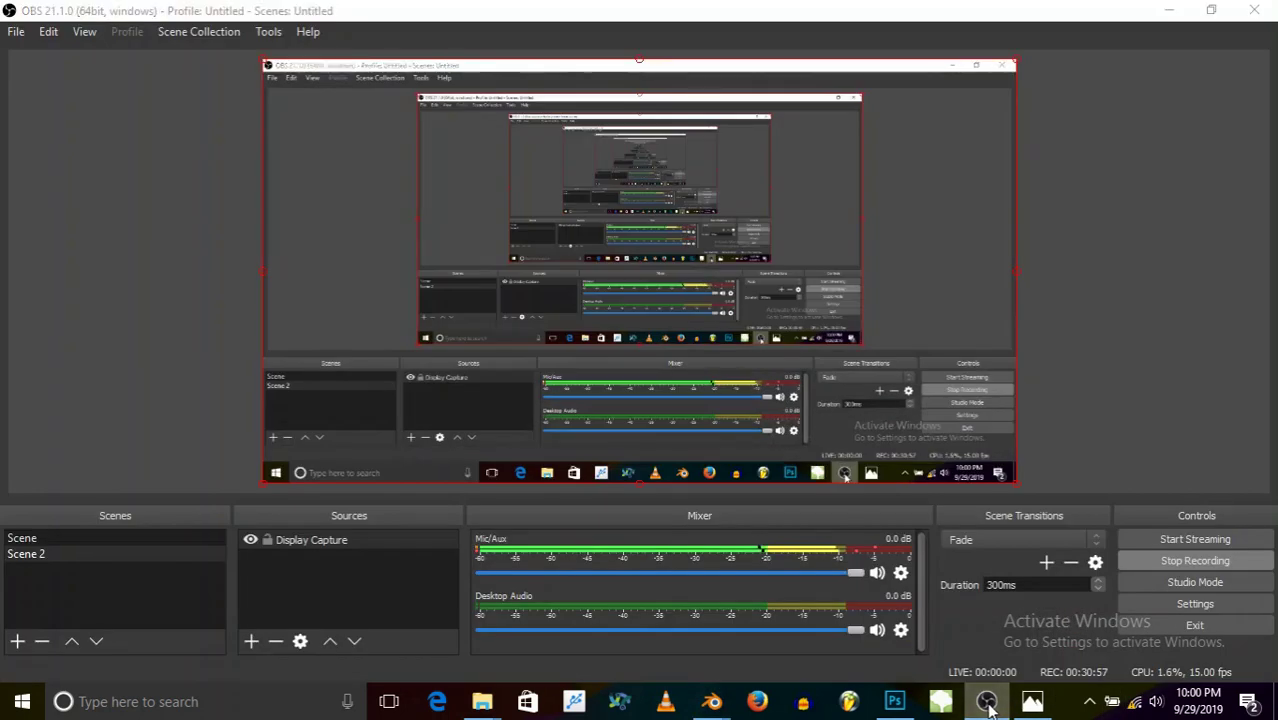
click(987, 703)
middle_drag(663, 386, 440, 365)
- Select the pom-pom sphere and add a particle system of type Hair to it
click(588, 168)
middle_drag(714, 335, 675, 300)
scroll(1073, 592, down, 1)
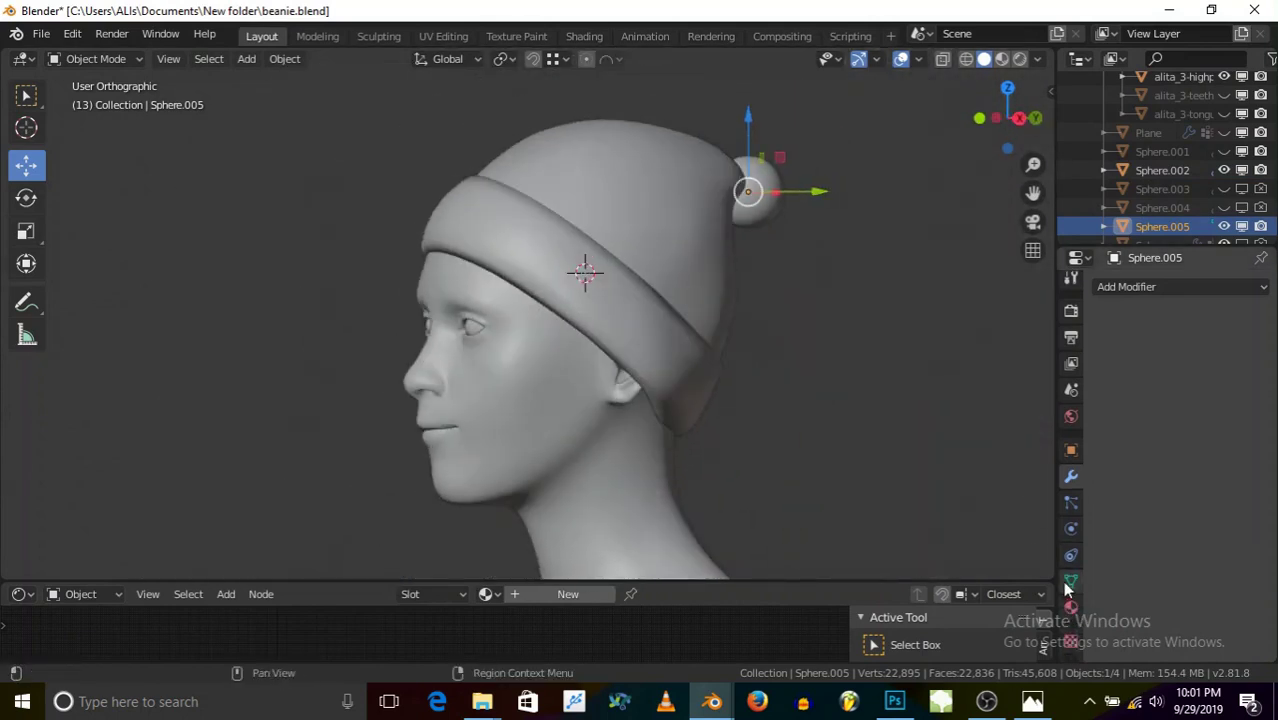
click(1069, 587)
scroll(1146, 495, down, 2)
click(1069, 506)
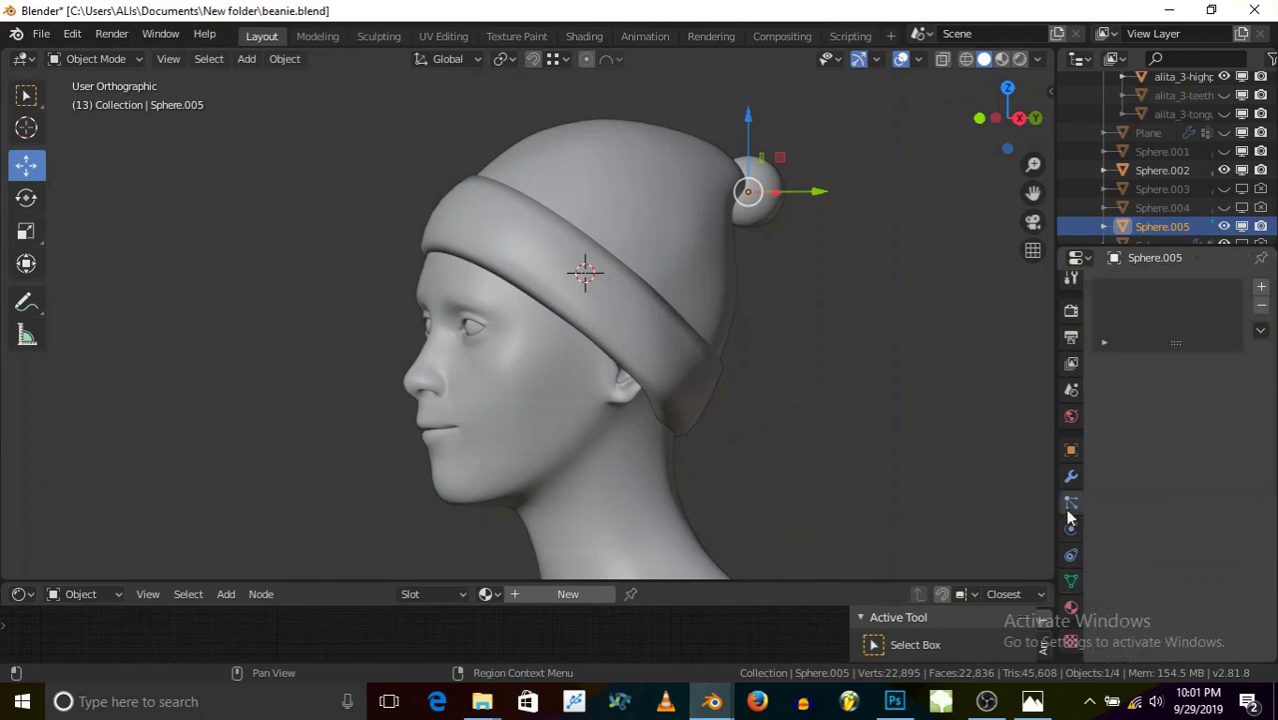
click(1073, 556)
click(1071, 582)
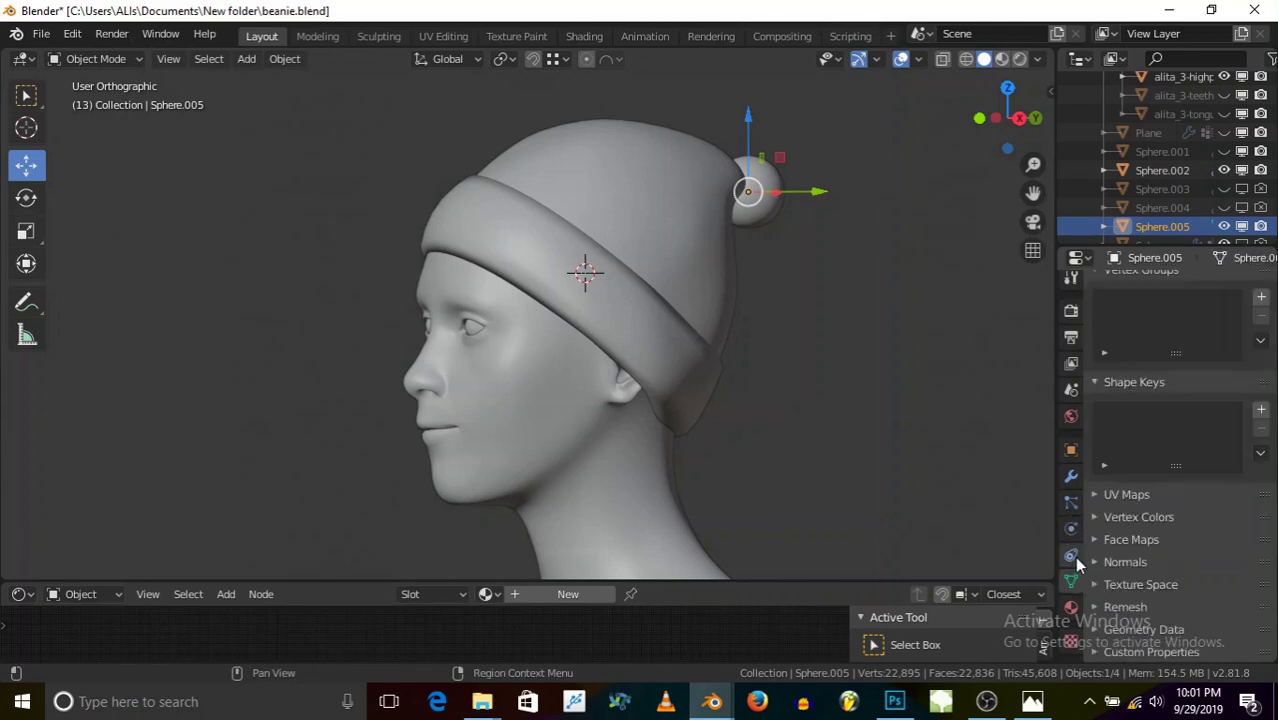
click(1071, 503)
click(1261, 288)
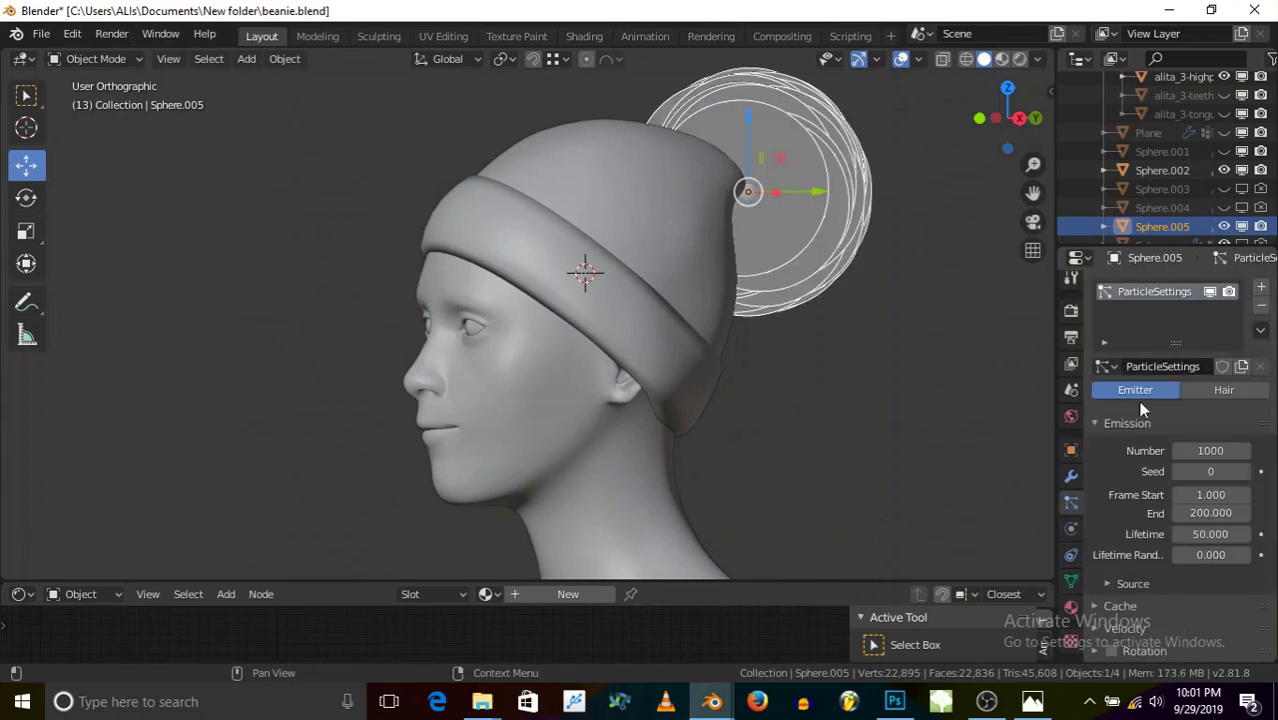
click(1190, 392)
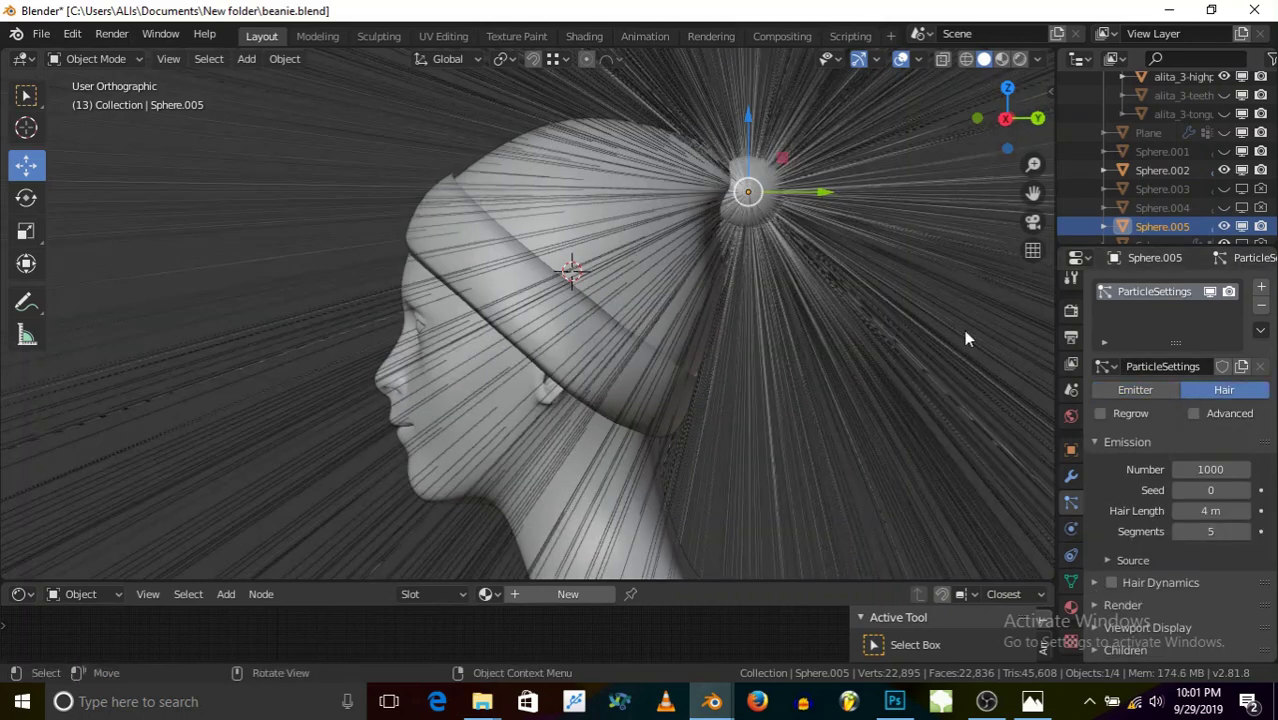
- Enable Advanced for the pom-pom hair, set the hair length to 0.01 m and the particle number to 736
drag(1196, 469, 1107, 476)
drag(1210, 468, 1165, 470)
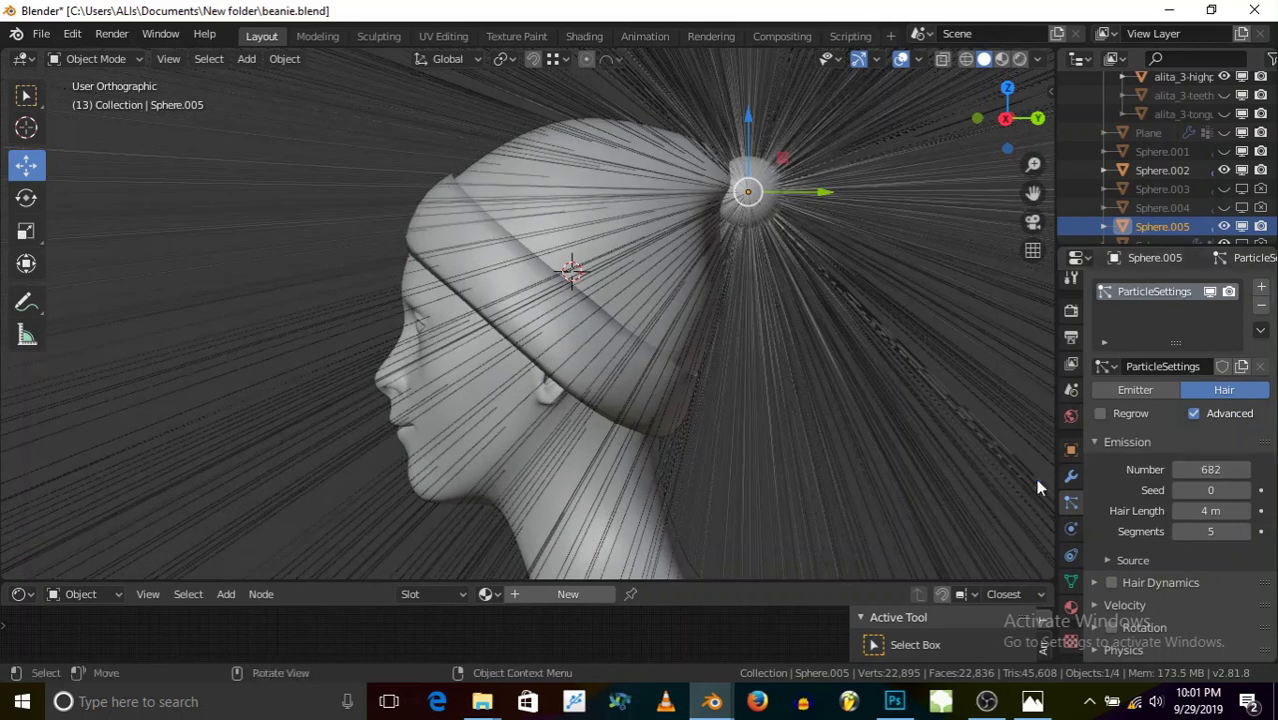
drag(1210, 510, 1100, 496)
drag(1210, 510, 1107, 515)
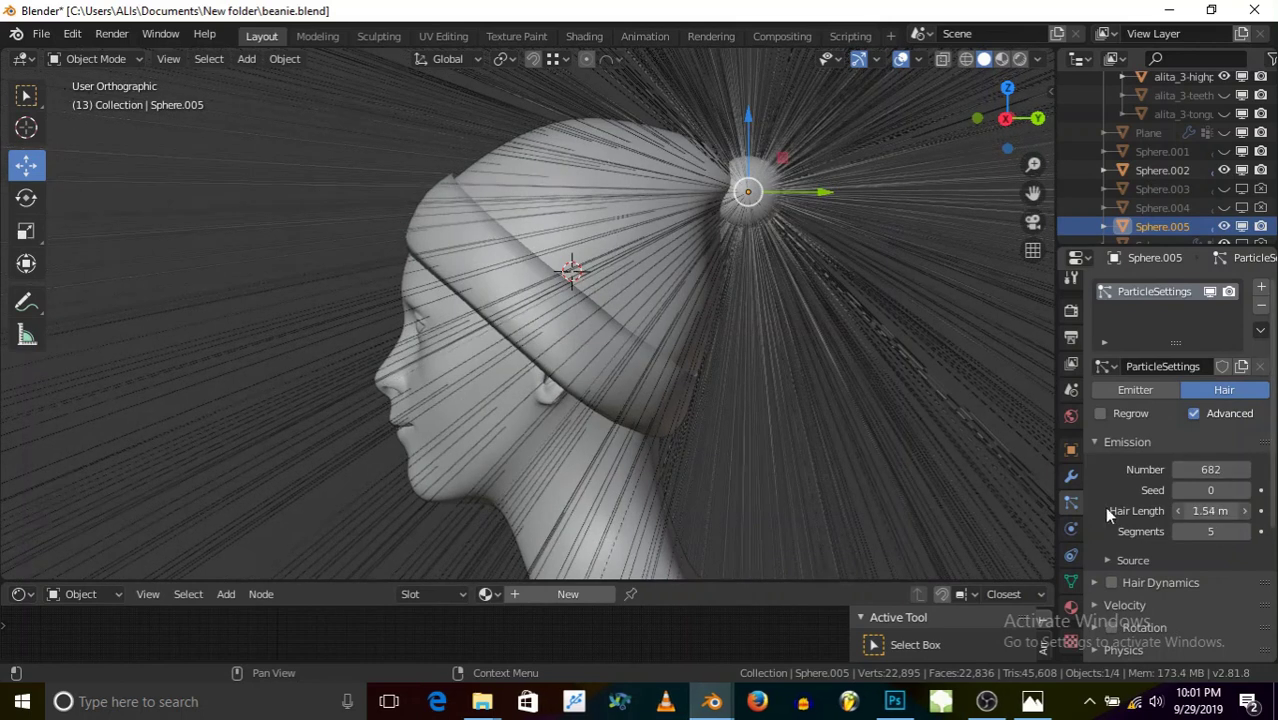
drag(1222, 510, 1130, 510)
mouse_move(1210, 511)
mouse_down()
mouse_move(1232, 511)
mouse_move(1215, 511)
mouse_up()
drag(1181, 469, 1215, 469)
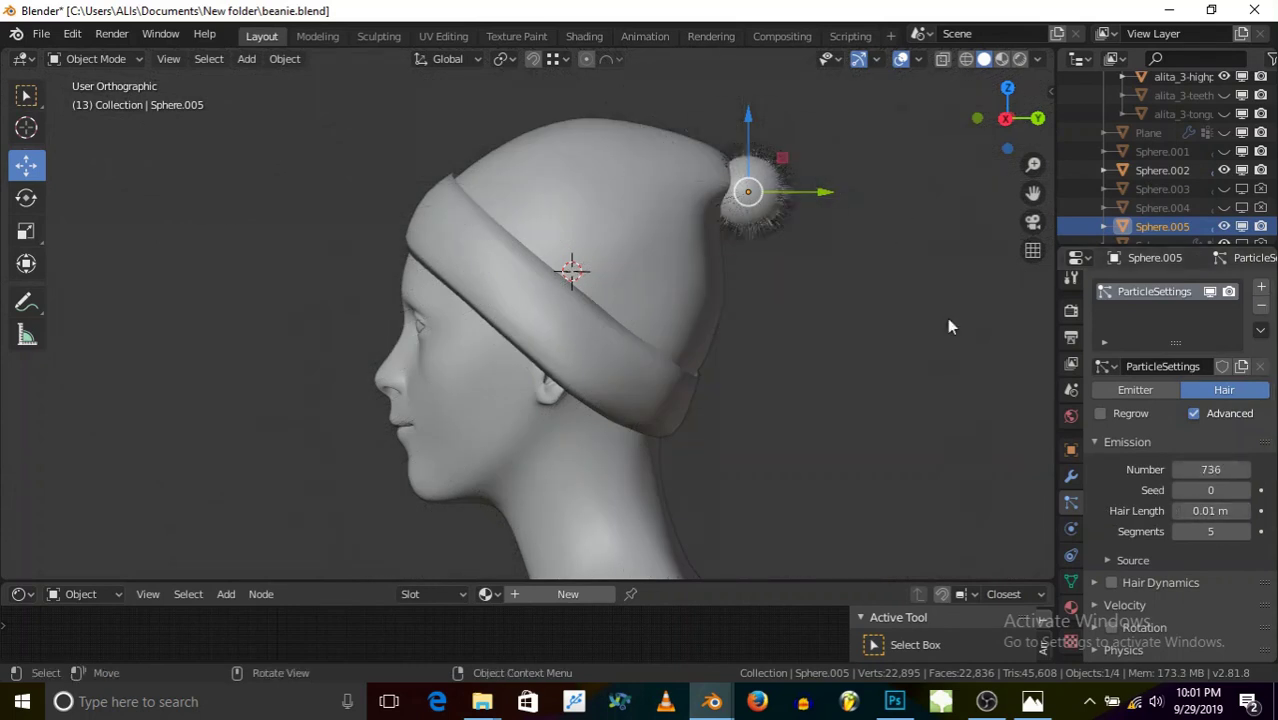
- Adjust the hair particles' Physics settings so that the pom-pom strands scatter irregularly
scroll(798, 164, up, 5)
scroll(1172, 459, down, 7)
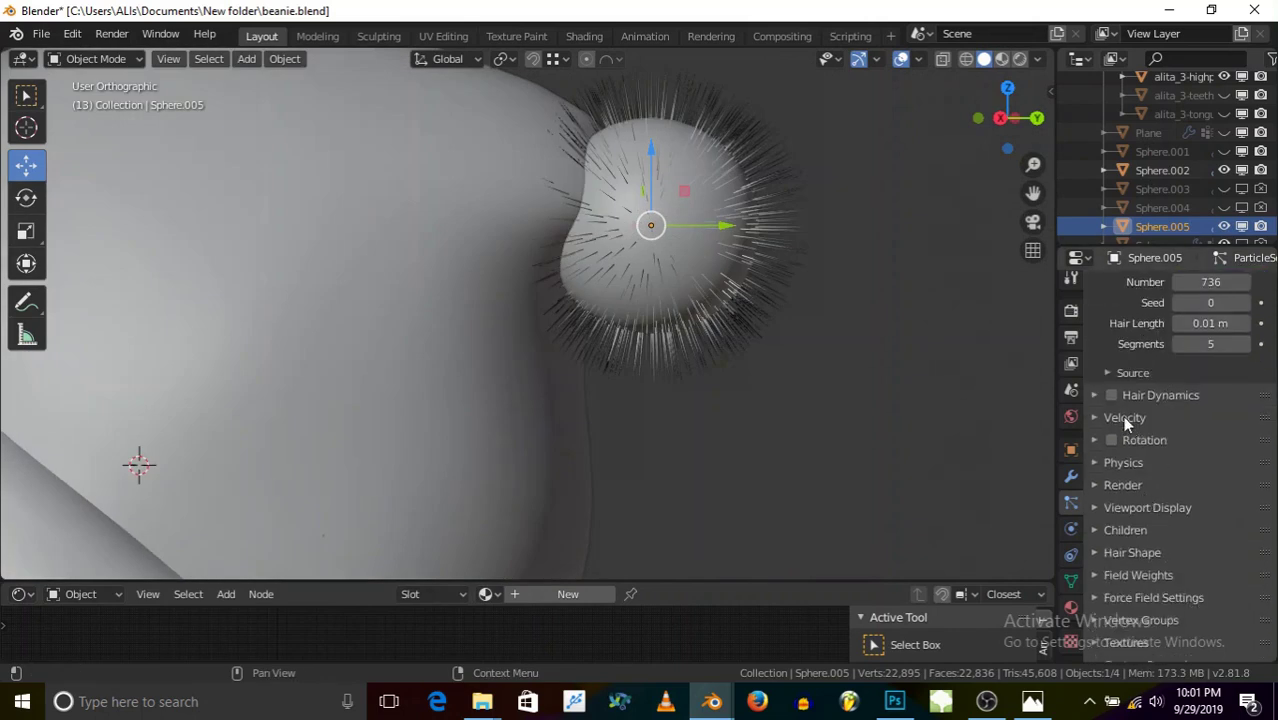
scroll(1135, 450, down, 1)
click(1118, 450)
scroll(1150, 470, down, 3)
drag(1173, 505, 1208, 503)
scroll(725, 318, down, 2)
mouse_move(724, 320)
middle_down()
mouse_move(770, 309)
mouse_move(728, 318)
middle_up()
scroll(1136, 453, up, 6)
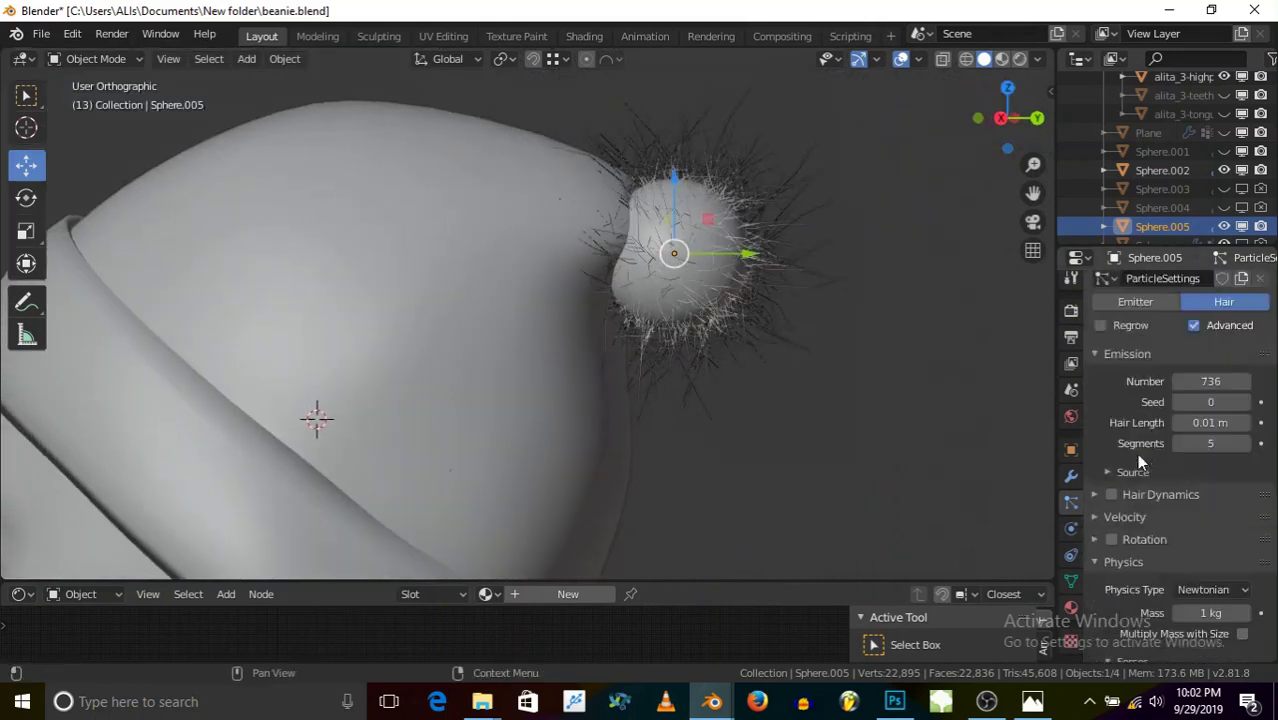
- In the hair emission source, enable Random Order, disable Even Distribution, and set Particles/Face to 6 and Jittering Amount to 1.186
click(1120, 509)
scroll(1138, 522, down, 2)
click(1243, 525)
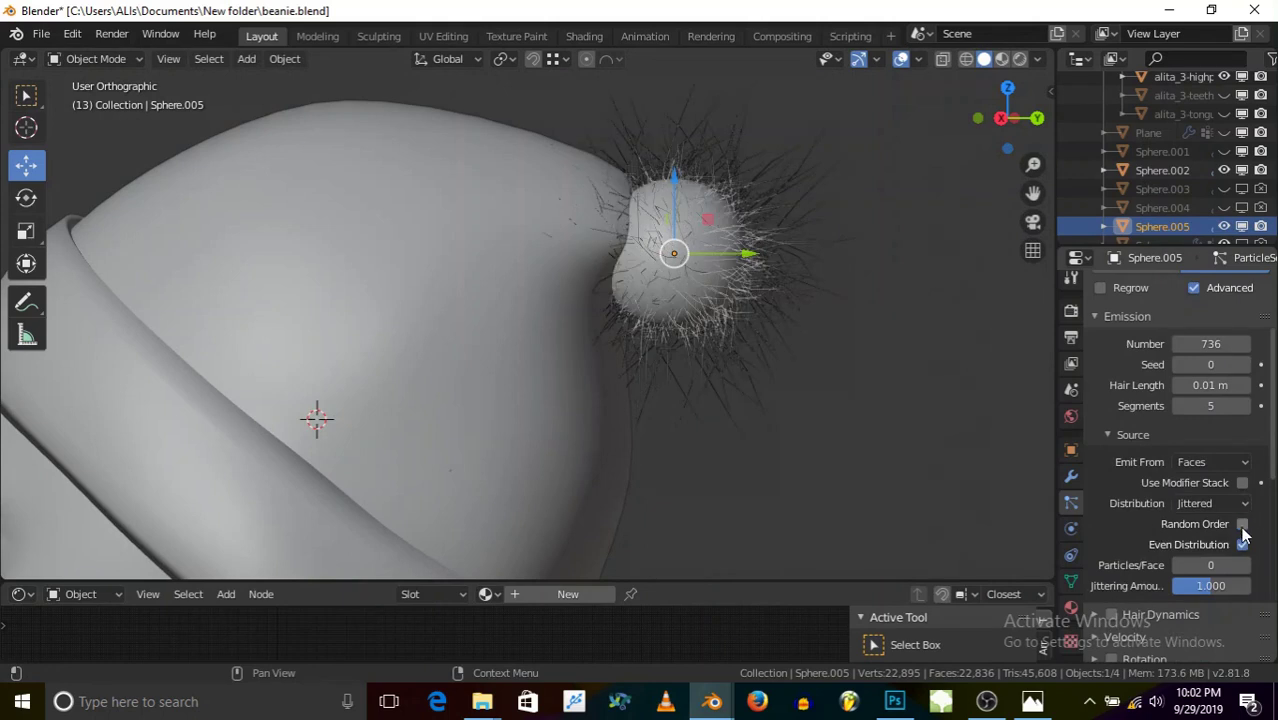
click(1248, 568)
drag(1203, 588, 1215, 588)
click(1242, 524)
click(1242, 544)
mouse_move(1190, 565)
mouse_down()
mouse_move(1208, 566)
mouse_move(1196, 566)
mouse_up()
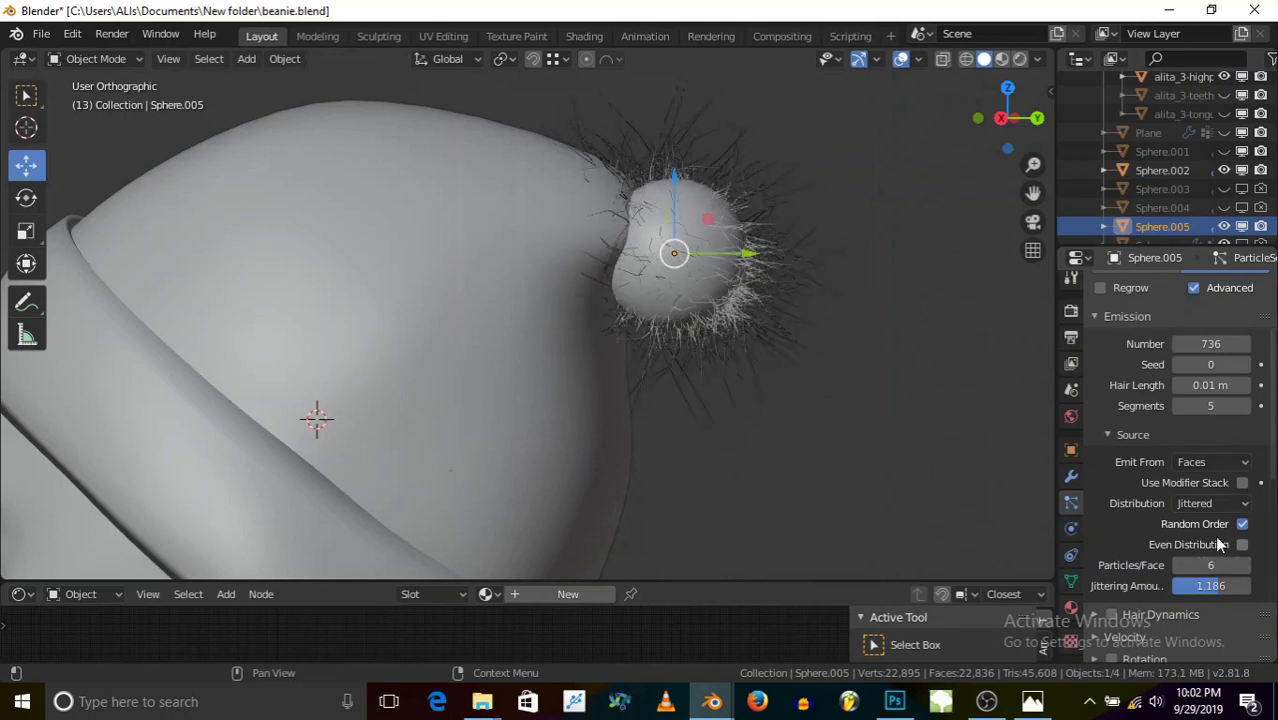
click(1242, 483)
- Try a randomized hair velocity and an object-aligned X velocity of -0.01 m/s, undoing each change
scroll(1210, 515, down, 2)
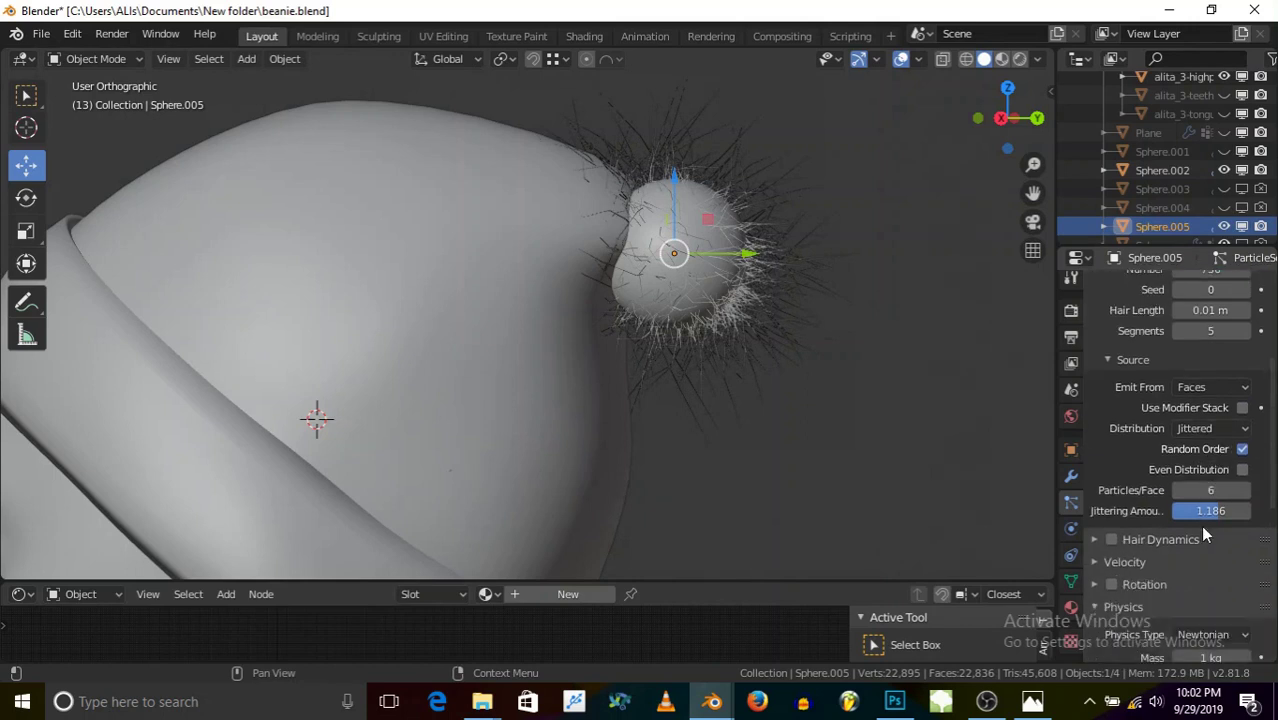
click(1128, 563)
scroll(1116, 586, down, 4)
mouse_move(1210, 593)
mouse_down()
mouse_move(1234, 593)
mouse_move(1220, 578)
mouse_up()
key(ctrl+z)
drag(1210, 507, 1214, 507)
middle_drag(620, 300, 534, 332)
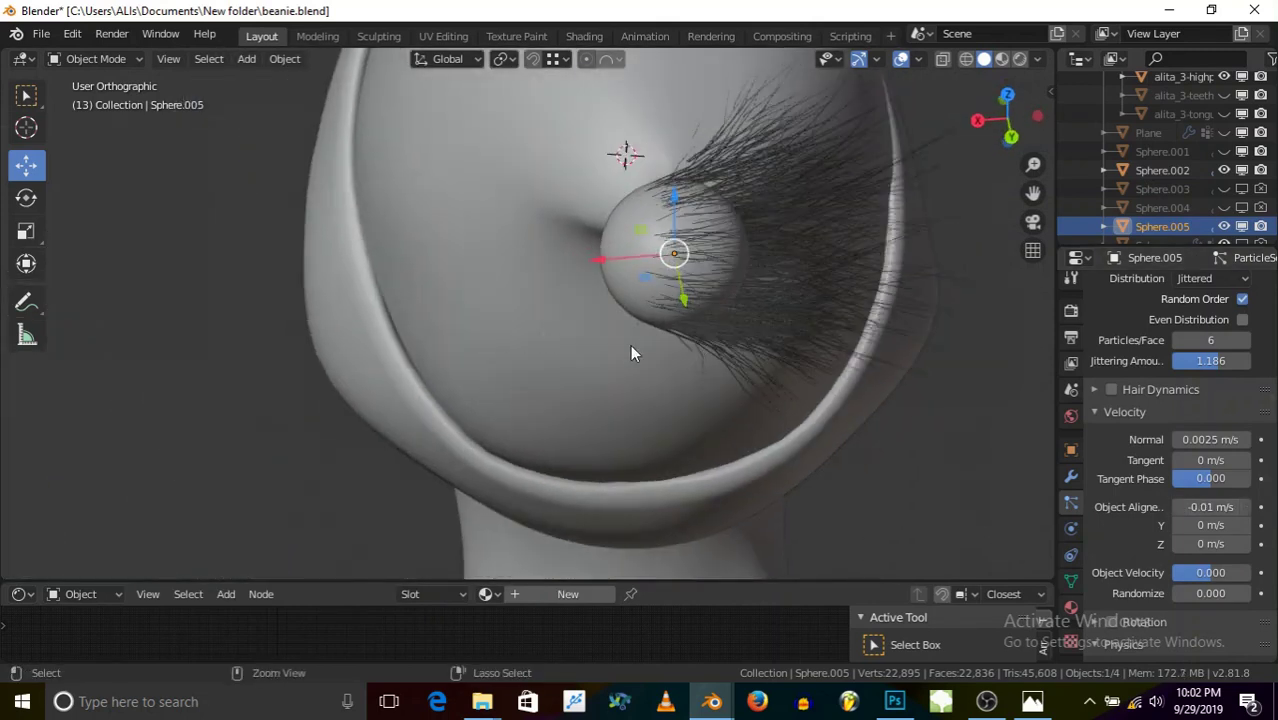
key(ctrl+z)
- Try an object-aligned Y velocity of 0.03 m/s on the pom-pom hair and undo it
drag(1200, 525, 1209, 525)
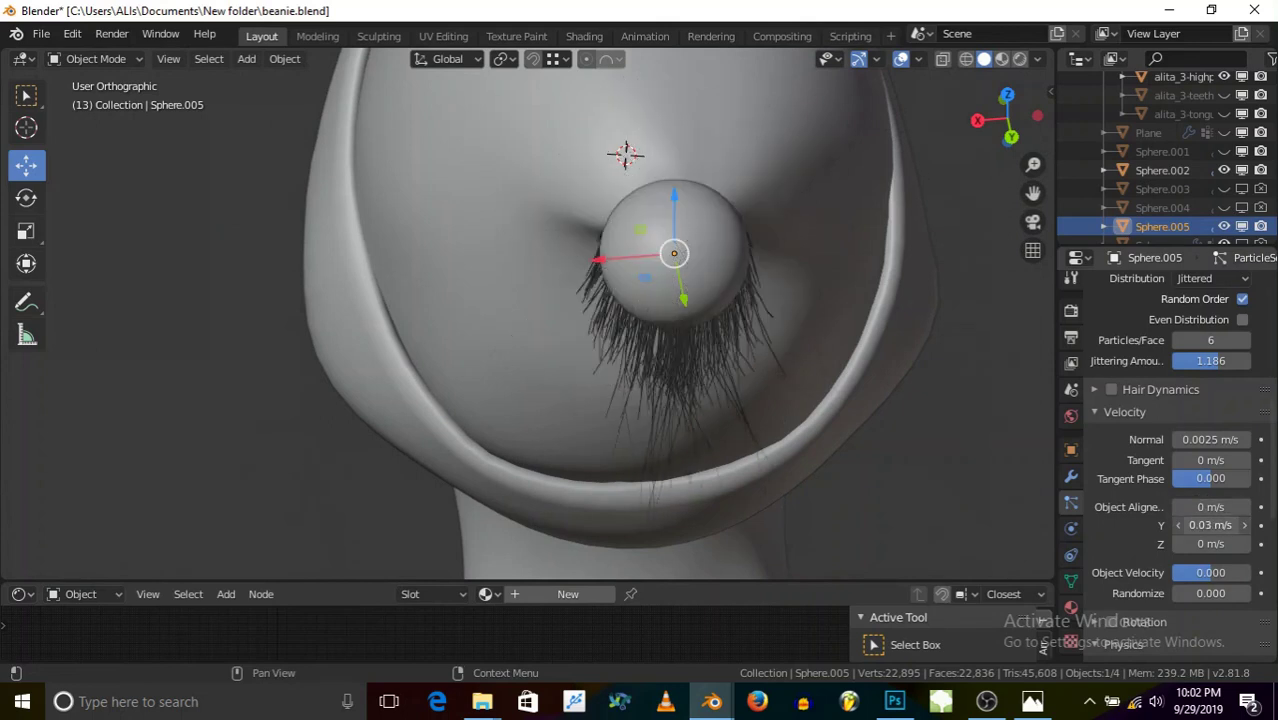
middle_drag(827, 436, 870, 355)
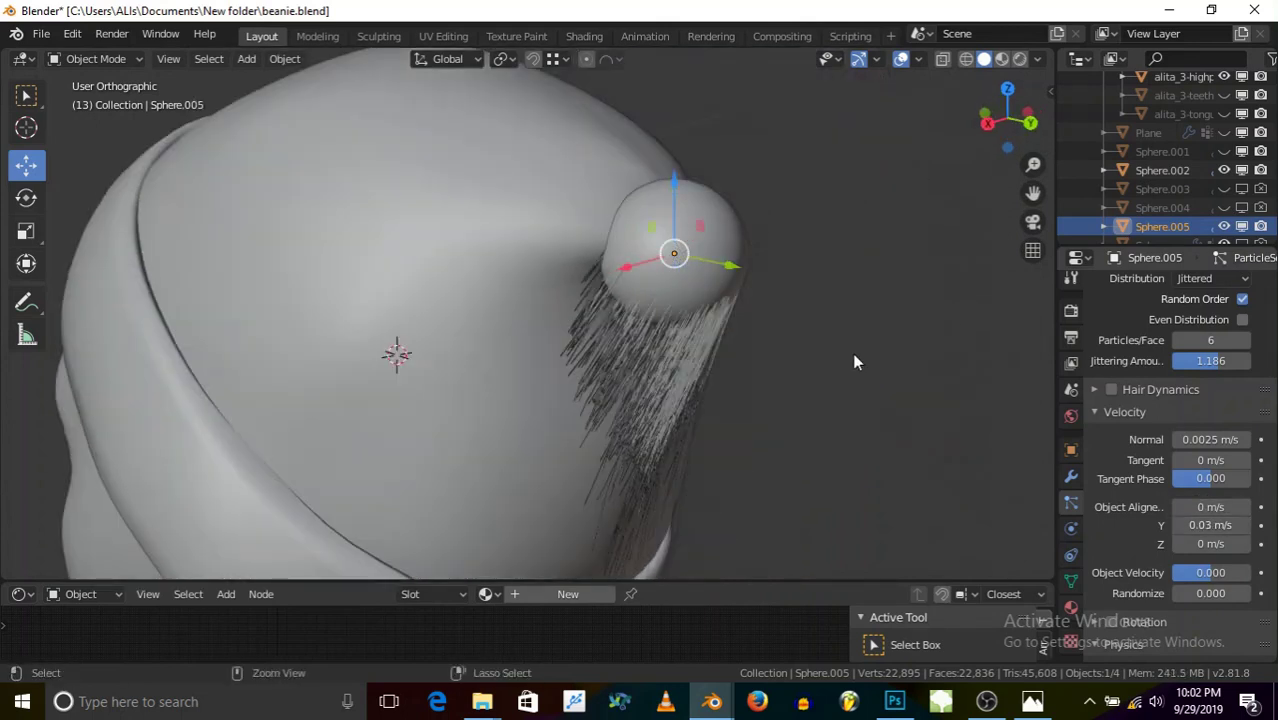
key(ctrl+z)
middle_drag(717, 313, 730, 200)
scroll(753, 238, up, 2)
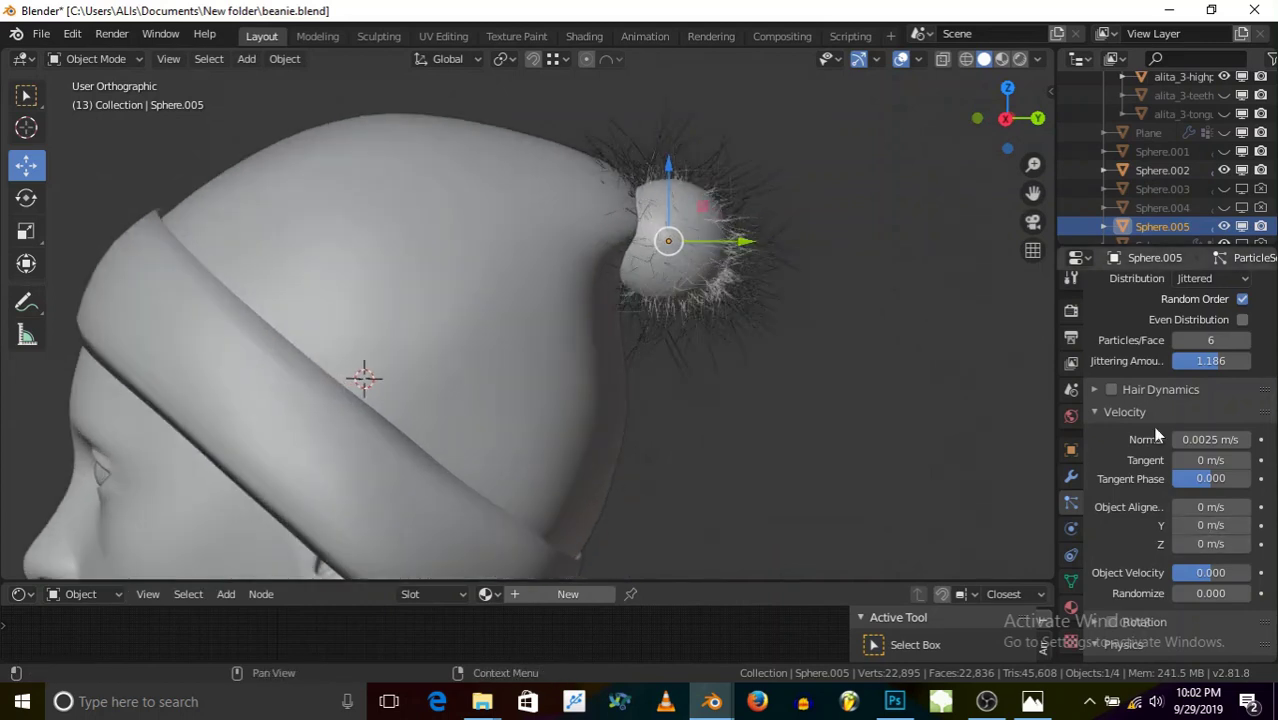
- Shorten the pom-pom's hair length to 0 m
scroll(1176, 390, up, 7)
drag(1210, 422, 1190, 422)
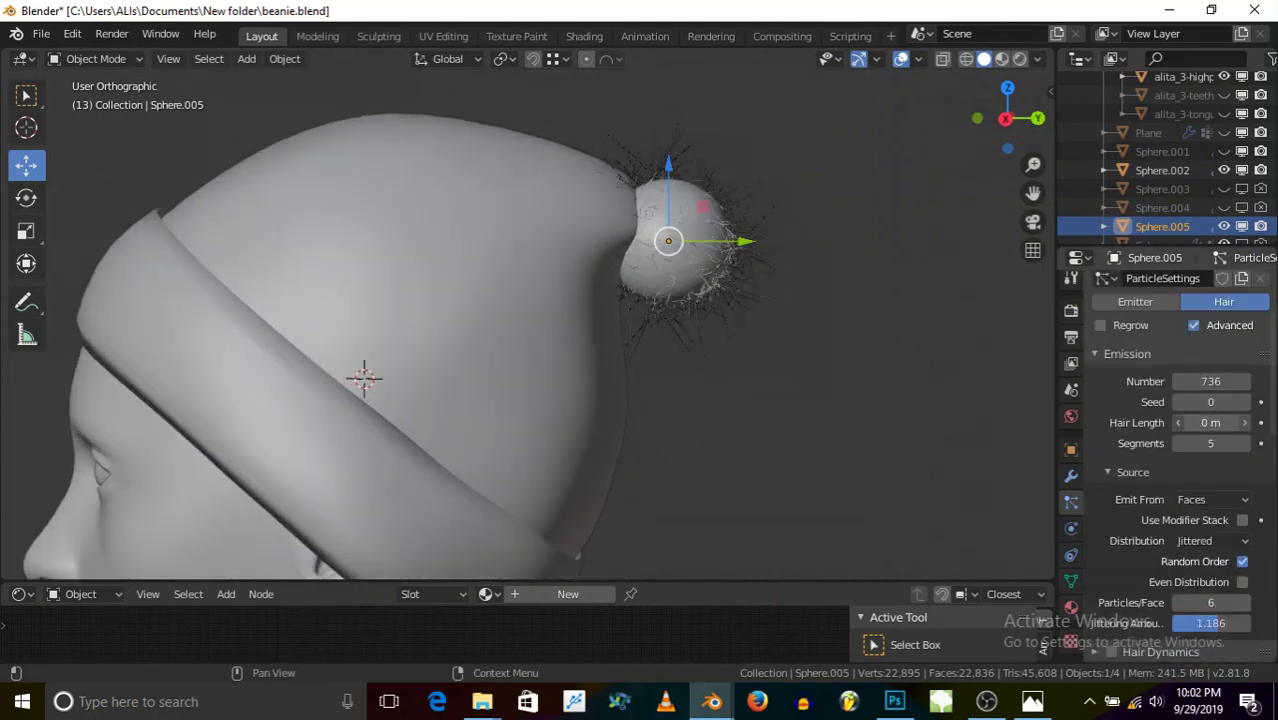
scroll(731, 203, up, 1)
- Scale the pom-pom sphere down and shift it slightly at the beanie's tip
key(s)
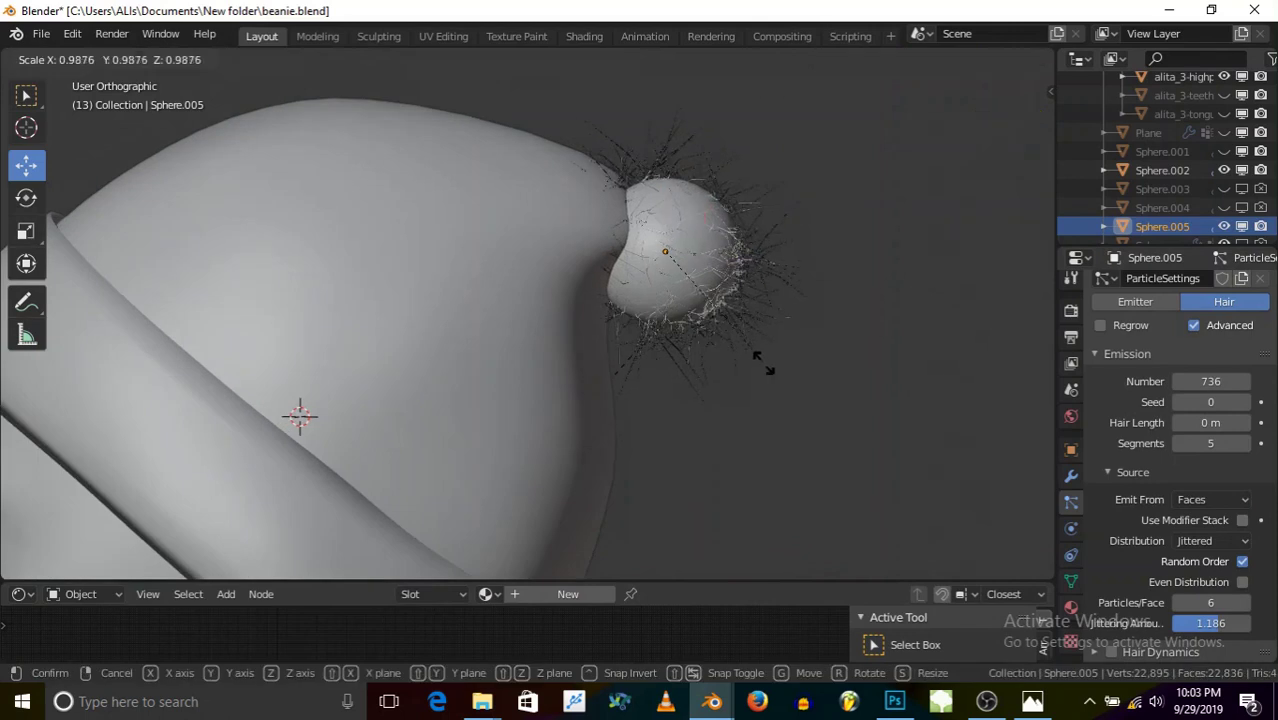
click(706, 305)
scroll(701, 255, down, 4)
mouse_move(679, 180)
mouse_down()
mouse_move(683, 93)
mouse_move(688, 178)
mouse_up()
scroll(705, 250, down, 3)
scroll(600, 206, up, 8)
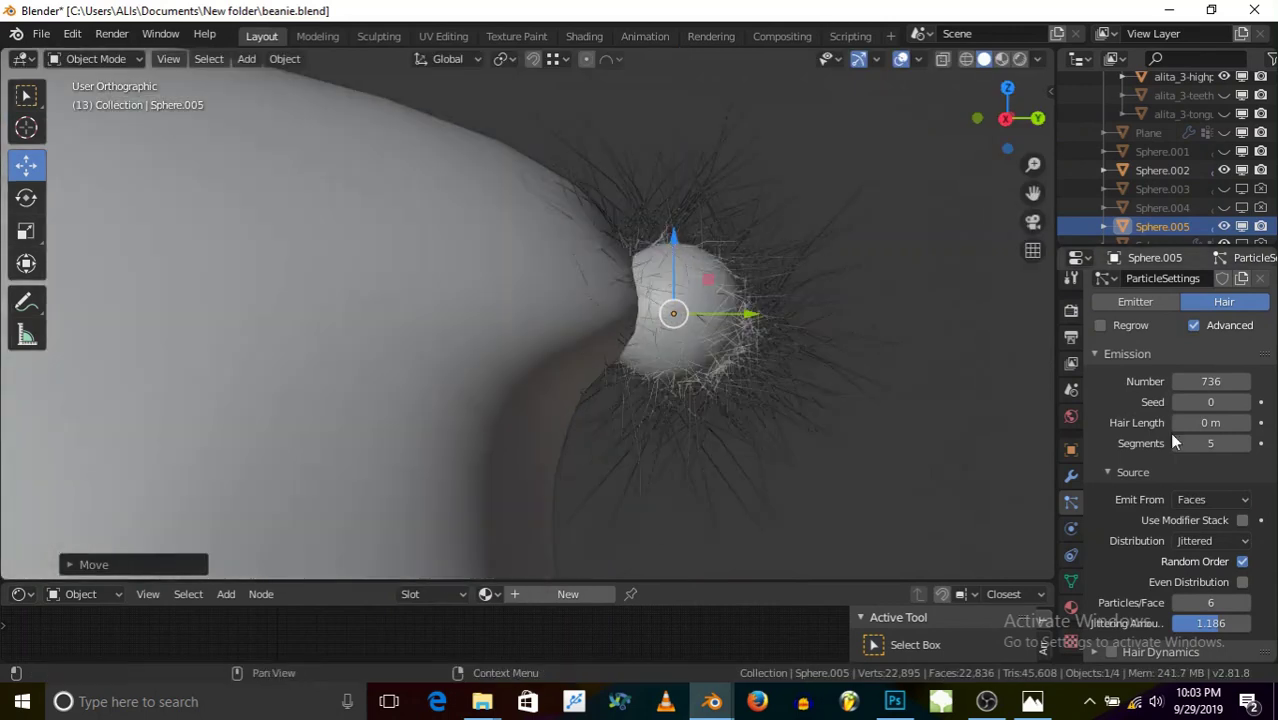
- Set the pom-pom's hair particle number to 2000
mouse_move(1198, 381)
mouse_down()
mouse_move(1252, 384)
mouse_move(1184, 379)
mouse_up()
click(1214, 381)
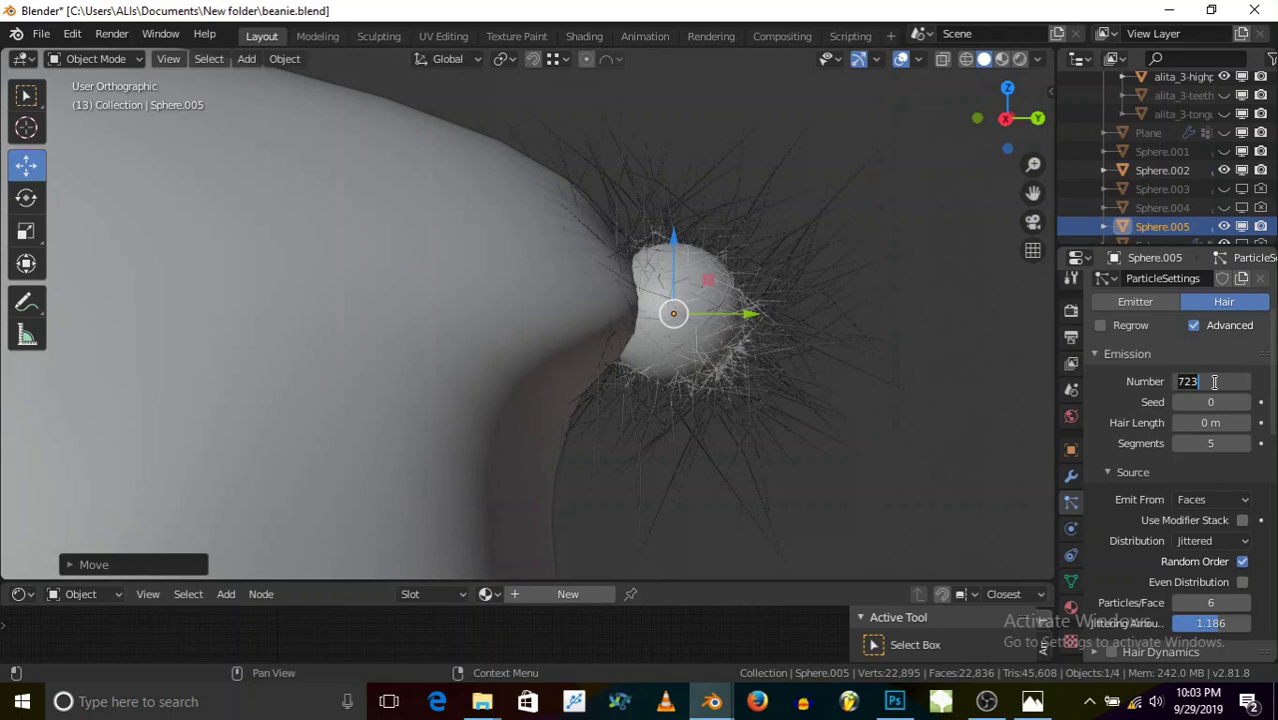
text(2000)
key(Return)
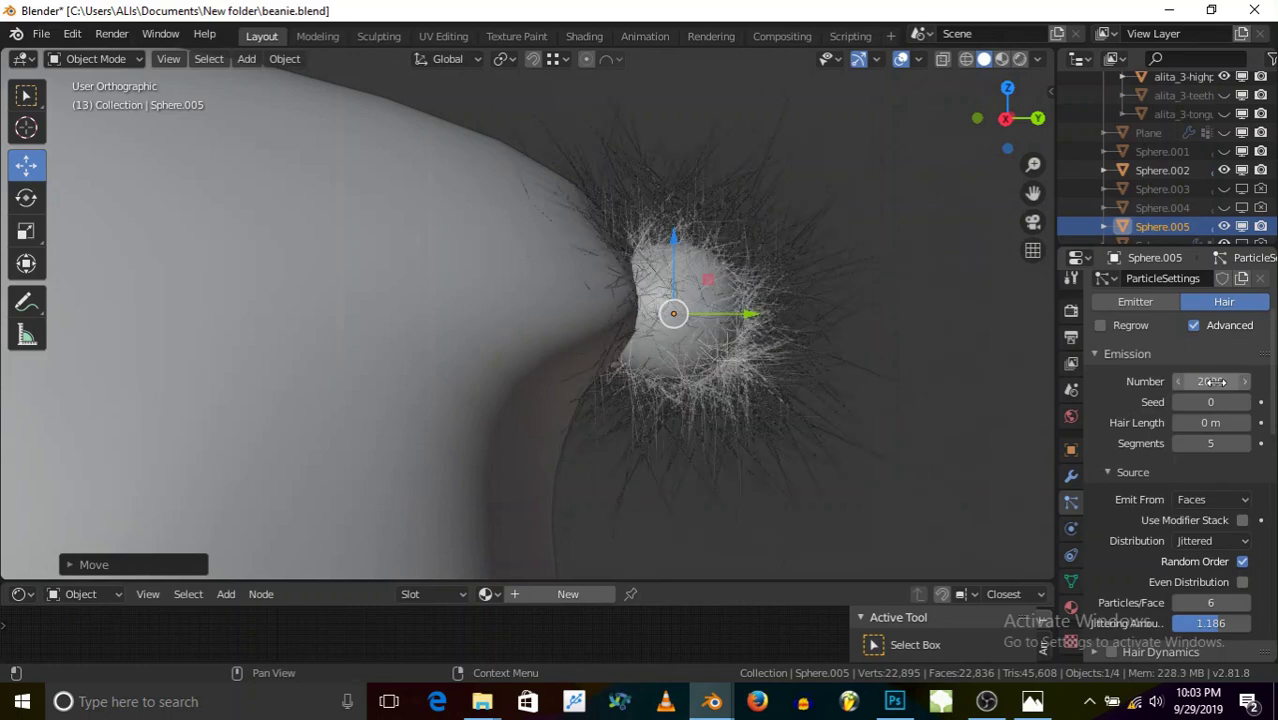
- Set the pom-pom's hair particle number to 5000
scroll(736, 285, down, 5)
middle_drag(713, 290, 775, 262)
click(1208, 384)
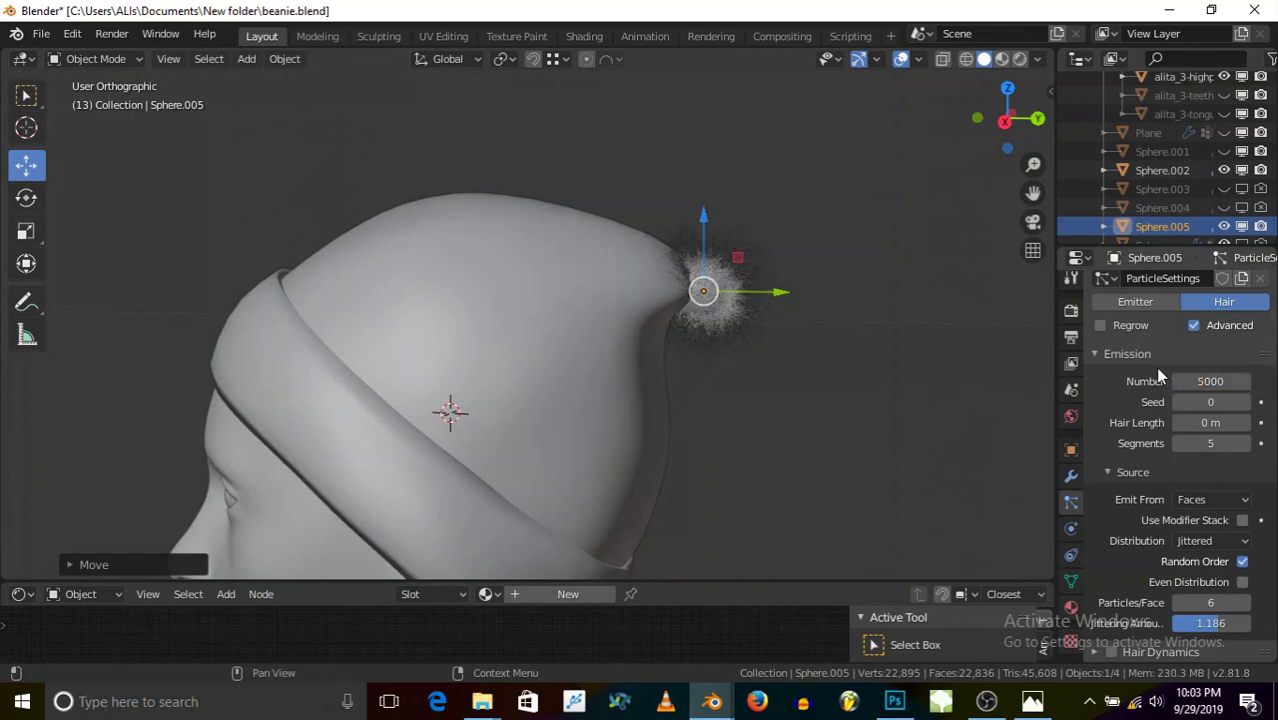
key(Return)
- Inspect the denser pom-pom from several distances and look through its remaining particle settings
scroll(733, 260, up, 4)
scroll(747, 273, down, 4)
middle_drag(747, 273, 752, 324)
scroll(752, 324, up, 1)
scroll(1131, 503, down, 7)
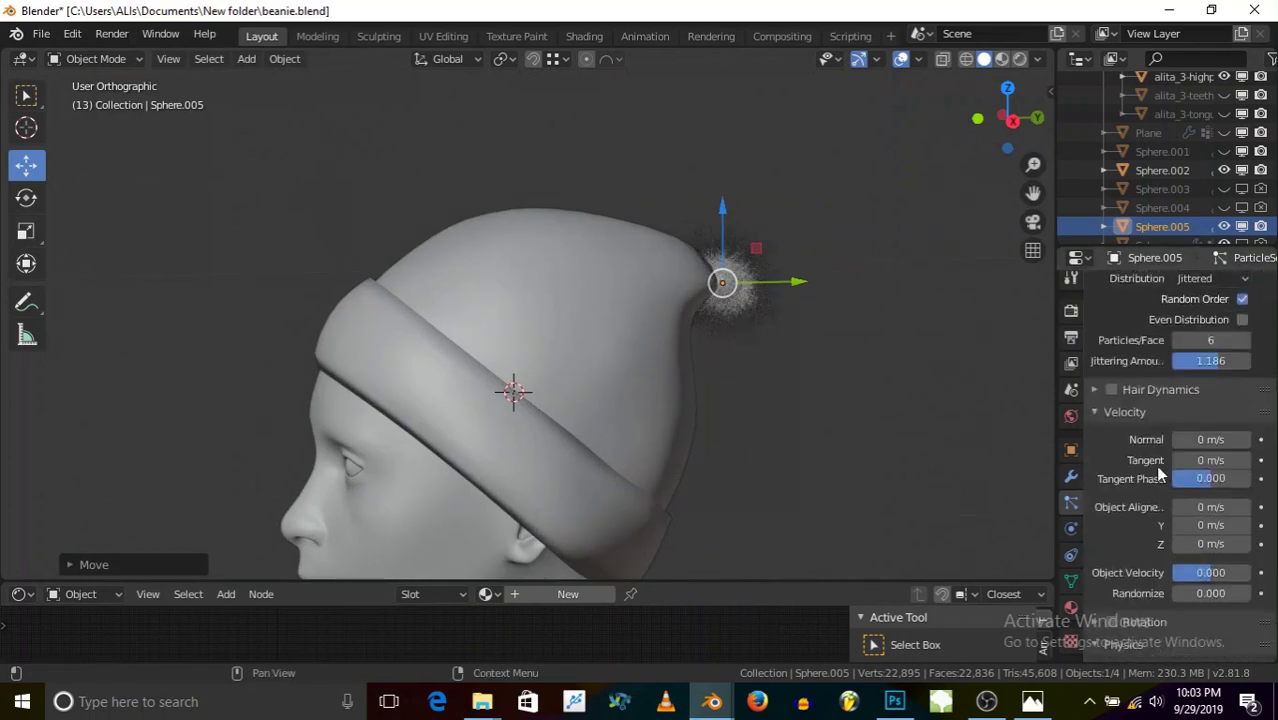
scroll(1148, 506, down, 6)
scroll(1145, 520, down, 1)
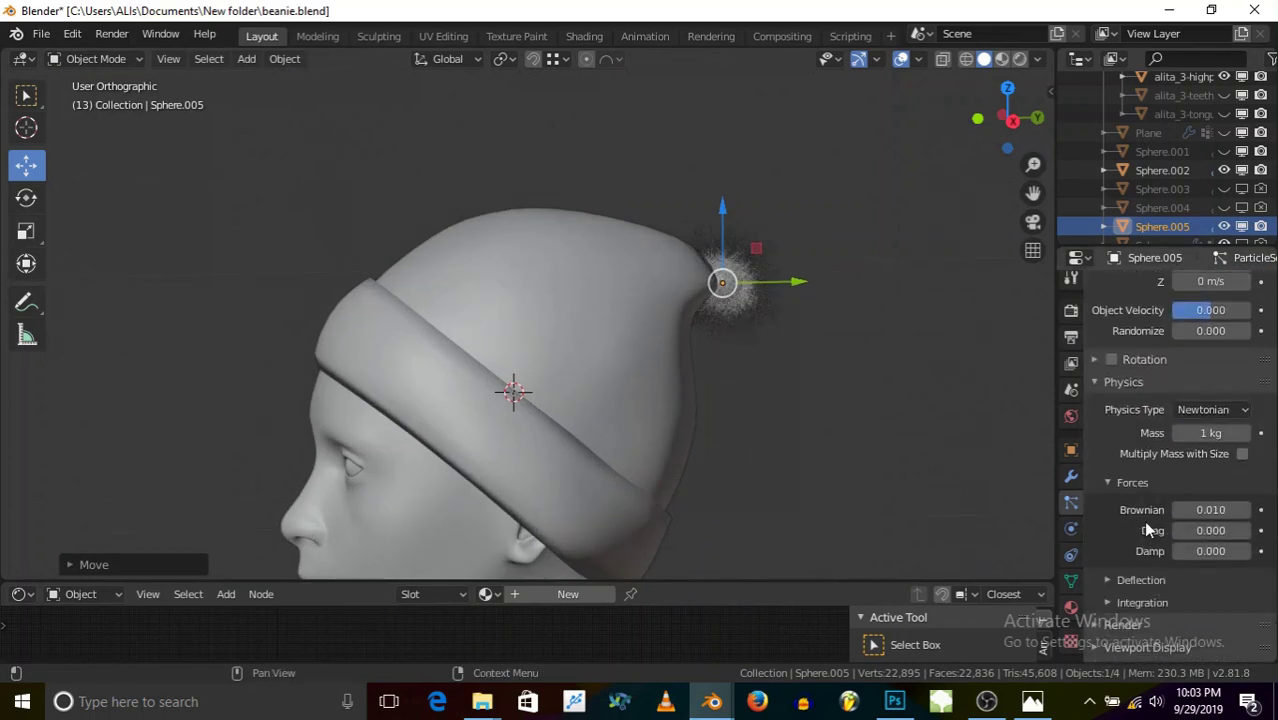
scroll(1147, 528, down, 3)
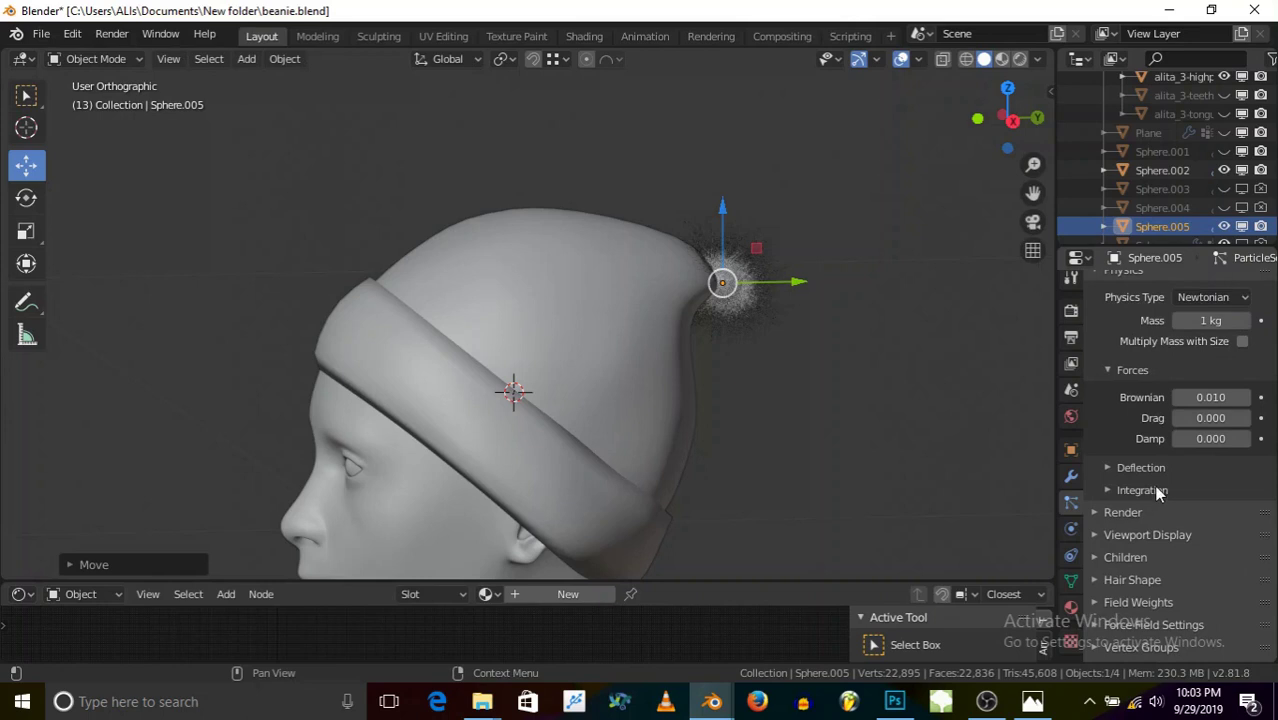
scroll(948, 344, up, 6)
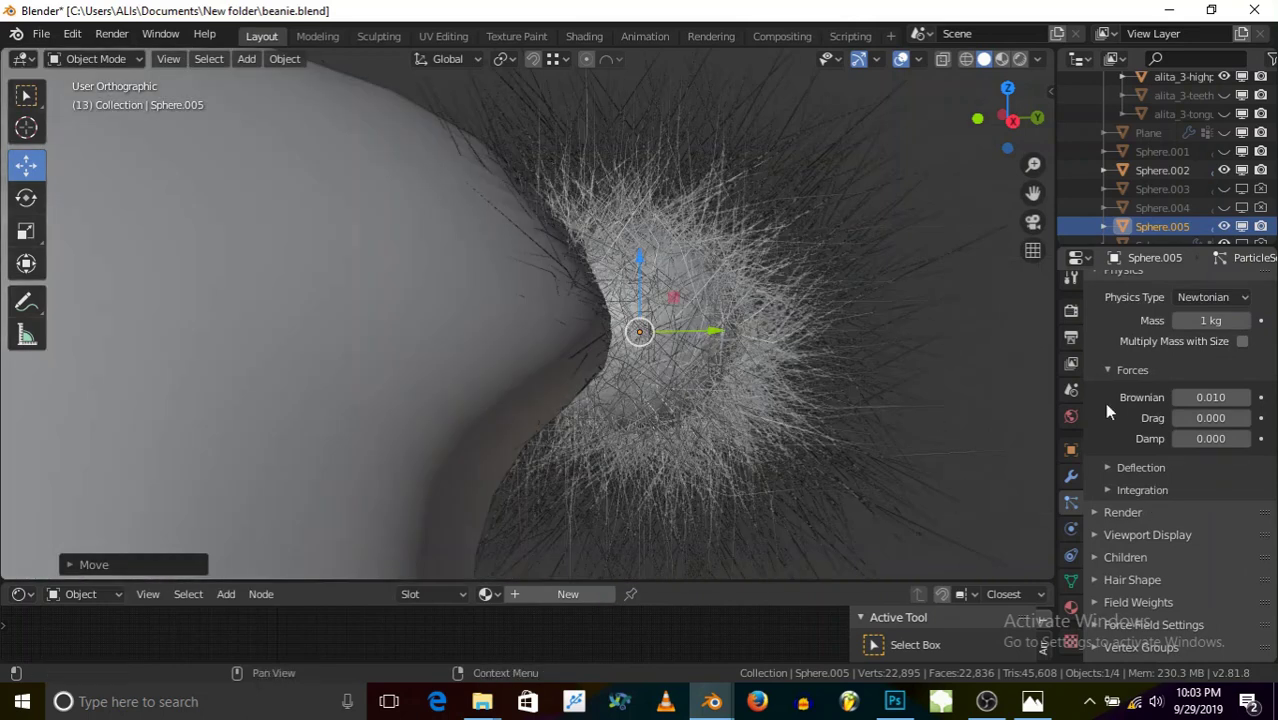
- Change the scene's render hair primitive to Curve Segments, keeping the Thick shape
click(1070, 311)
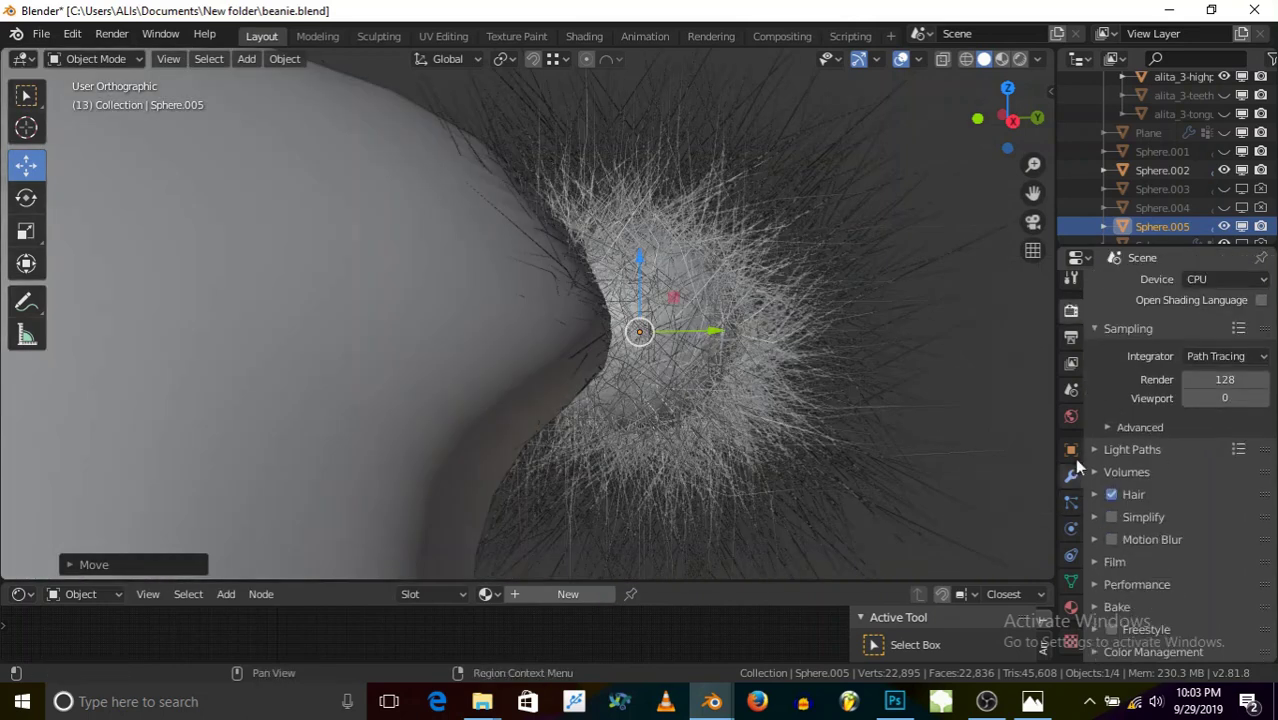
click(1094, 494)
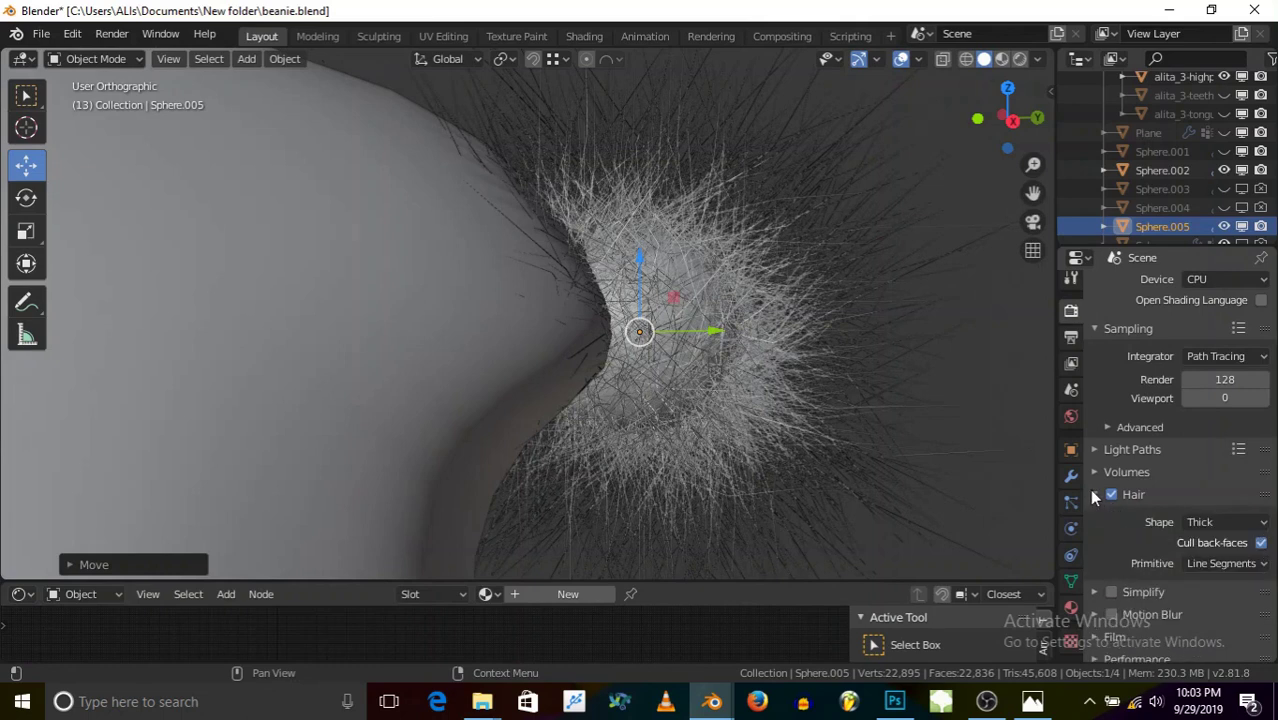
click(1214, 522)
click(1196, 564)
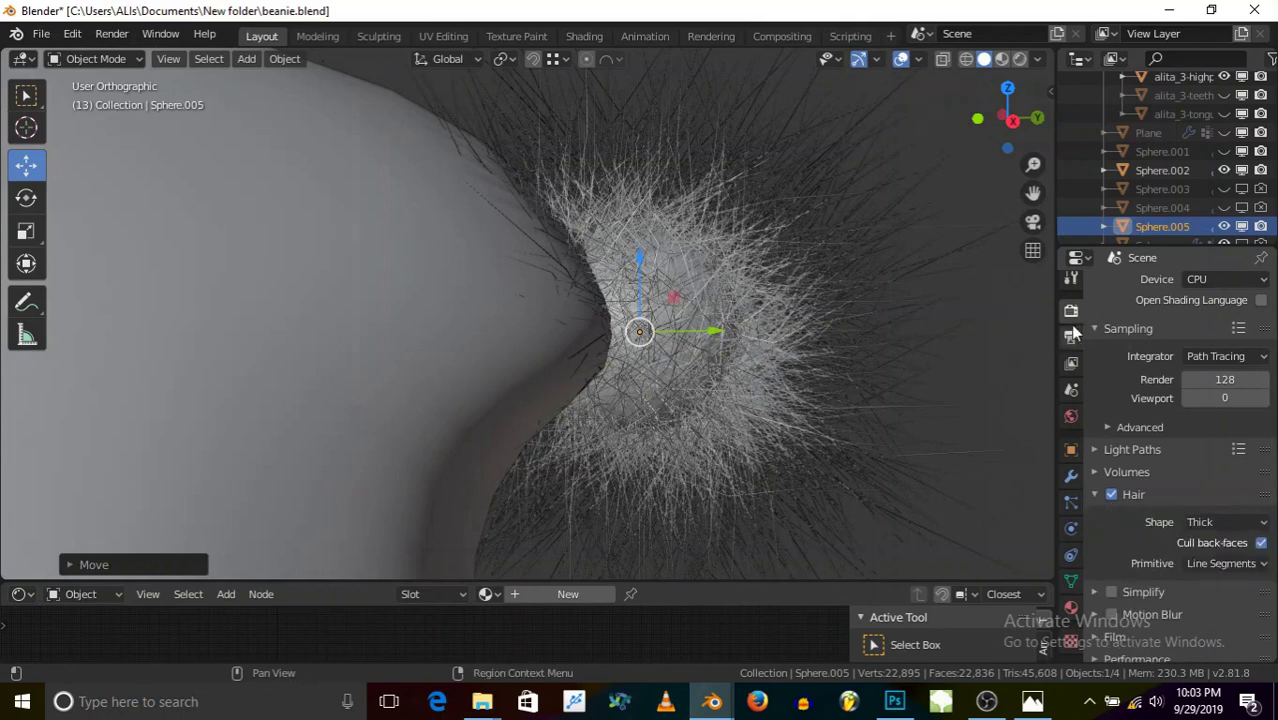
click(1071, 337)
click(1071, 312)
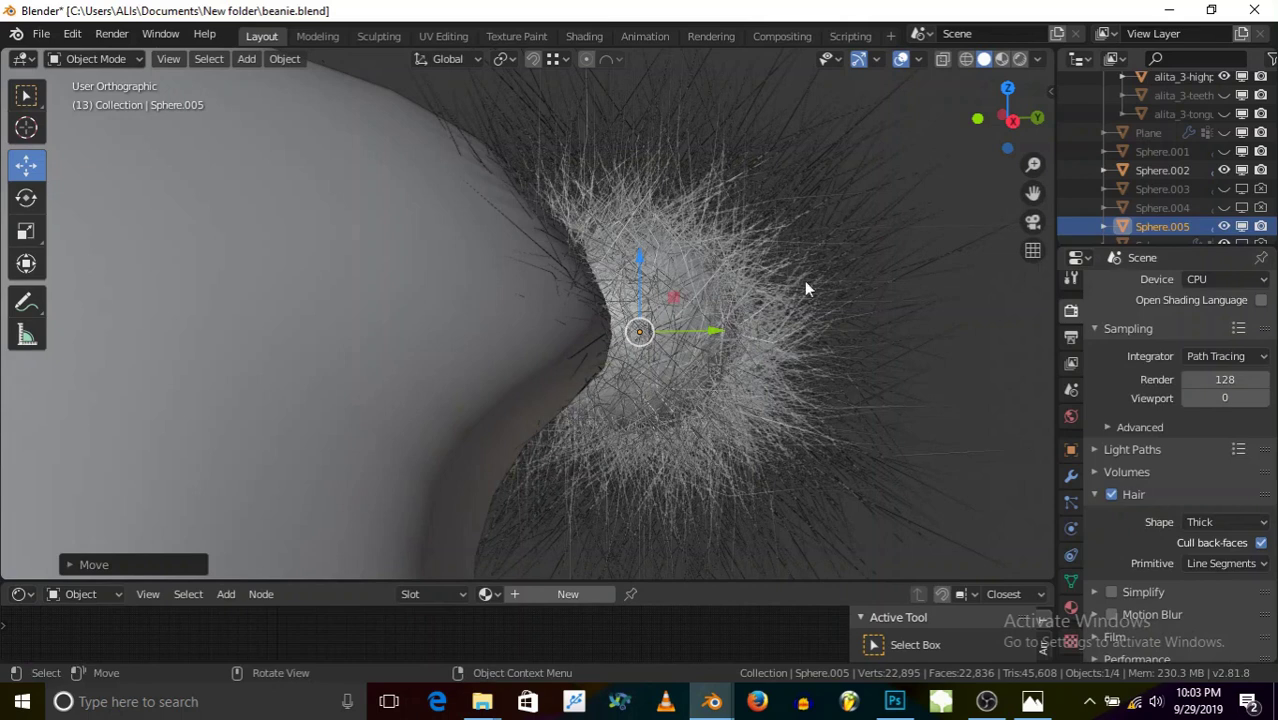
scroll(690, 290, down, 4)
scroll(1160, 466, down, 2)
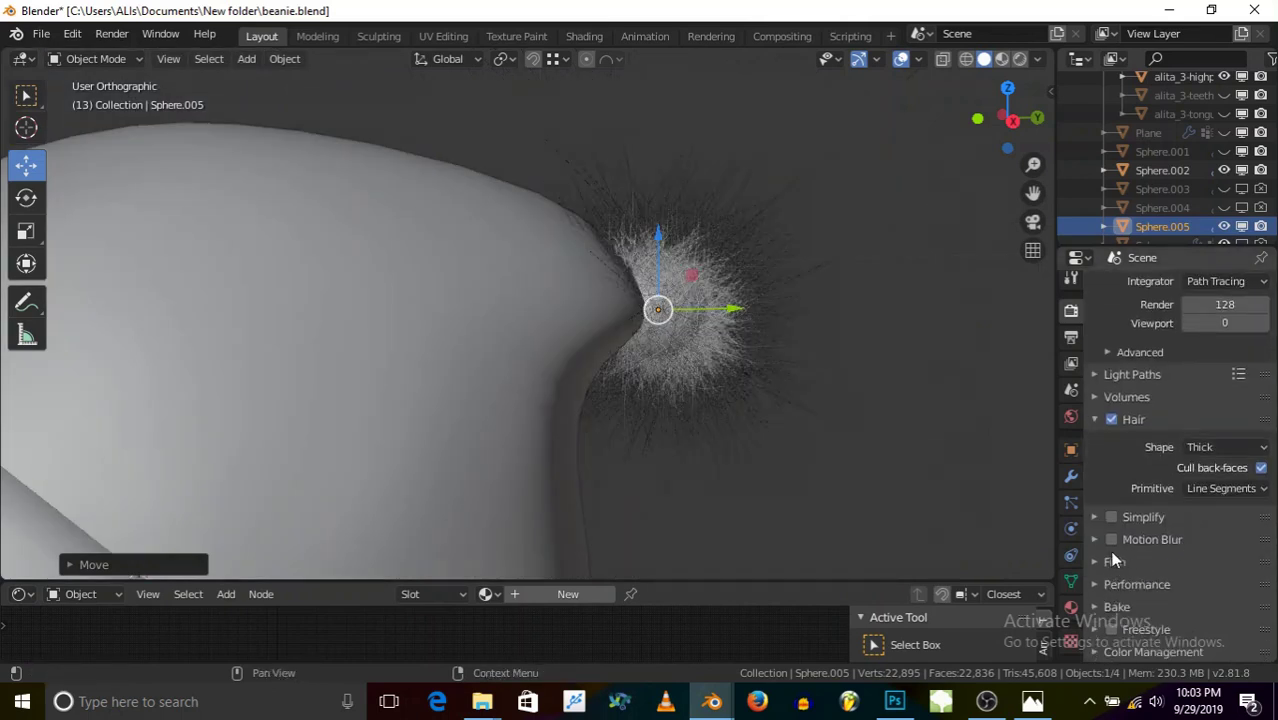
click(1197, 488)
click(1166, 549)
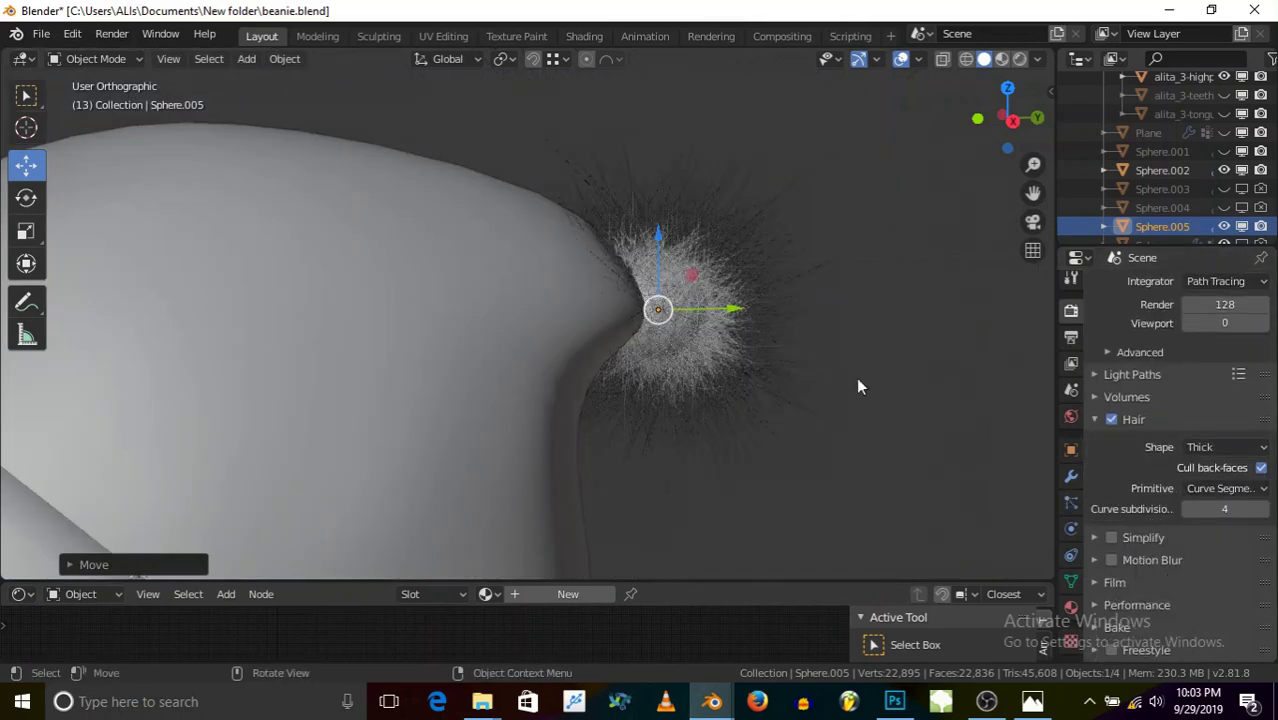
scroll(1128, 560, down, 1)
click(1116, 562)
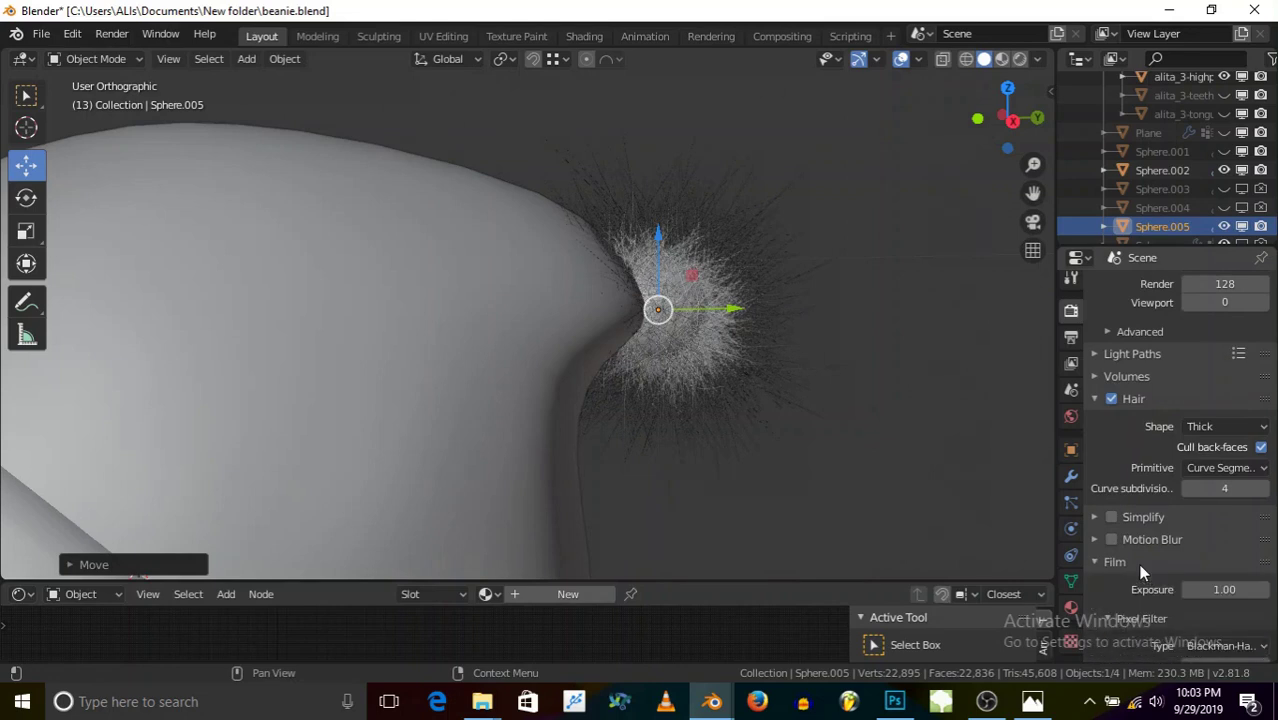
scroll(1143, 571, down, 4)
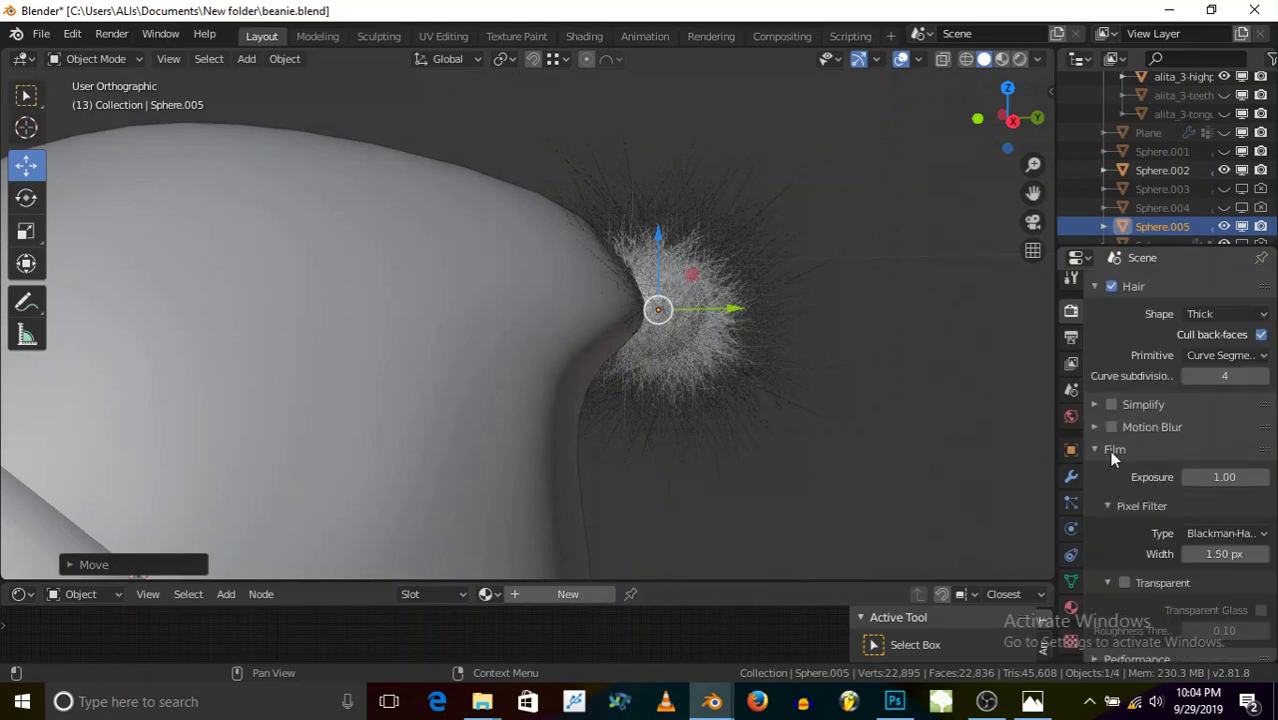
scroll(1110, 445, up, 4)
click(1116, 562)
scroll(1071, 400, up, 1)
- Enable B-Spline for the pom-pom hair's render path and set its steps to 5
click(1072, 516)
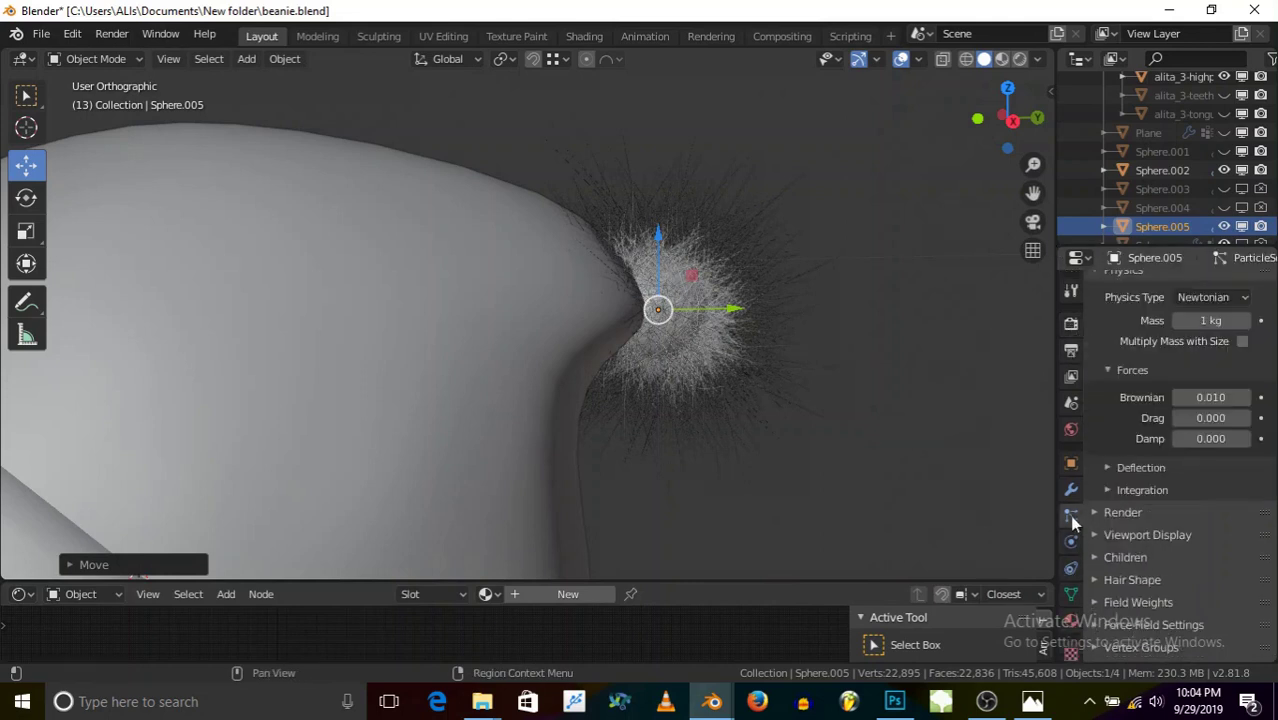
scroll(1135, 520, down, 1)
click(1120, 429)
click(1120, 429)
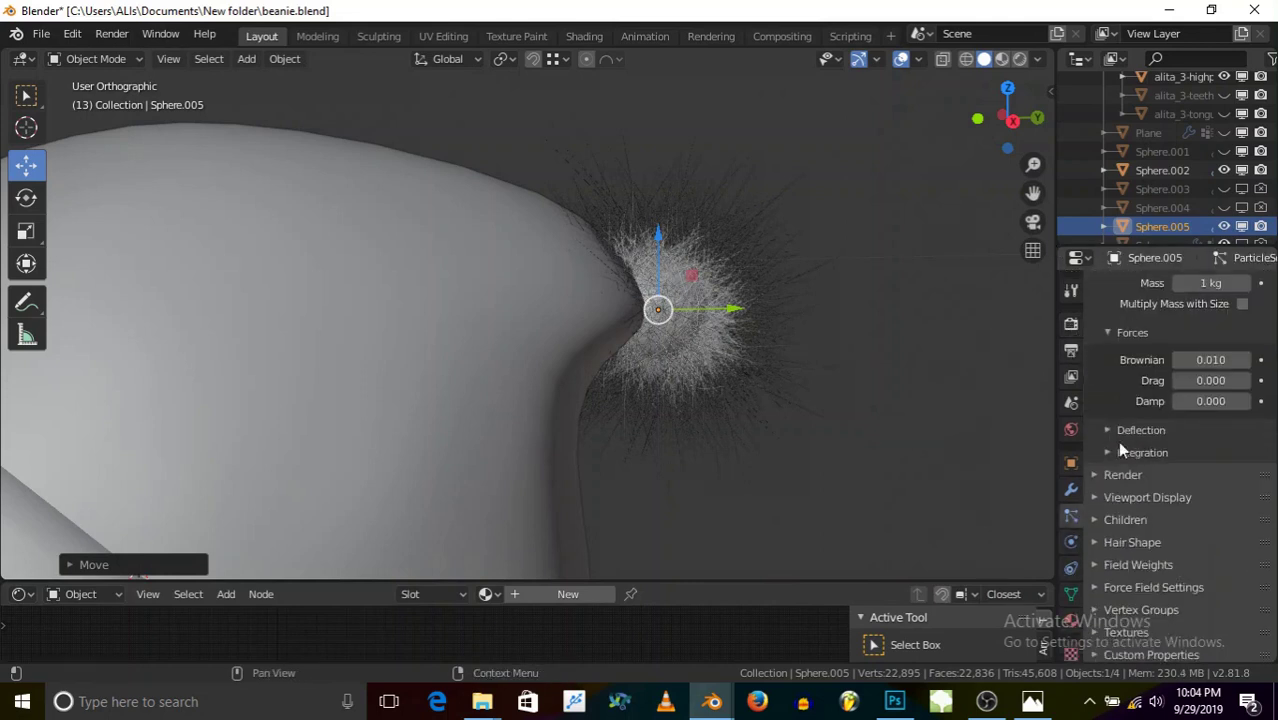
click(1120, 456)
click(1122, 458)
click(1121, 476)
scroll(1160, 520, down, 2)
click(1242, 562)
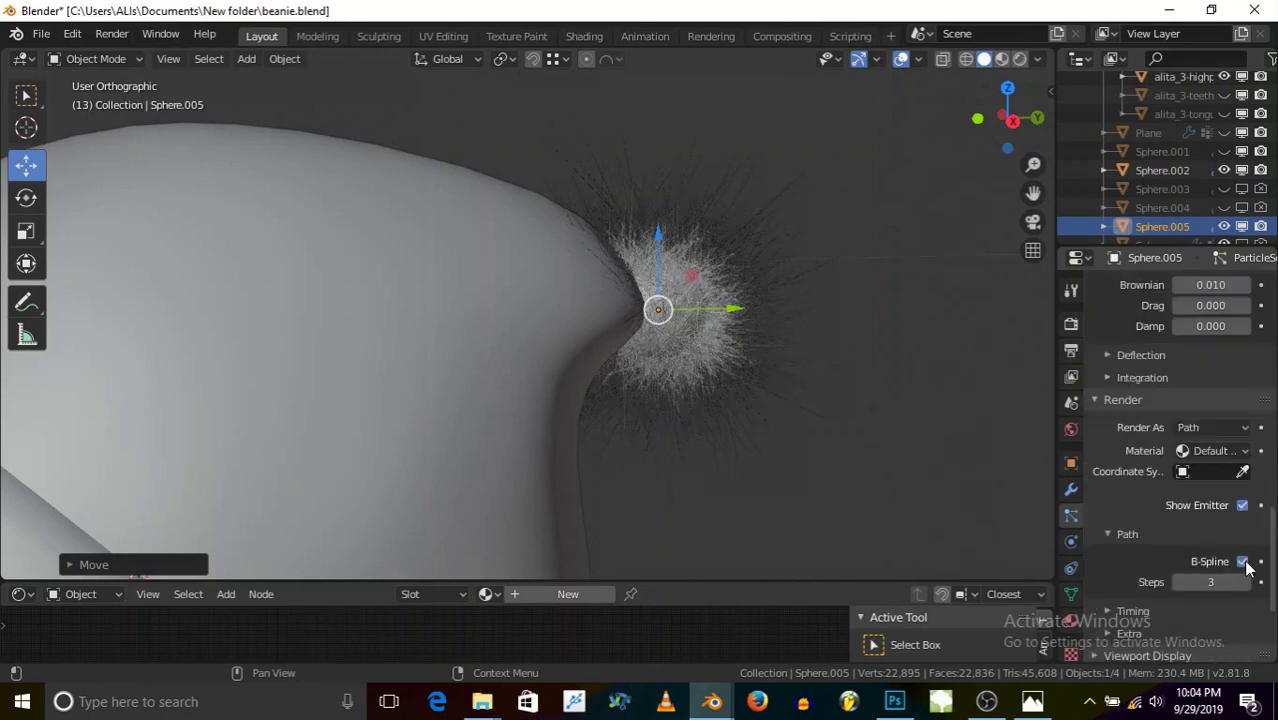
scroll(788, 290, up, 3)
click(1246, 582)
click(1246, 582)
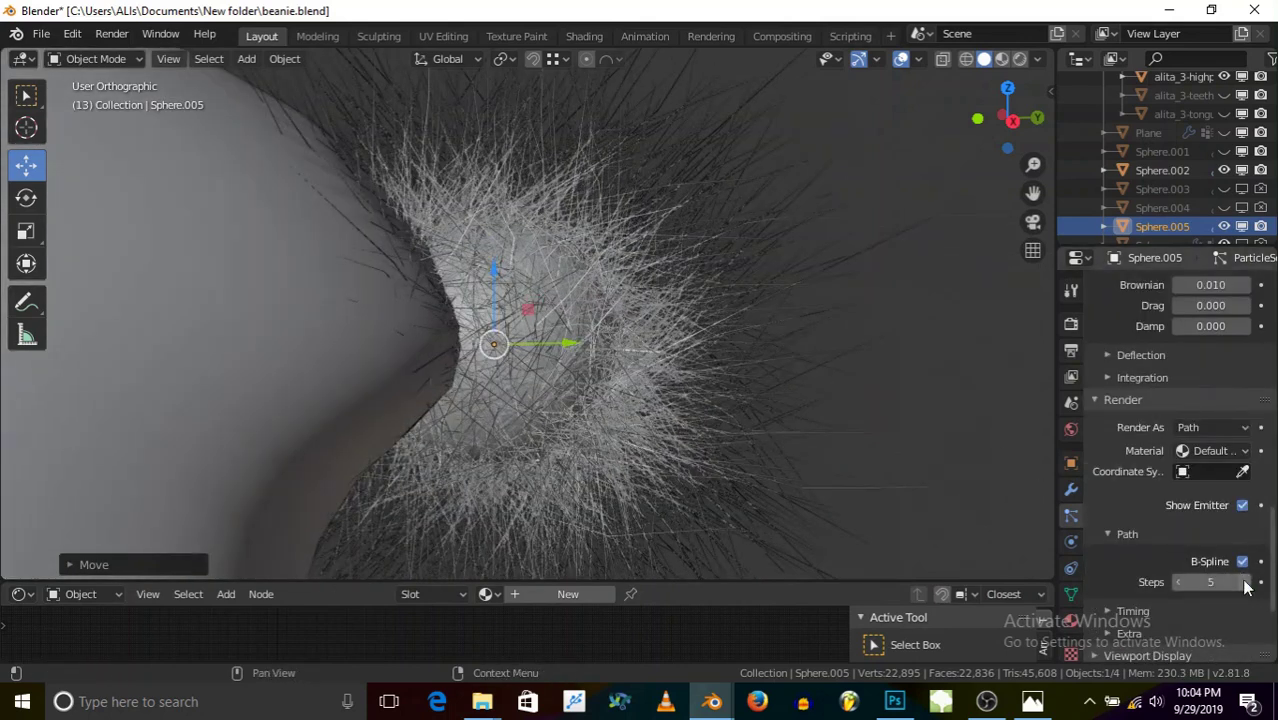
click(1112, 533)
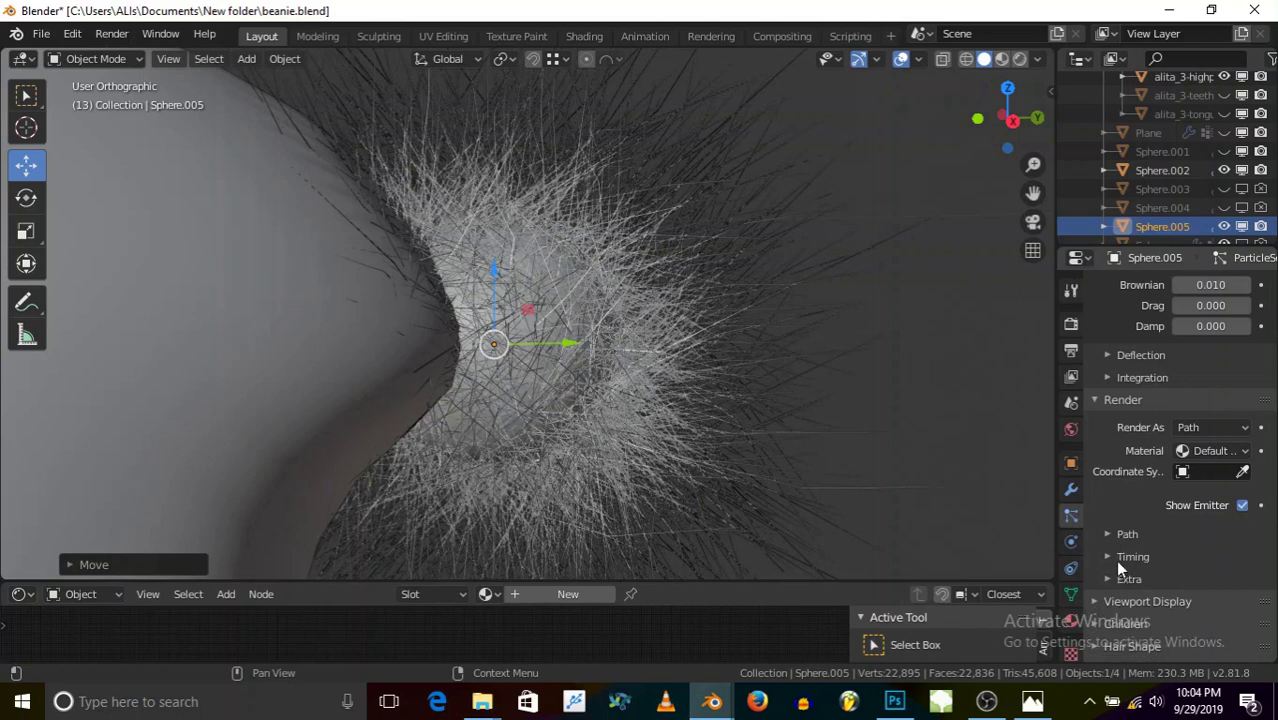
- Raise the pom-pom hair's viewport display strand steps to 5
scroll(1130, 530, down, 1)
click(1131, 563)
scroll(1155, 575, down, 3)
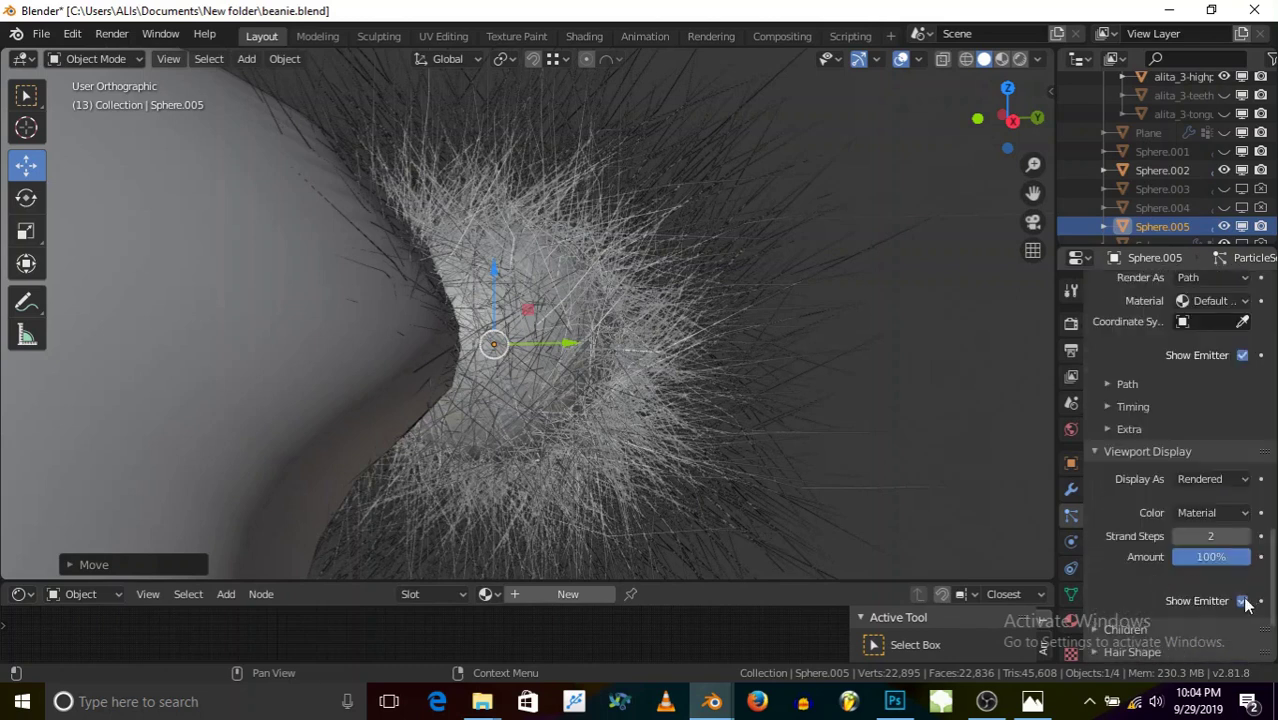
click(1246, 537)
click(1246, 537)
click(1246, 537)
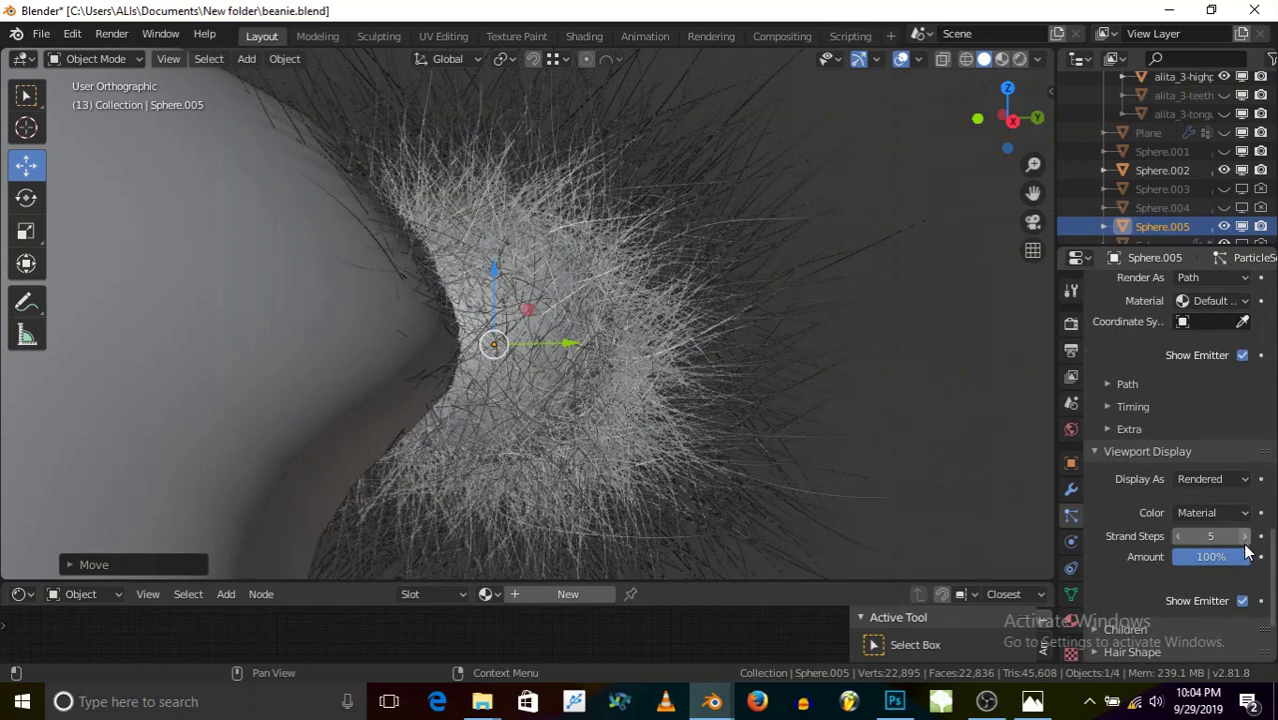
scroll(747, 334, down, 5)
scroll(650, 265, up, 4)
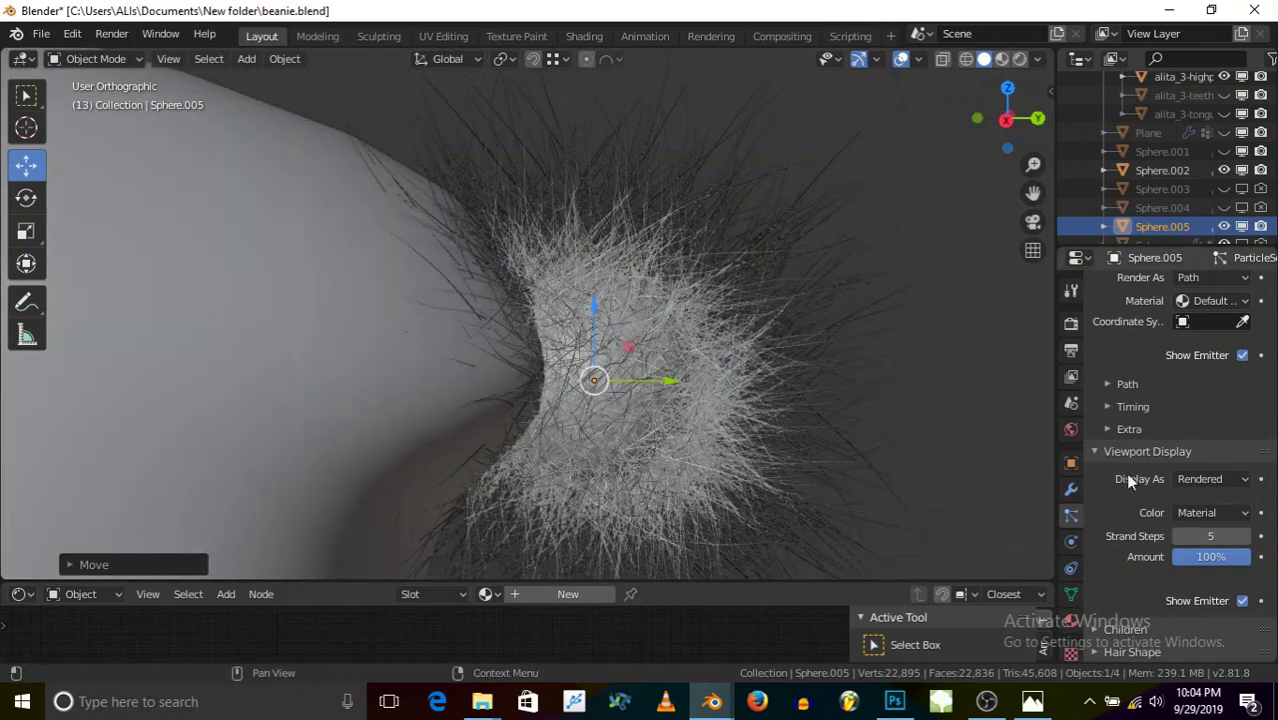
- Add interpolated children to the pom-pom's hair particles
scroll(1135, 495, down, 3)
click(1118, 520)
click(1222, 546)
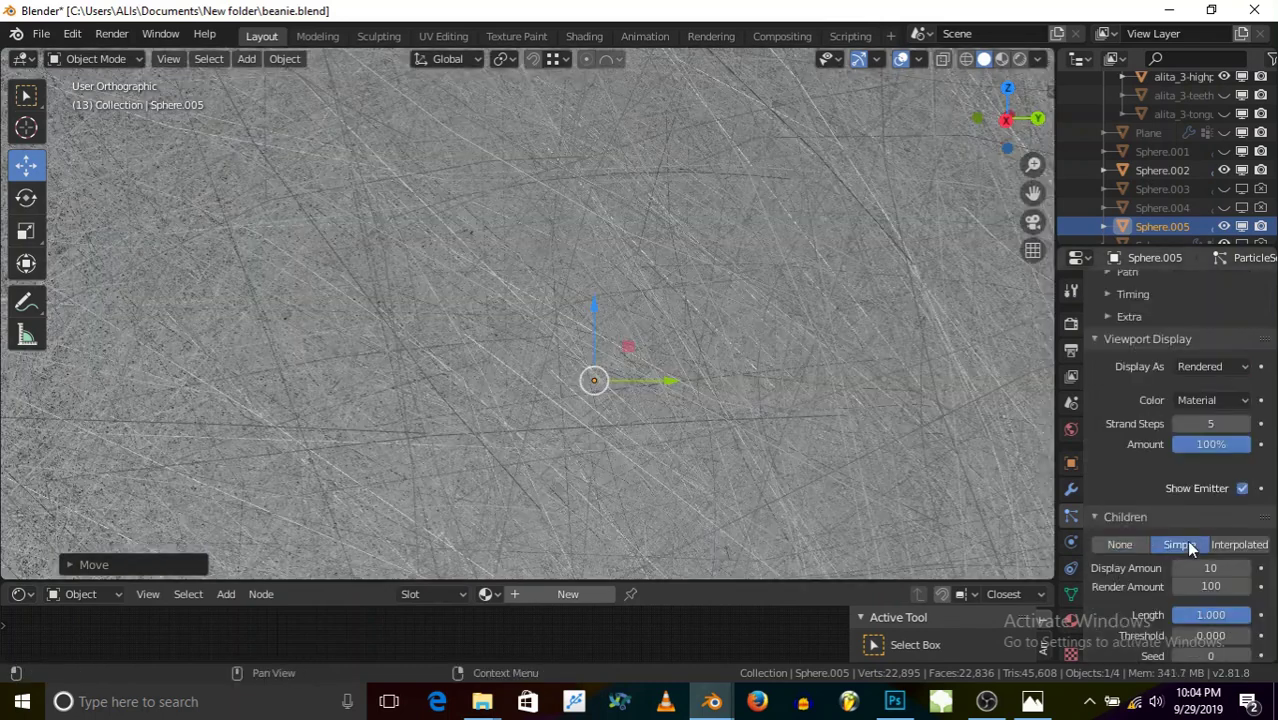
mouse_move(694, 278)
middle_down()
mouse_move(596, 270)
mouse_move(655, 319)
mouse_move(795, 232)
mouse_move(688, 268)
middle_up()
scroll(795, 232, down, 8)
scroll(770, 260, up, 9)
scroll(712, 276, up, 3)
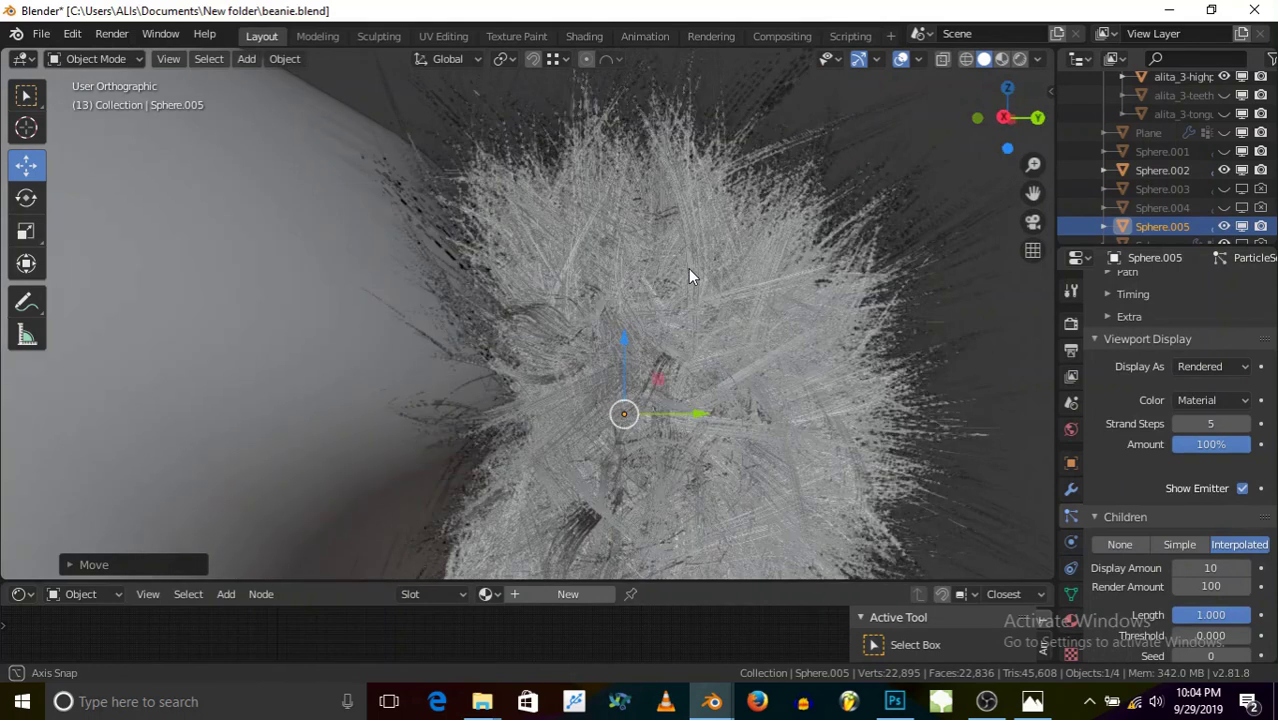
- Raise the Brownian force on the pom-pom hair to 0.020
scroll(1157, 396, up, 10)
click(1246, 398)
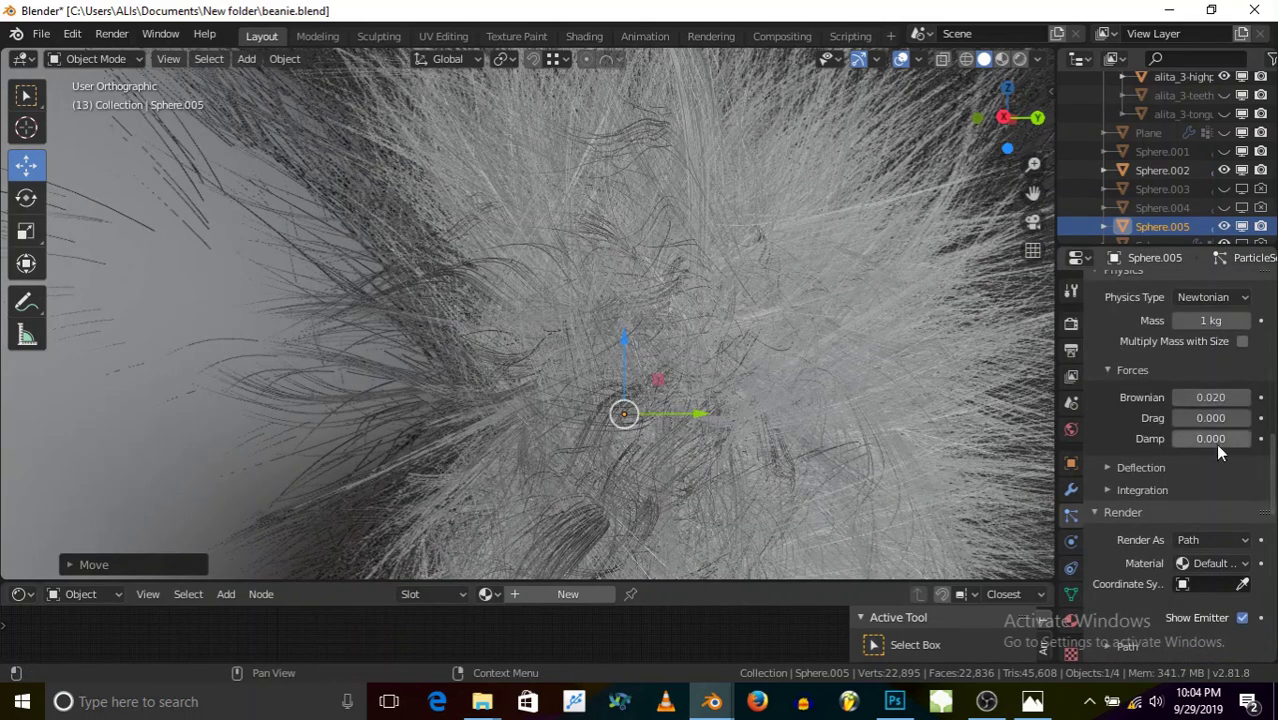
scroll(1208, 454, up, 3)
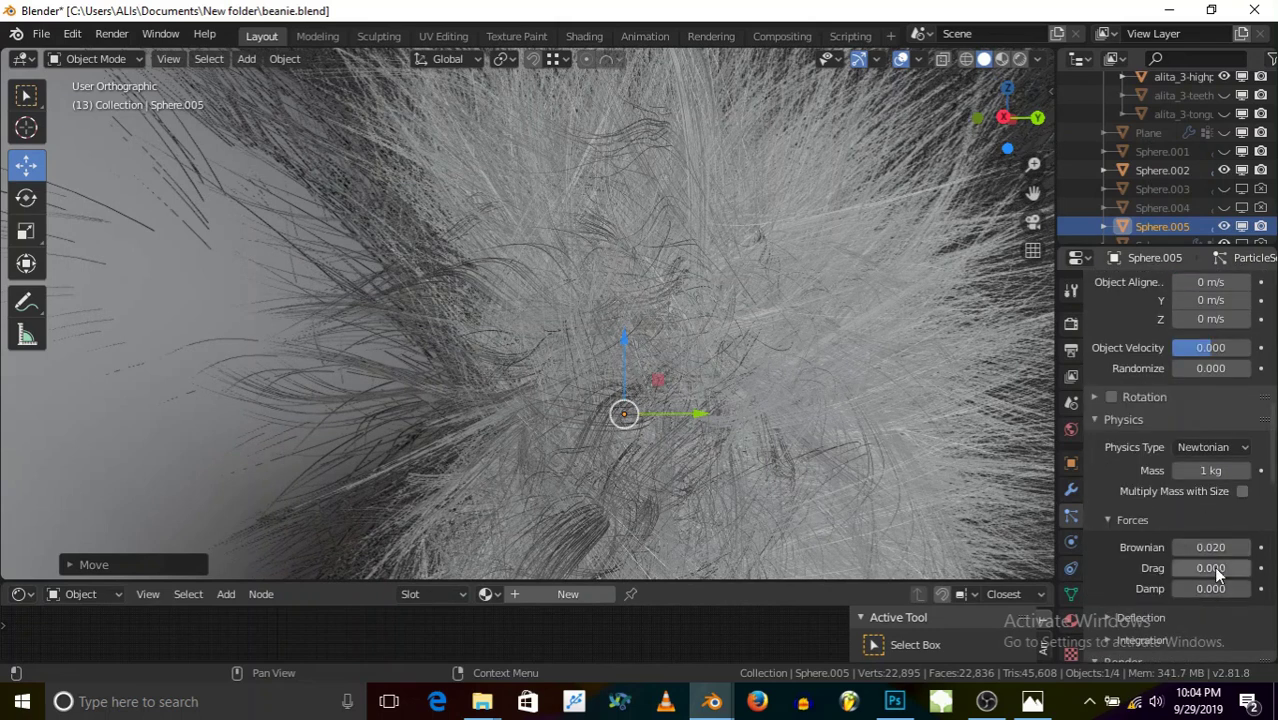
- Try adjusting the hair's drag, undo it, and try a damp force of 0.047
mouse_move(1211, 568)
mouse_down()
mouse_move(1227, 568)
mouse_move(1212, 587)
mouse_move(1234, 587)
mouse_move(1202, 590)
mouse_up()
key(ctrl+z)
key(ctrl+z)
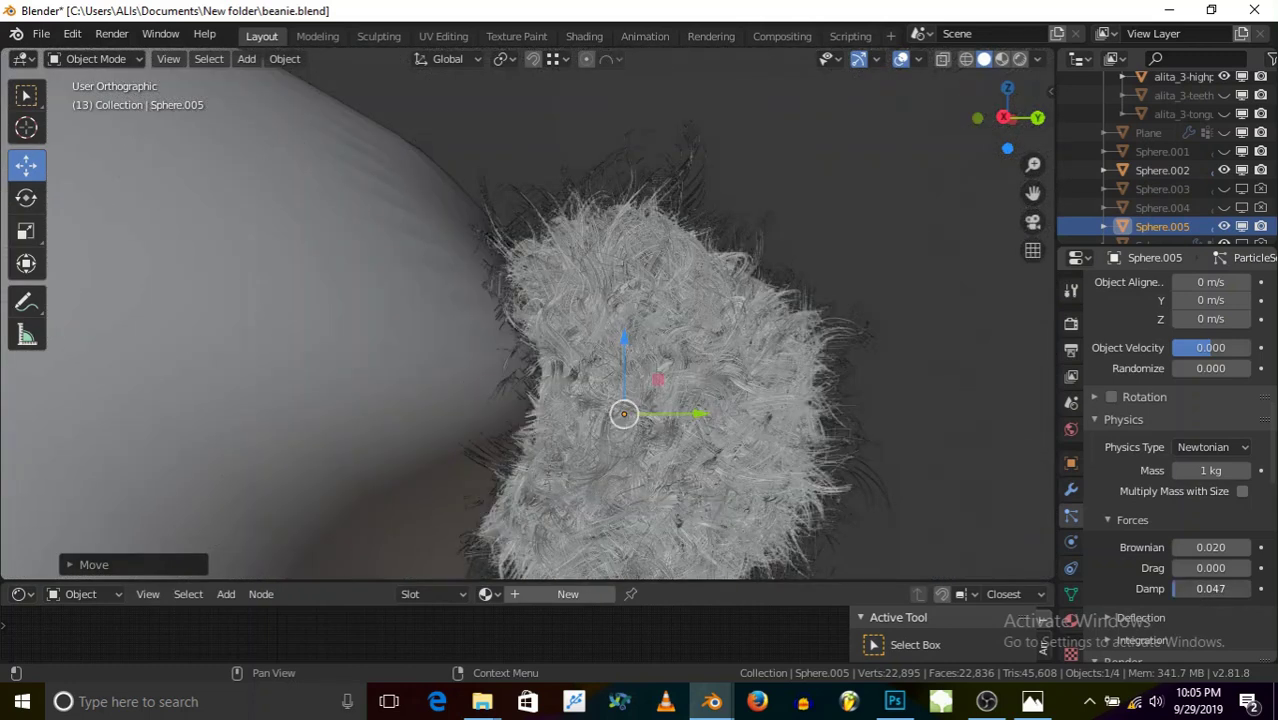
scroll(594, 265, down, 8)
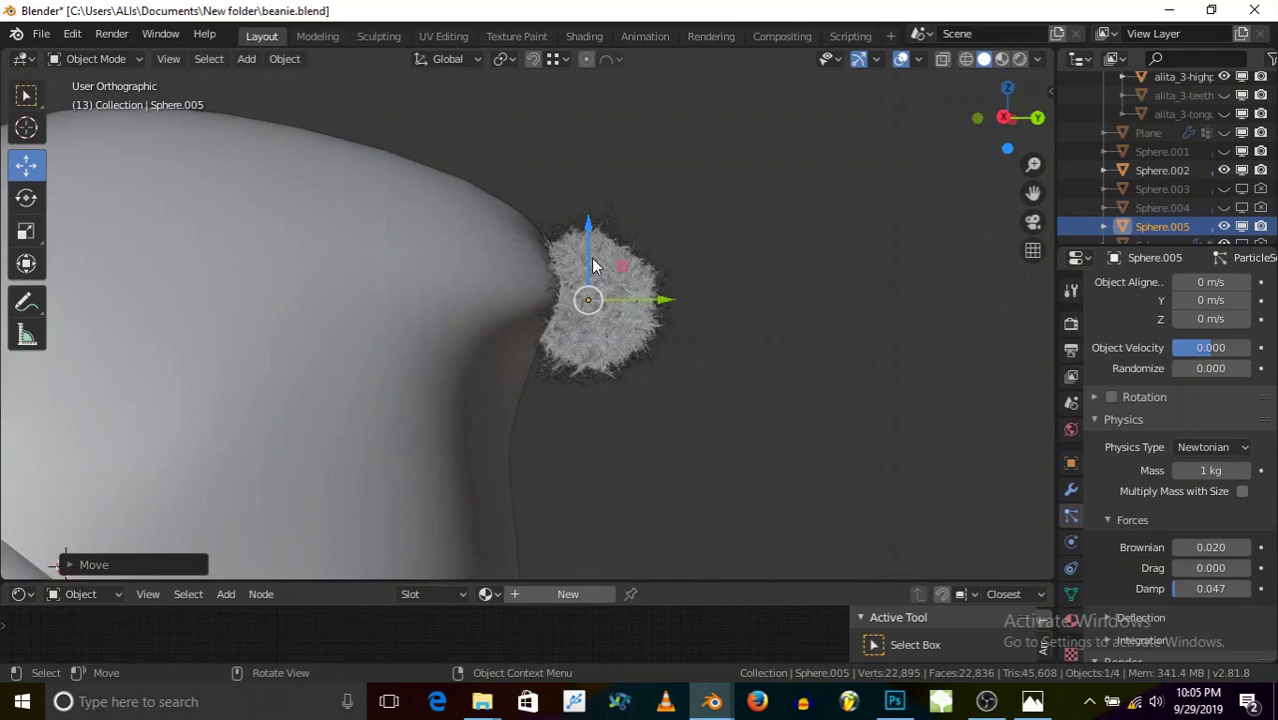
scroll(598, 280, up, 6)
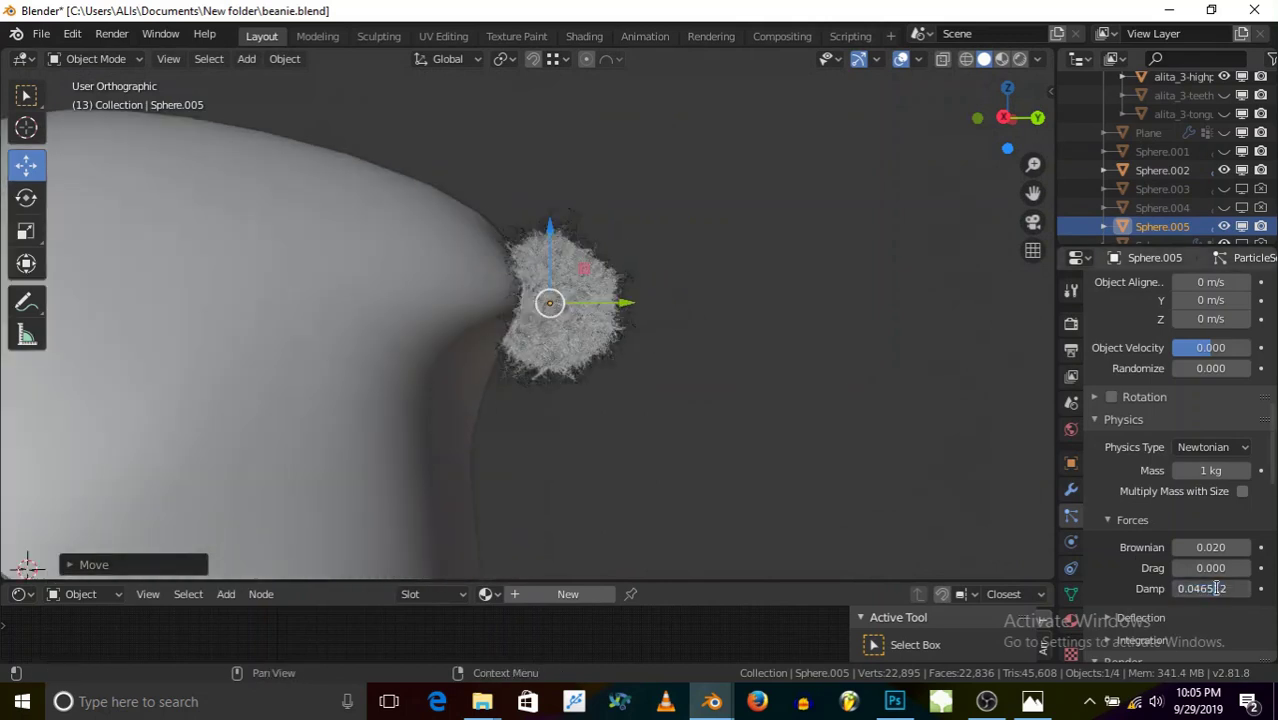
- Try damp values of 0.03, 0.02 and 0.01 on the pom-pom hair
text(0.03)
key(Return)
scroll(649, 306, up, 5)
scroll(600, 238, down, 8)
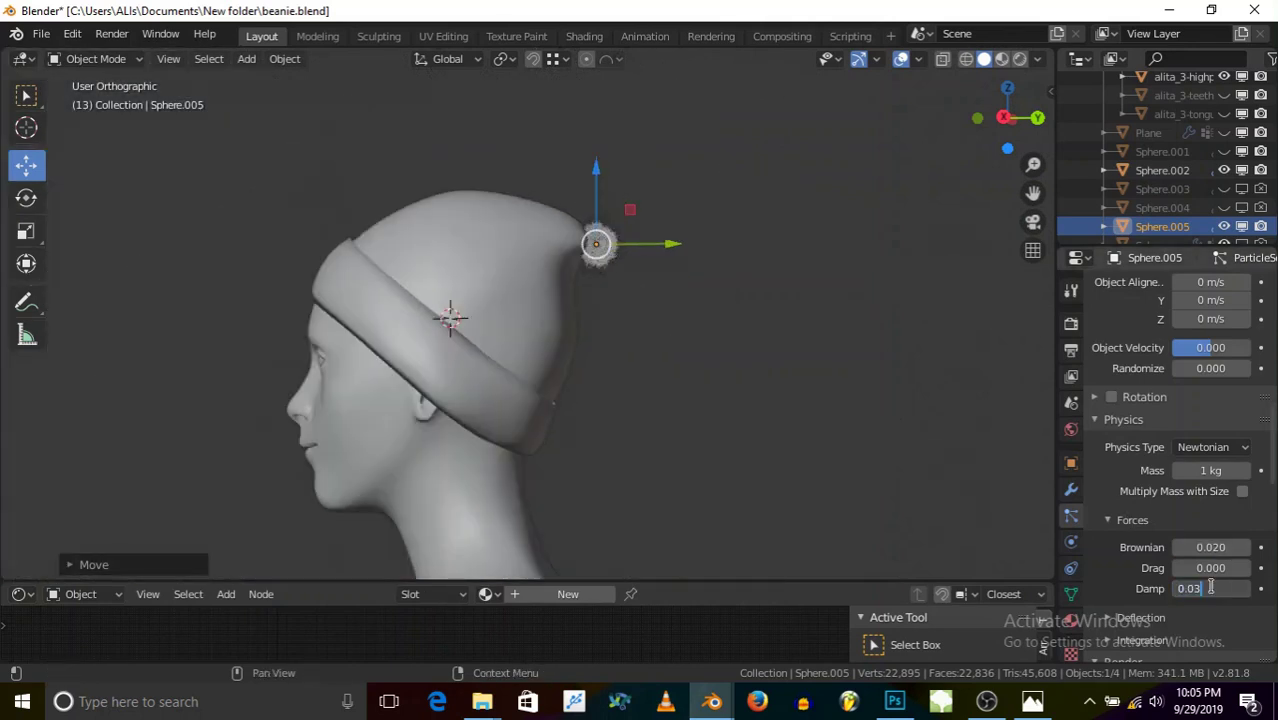
key(Return)
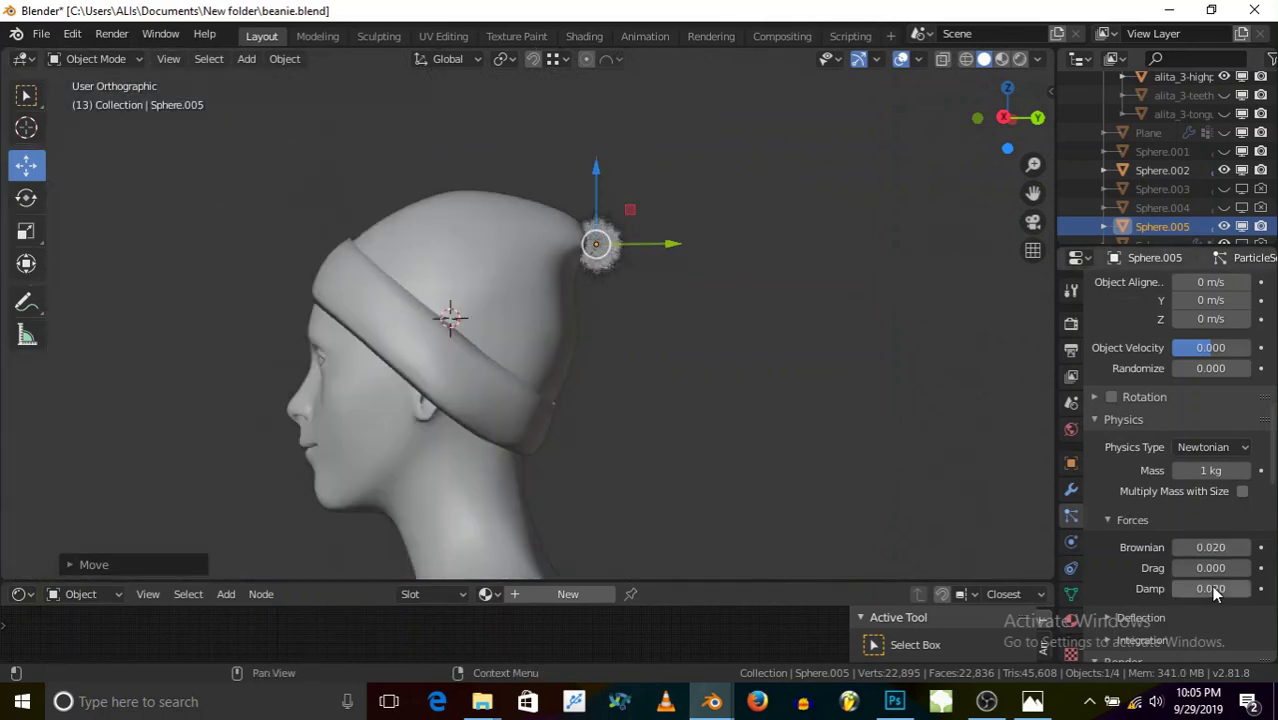
middle_drag(700, 319, 548, 308)
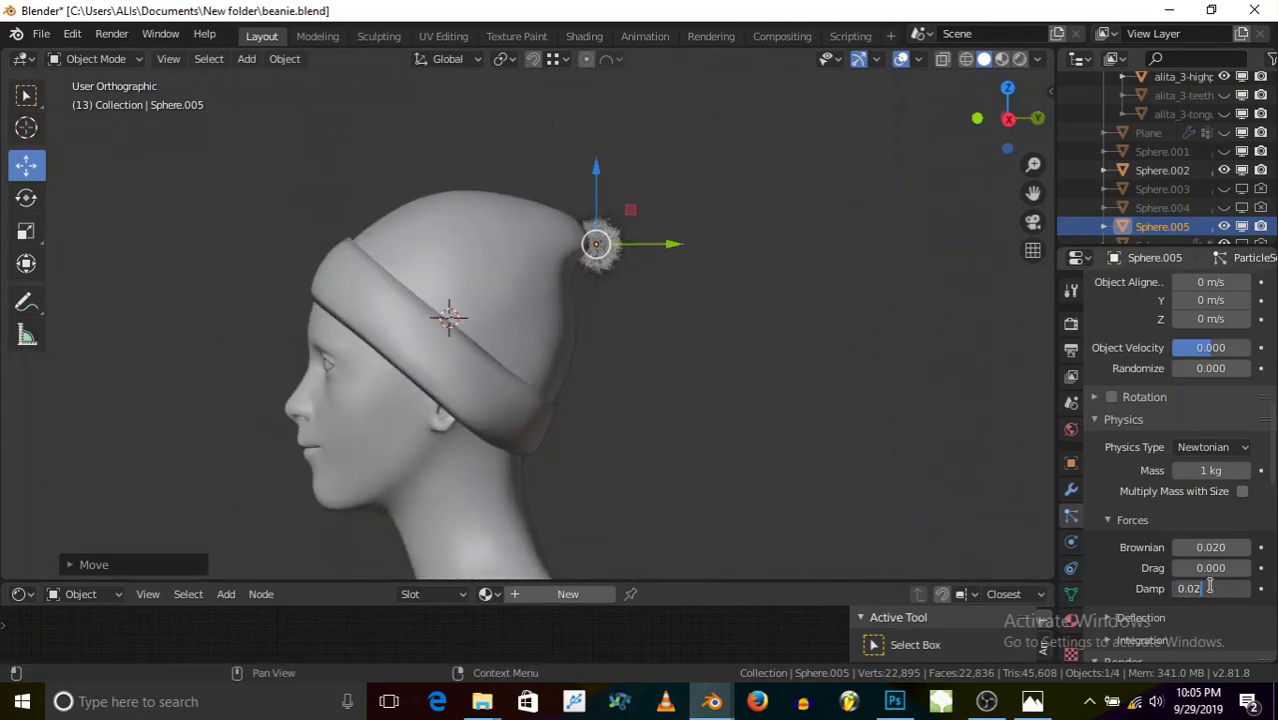
key(Return)
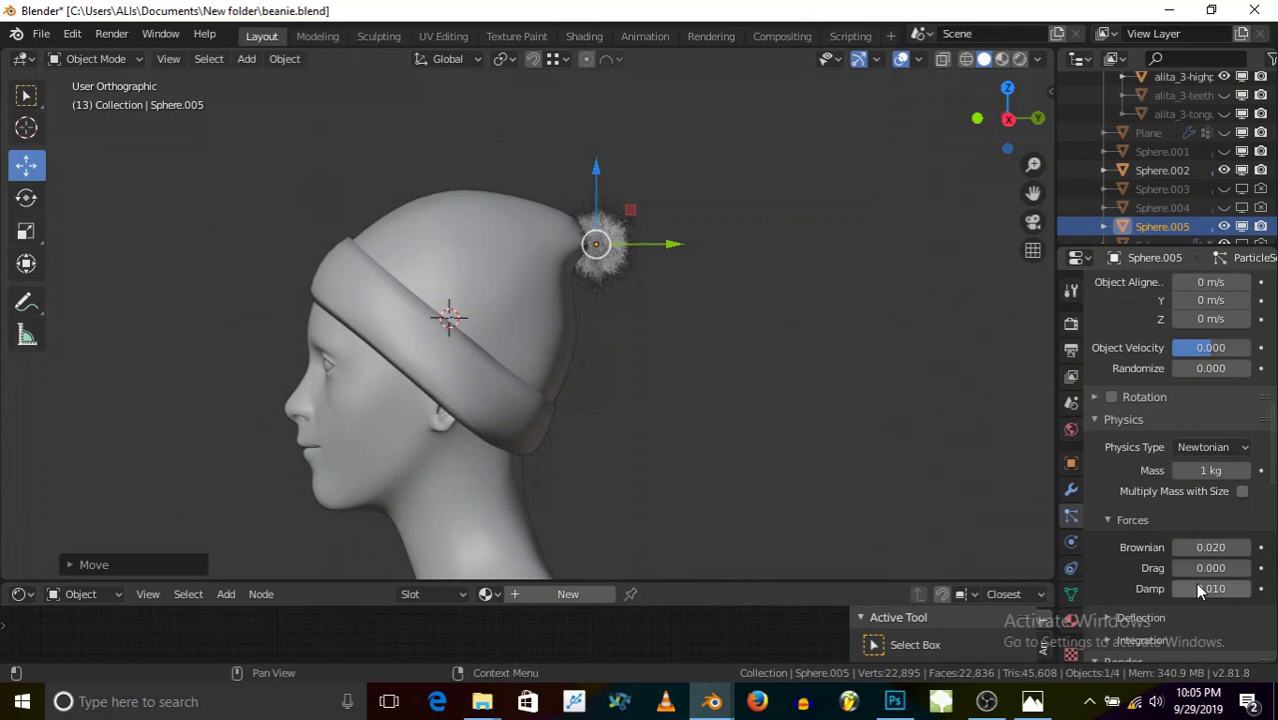
- Set the pom-pom hair's damp force to 0.015 and check the pom-pom against the whole head
scroll(456, 200, up, 5)
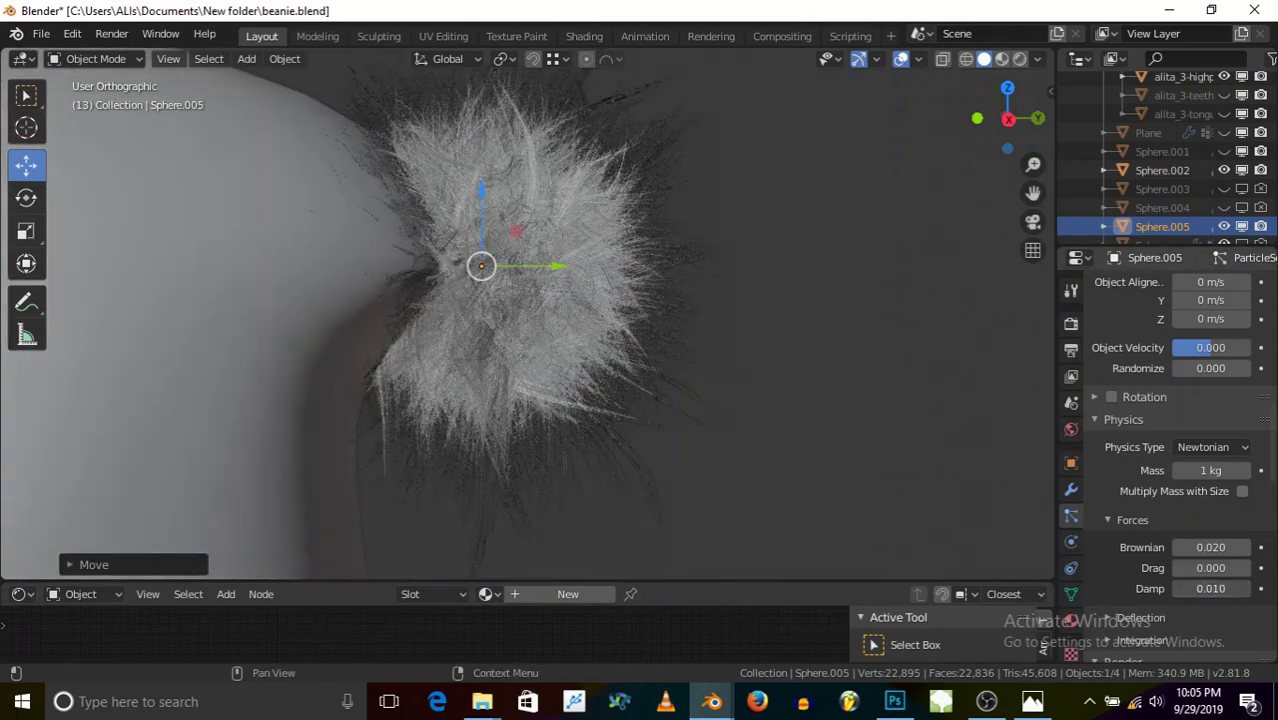
key(Return)
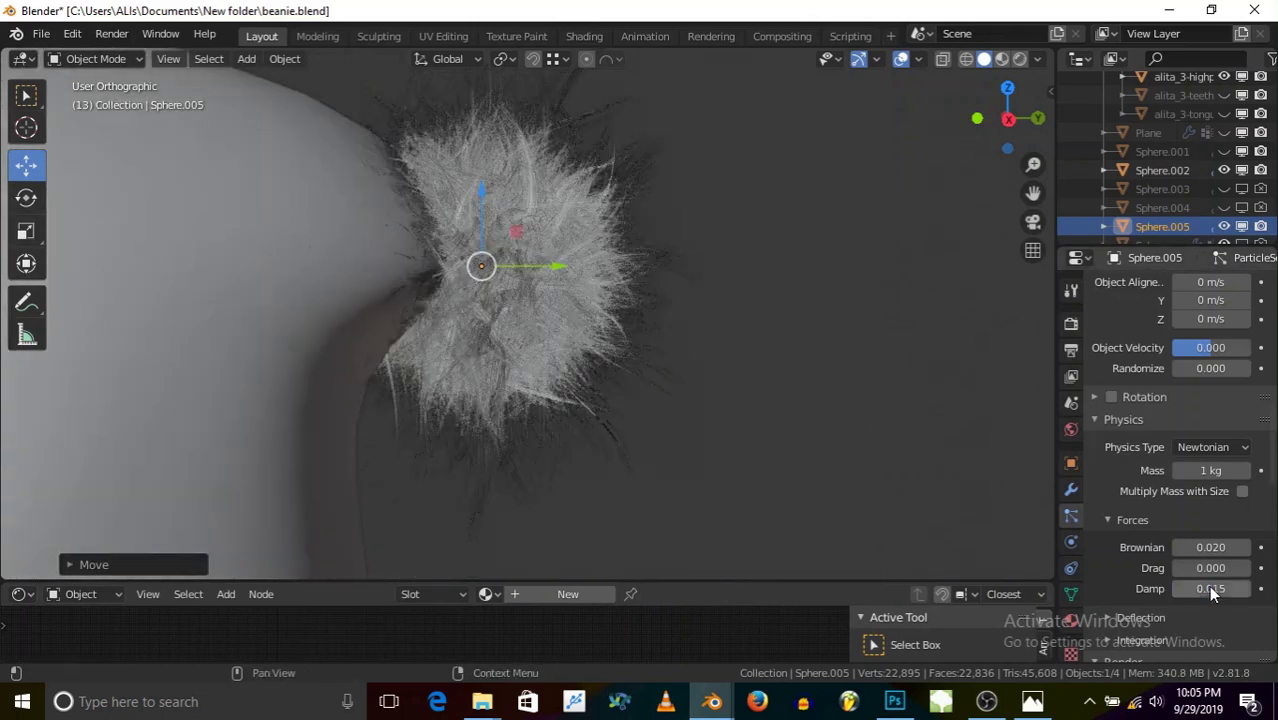
scroll(601, 266, down, 5)
middle_drag(593, 297, 682, 225)
scroll(748, 303, down, 3)
scroll(1180, 590, down, 8)
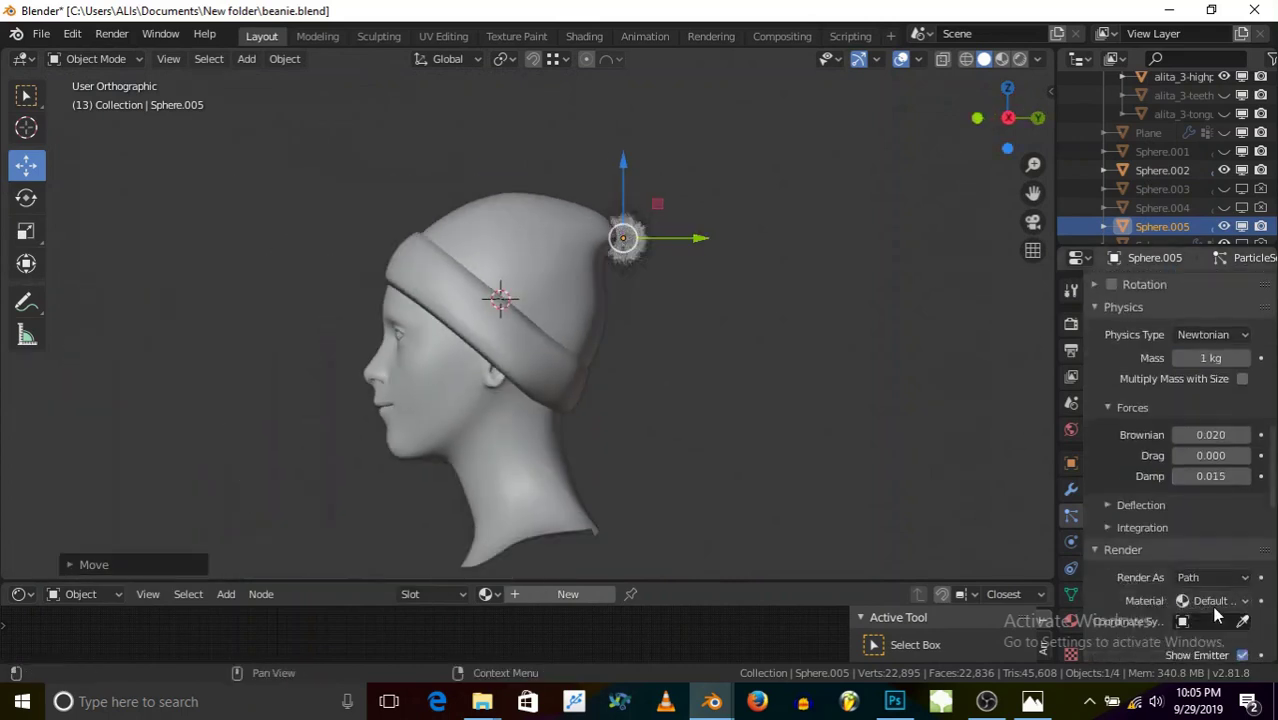
- Set the render amount of the pom-pom hair's interpolated children to 20
scroll(1146, 563, down, 5)
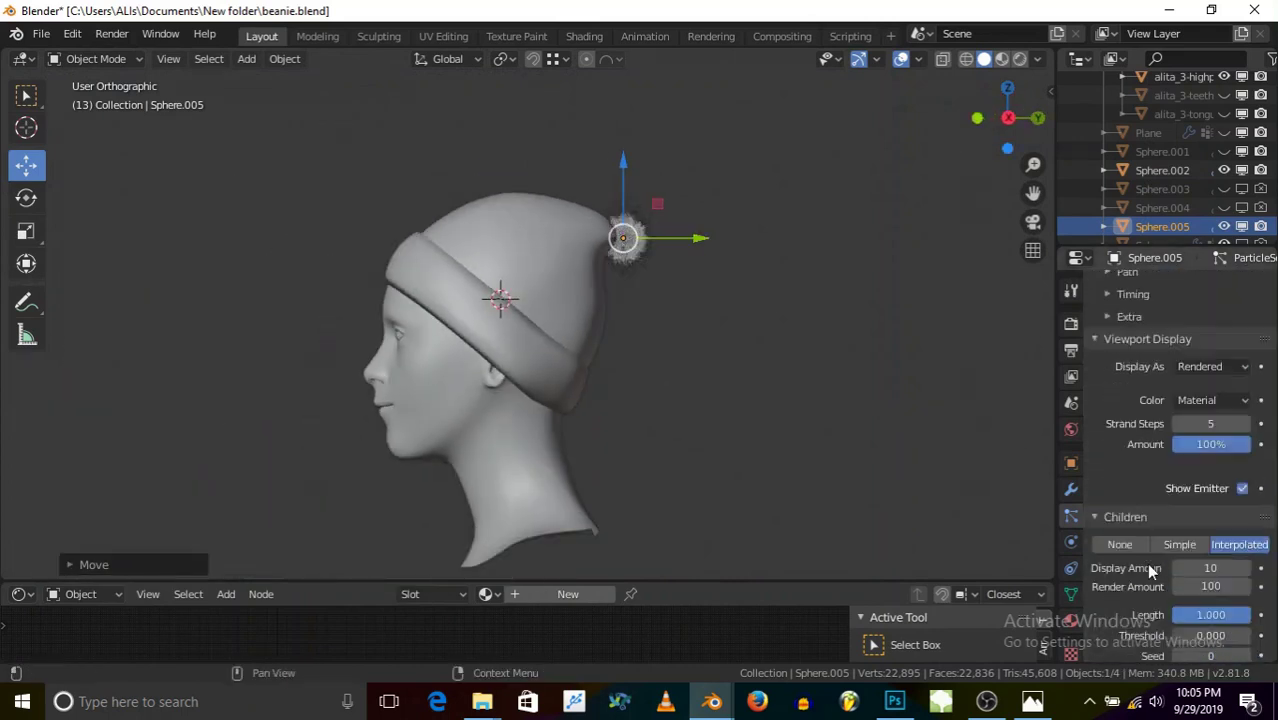
click(1200, 512)
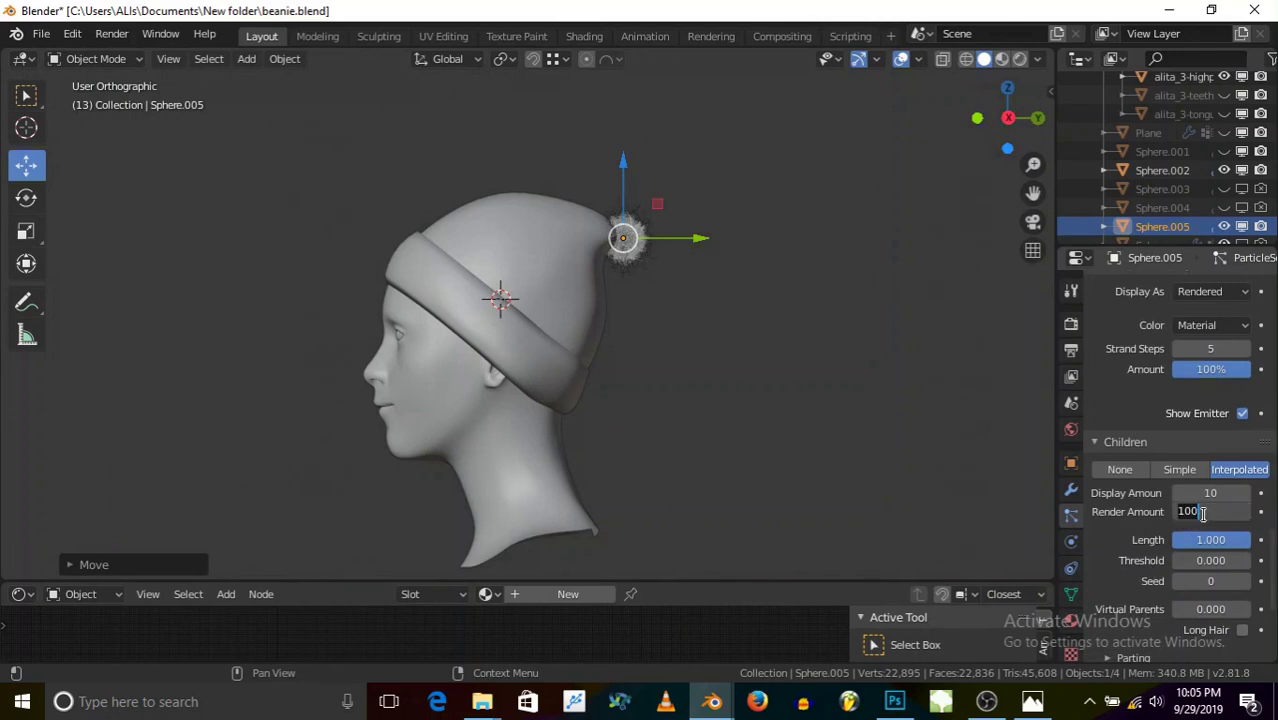
text(20)
key(Return)
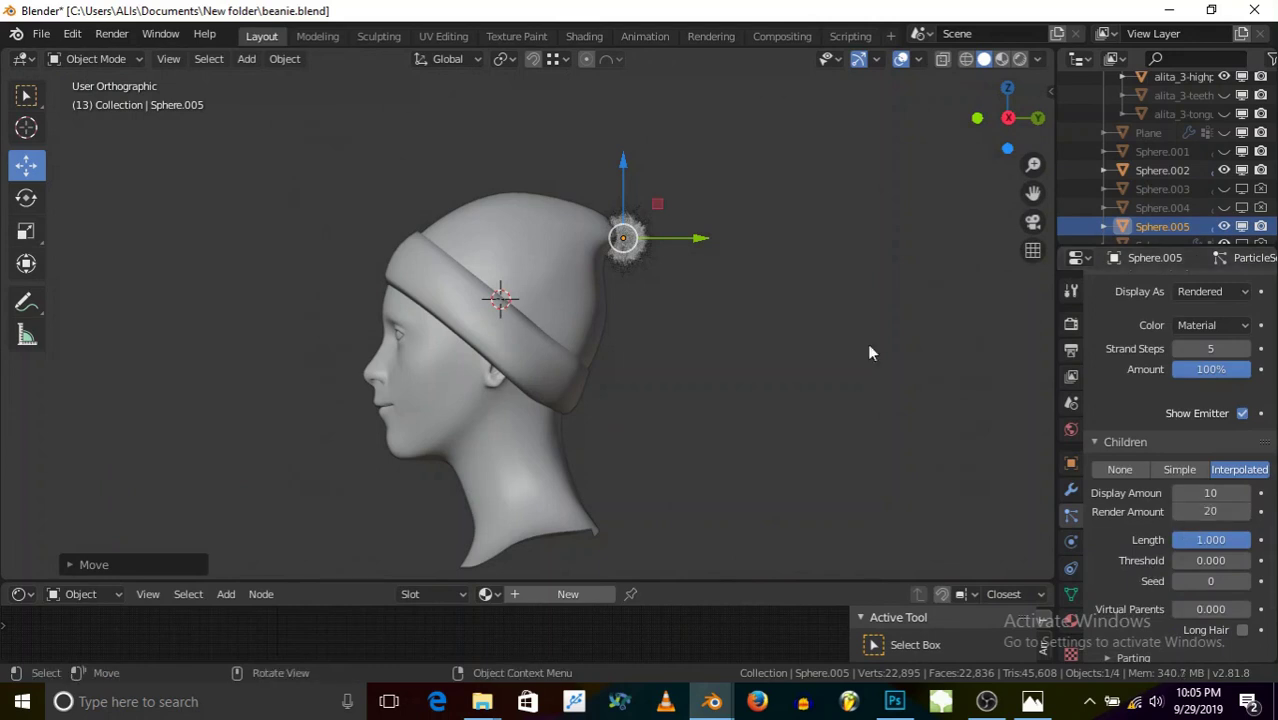
scroll(632, 286, up, 5)
scroll(625, 238, up, 2)
scroll(640, 230, down, 8)
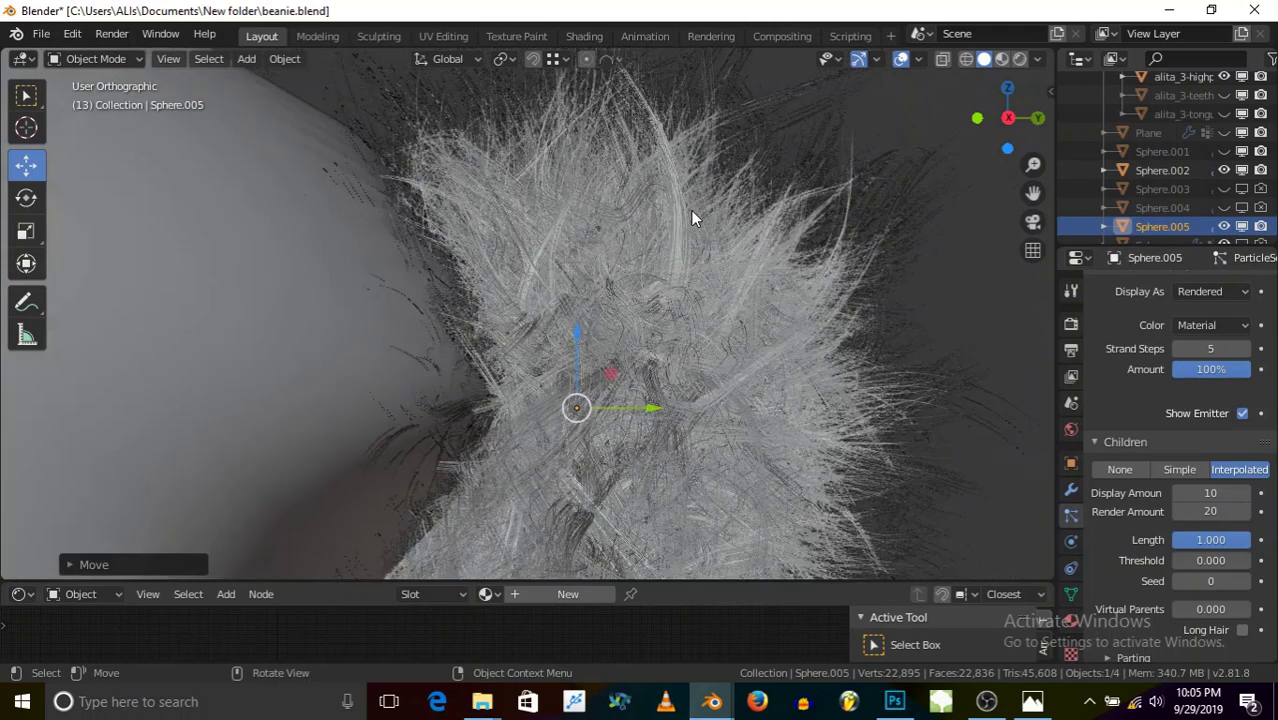
- Expand the Hair Shape settings of the pom-pom's particle system
scroll(1185, 526, down, 5)
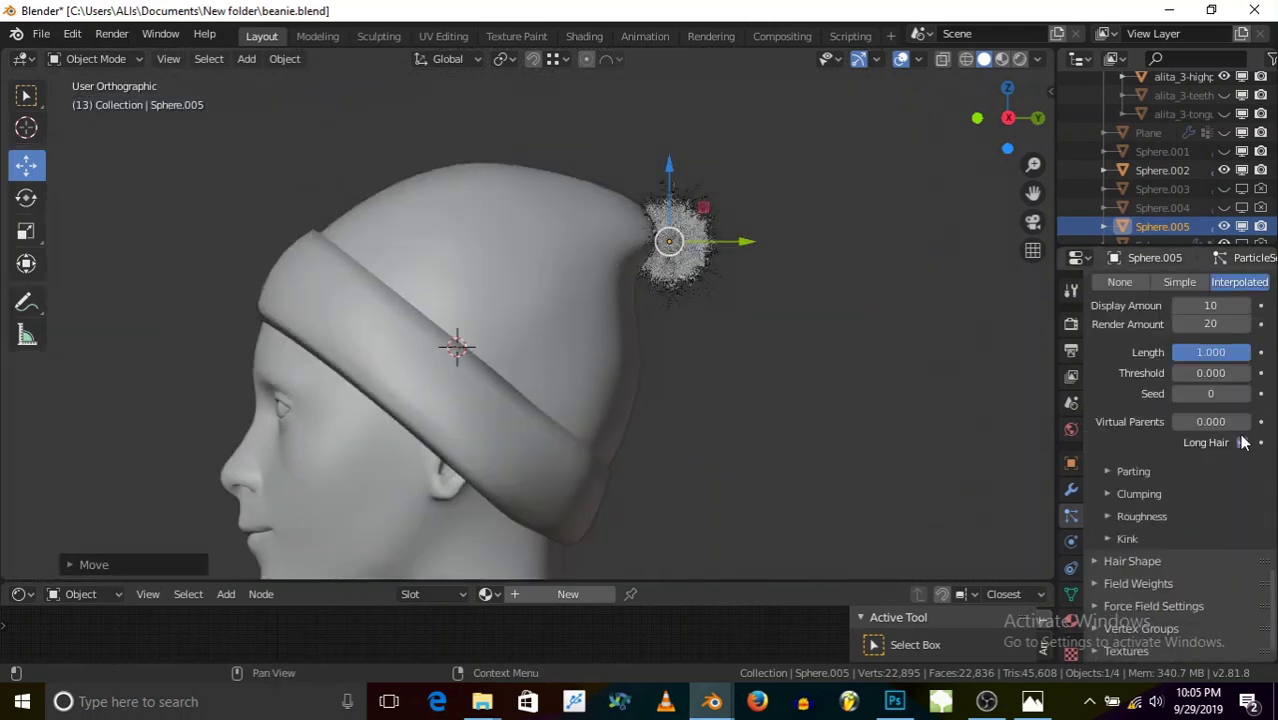
scroll(1141, 590, down, 1)
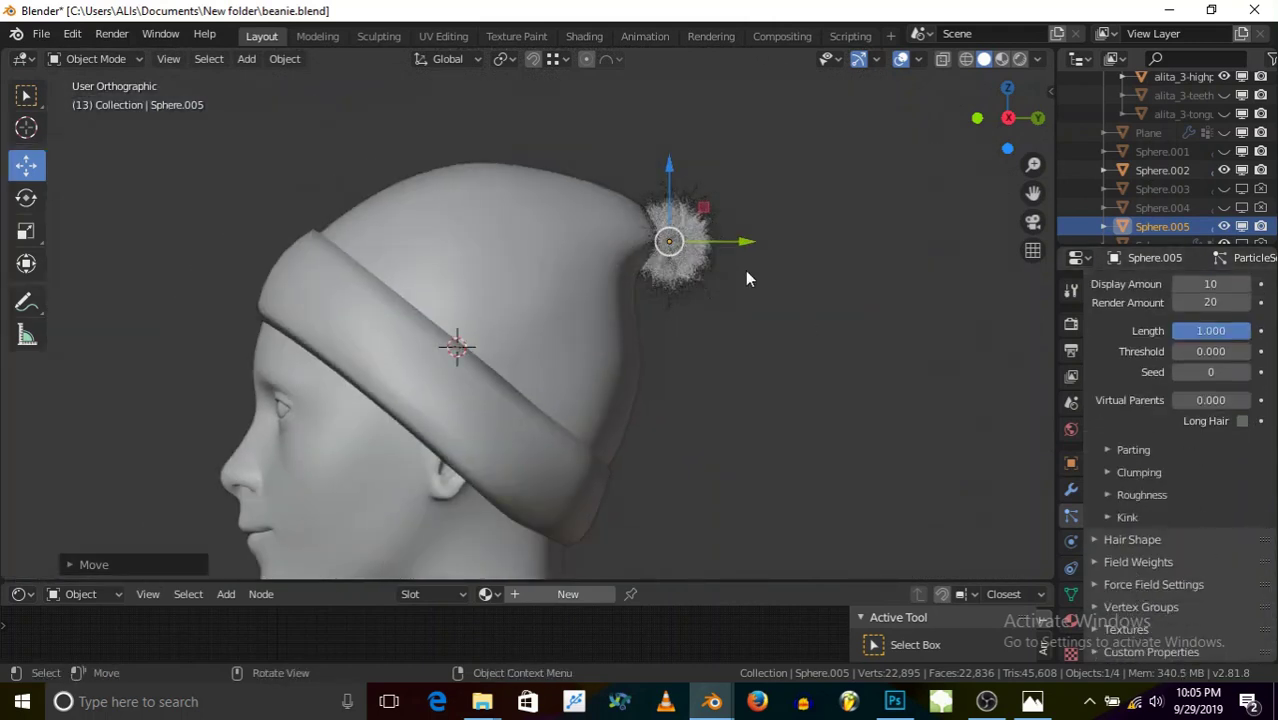
scroll(683, 246, up, 6)
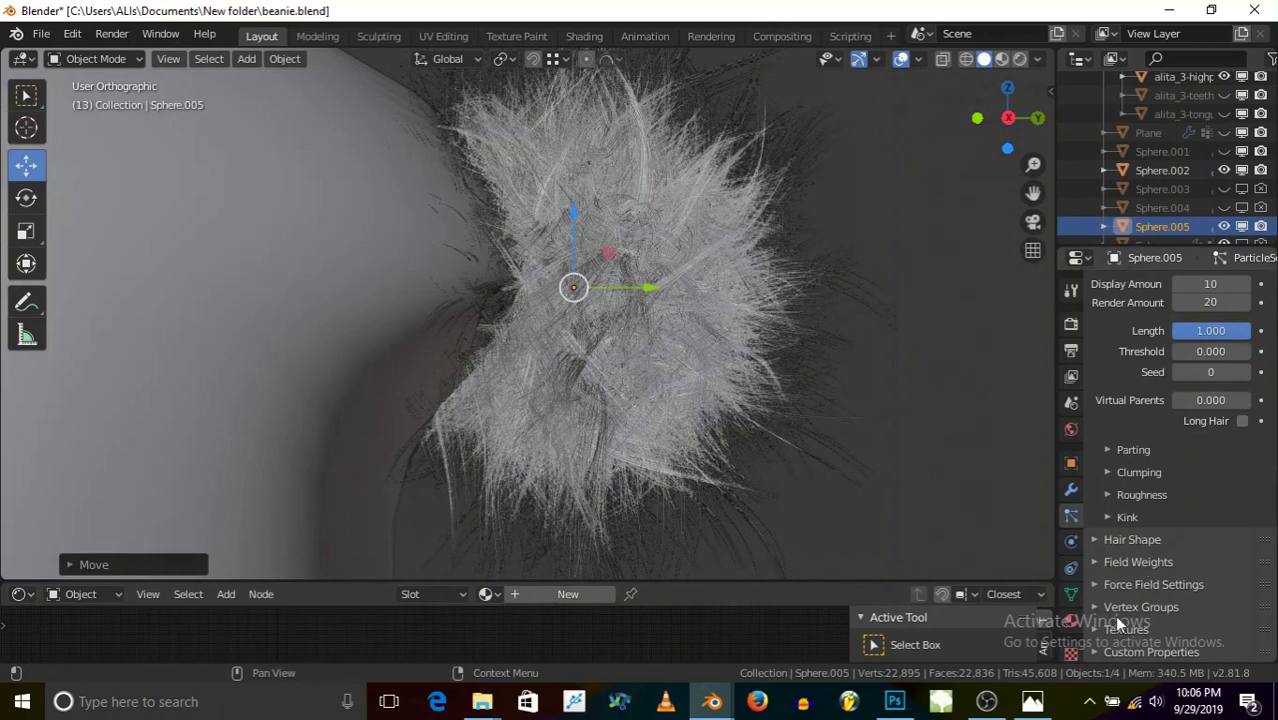
click(1135, 548)
scroll(1138, 556, down, 3)
scroll(641, 188, up, 2)
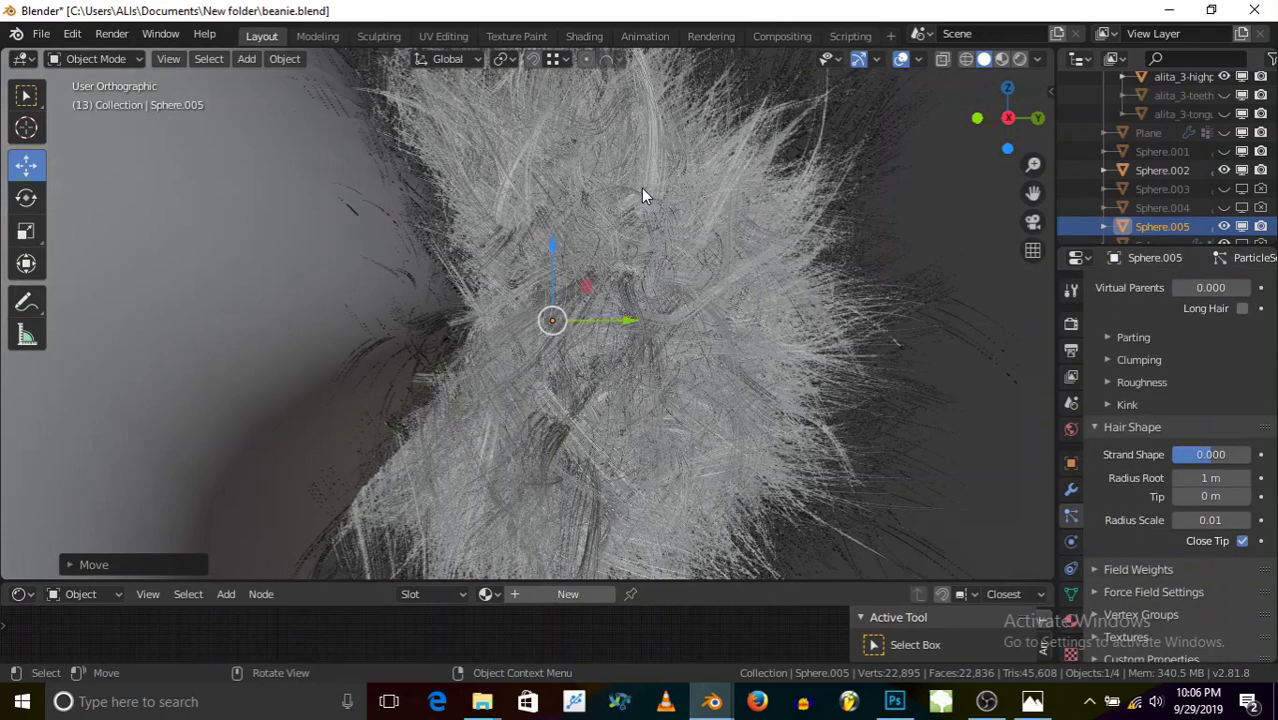
- Try root radius values of 0.04, 0.08 and 0.4 m on the pom-pom hair strands
click(1206, 477)
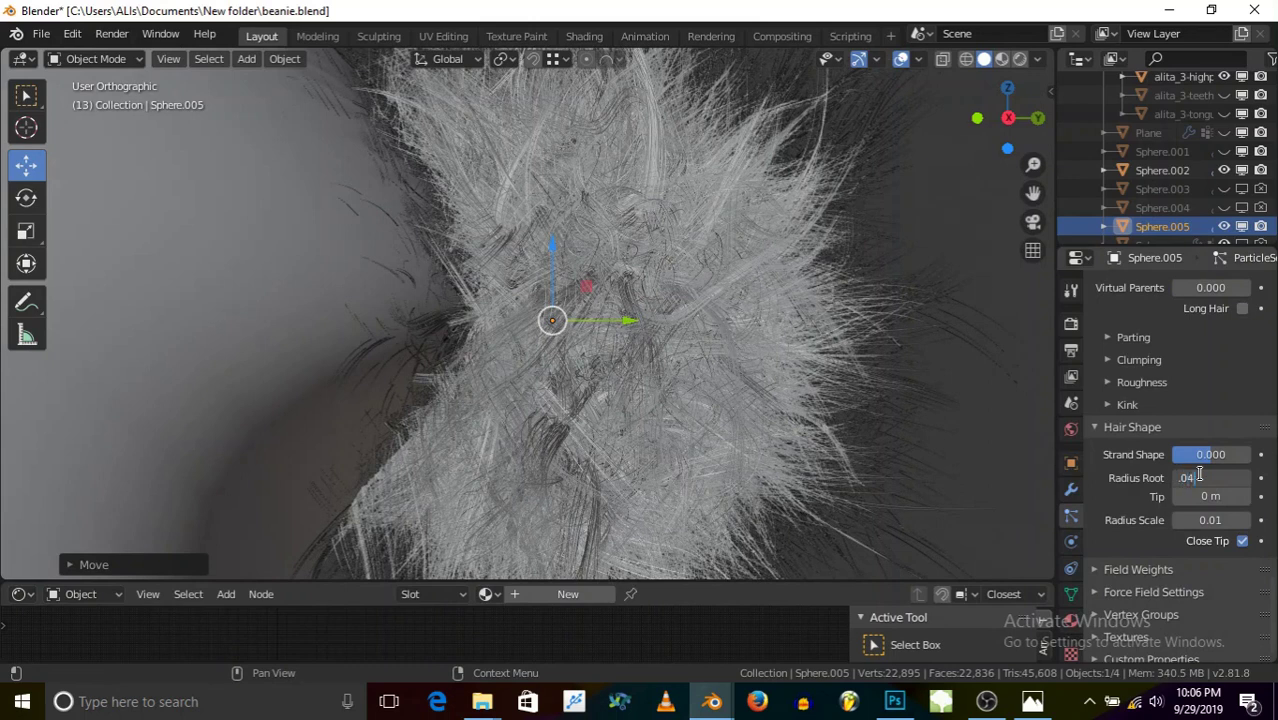
key(Return)
middle_drag(604, 221, 577, 231)
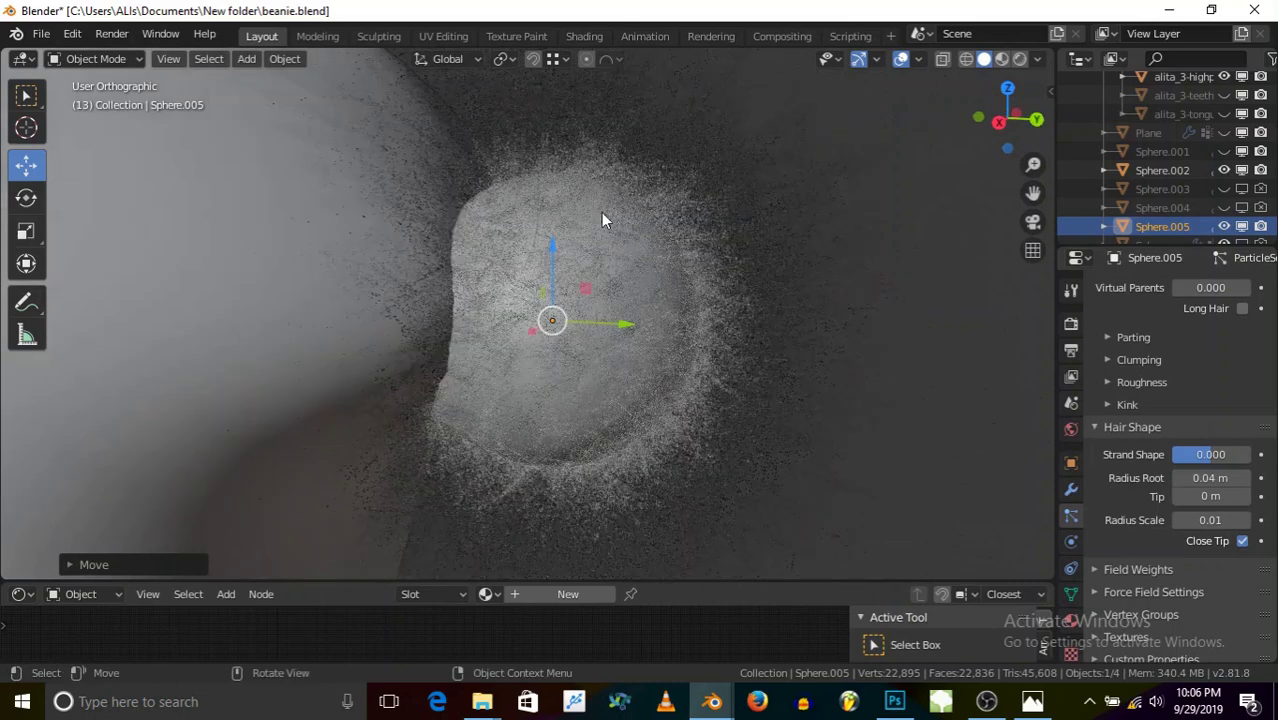
scroll(577, 231, up, 2)
click(1210, 480)
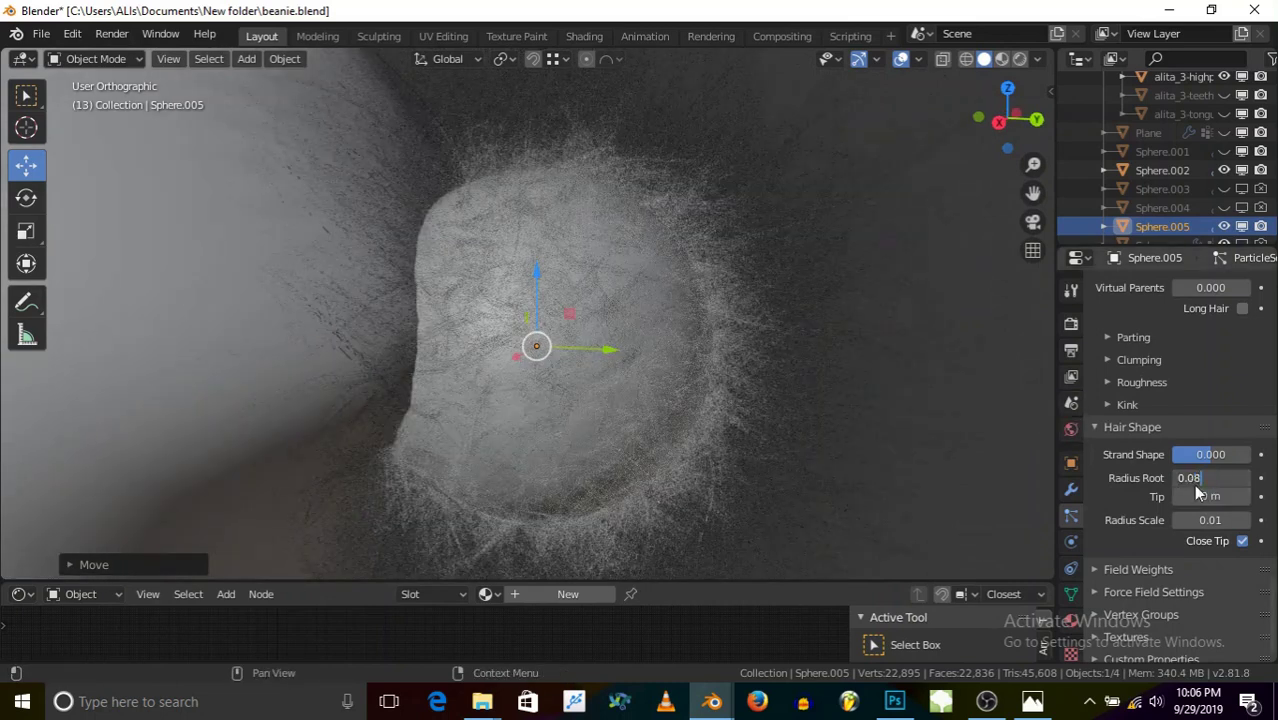
text(0.08)
key(Return)
click(1207, 477)
key(BackSpace)
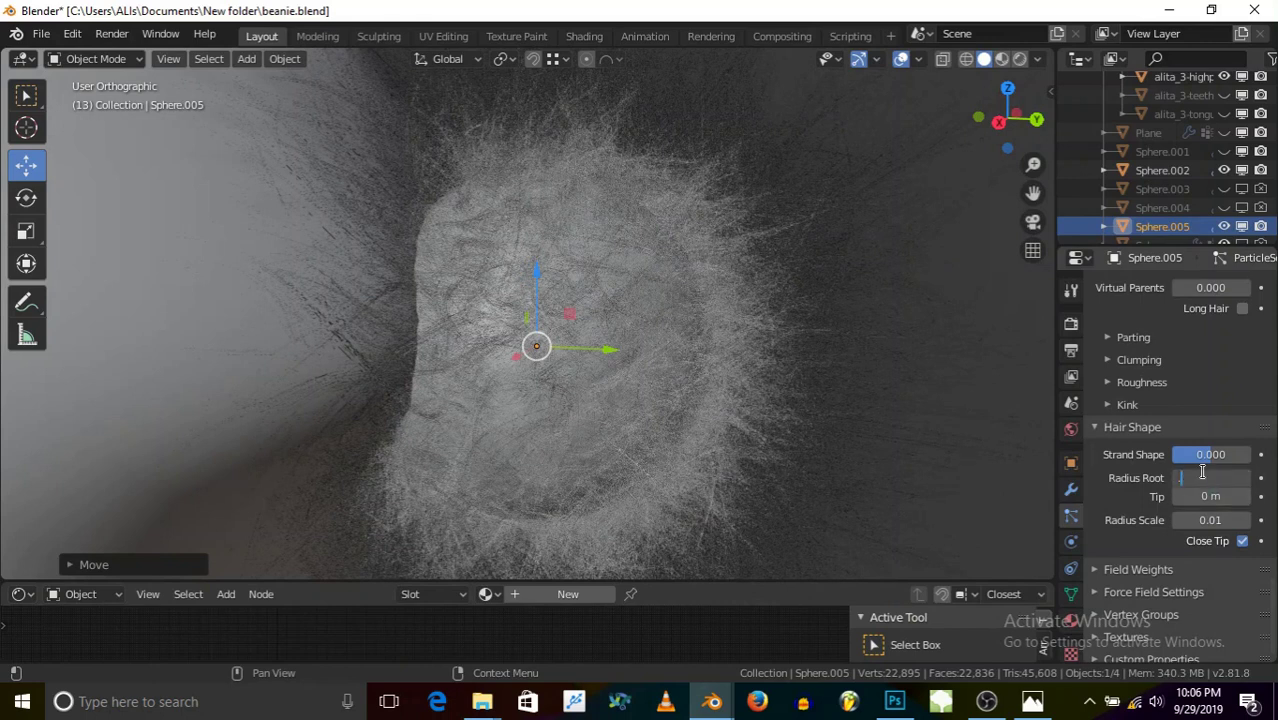
text(.4)
key(Return)
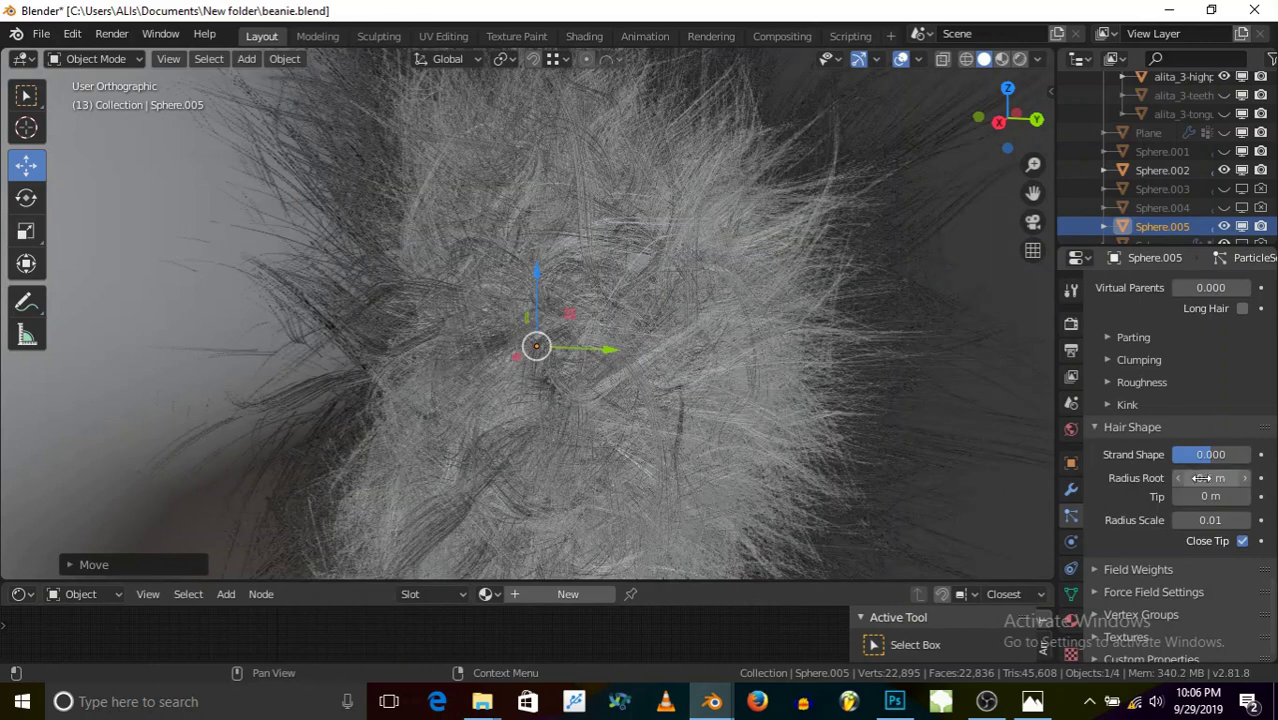
- Set the root radius of the pom-pom hair to 0.7 m and check its thickness against the beanie
click(1201, 478)
text(.7)
key(Return)
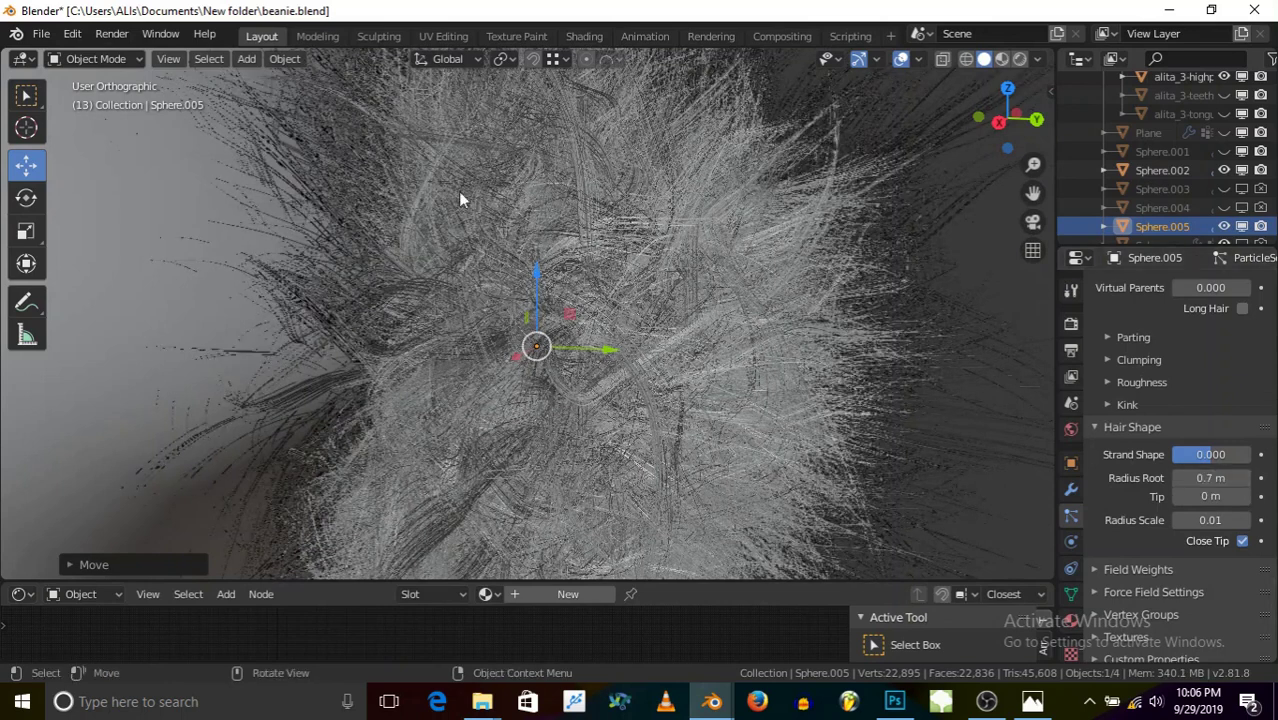
scroll(681, 289, down, 6)
scroll(612, 262, up, 5)
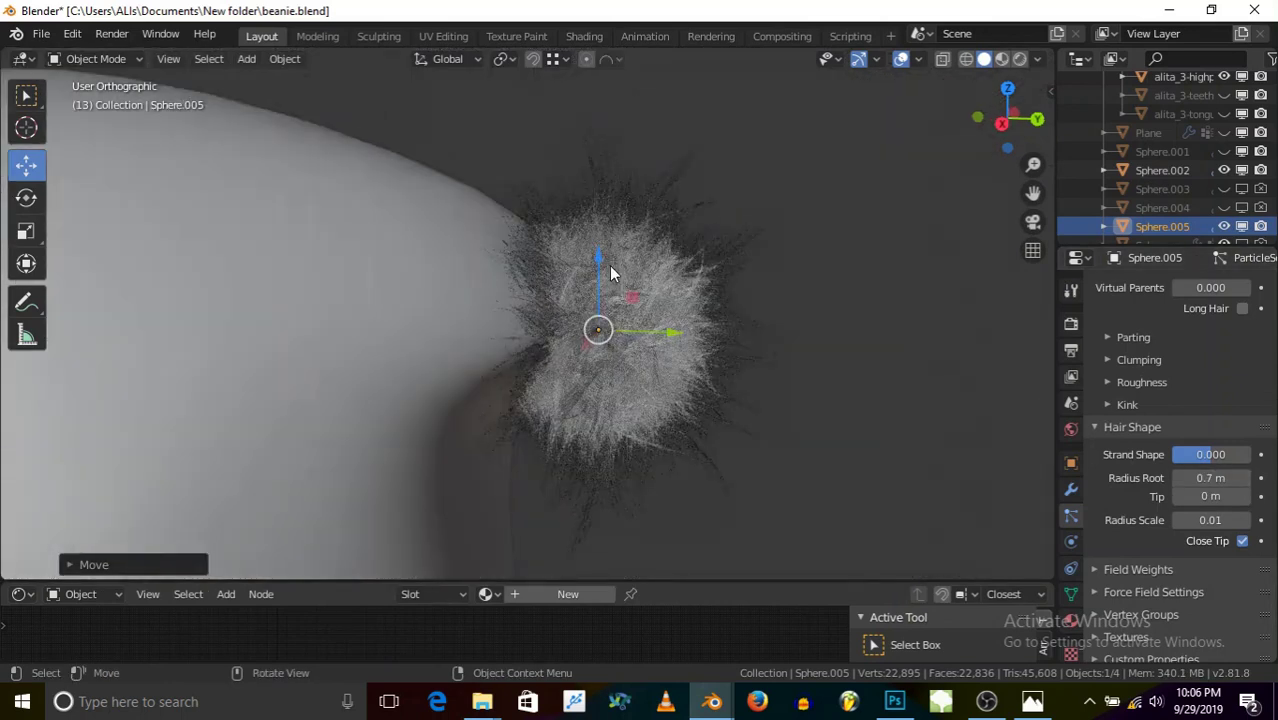
scroll(614, 266, down, 6)
scroll(620, 270, down, 2)
- Switch the viewport to rendered shading to preview the head, beanie and pom-pom
mouse_move(584, 388)
middle_down()
mouse_move(662, 356)
mouse_move(778, 209)
mouse_move(716, 220)
middle_up()
scroll(608, 298, down, 2)
scroll(652, 272, down, 3)
scroll(636, 350, up, 3)
click(1020, 58)
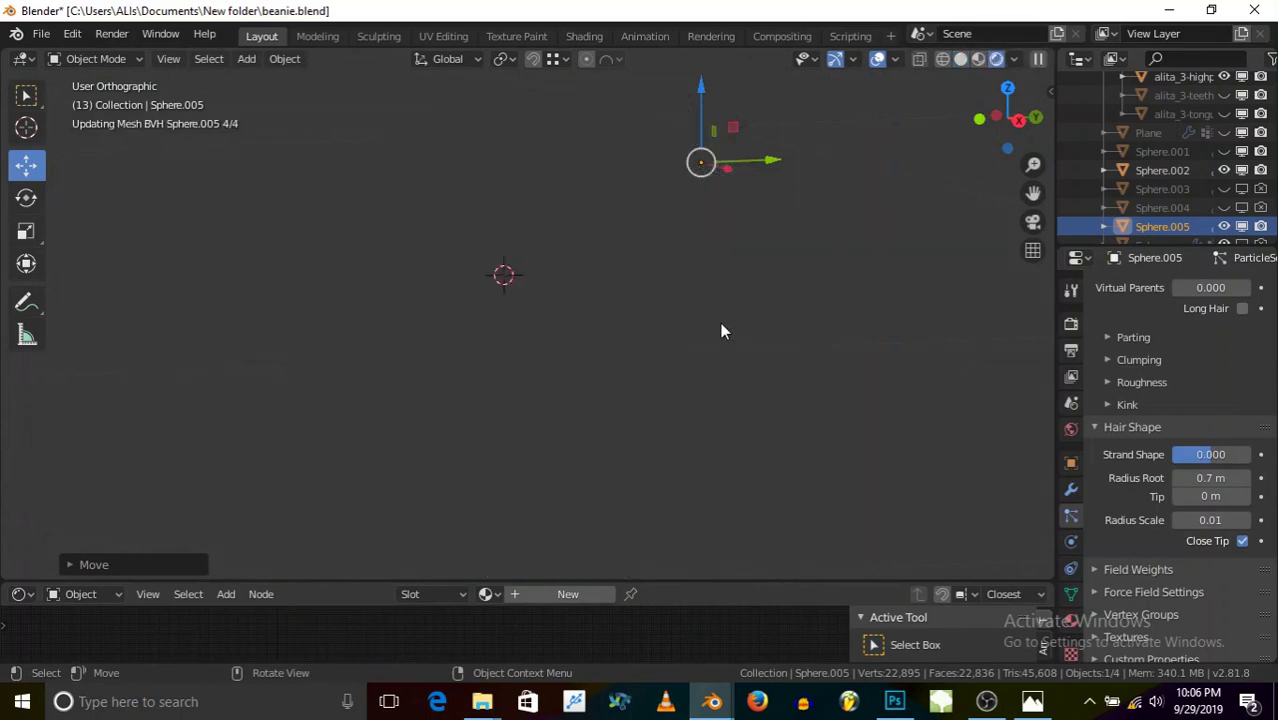
scroll(1133, 507, down, 1)
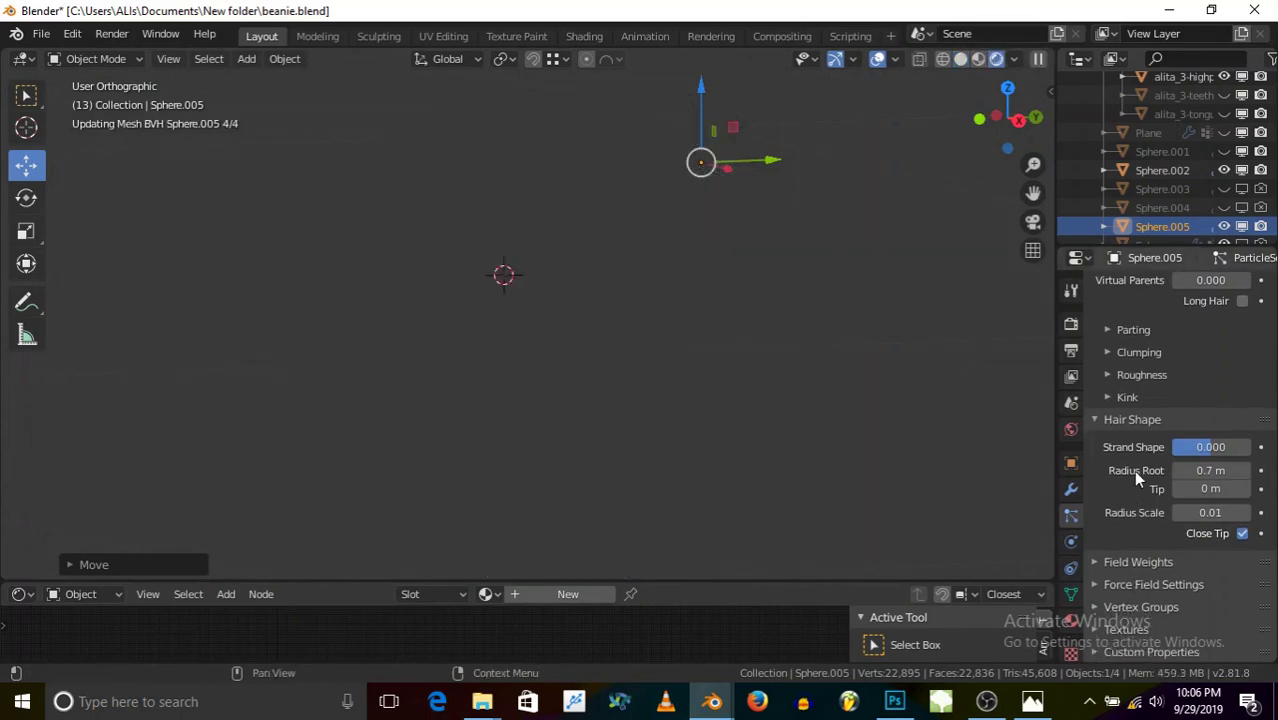
- Save the changes to the existing beanie.blend file
click(41, 34)
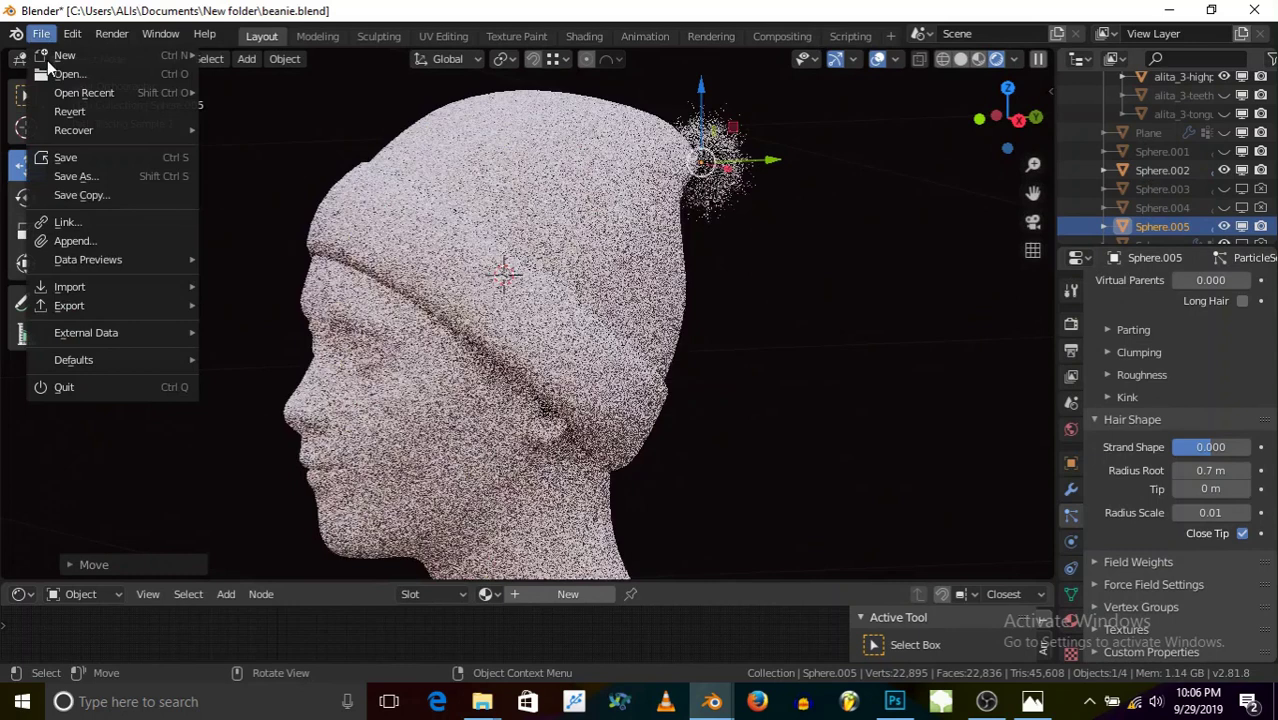
click(84, 158)
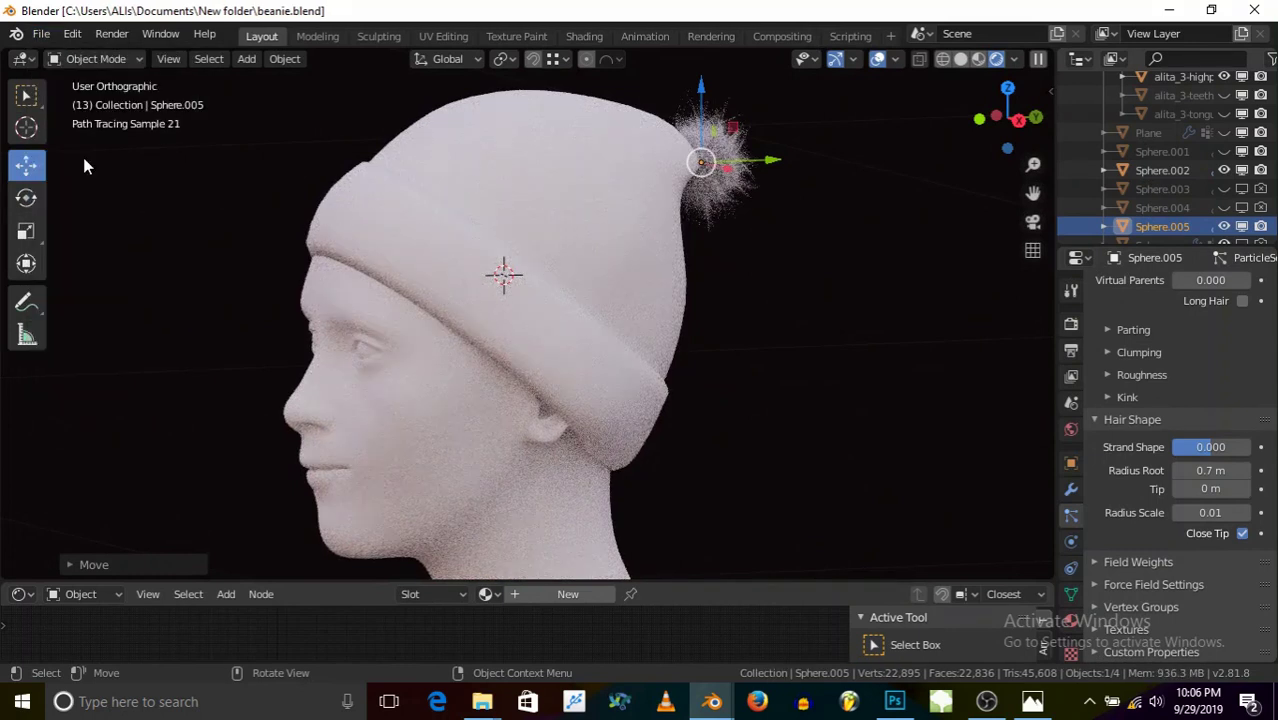
middle_drag(348, 357, 387, 339)
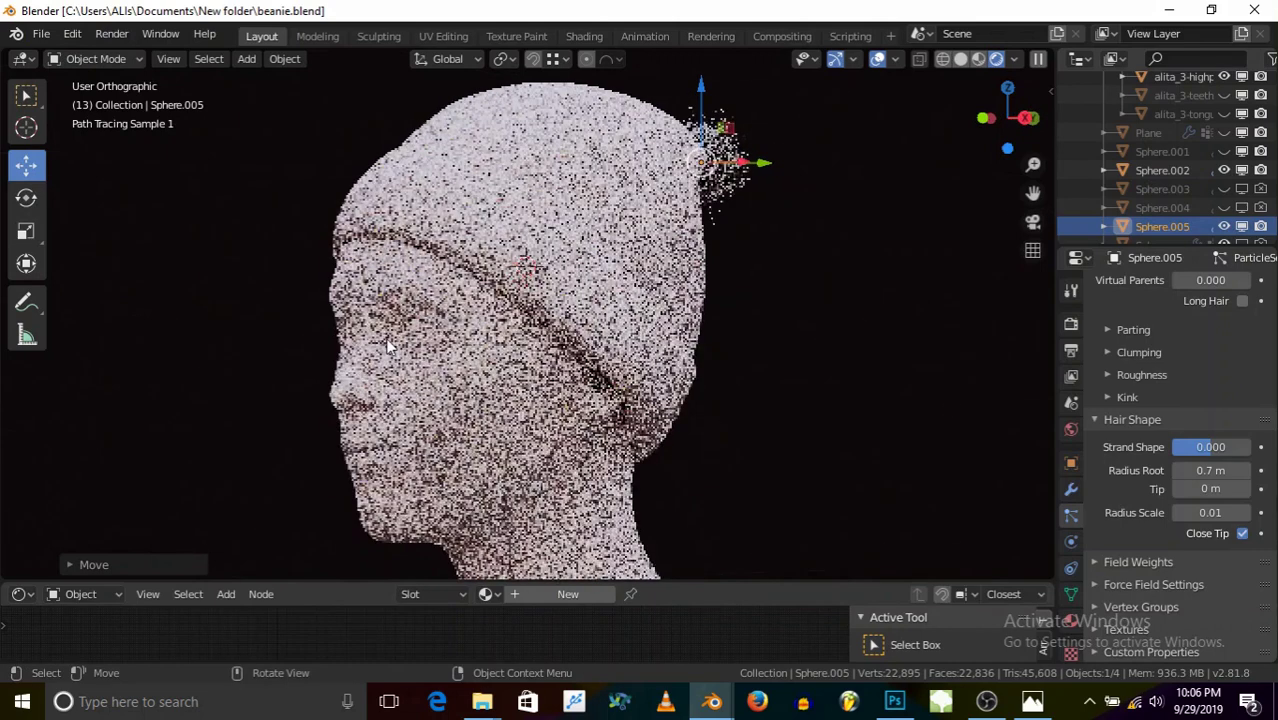